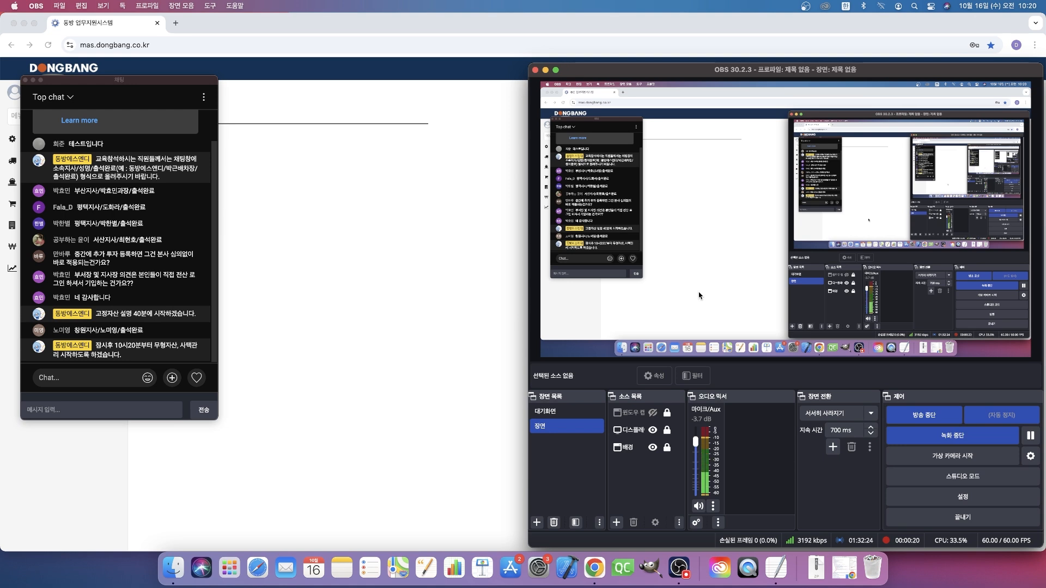
pyautogui.click(410, 328)
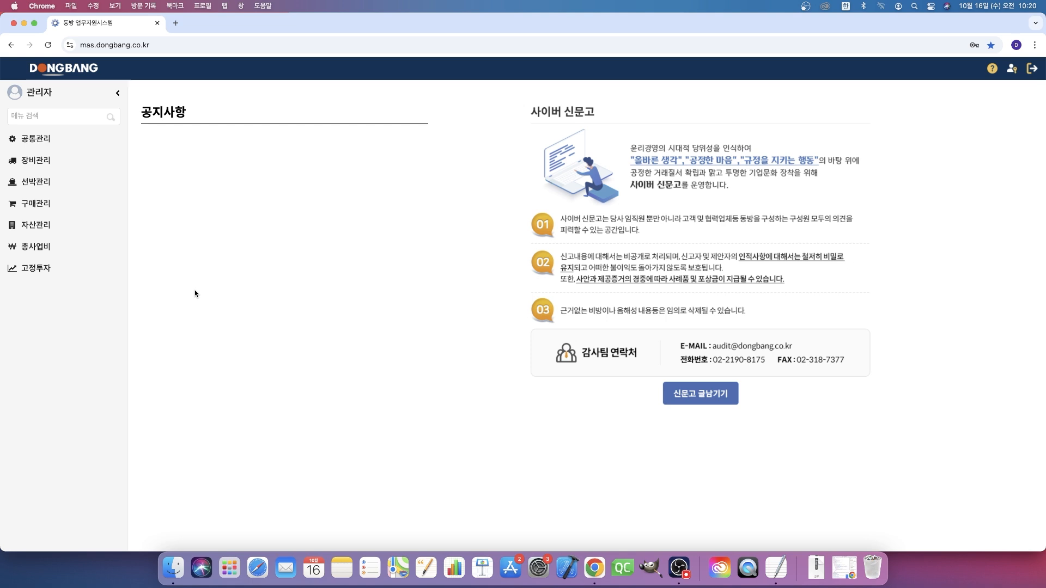
pyautogui.click(678, 568)
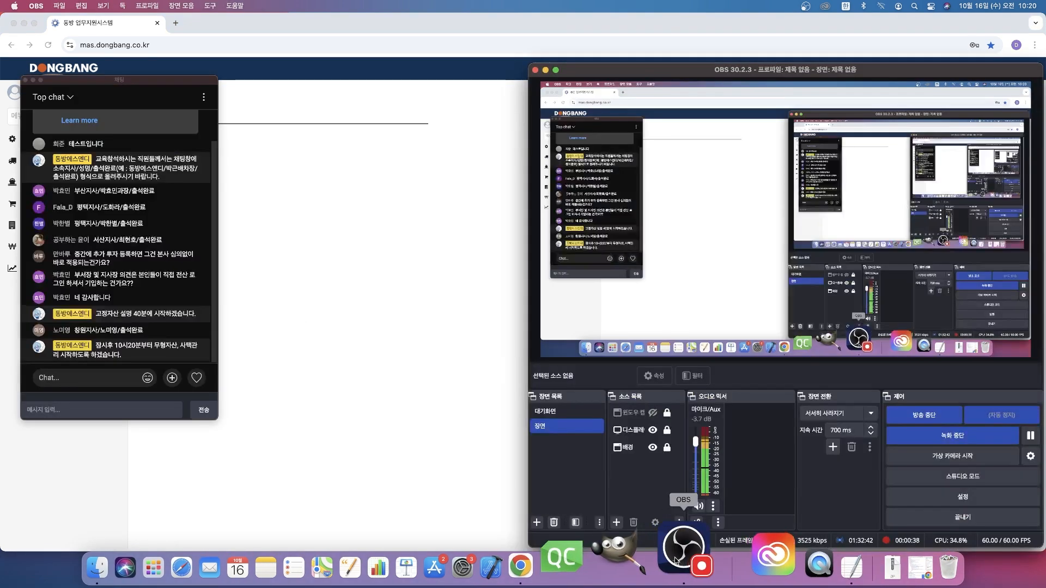
pyautogui.click(391, 440)
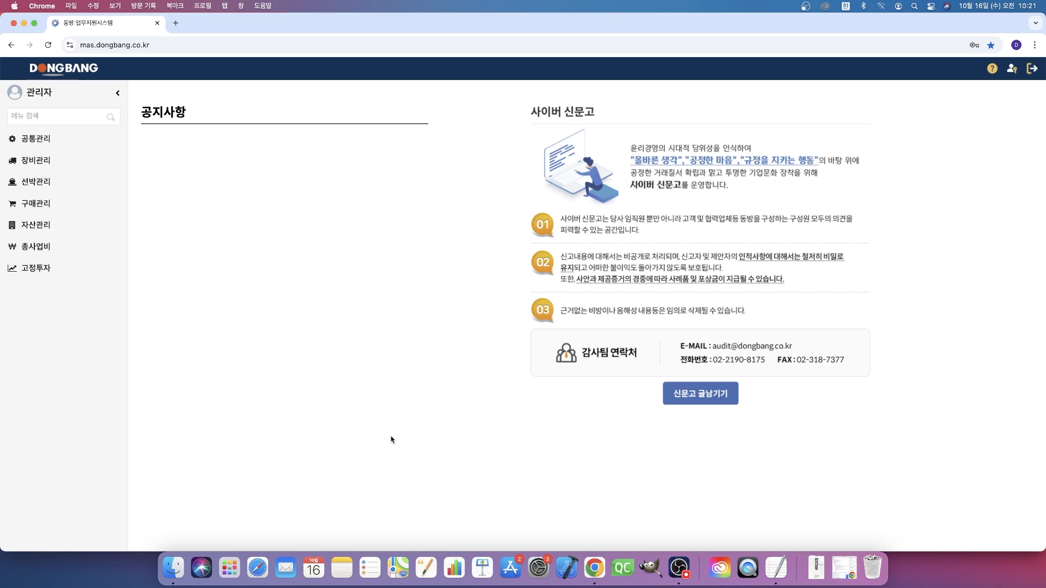
# - Open the 물품구매 현황조회 page under 구매관리 and select the 테스트-사택 구입 purchase entry
pyautogui.click(93, 207)
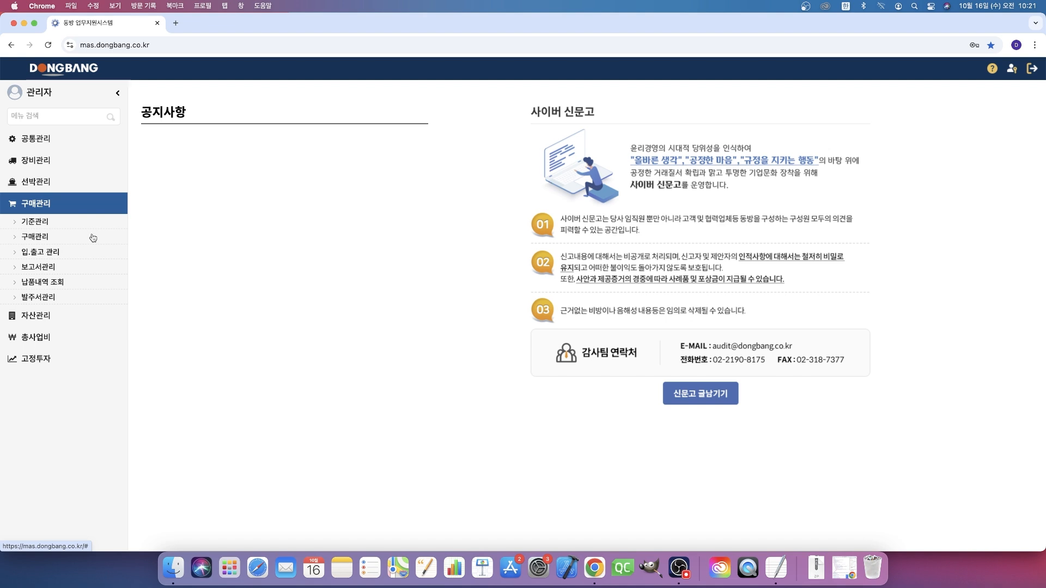
pyautogui.click(91, 237)
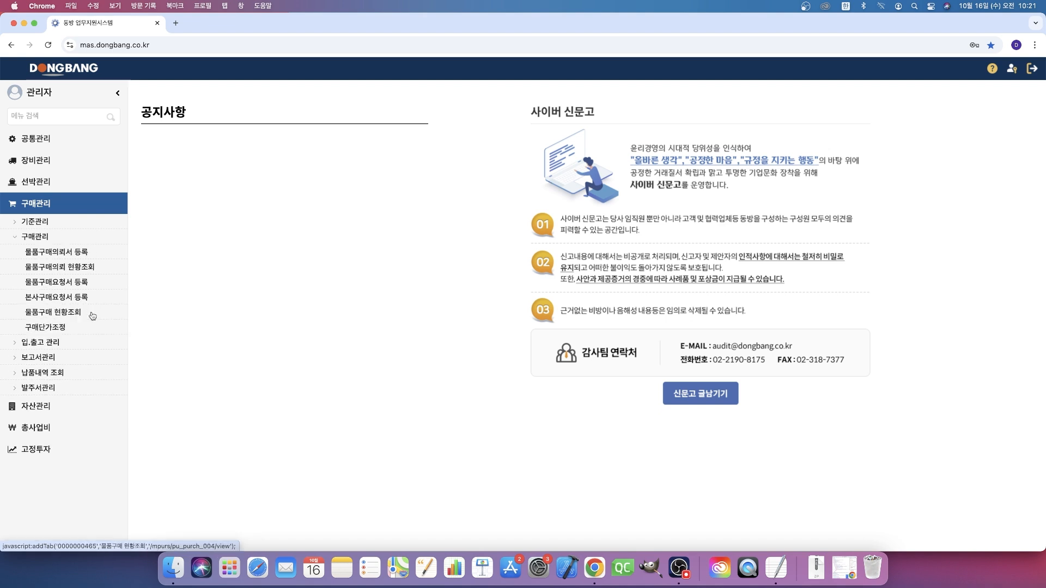
pyautogui.click(92, 314)
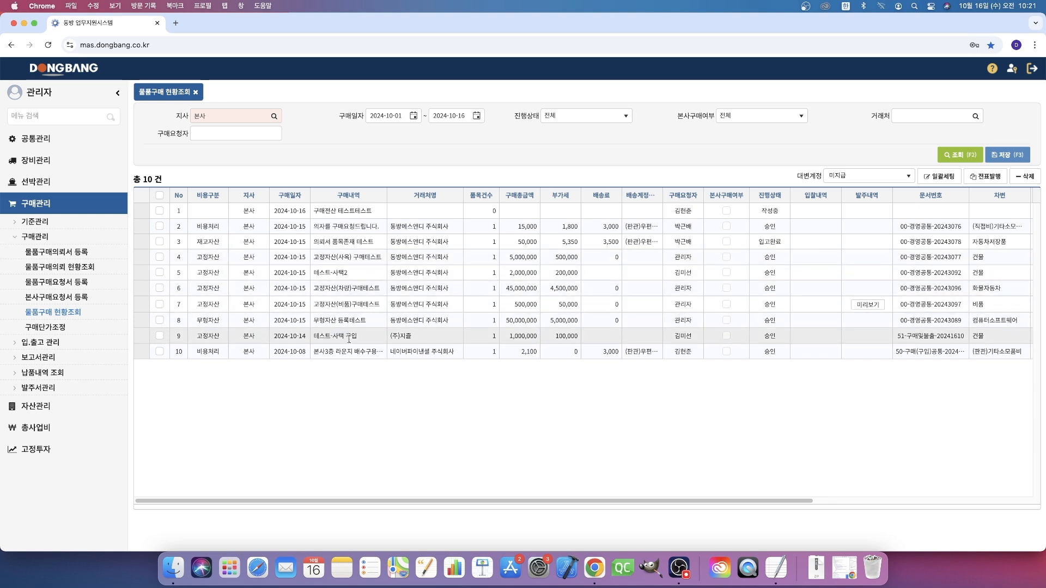
pyautogui.click(348, 338)
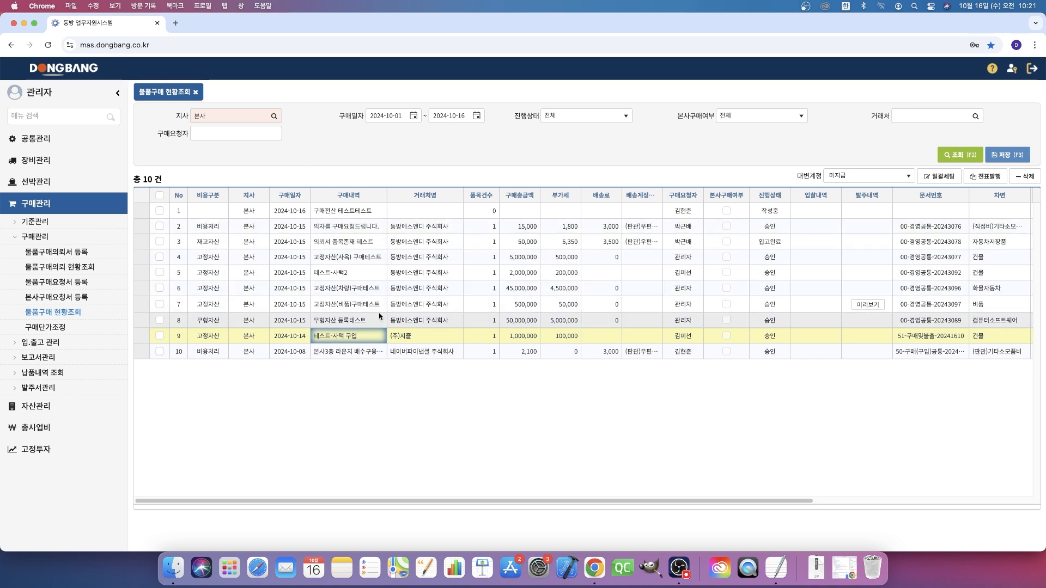
# - Open the 고정/무형자산 전표발행 page and query the receipt list with 비용구분 set to 고정자산
pyautogui.click(71, 342)
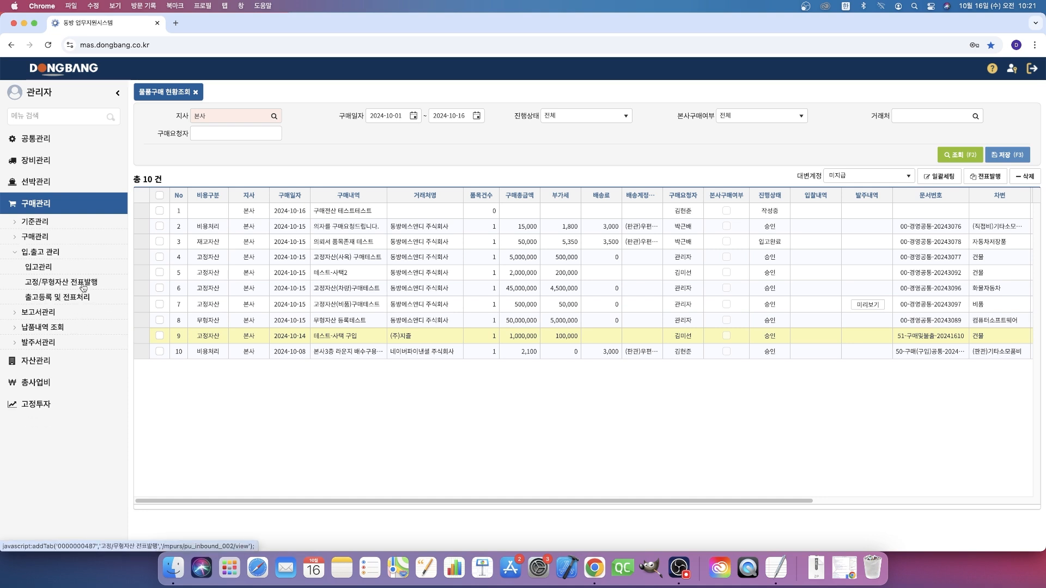
pyautogui.click(54, 283)
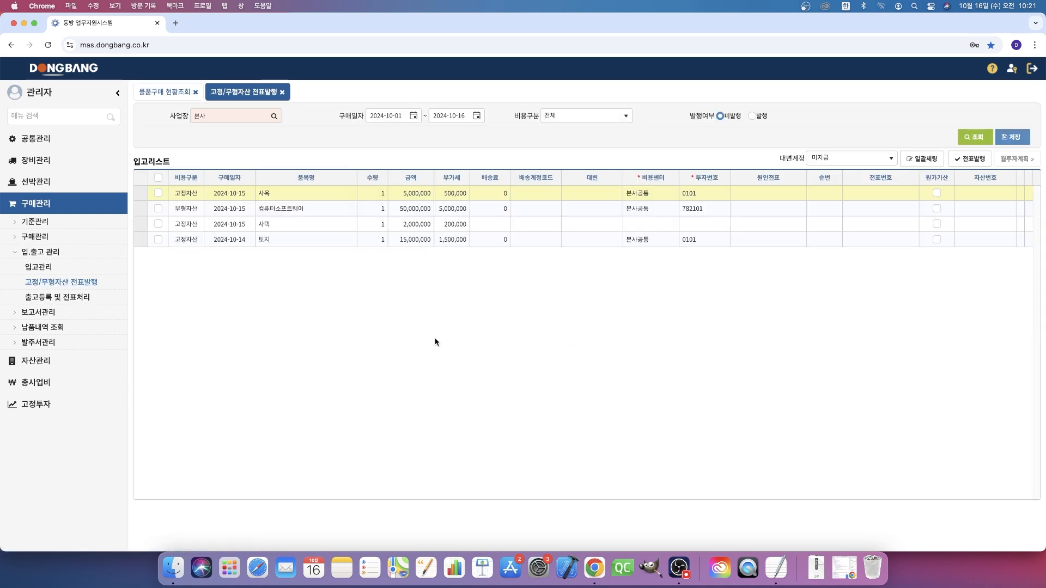
pyautogui.click(597, 121)
pyautogui.click(589, 142)
pyautogui.click(975, 137)
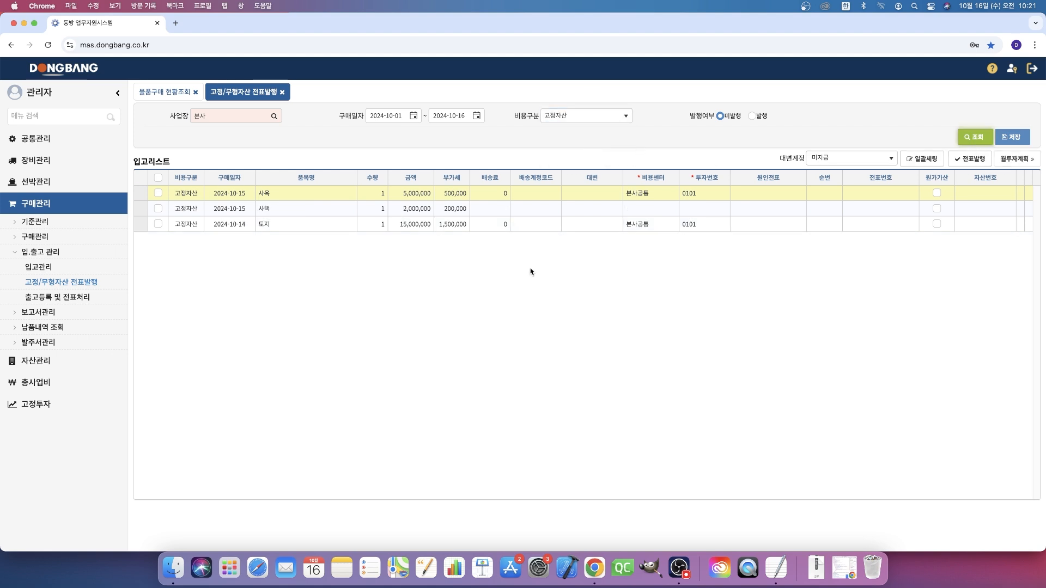
pyautogui.click(278, 209)
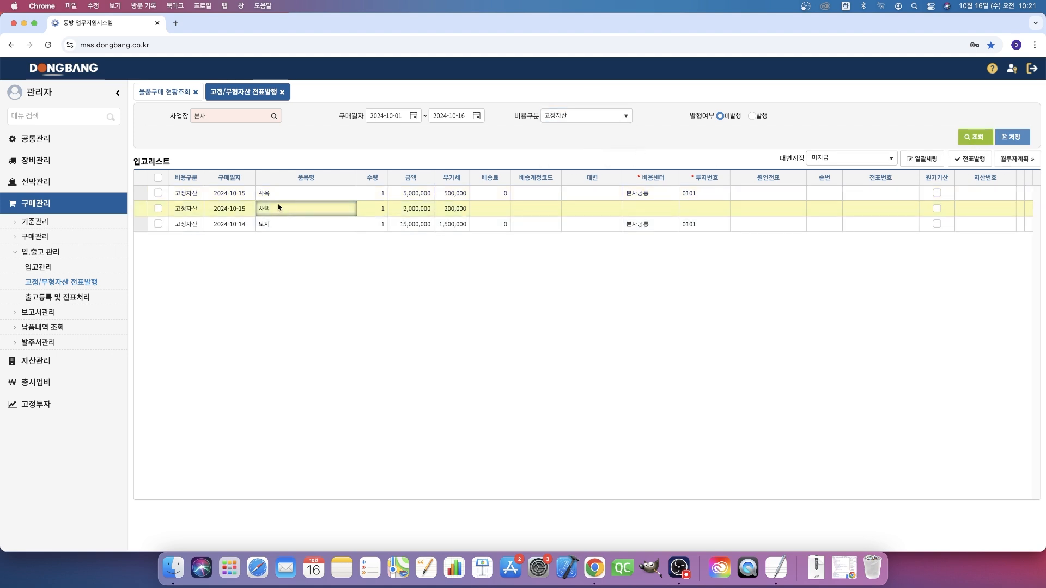
pyautogui.click(284, 224)
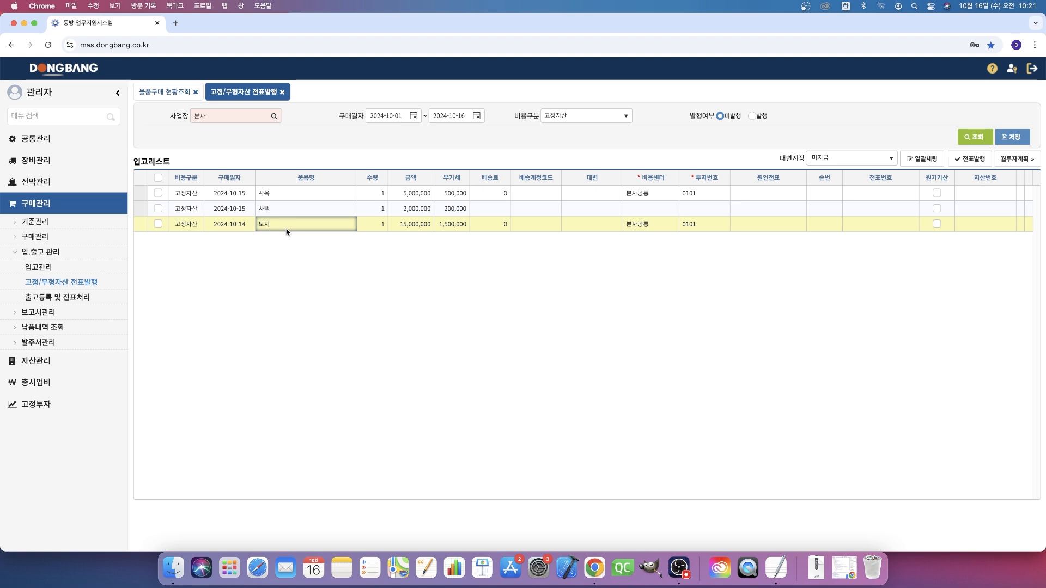
pyautogui.click(679, 570)
pyautogui.click(390, 464)
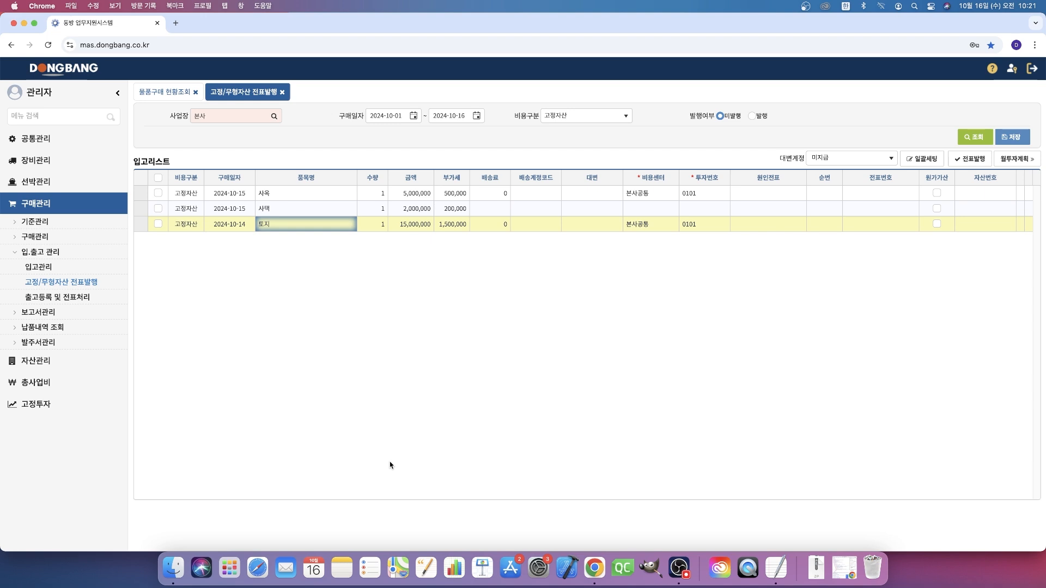
pyautogui.click(307, 191)
pyautogui.click(318, 214)
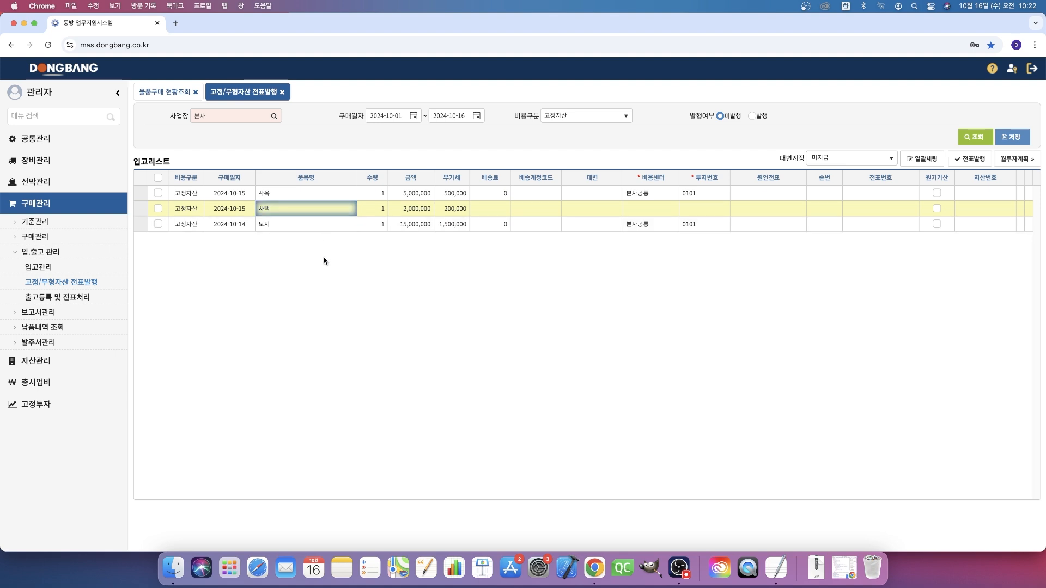
pyautogui.click(302, 223)
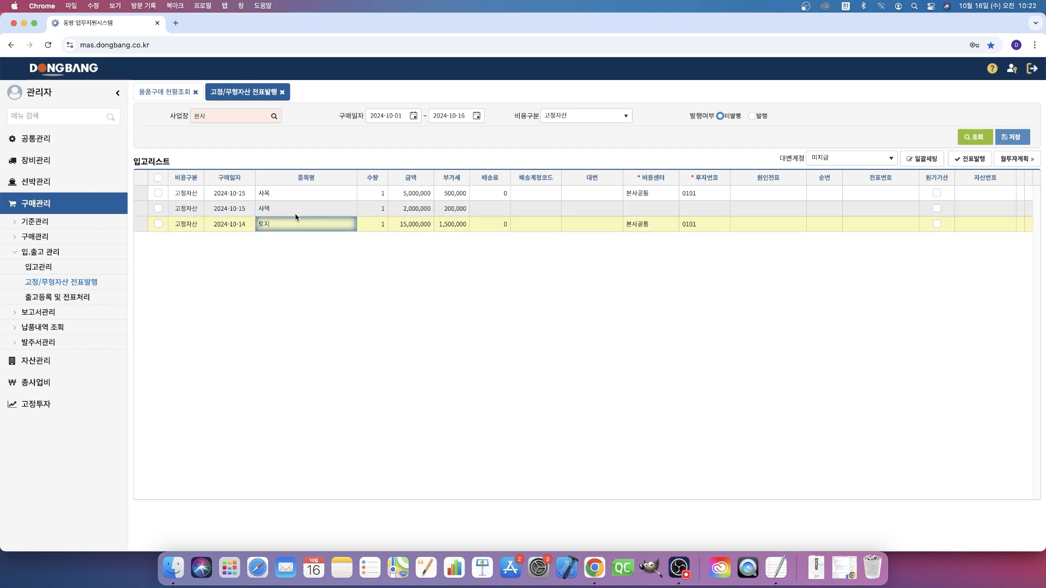
# - Assign the cost center 본사공통 to the 사택 row in the receipt list
pyautogui.click(301, 209)
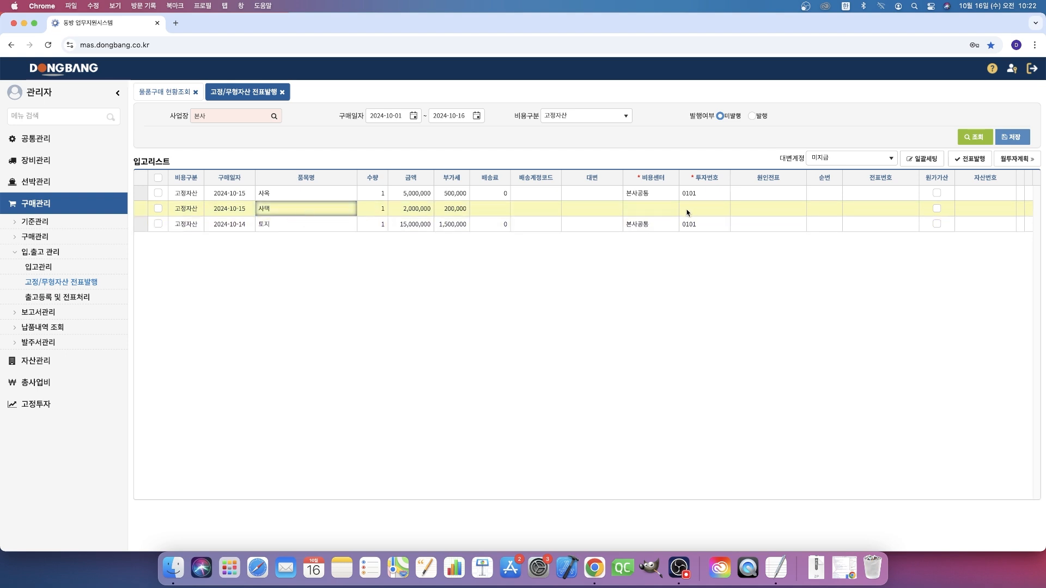
pyautogui.click(667, 214)
pyautogui.click(668, 215)
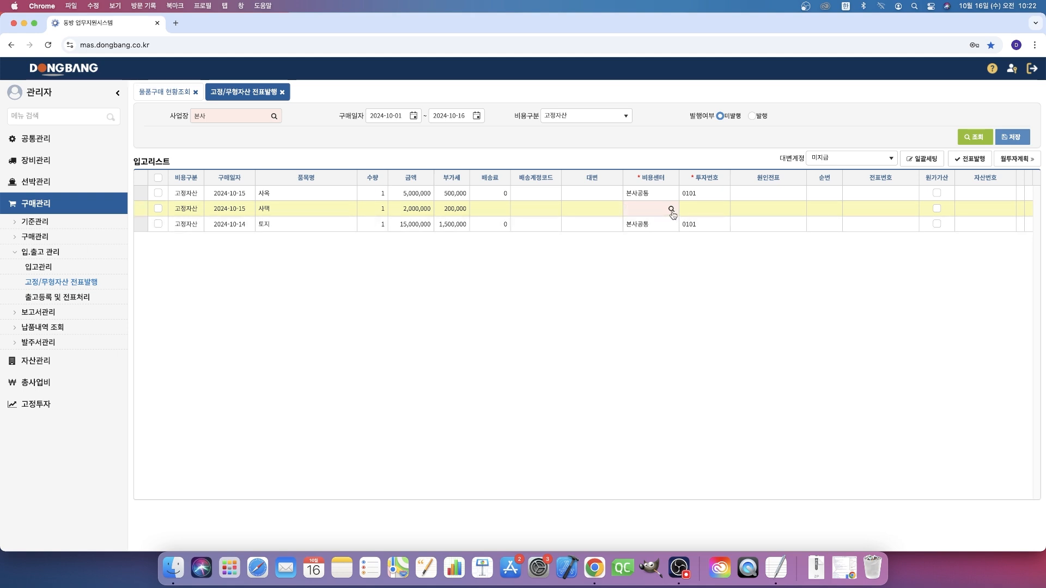
pyautogui.click(672, 212)
pyautogui.doubleClick(560, 290)
# - Assign investment number 0101 to the 사택 row and save the receipt list
pyautogui.click(703, 212)
pyautogui.click(720, 210)
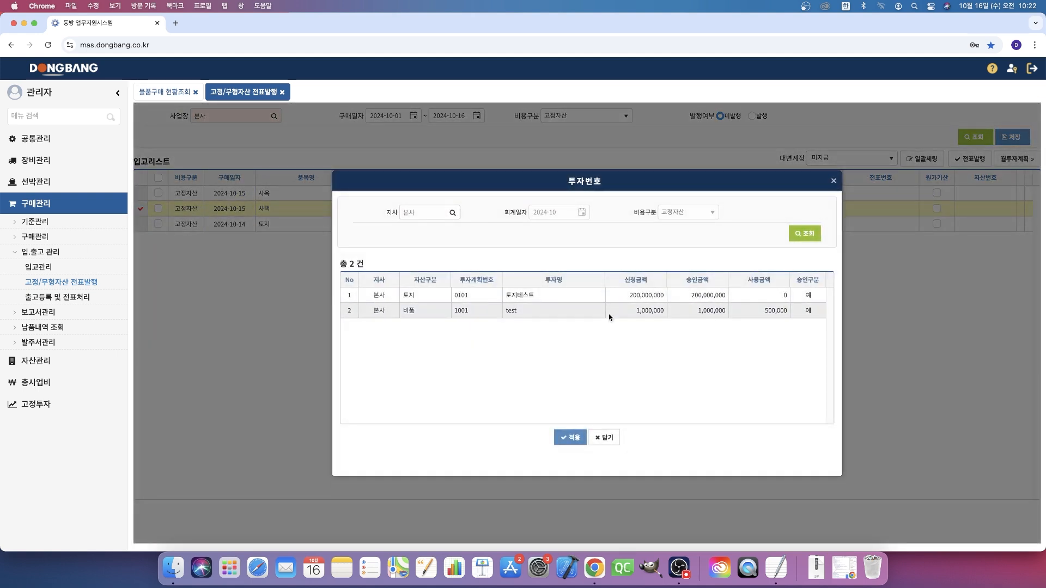
pyautogui.click(514, 294)
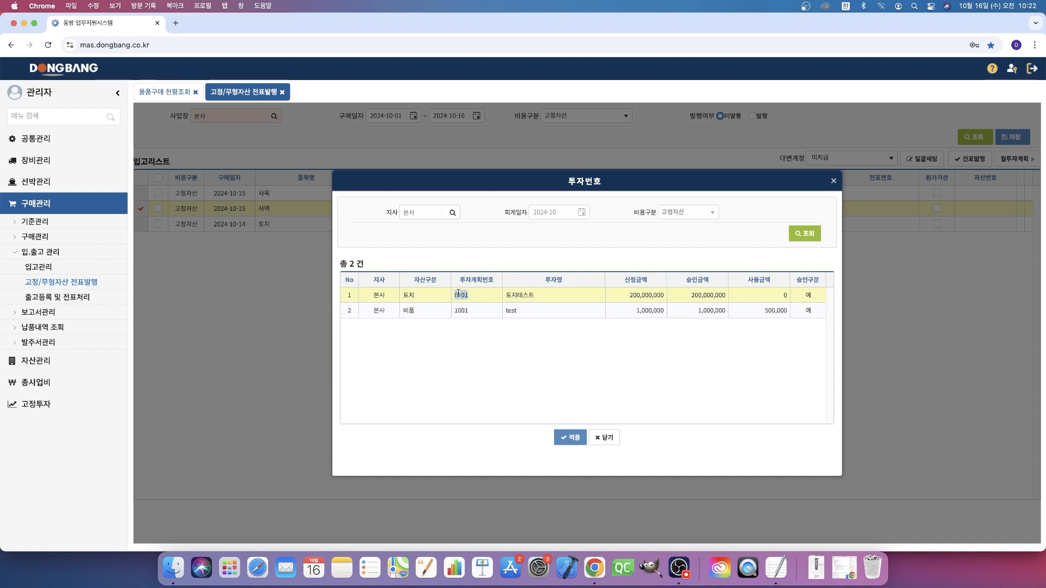
pyautogui.doubleClick(458, 295)
pyautogui.click(1012, 137)
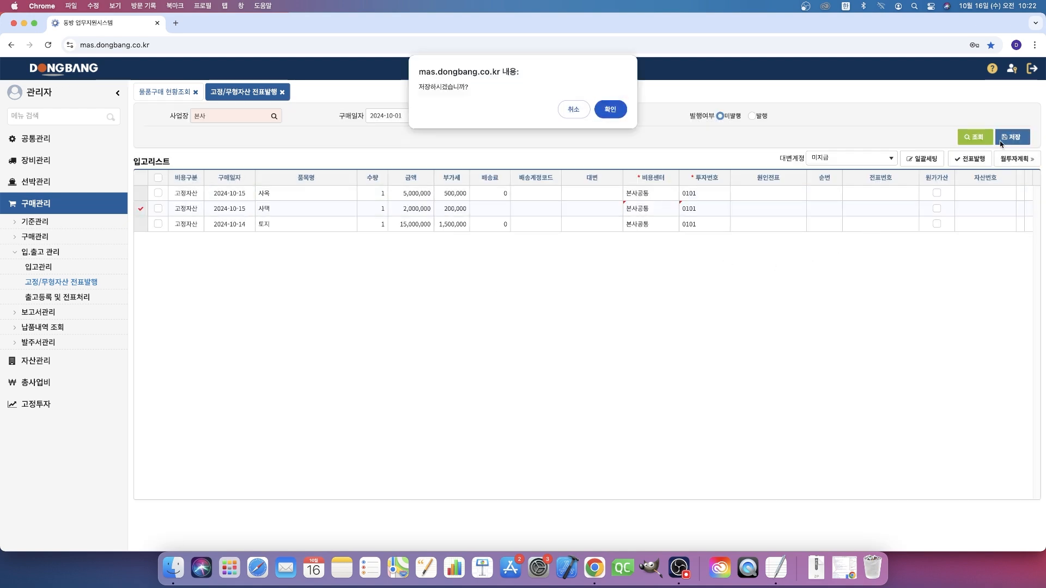
pyautogui.click(610, 109)
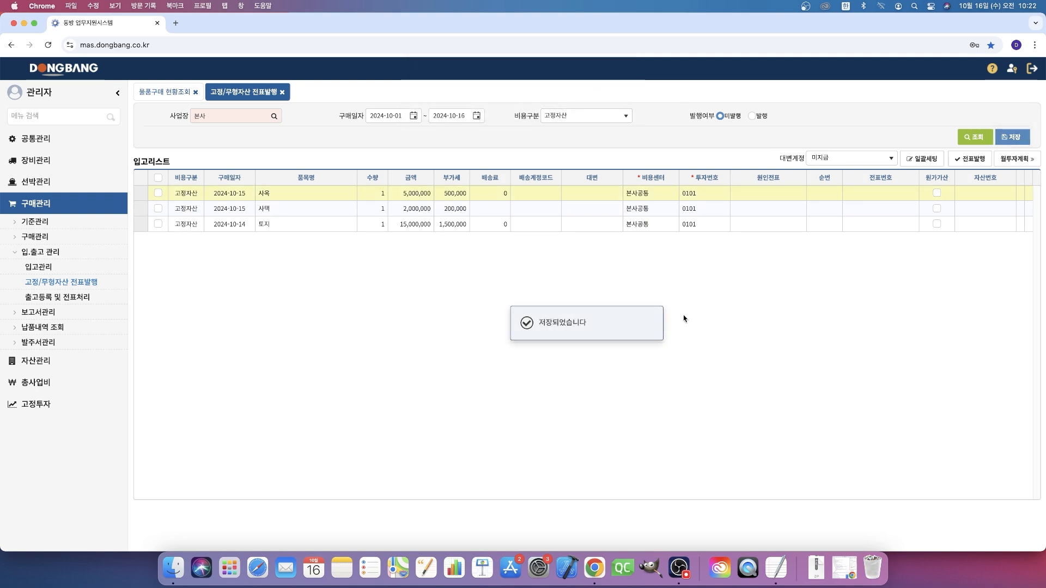
# - Issue the voucher for the 토지 row with 품의내역 발행테스트, and select the 토지 entry in the issued list
pyautogui.click(158, 224)
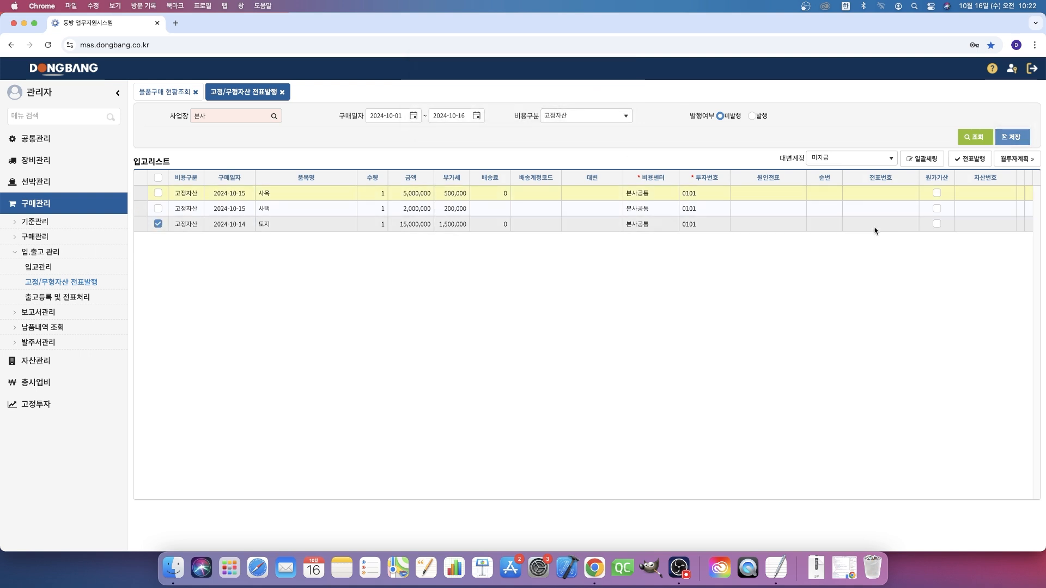
pyautogui.click(970, 158)
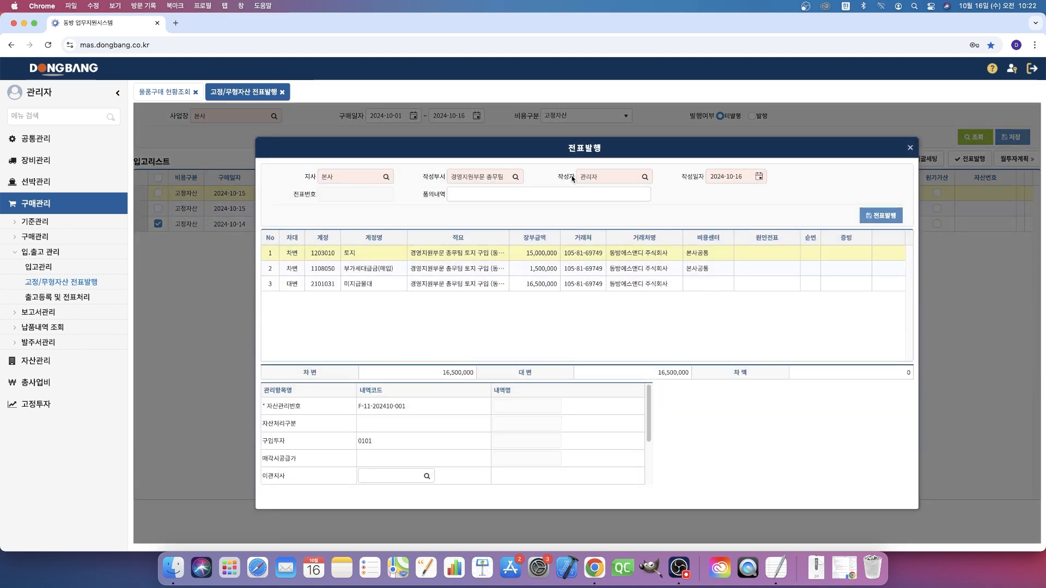
pyautogui.click(579, 196)
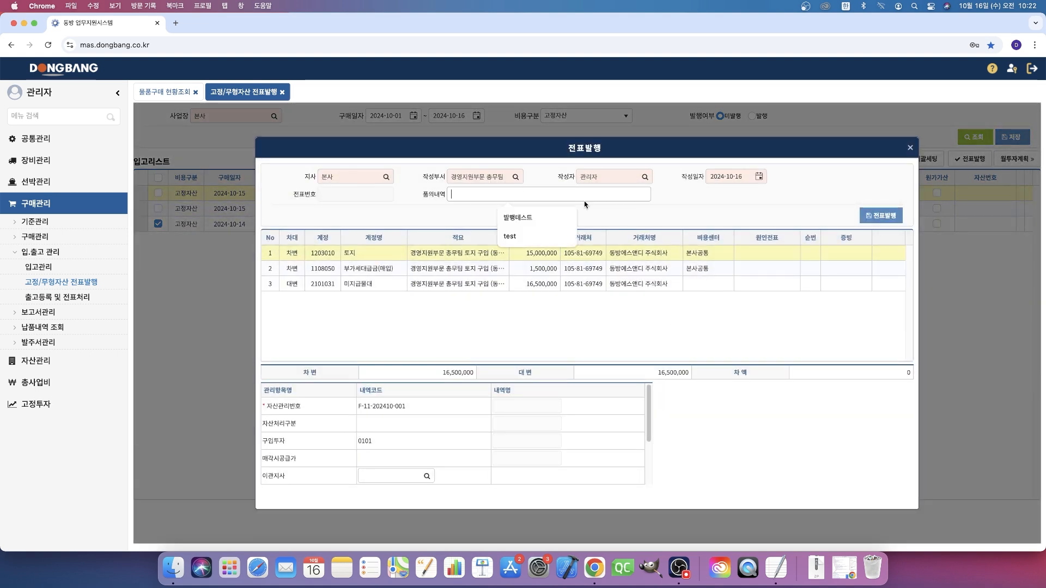
pyautogui.click(550, 219)
pyautogui.click(875, 219)
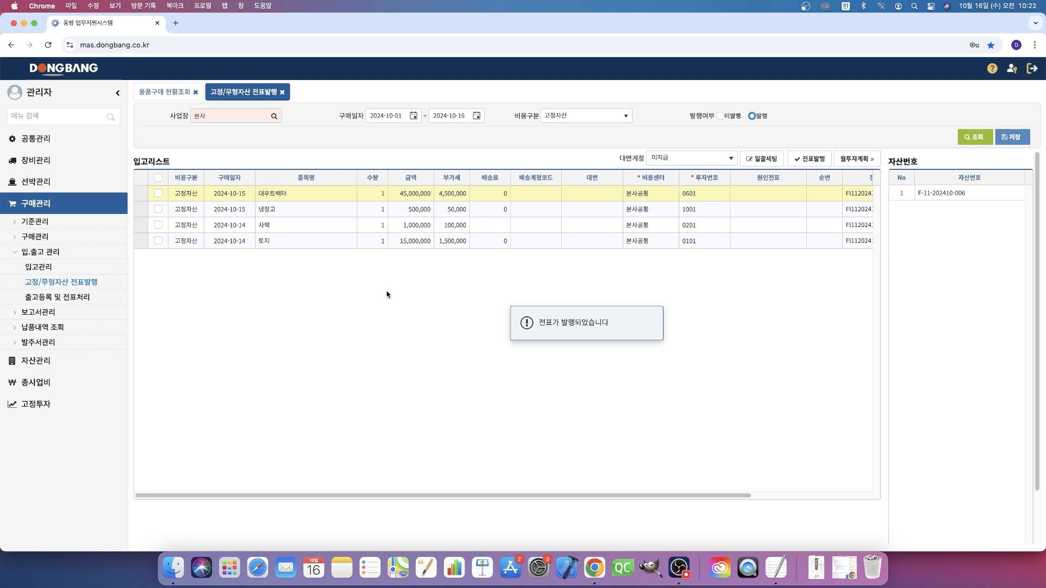
pyautogui.click(295, 244)
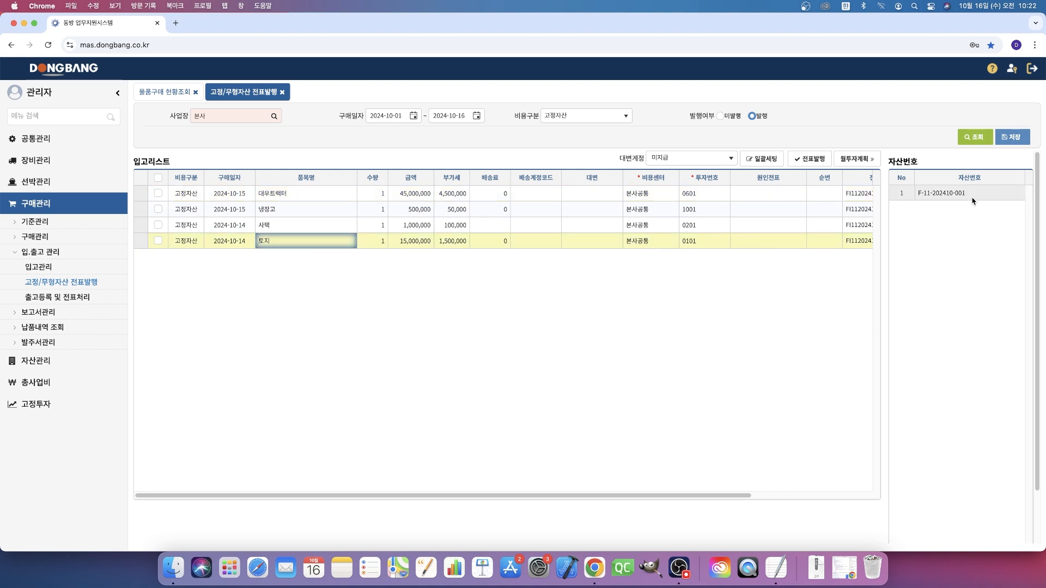
# - Open the 고정자산 변동현황 page under 자산관리 and check the 토지 entry's asset name and change description
pyautogui.click(51, 366)
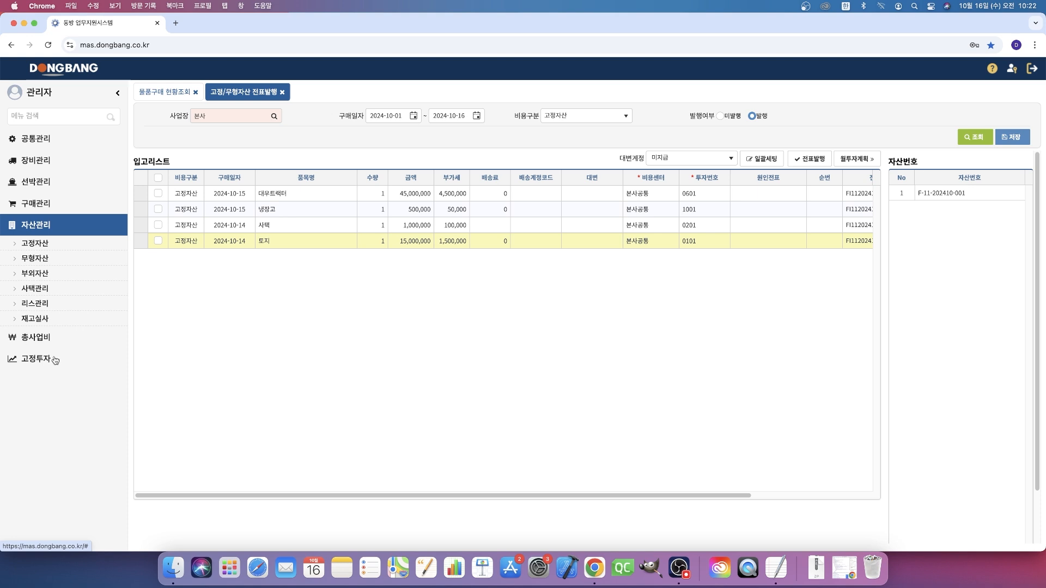
pyautogui.click(62, 248)
pyautogui.click(53, 273)
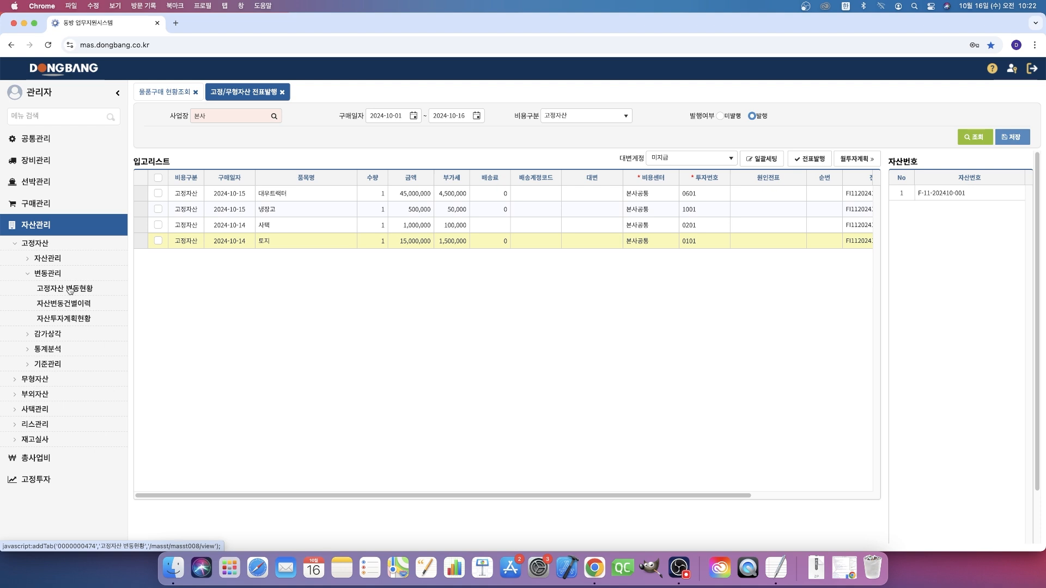
pyautogui.click(70, 289)
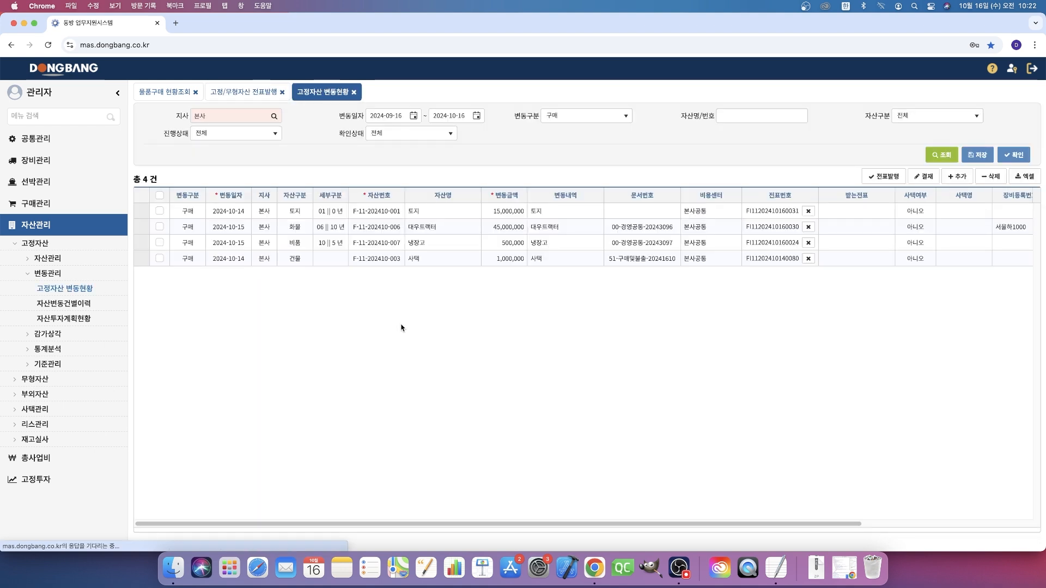
pyautogui.doubleClick(479, 212)
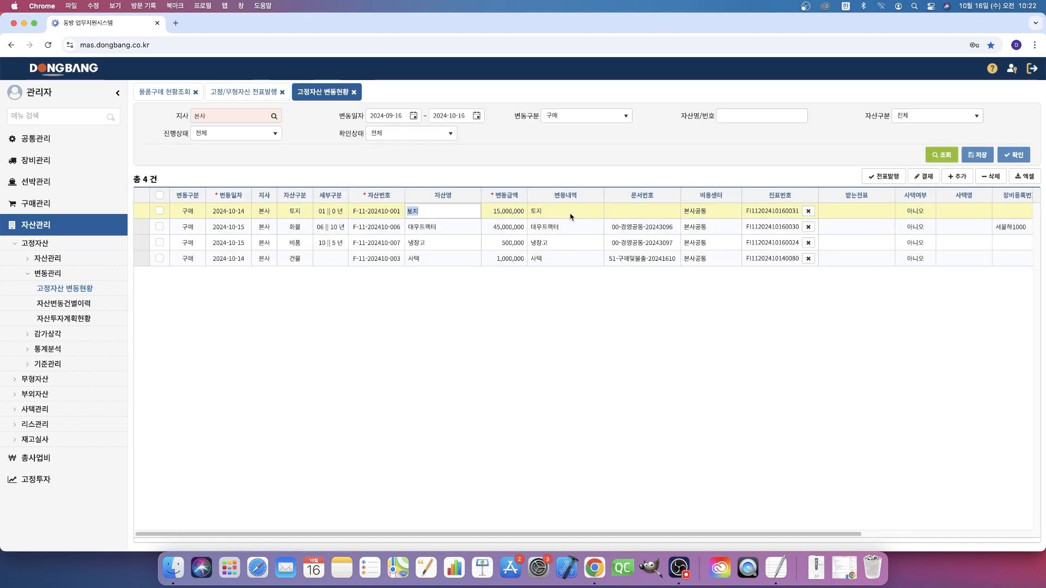
pyautogui.doubleClick(591, 216)
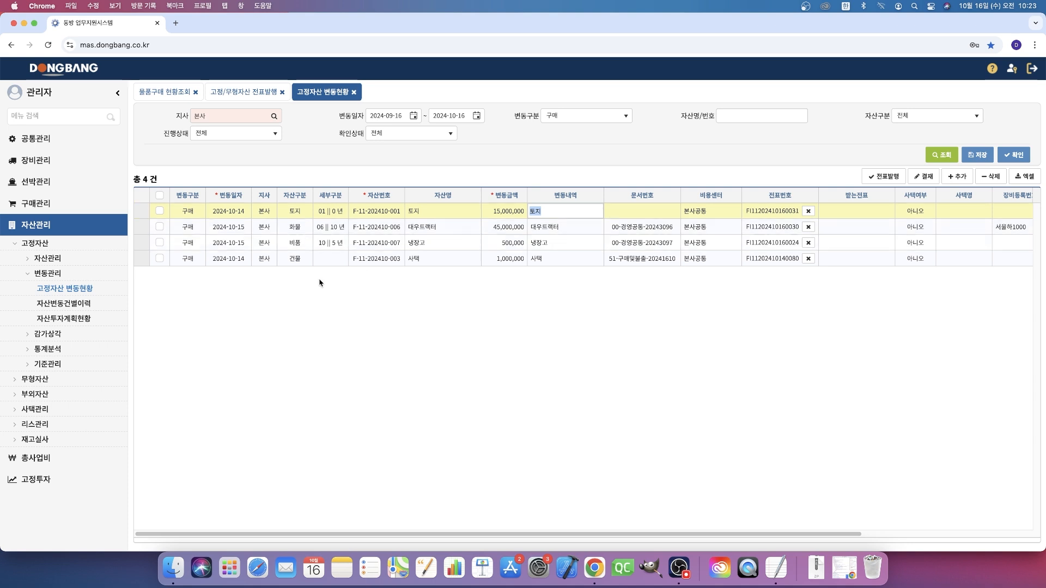
# - Set 사택여부 to 예 for the 토지 entry and save the change
pyautogui.click(907, 212)
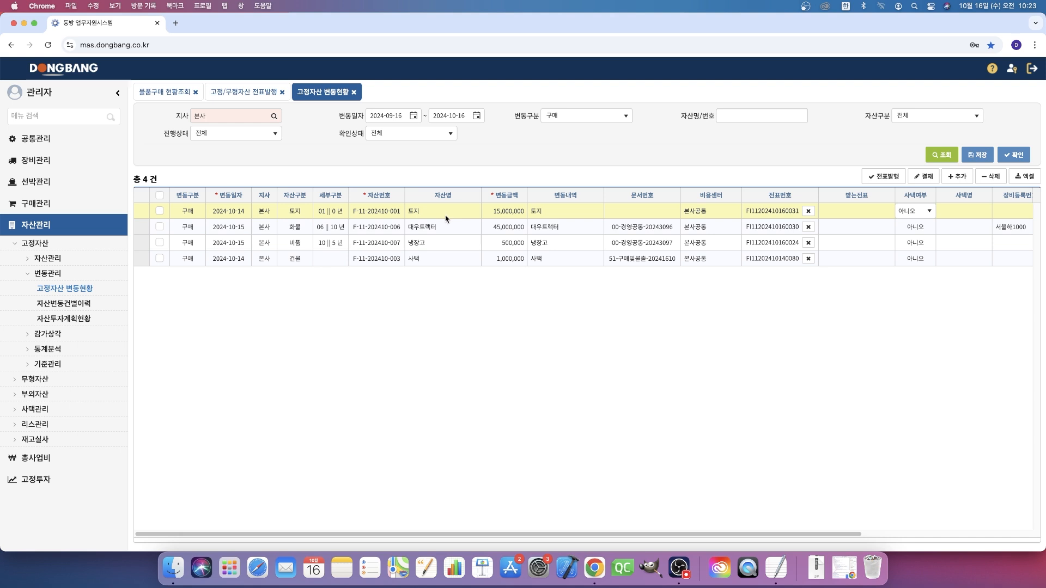
pyautogui.click(923, 212)
pyautogui.click(919, 227)
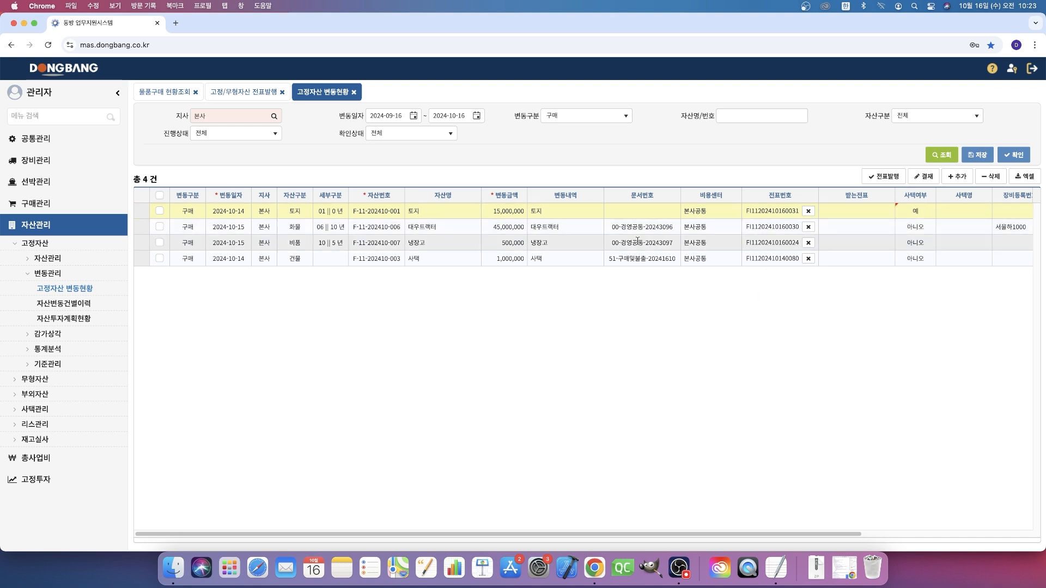
pyautogui.click(976, 156)
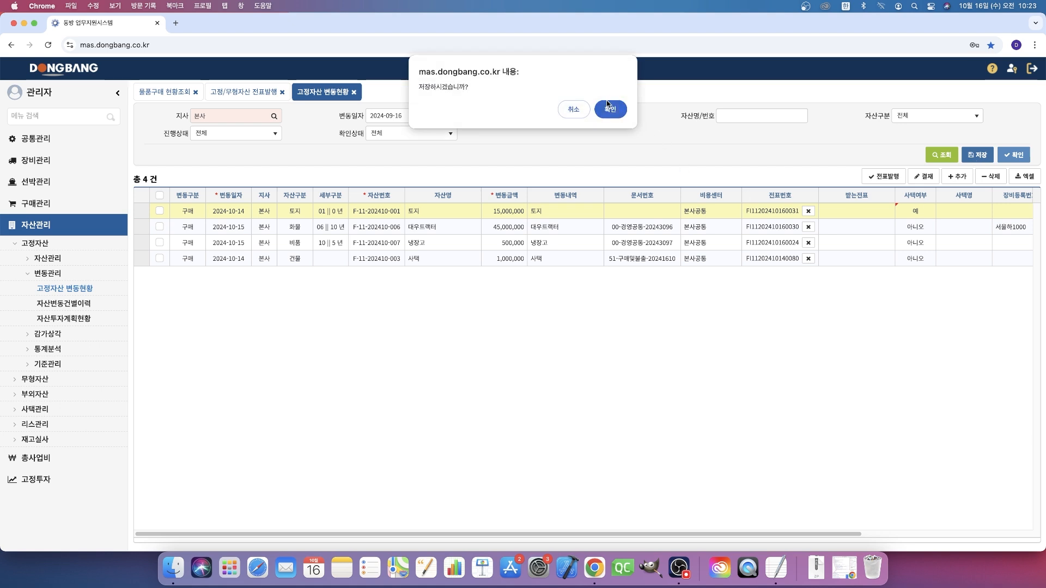
pyautogui.click(609, 108)
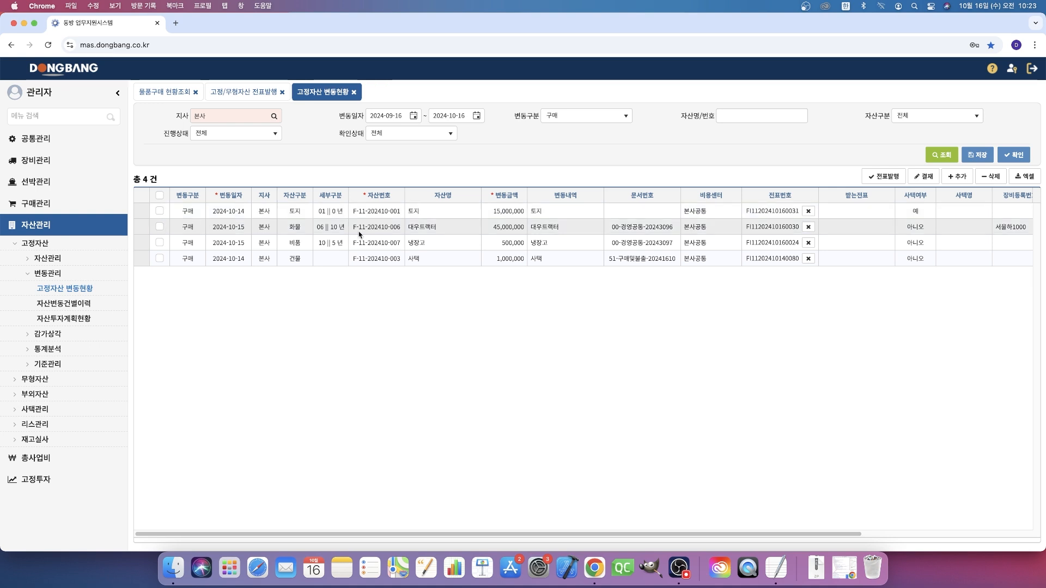
# - Confirm the 토지 purchase entry in 고정자산 변동현황 and open its 고정자산 기초정보 record
pyautogui.click(159, 211)
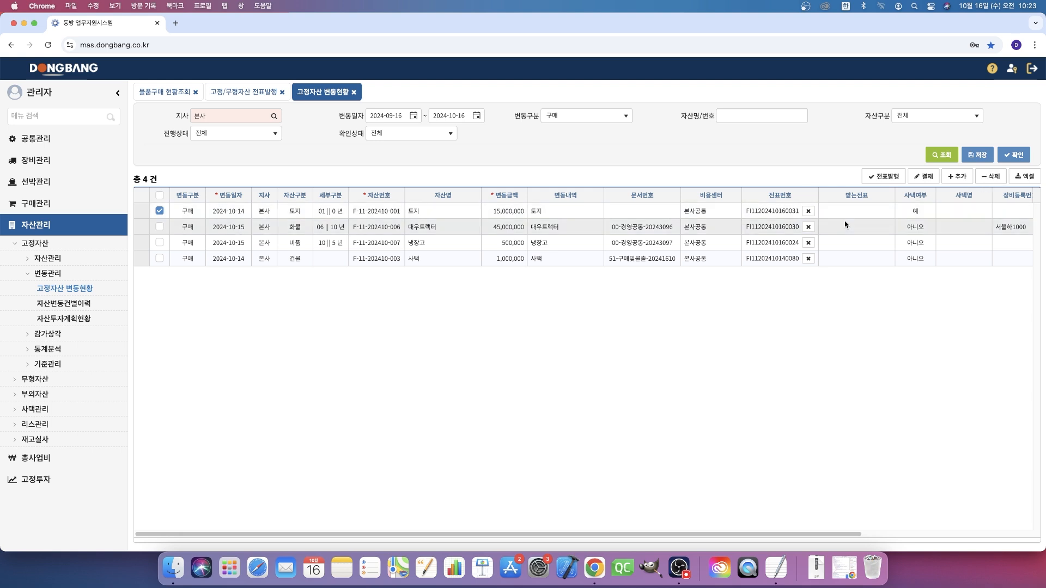
pyautogui.click(1008, 158)
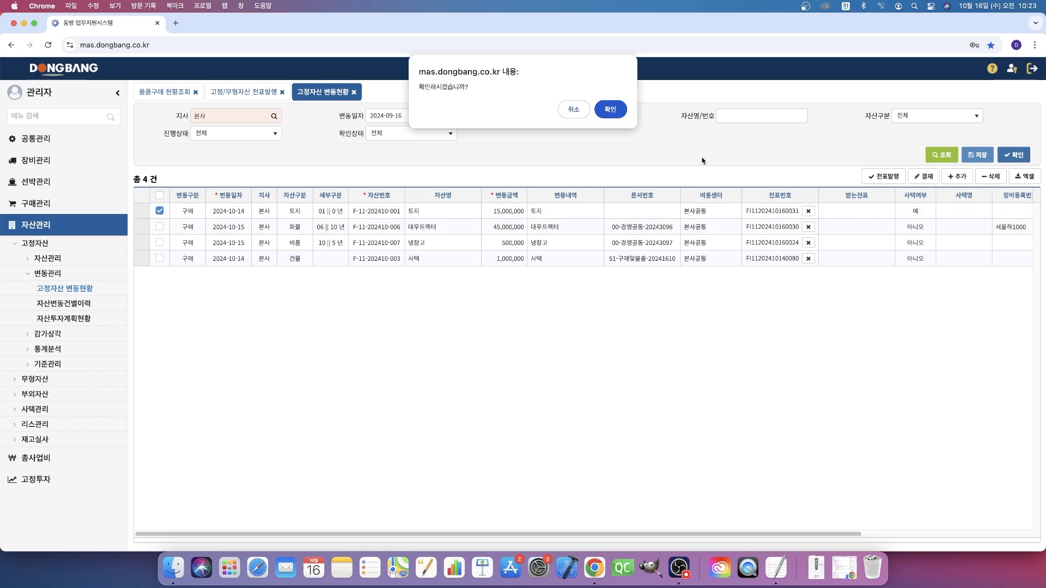
pyautogui.click(611, 110)
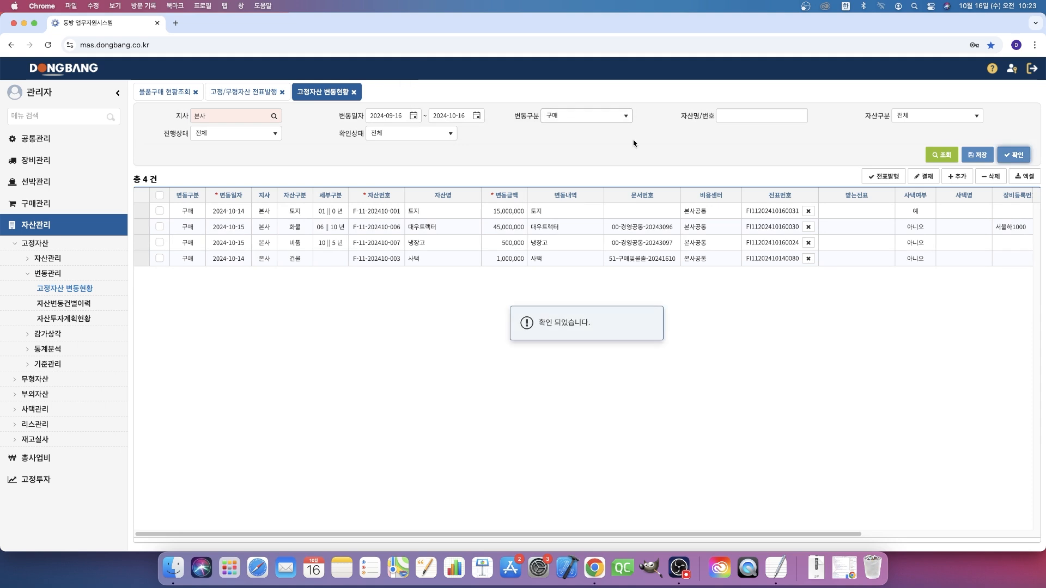
pyautogui.doubleClick(388, 211)
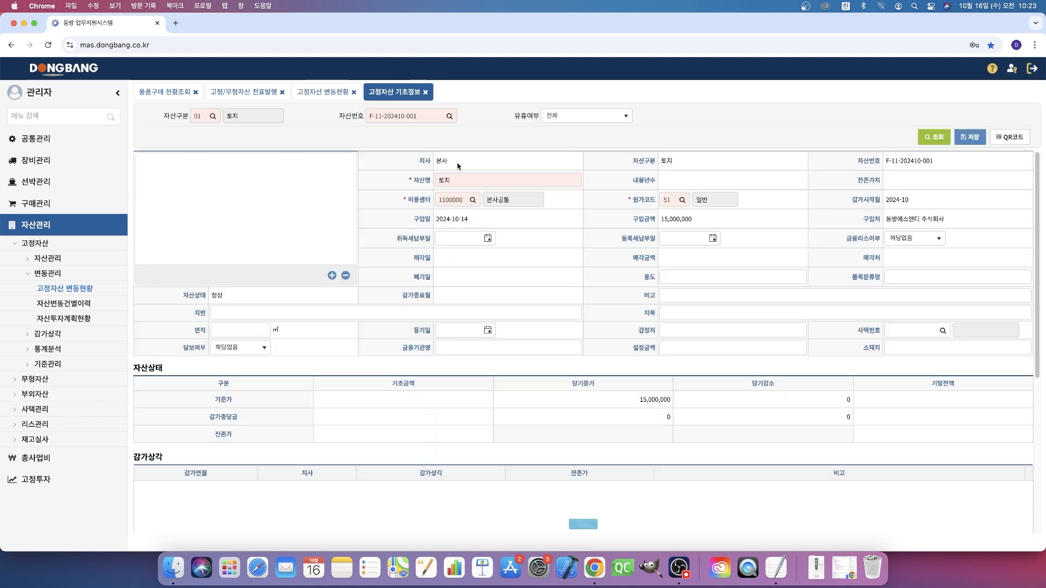
# - Open 사택변동현황 under 사택관리 and examine the asset number of the 토지 entry
pyautogui.click(48, 411)
pyautogui.click(48, 318)
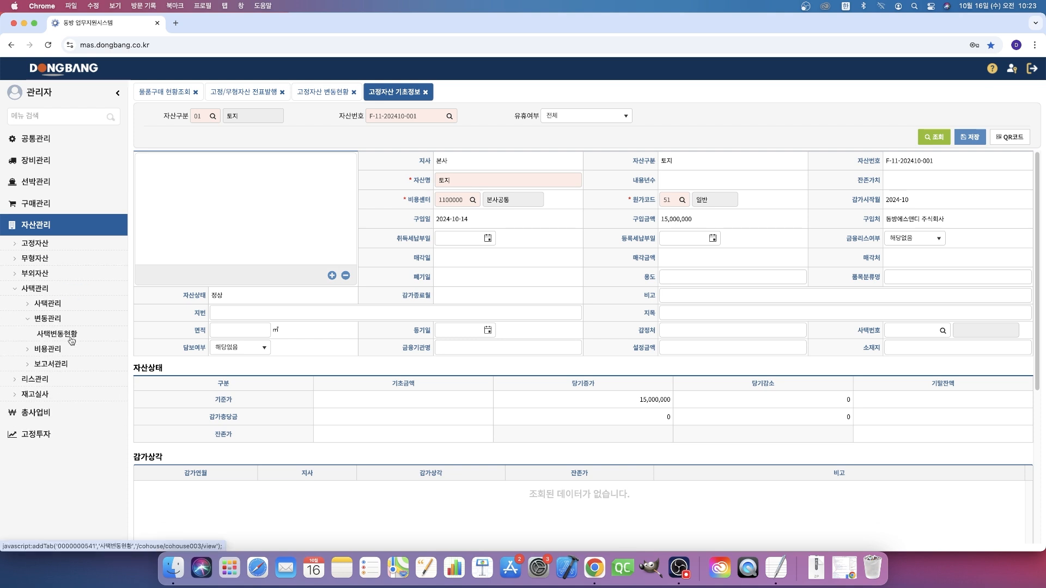
pyautogui.click(70, 339)
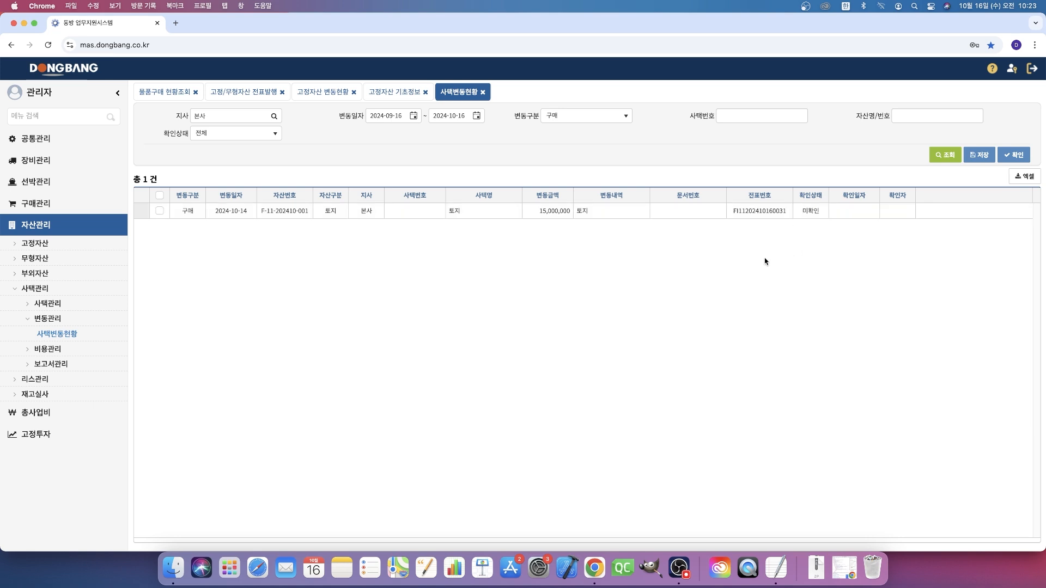
pyautogui.click(292, 215)
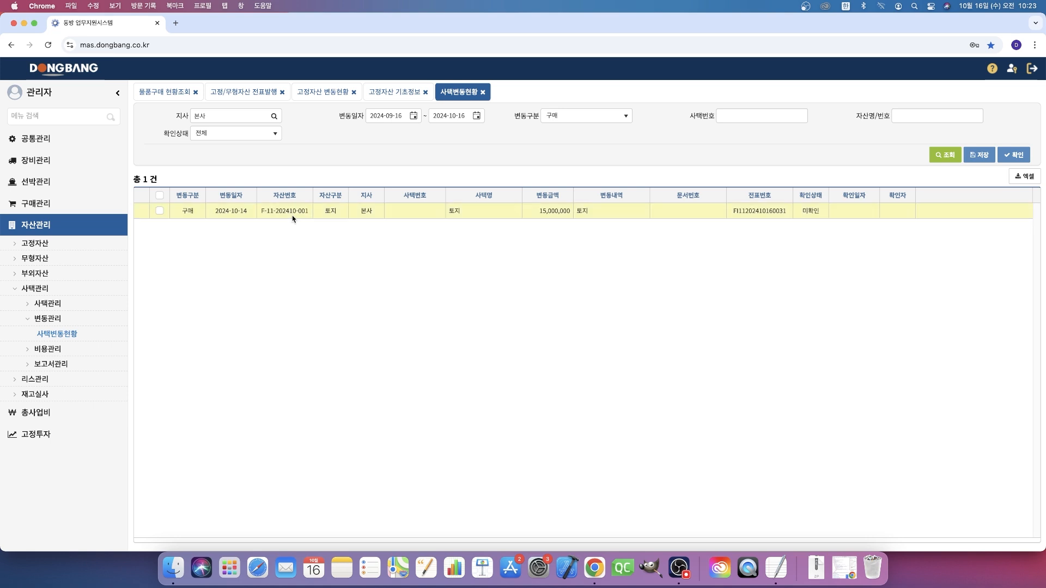
pyautogui.click(262, 213)
pyautogui.moveTo(262, 213); pyautogui.dragTo(301, 213)
pyautogui.click(334, 267)
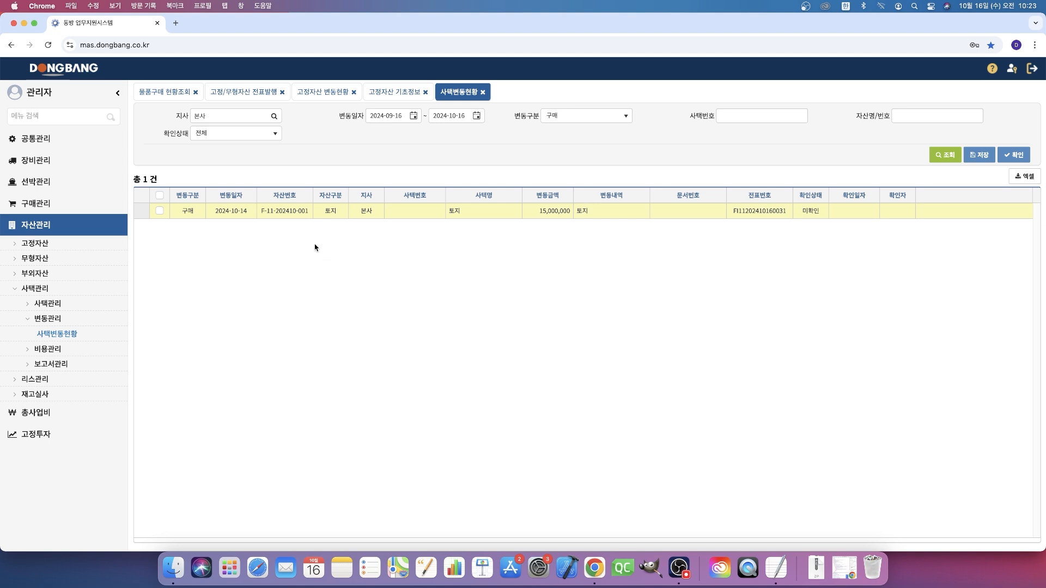
pyautogui.click(268, 214)
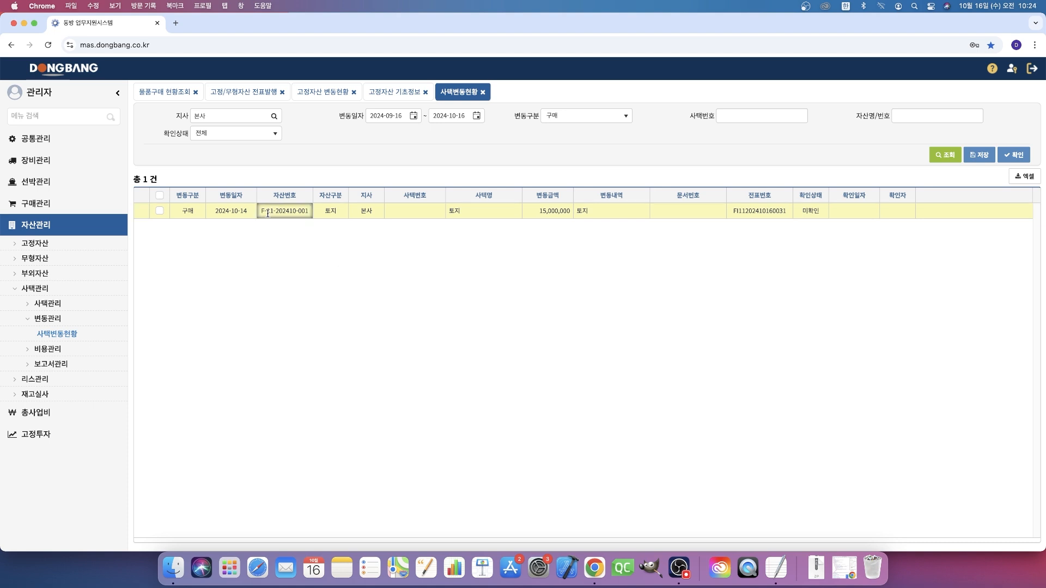
pyautogui.moveTo(268, 214); pyautogui.dragTo(308, 219)
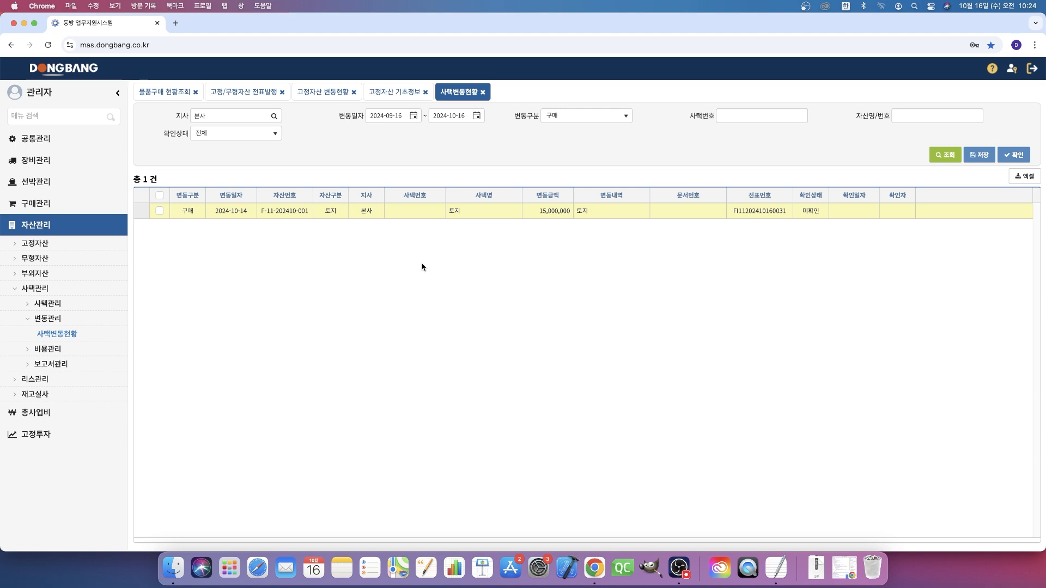
pyautogui.doubleClick(263, 213)
# - Open the 부외자산 list under 자산관리 and check the asset number format of the 엔진 entry
pyautogui.click(69, 274)
pyautogui.click(74, 291)
pyautogui.click(72, 303)
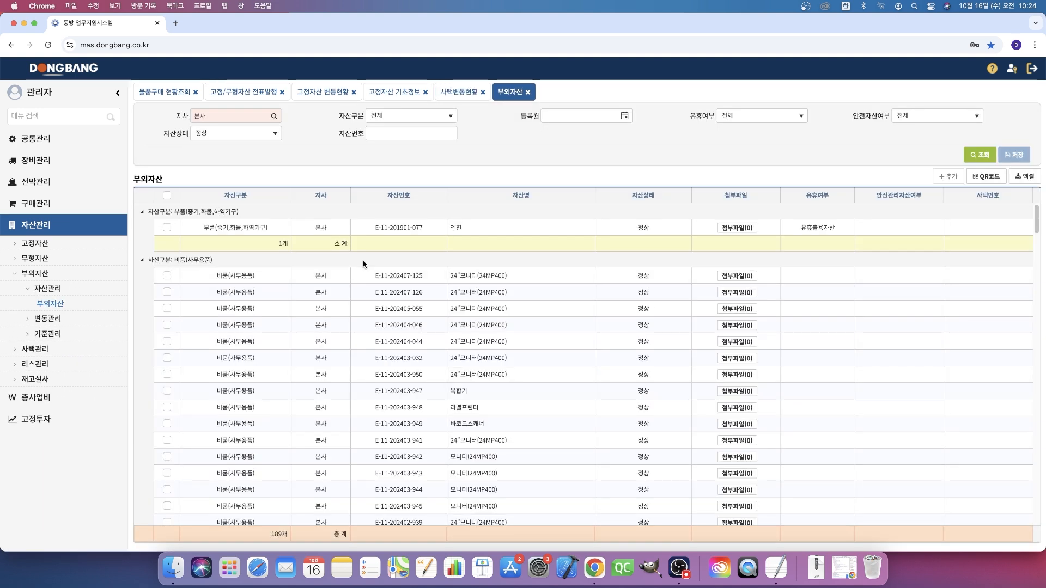
pyautogui.click(378, 233)
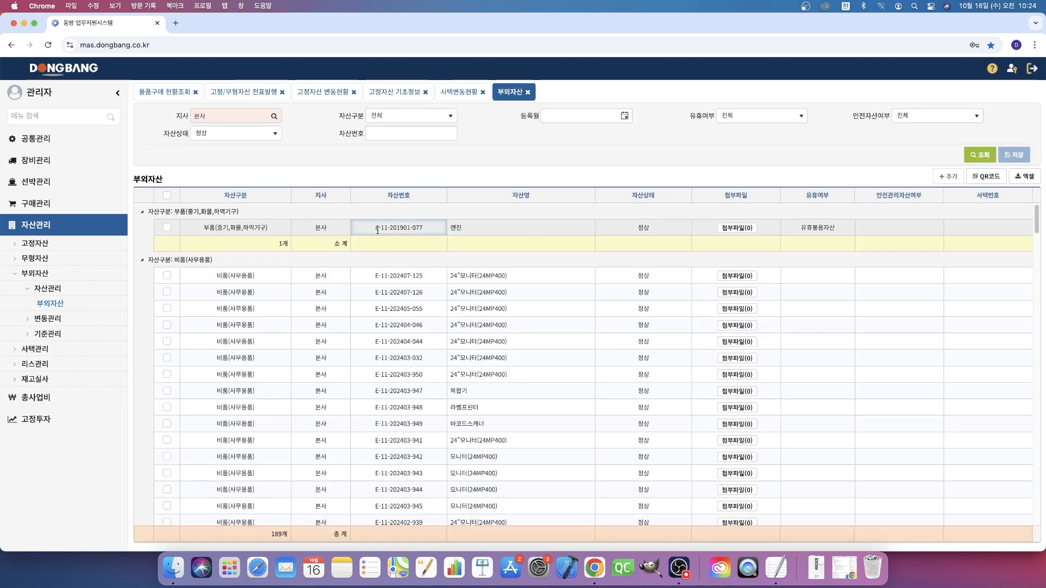
# - Open the 사택현황 list under 사택관리 and check the 사택번호 of 사택테스트
pyautogui.click(87, 349)
pyautogui.click(60, 305)
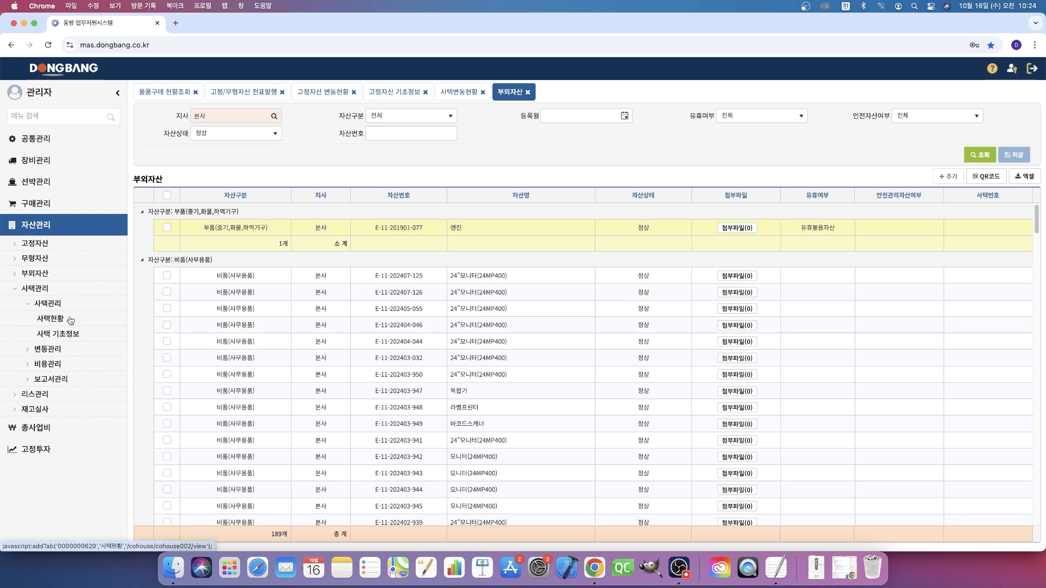
pyautogui.click(67, 319)
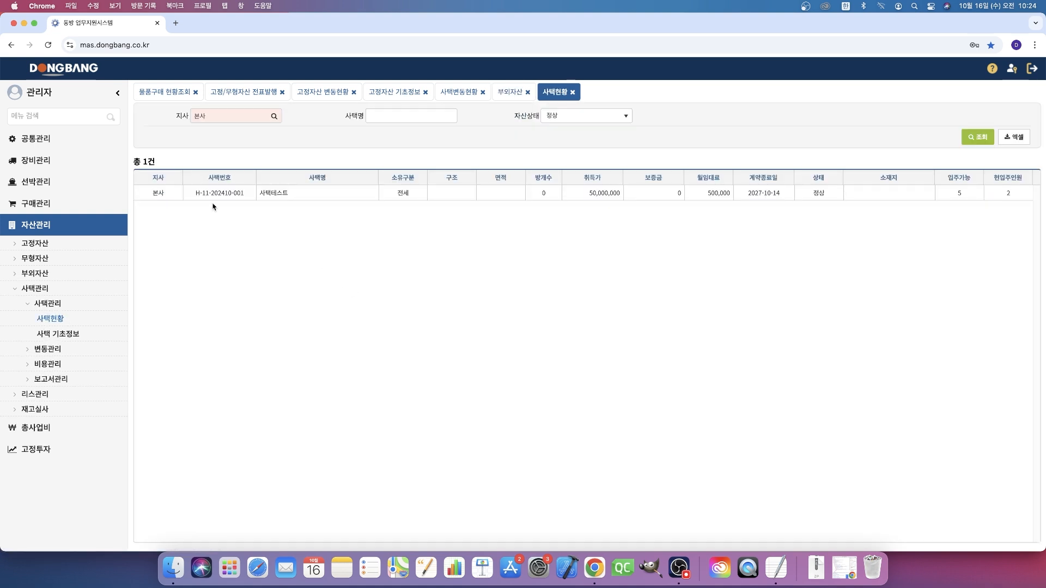
pyautogui.click(197, 195)
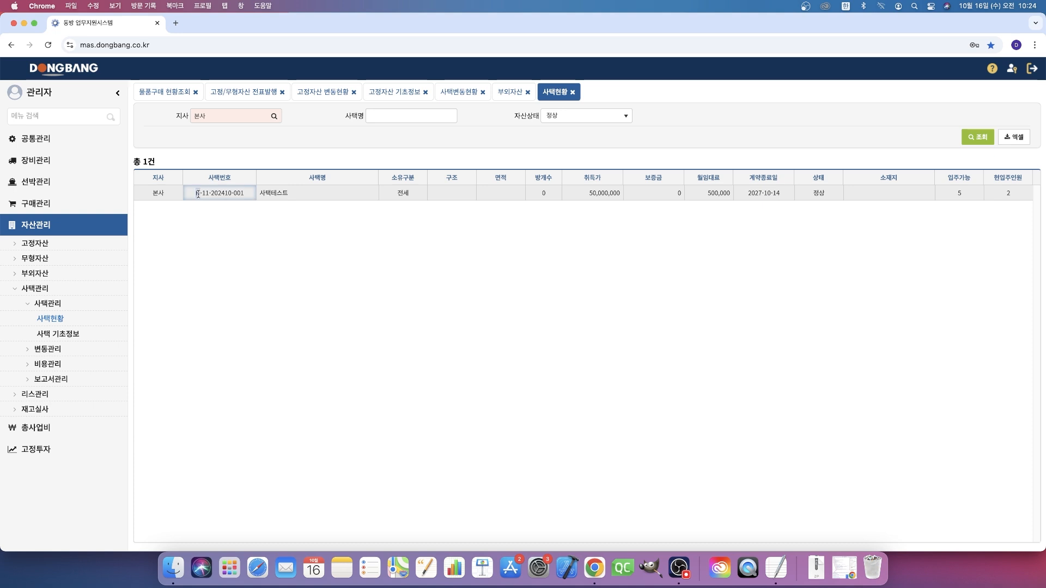
# - Open the 무형자산 현황 list and check the asset numbers of the 컴퓨터소프트웨어 entries
pyautogui.click(47, 259)
pyautogui.click(60, 275)
pyautogui.click(68, 289)
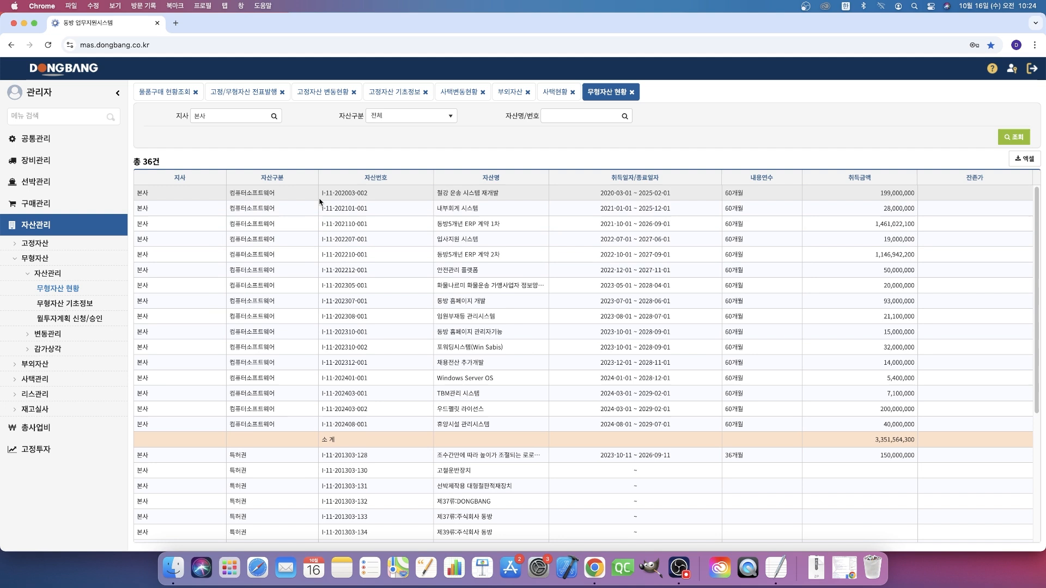
pyautogui.click(391, 230)
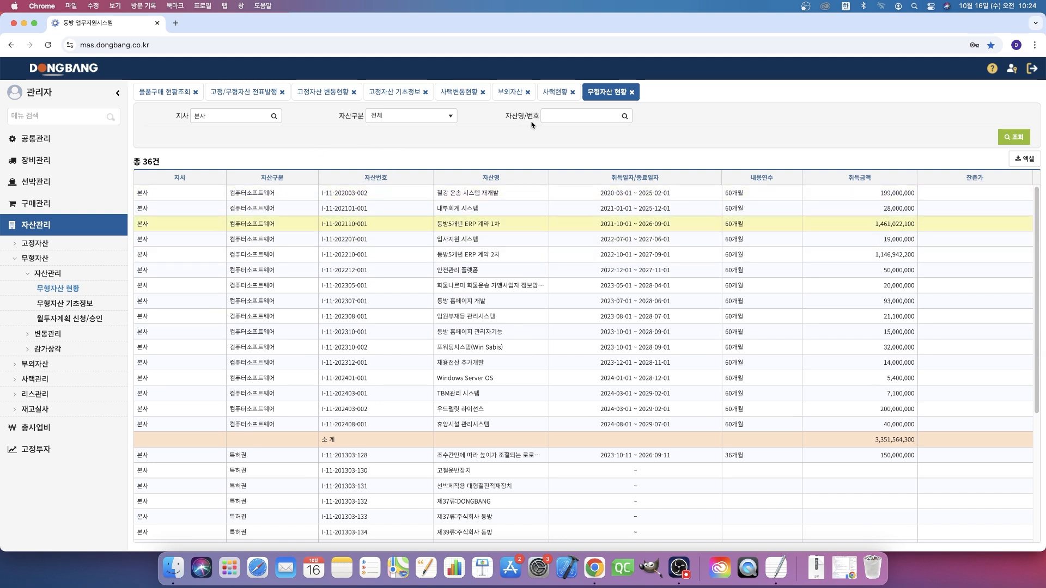
# - Return to 사택변동현황 and filter the change records by 변동구분 신규(리스)
pyautogui.click(462, 92)
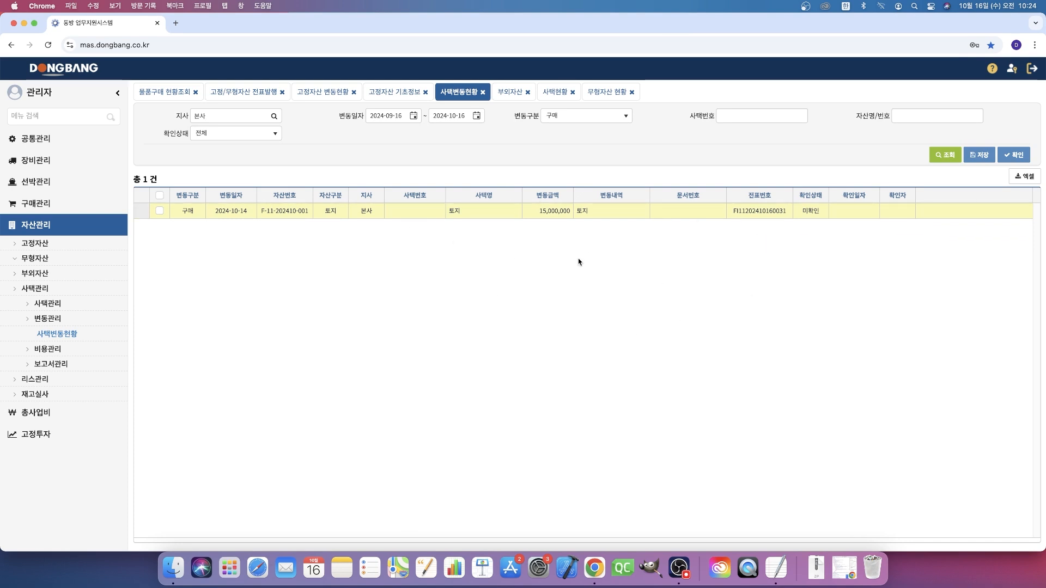
pyautogui.click(581, 115)
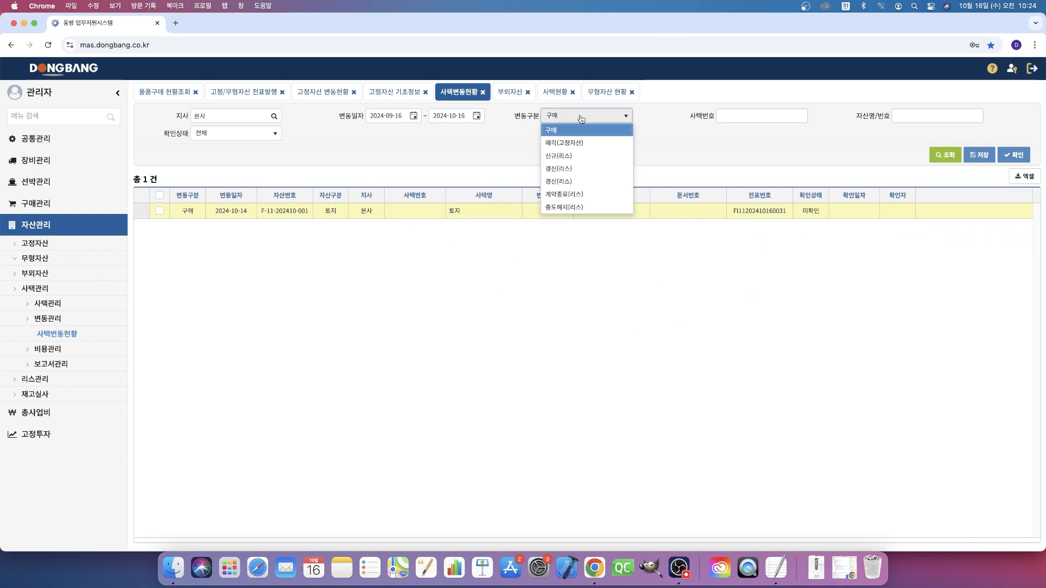
pyautogui.click(578, 157)
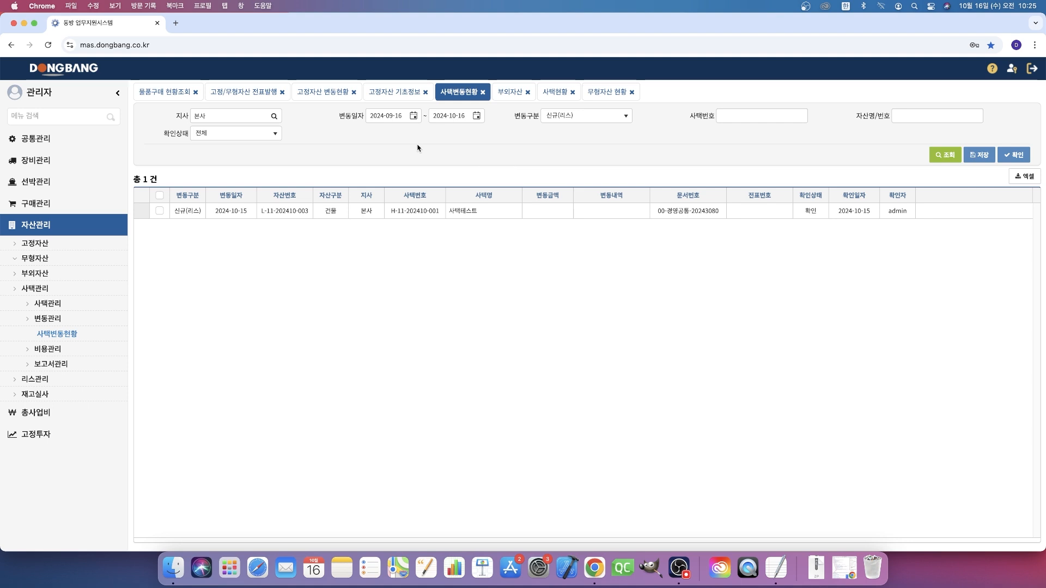
# - List the 미발행 items in 고정/무형자산 전표발행 and issue the voucher for the 사택 row
pyautogui.click(267, 93)
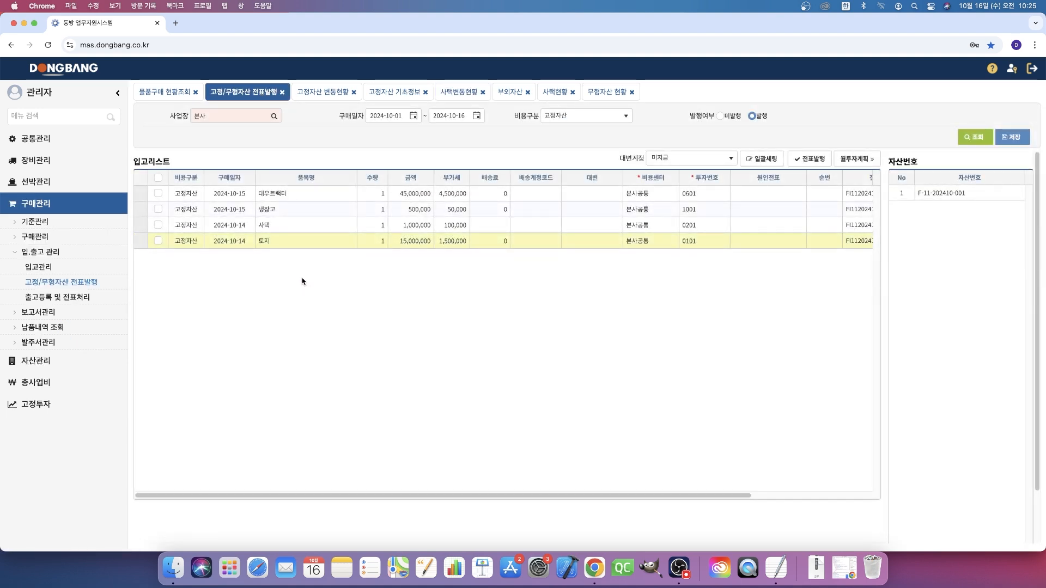
pyautogui.click(727, 121)
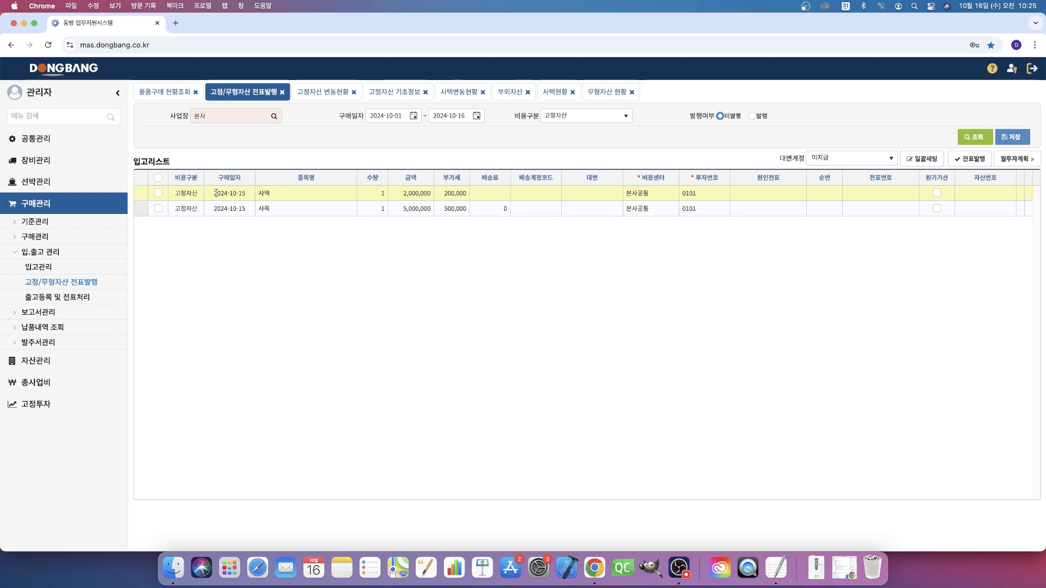
pyautogui.click(157, 194)
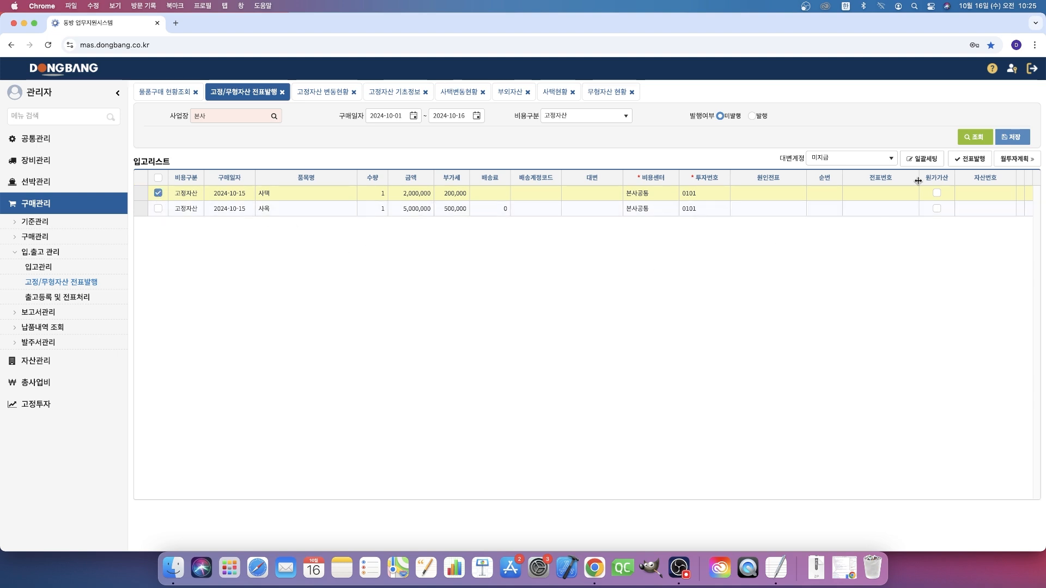
pyautogui.click(972, 158)
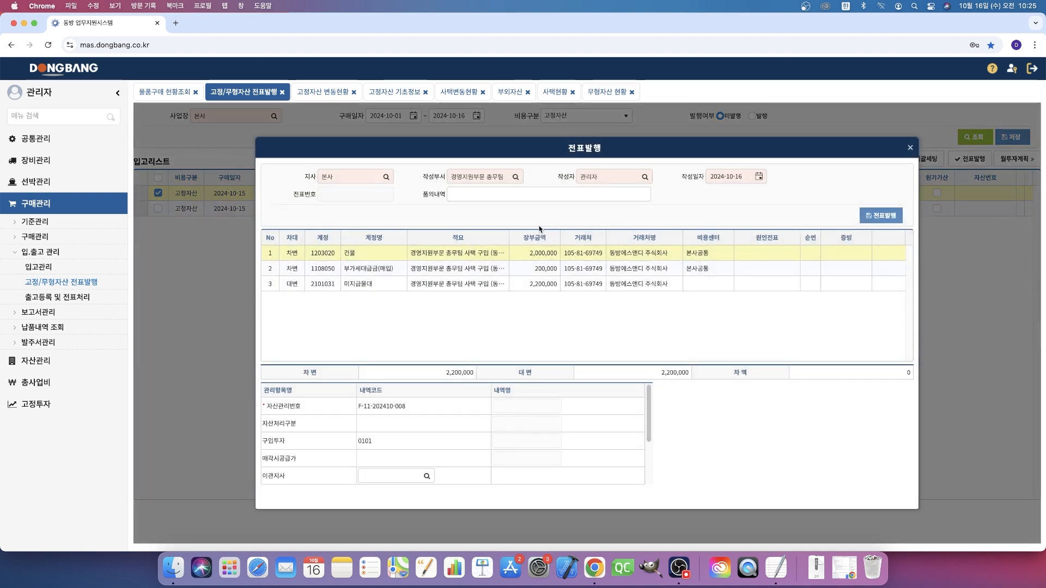
pyautogui.click(518, 195)
pyautogui.click(526, 218)
pyautogui.click(868, 218)
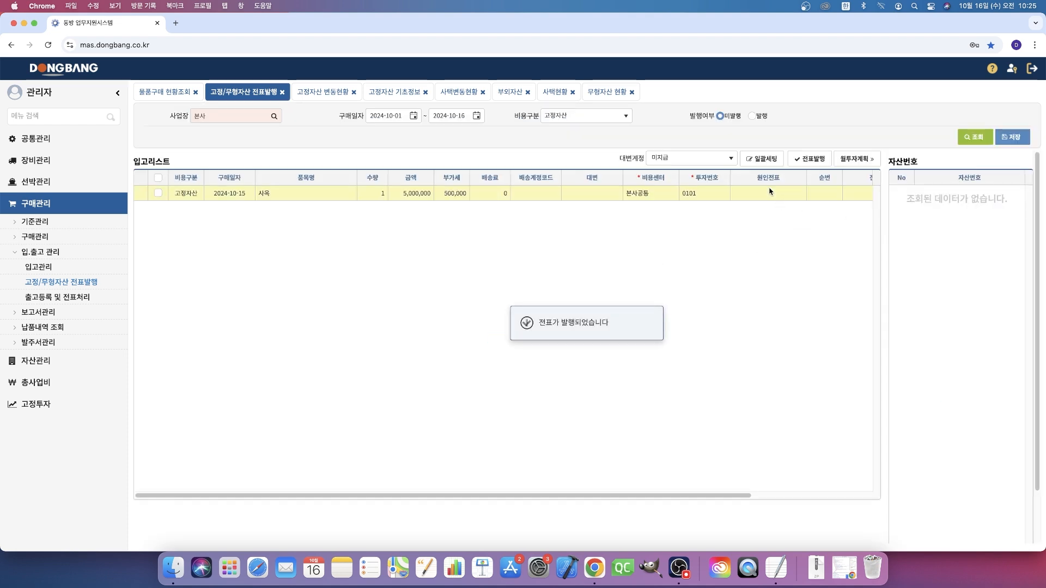
# - List the 발행 items and check the asset number assigned to the 사택 row dated 2024-10-15
pyautogui.click(752, 116)
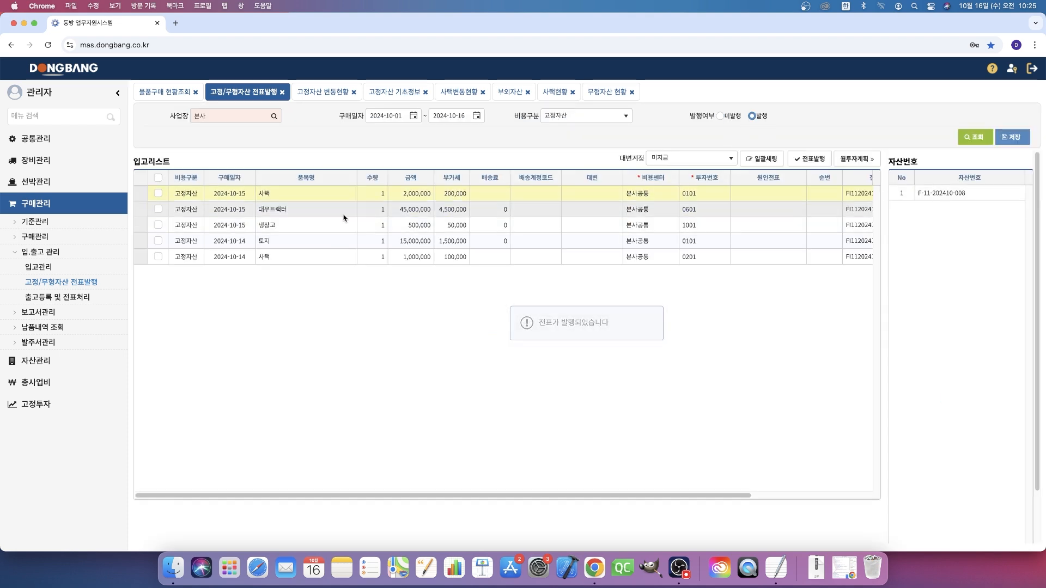
pyautogui.click(313, 199)
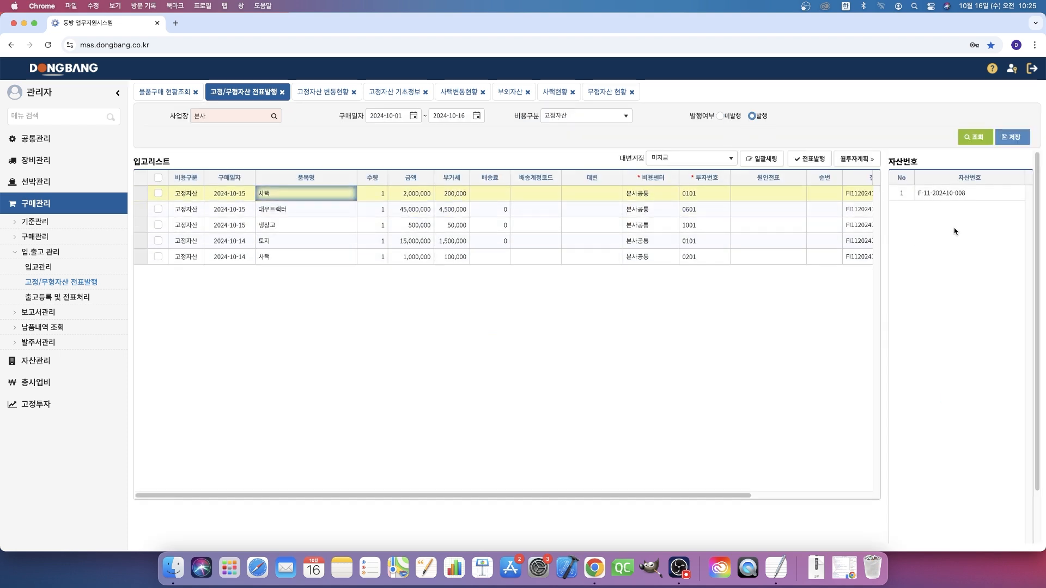
pyautogui.click(954, 199)
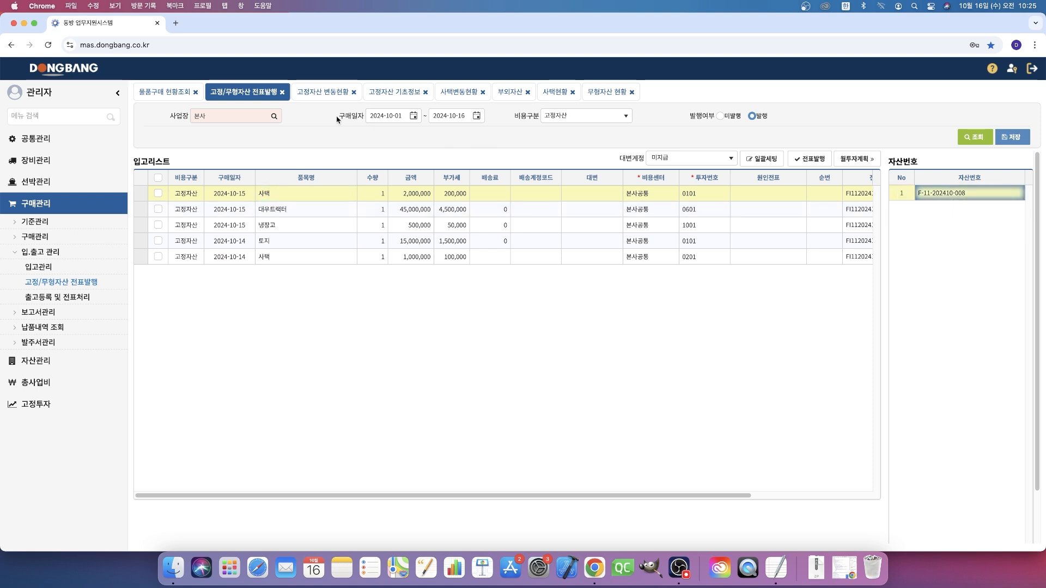
# - Refresh 고정자산 변동현황 and set 사택여부 to 예 for the 사택 entry dated 2024-10-15
pyautogui.click(327, 92)
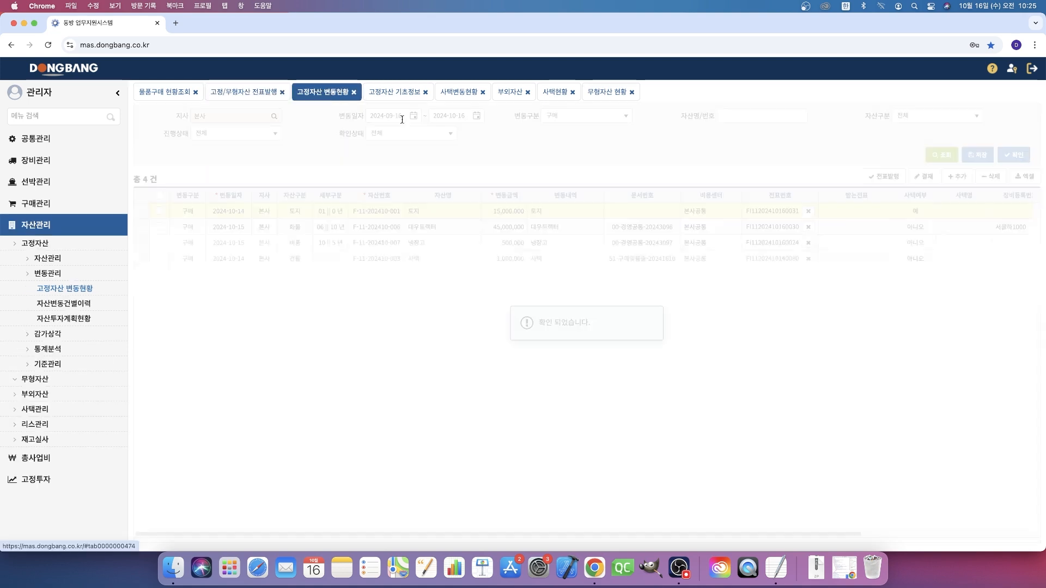
pyautogui.click(956, 154)
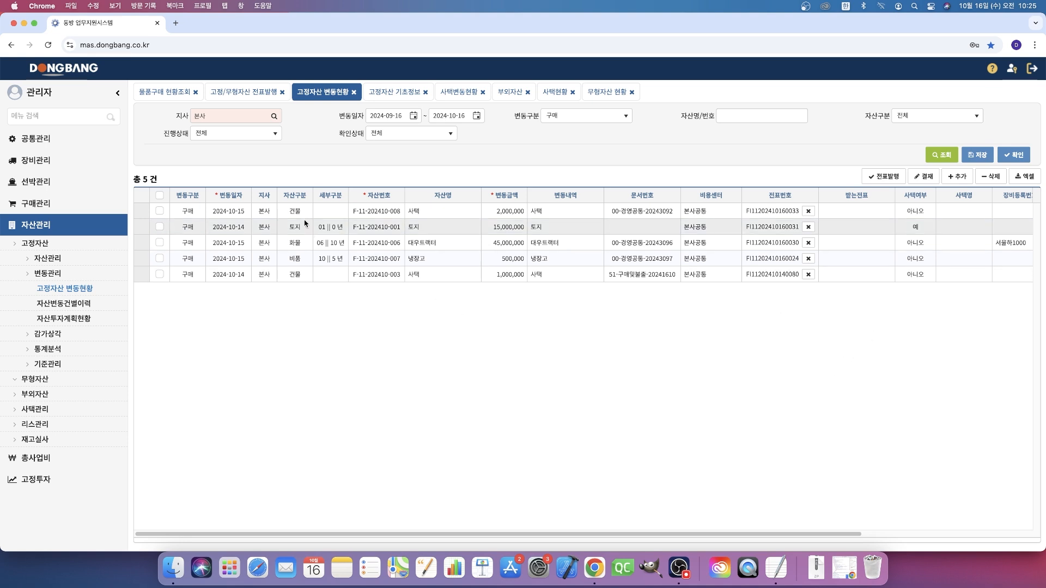
pyautogui.click(443, 214)
pyautogui.click(913, 212)
pyautogui.click(919, 214)
pyautogui.click(918, 225)
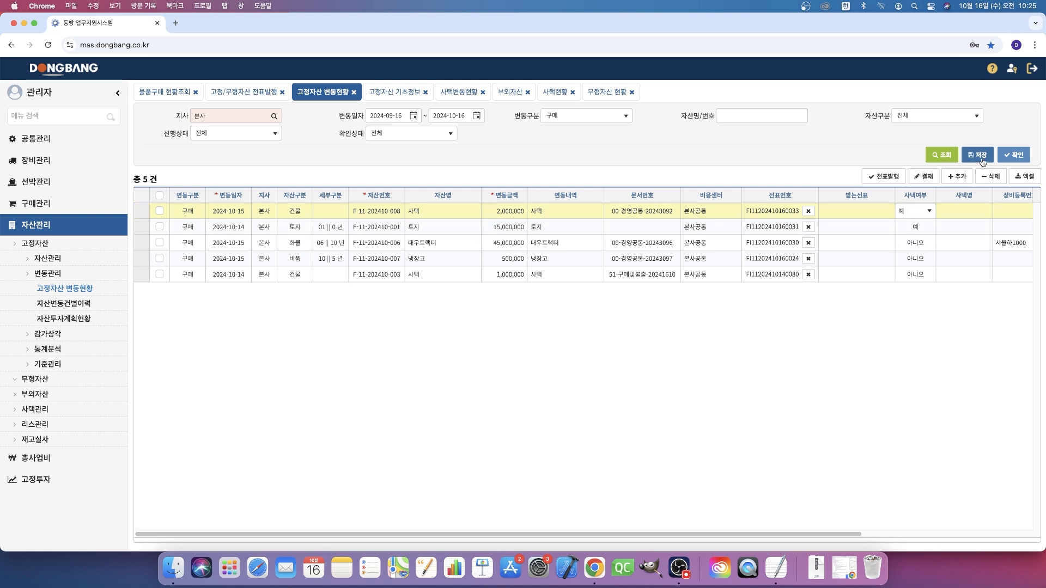
# - Set the 세부구분 of the 2024-10-15 사택 entry to 40년 and save the changes
pyautogui.click(329, 215)
pyautogui.doubleClick(332, 212)
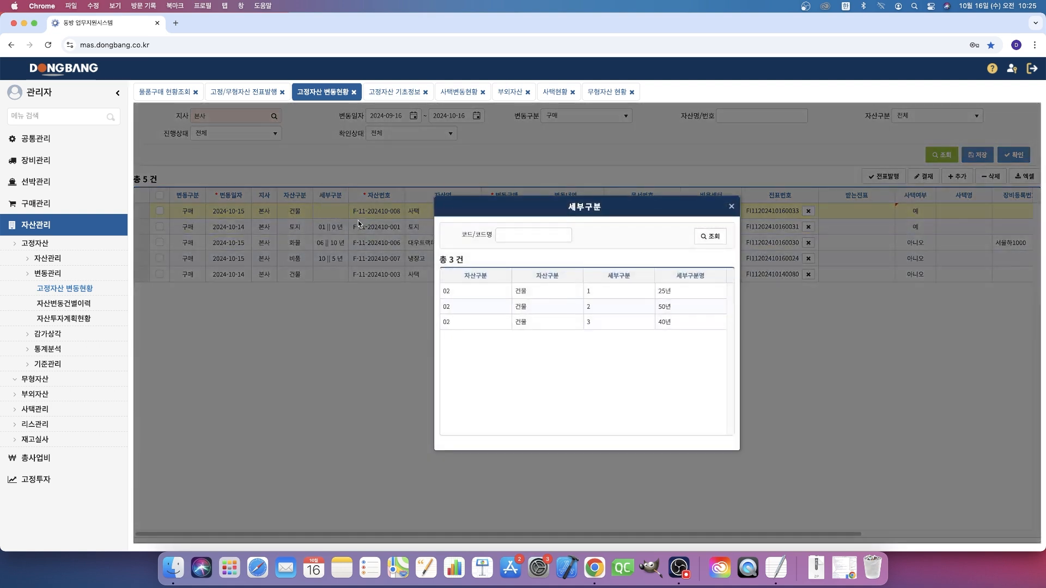
pyautogui.doubleClick(525, 321)
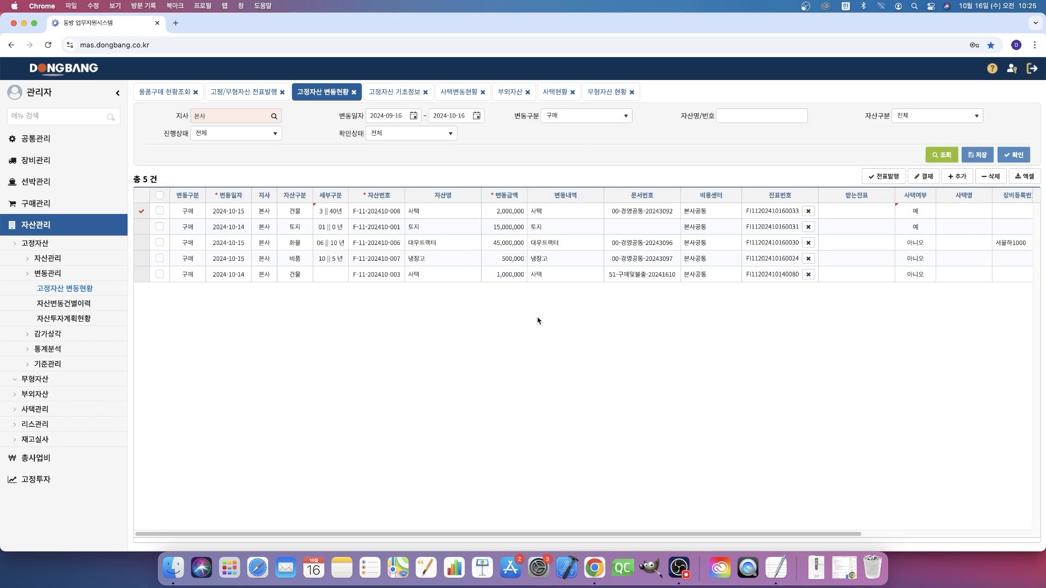
pyautogui.click(978, 155)
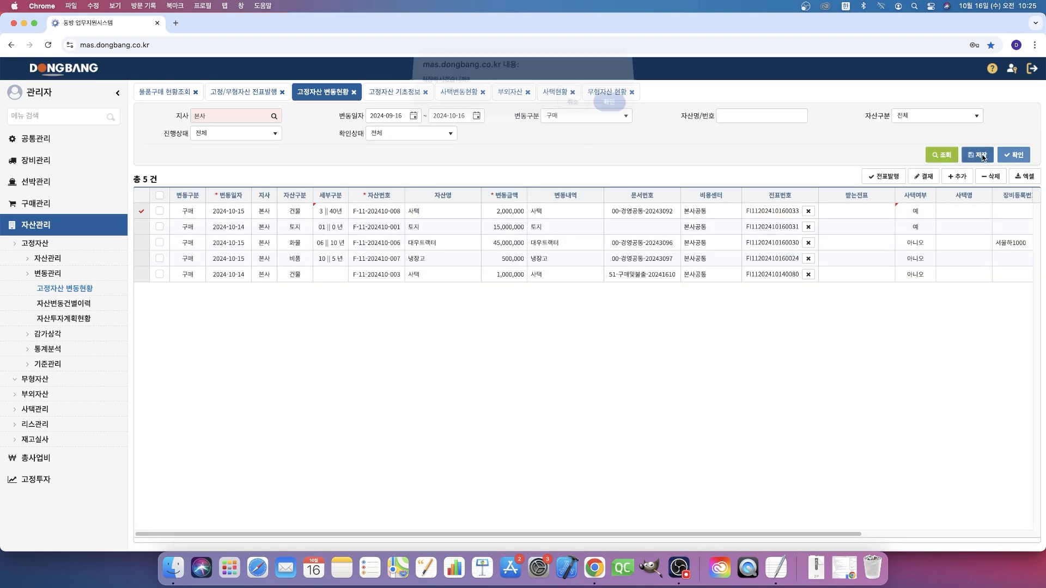
pyautogui.click(610, 109)
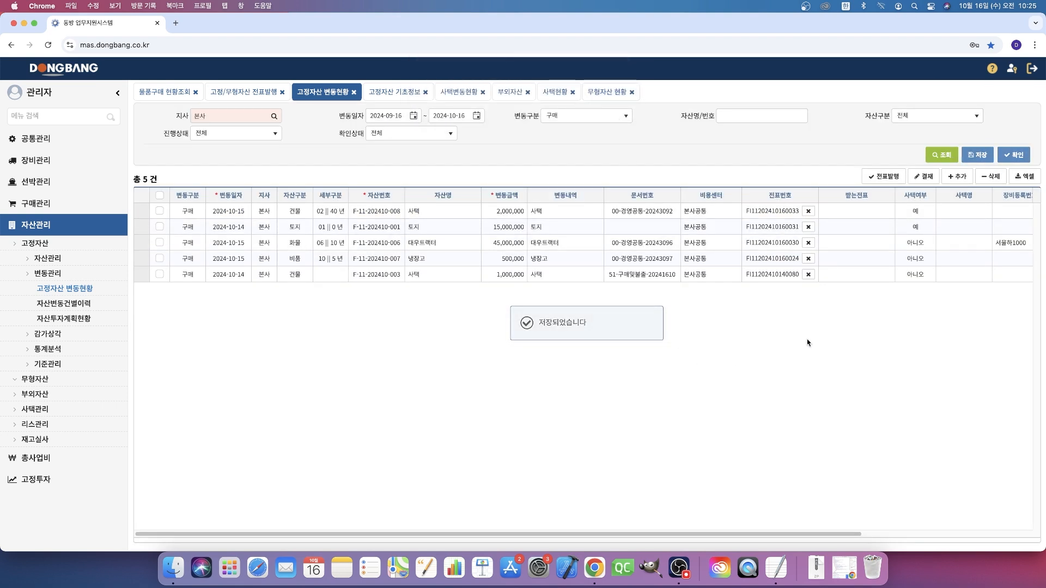
# - Confirm the 2024-10-15 사택 purchase entry and open its 고정자산 기초정보 record
pyautogui.click(159, 212)
pyautogui.click(1014, 154)
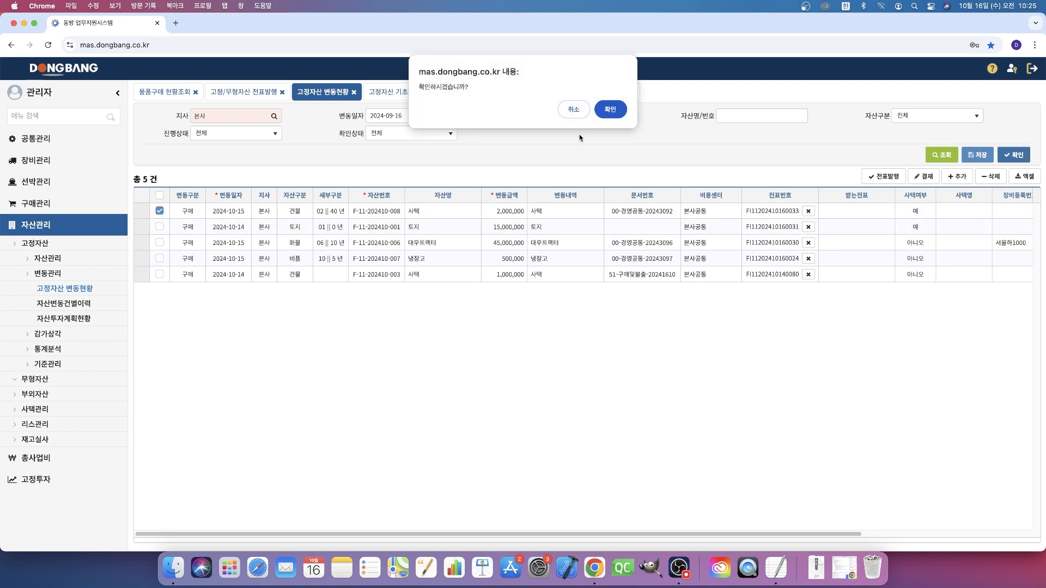
pyautogui.click(618, 110)
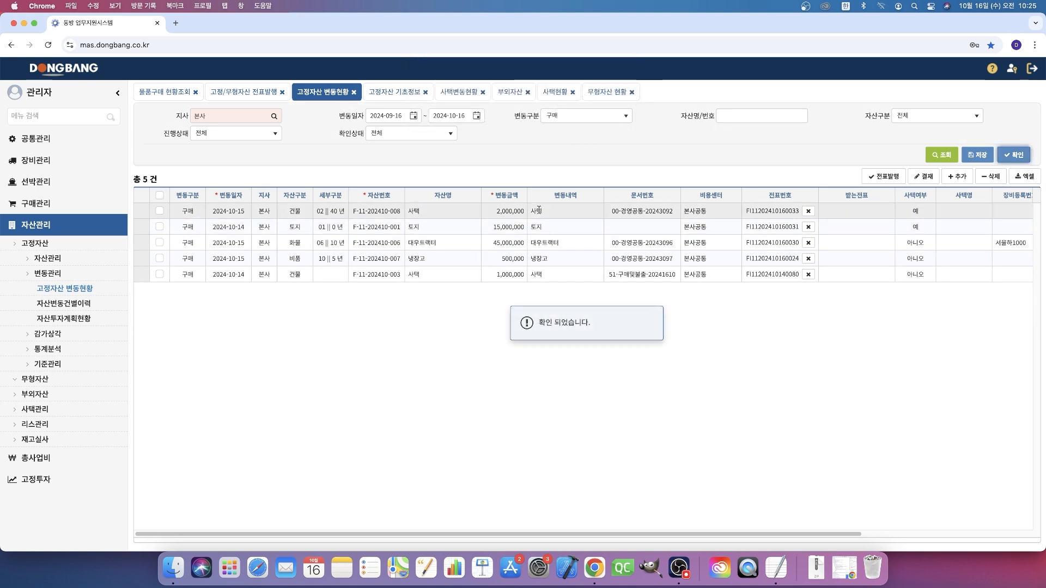
pyautogui.doubleClick(371, 214)
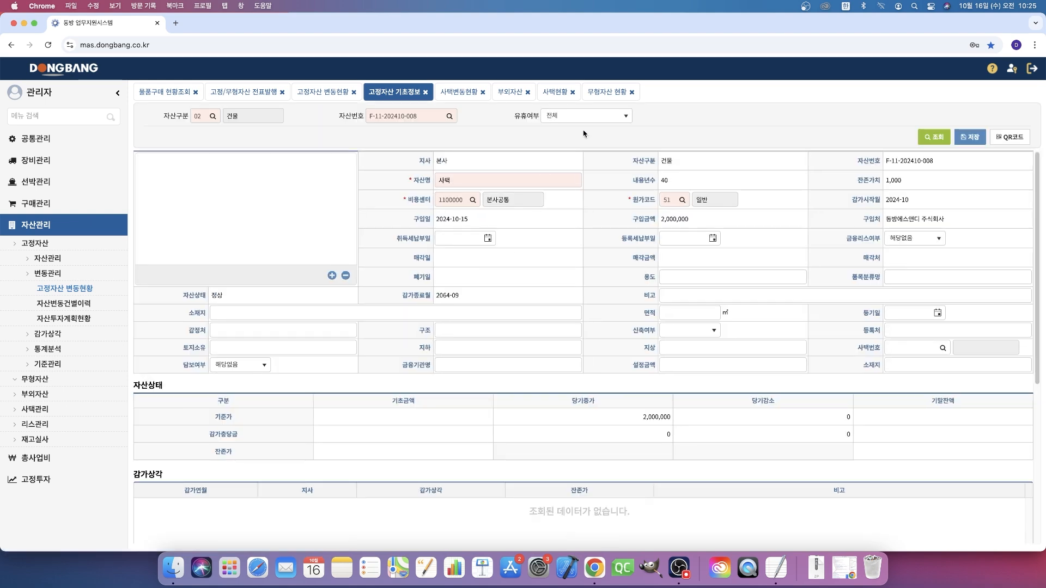
# - List the 구매 entries in 사택변동현황 and select the 사택 purchase dated 2024-10-15
pyautogui.click(460, 92)
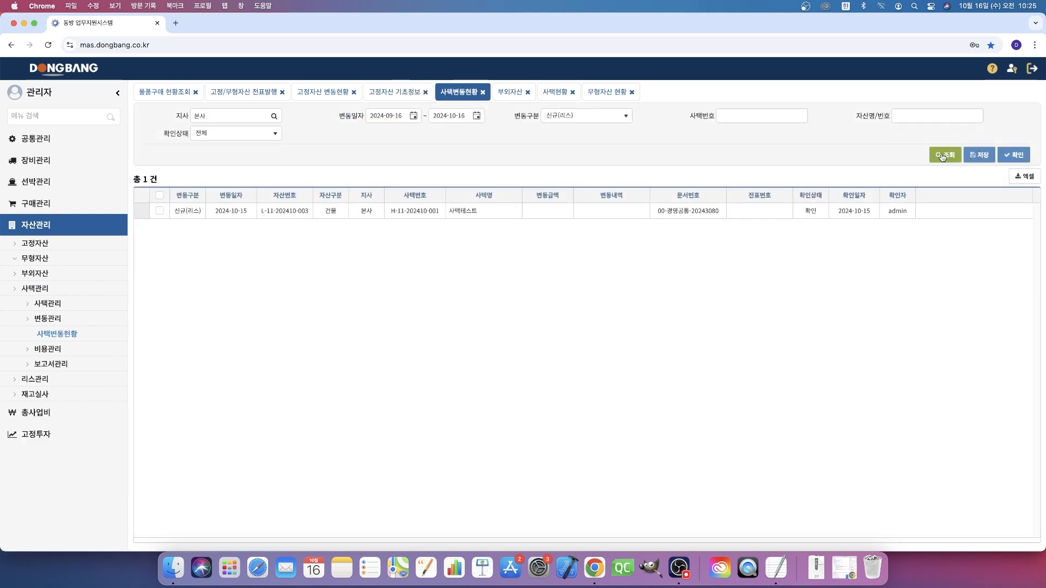
pyautogui.click(949, 157)
pyautogui.click(597, 119)
pyautogui.click(591, 135)
pyautogui.click(937, 158)
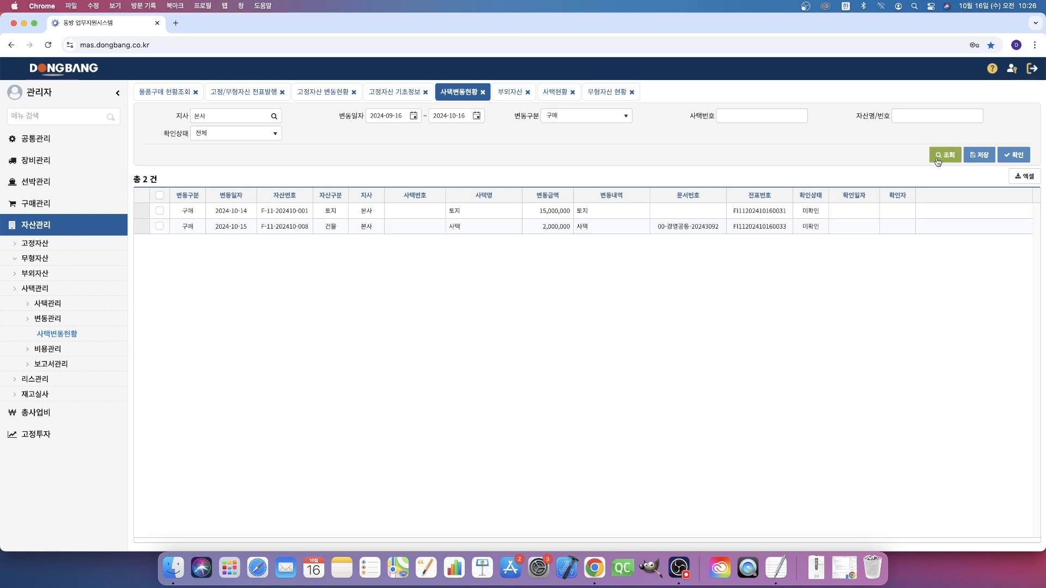
pyautogui.click(564, 226)
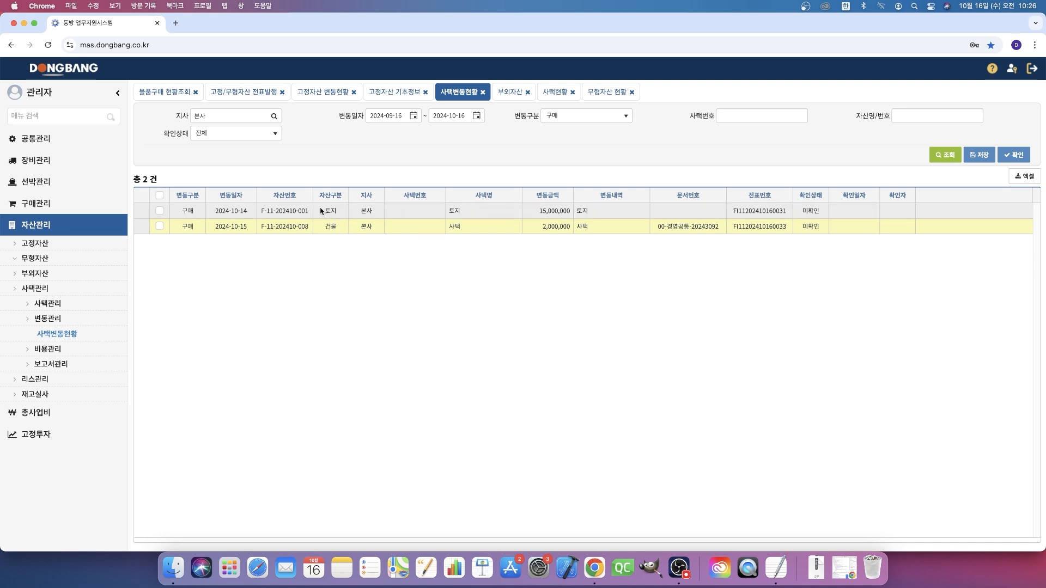
pyautogui.click(160, 211)
pyautogui.click(159, 226)
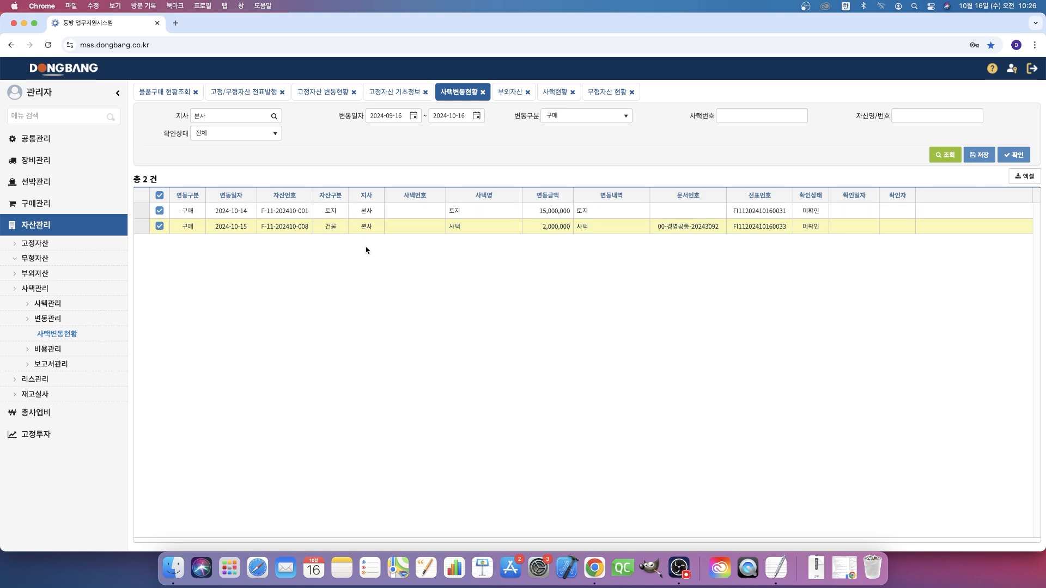
pyautogui.click(160, 226)
pyautogui.click(159, 210)
pyautogui.click(160, 226)
# - List the 신규(리스) entries in 사택변동현황 and open the 사택 기초정보 record of 사택테스트
pyautogui.click(566, 116)
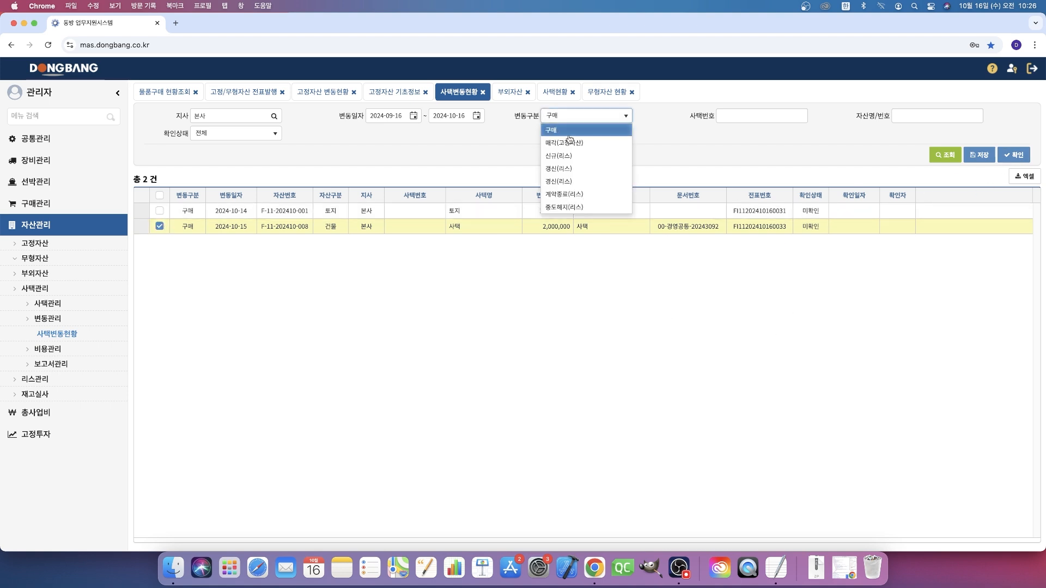
pyautogui.click(576, 156)
pyautogui.click(945, 155)
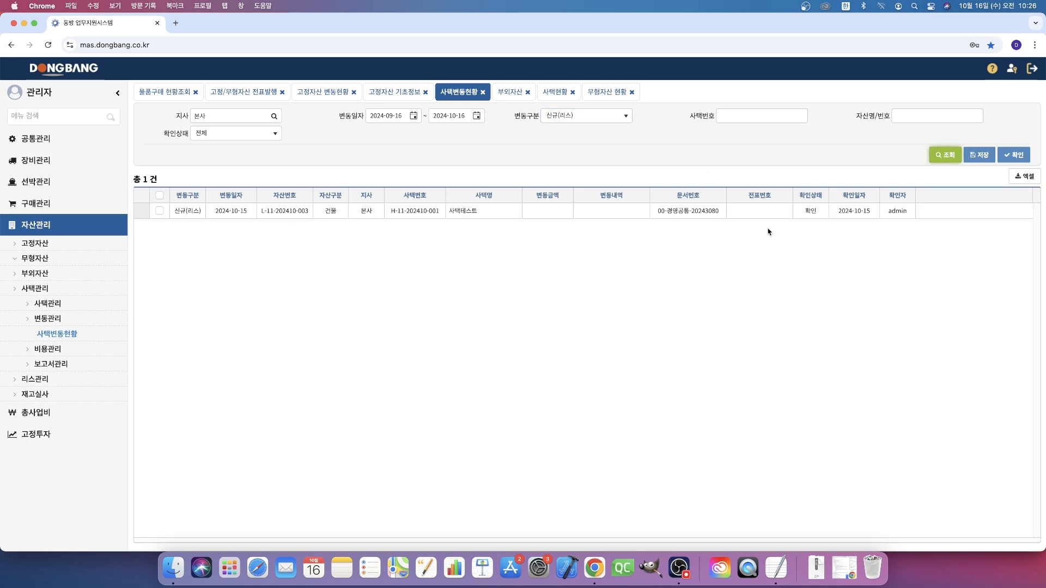
pyautogui.doubleClick(402, 212)
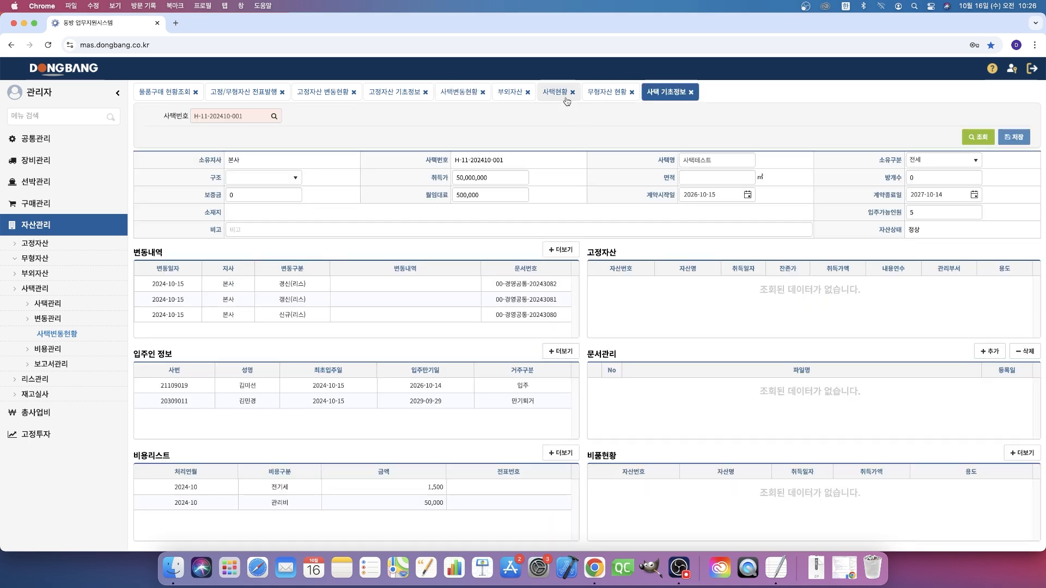
# - List the 구매 entries in 사택변동현황 and confirm the 토지 and 사택 purchases together
pyautogui.click(458, 102)
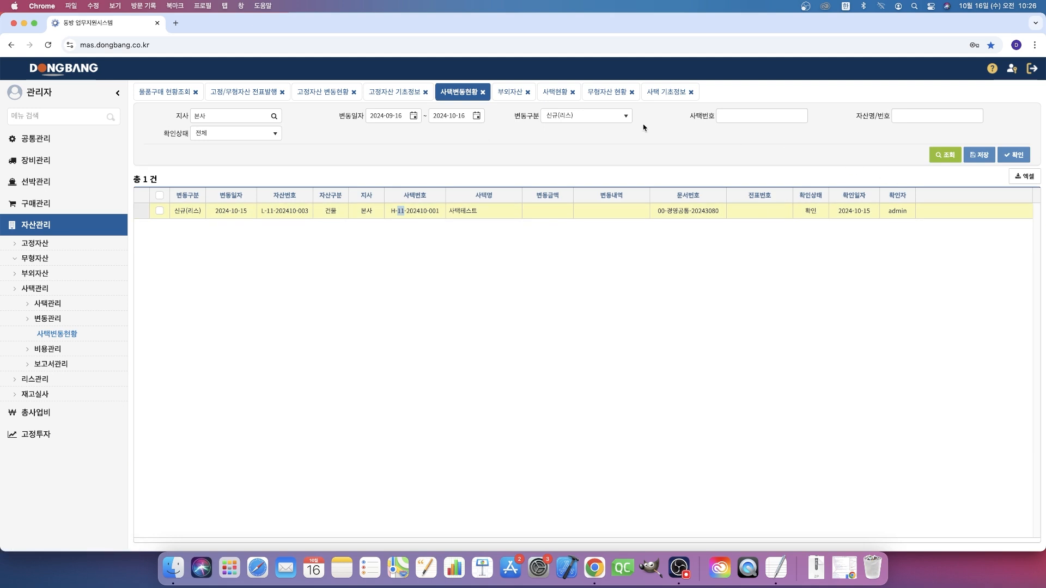
pyautogui.click(610, 116)
pyautogui.click(578, 138)
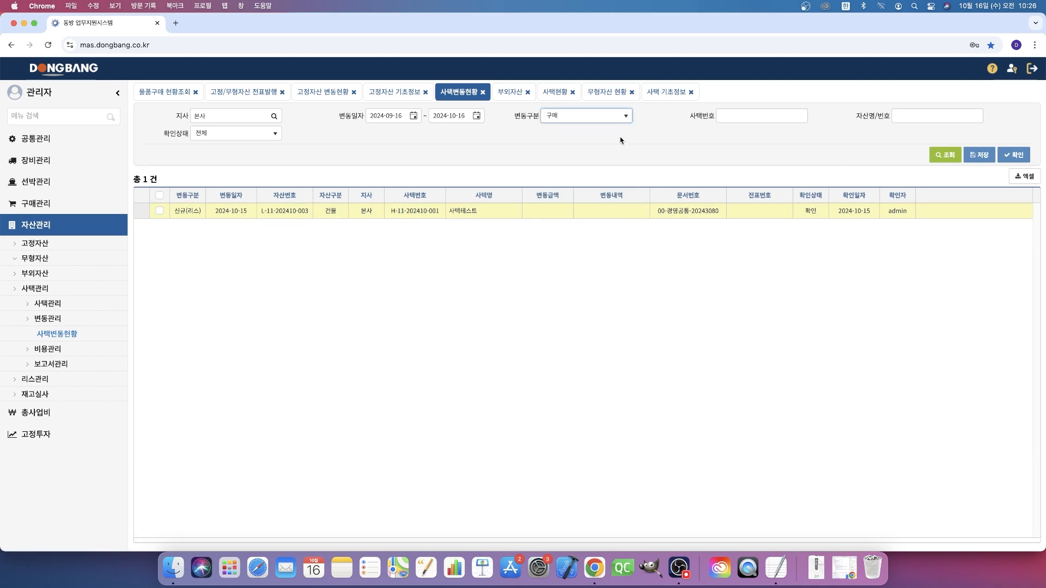
pyautogui.click(947, 156)
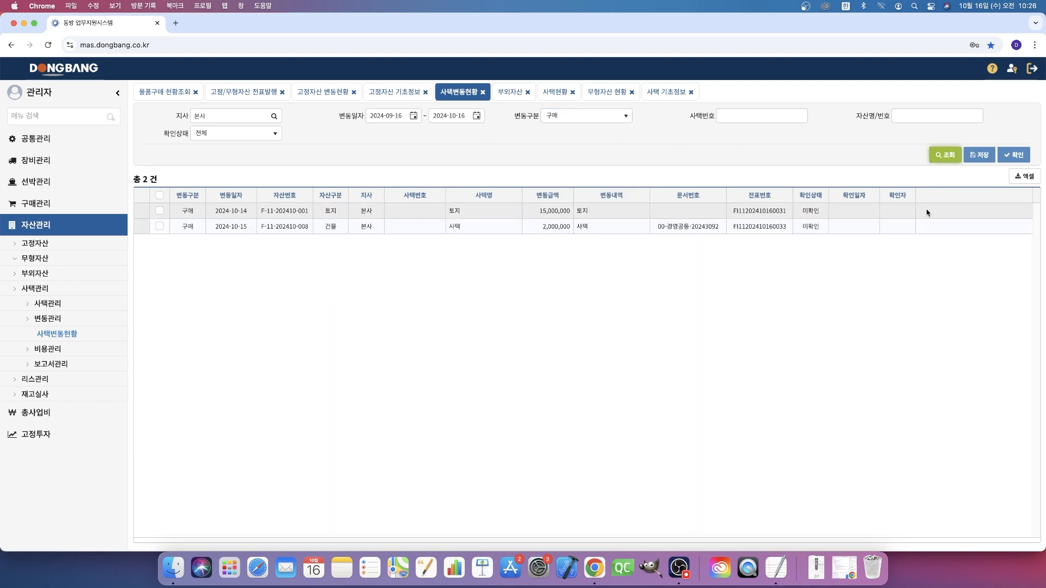
pyautogui.click(159, 195)
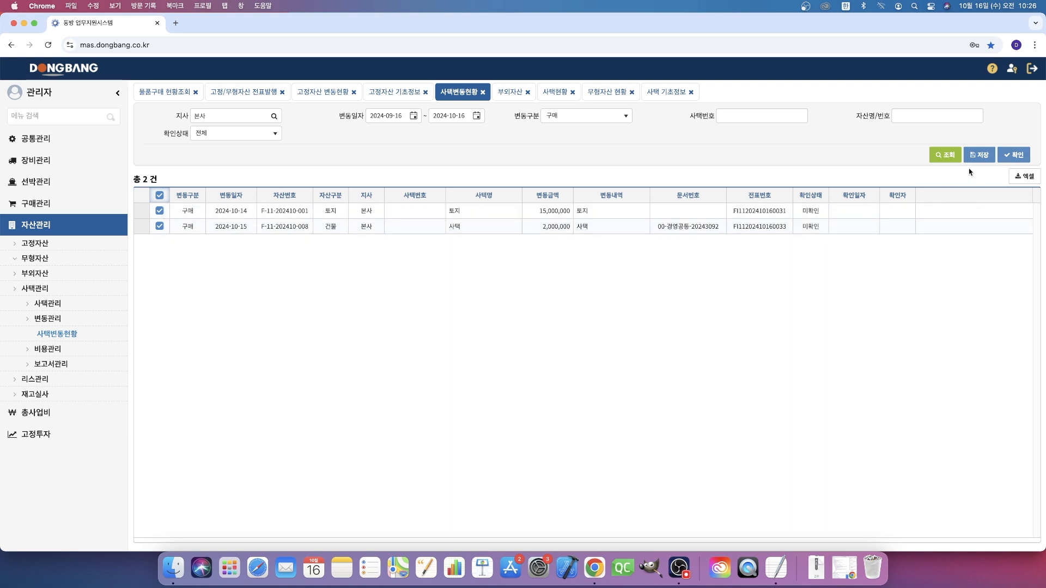
pyautogui.click(1023, 155)
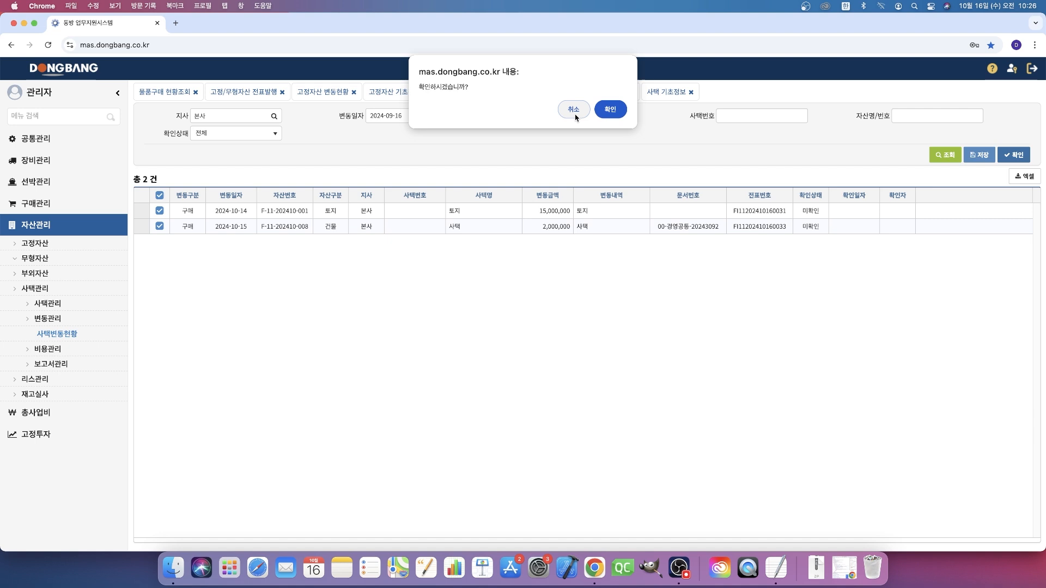
pyautogui.click(610, 110)
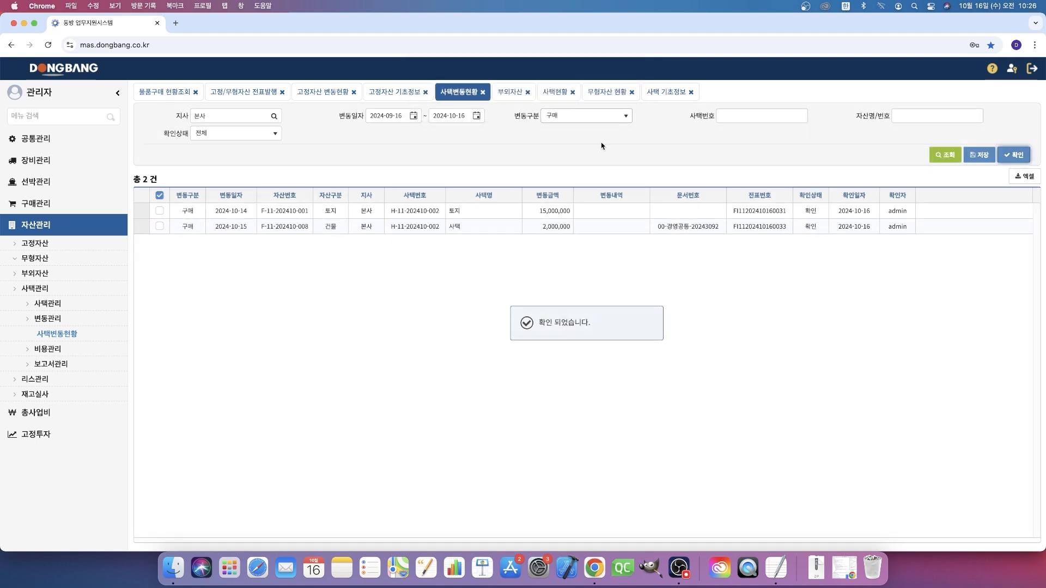
# - Compare the 사택번호 of both confirmed purchases, open their 사택 기초정보 record and check its 취득가 and 변동내역
pyautogui.click(430, 212)
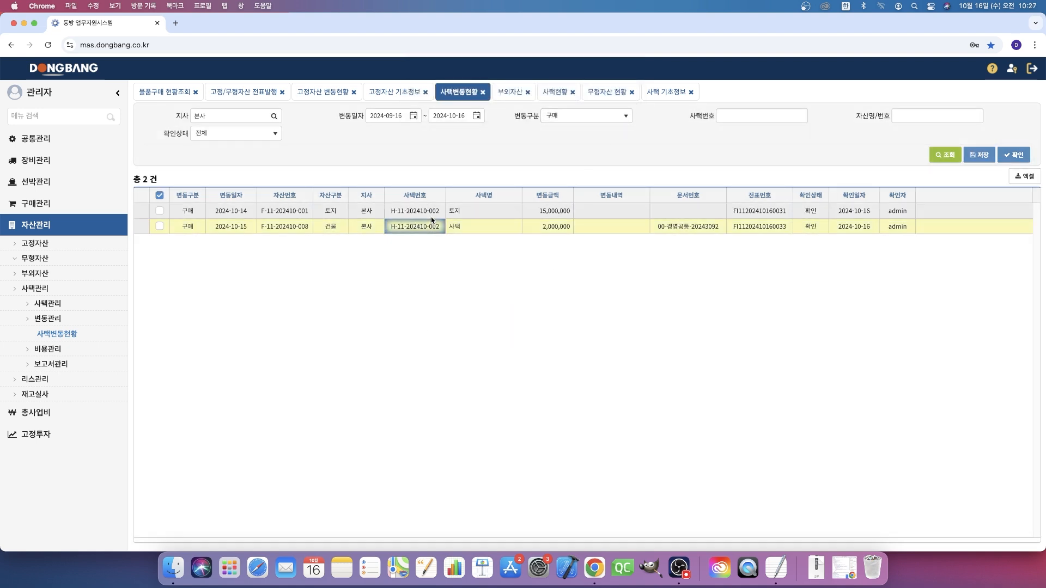
pyautogui.click(431, 225)
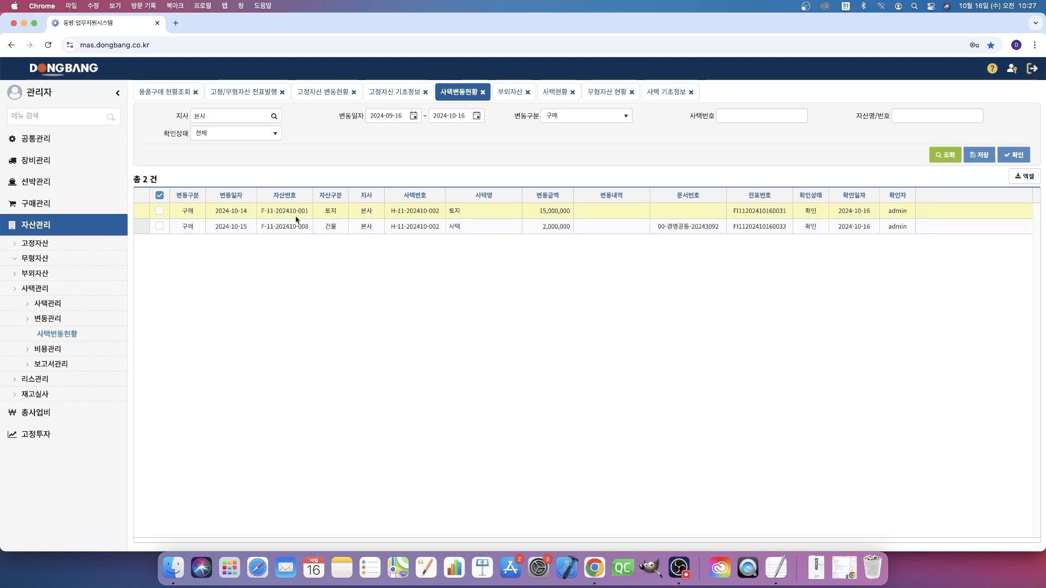
pyautogui.doubleClick(414, 216)
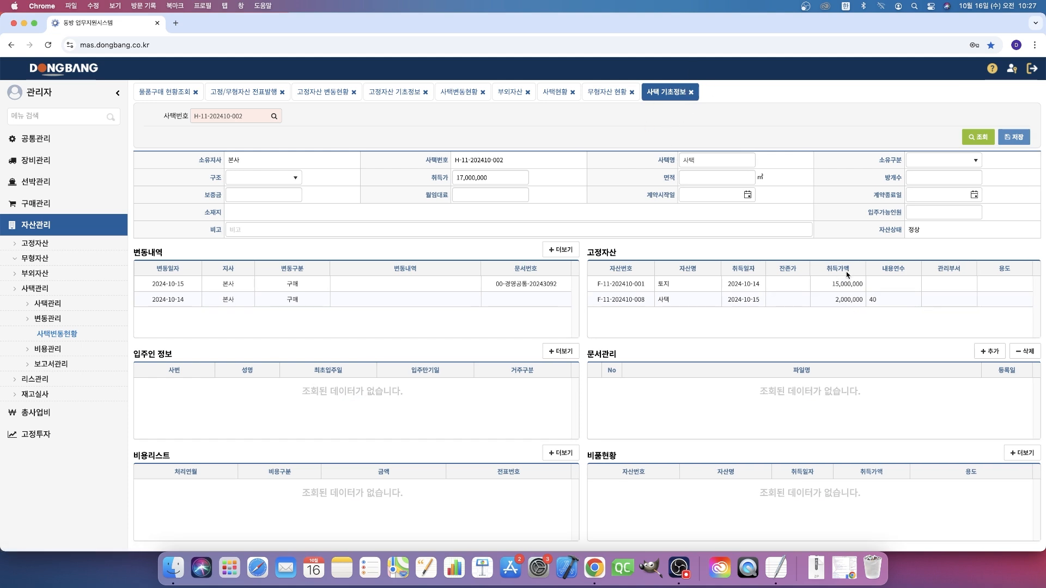
pyautogui.click(518, 176)
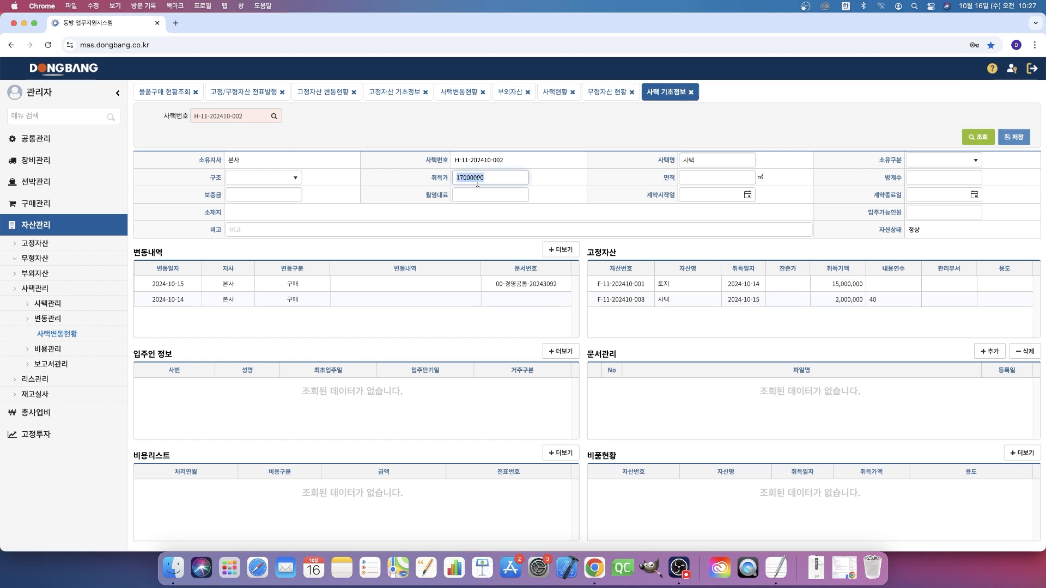
pyautogui.click(232, 299)
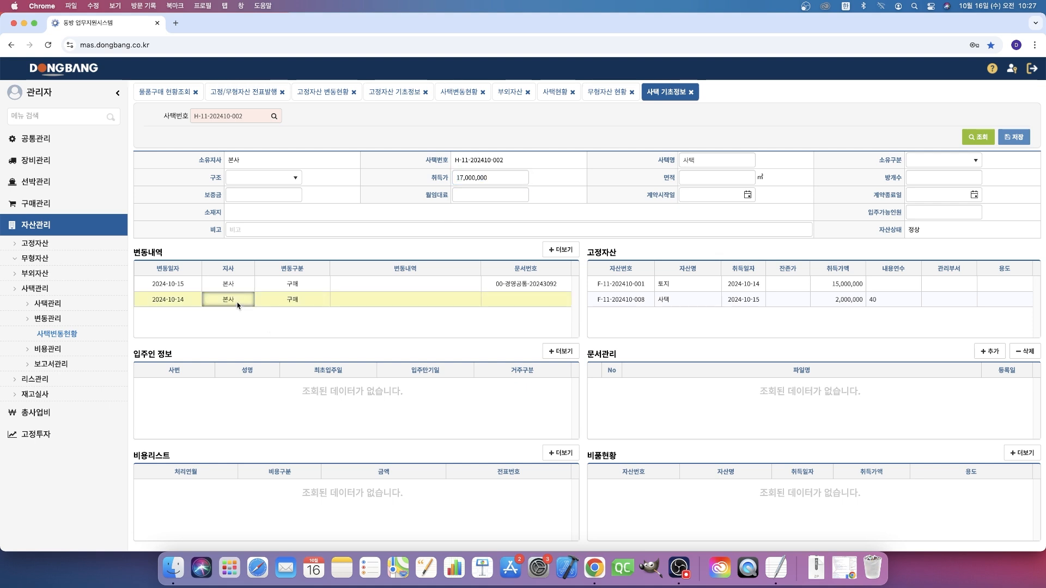
pyautogui.click(230, 287)
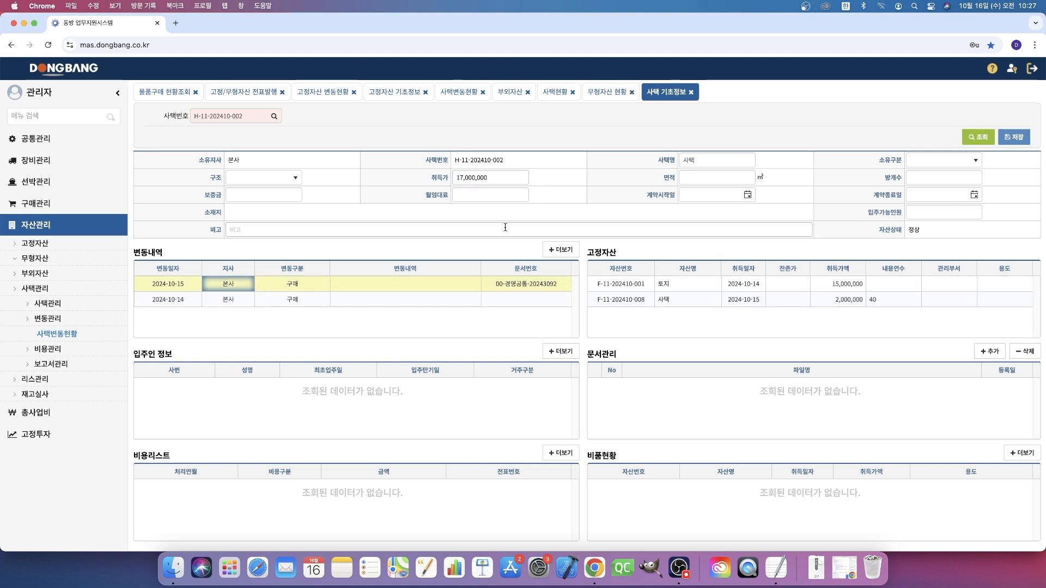
# - Check the 토지 asset's 고정자산 기초정보 record from the 고정자산 list and return to 사택 기초정보
pyautogui.click(616, 286)
pyautogui.click(630, 299)
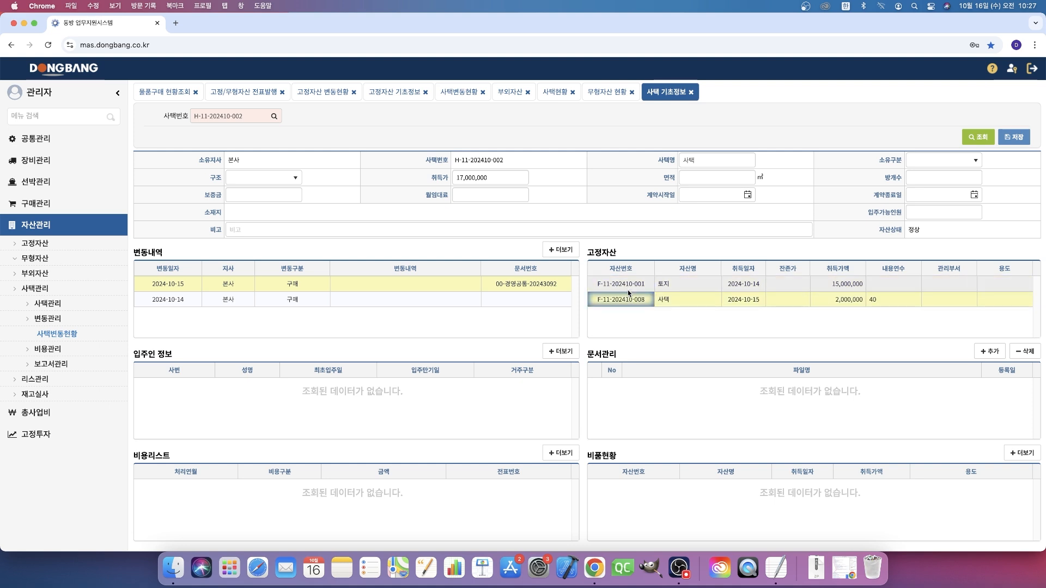
pyautogui.doubleClick(628, 286)
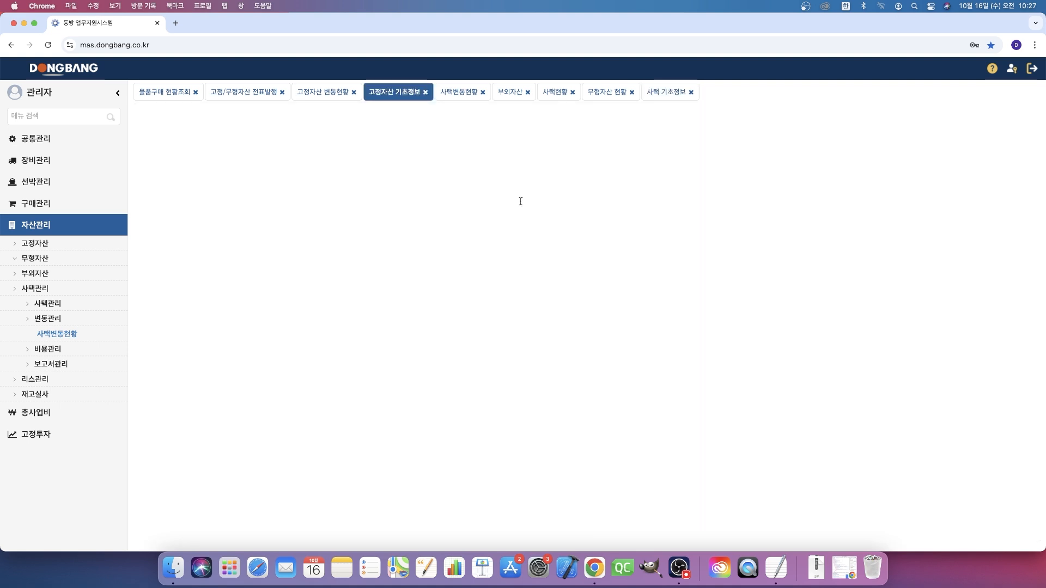
pyautogui.click(665, 92)
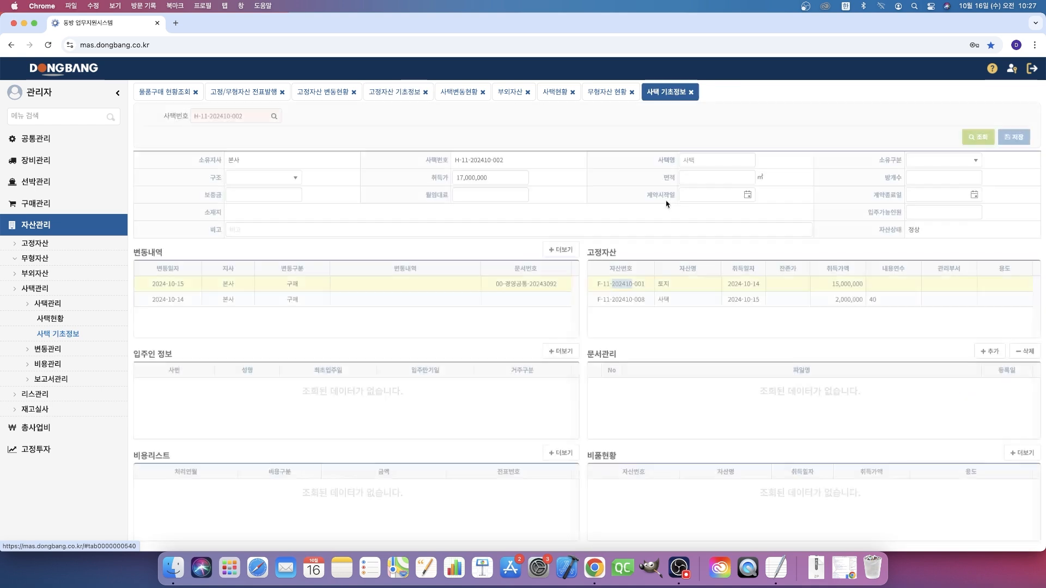
pyautogui.doubleClick(626, 285)
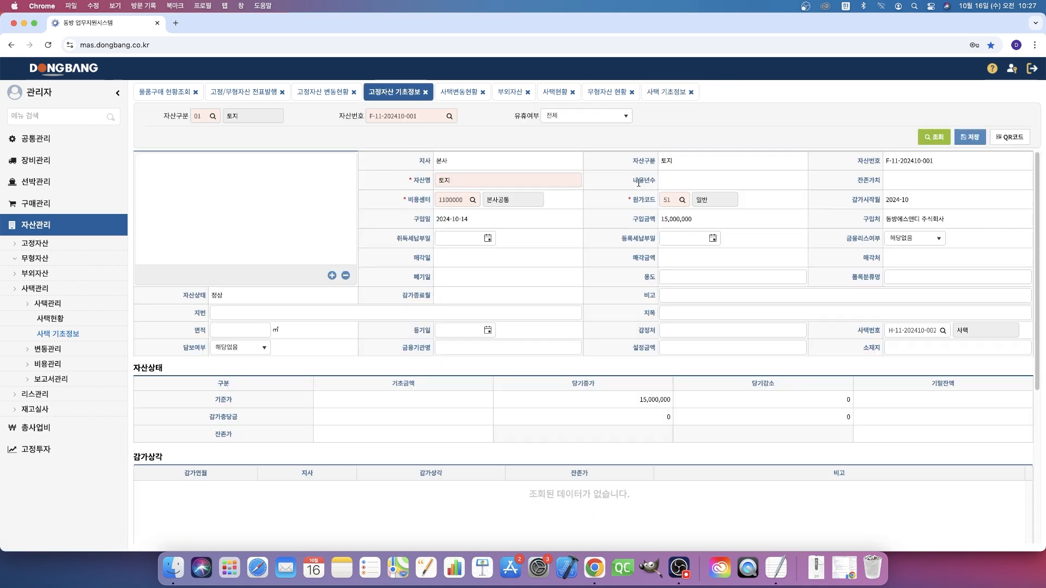
pyautogui.click(666, 91)
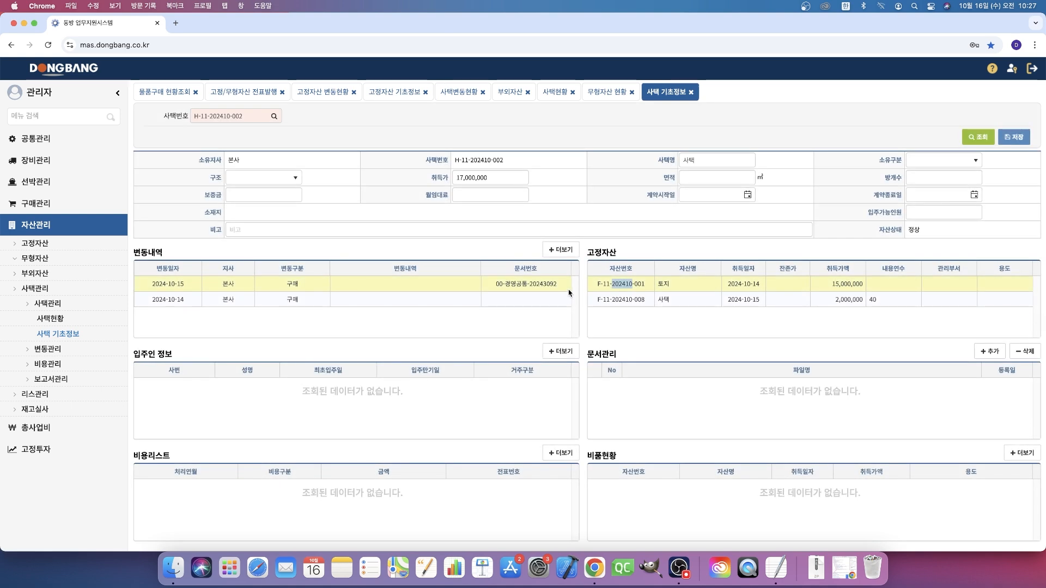
pyautogui.click(710, 246)
# - Open the 부외자산 list under 부외자산 자산관리
pyautogui.click(74, 379)
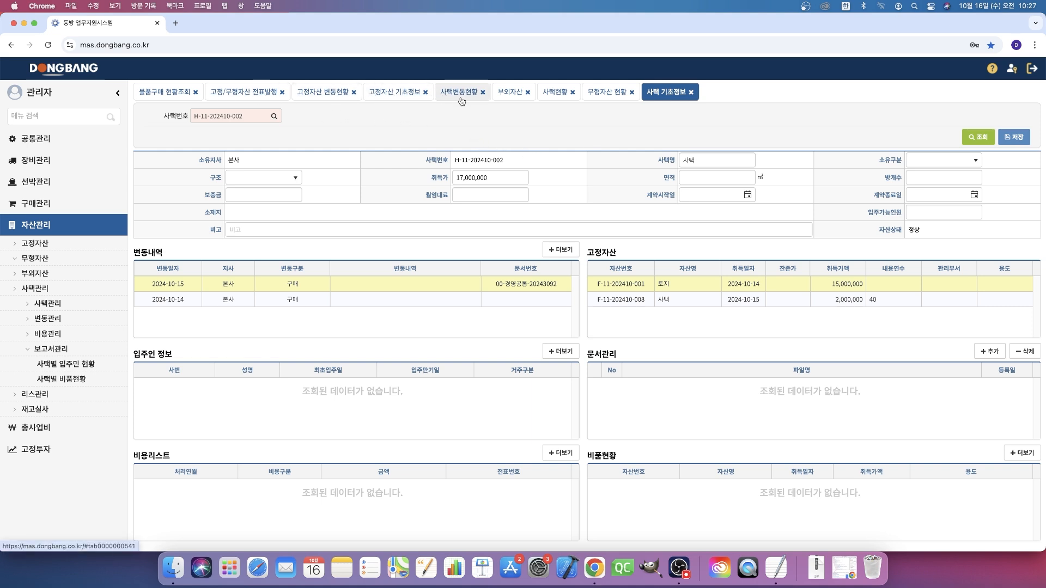
pyautogui.click(89, 245)
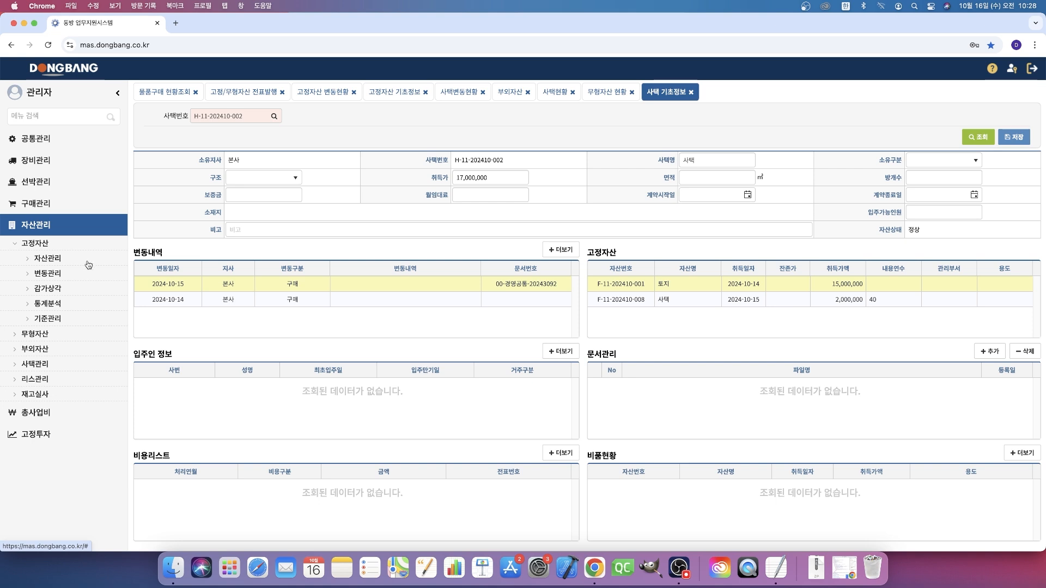
pyautogui.click(58, 348)
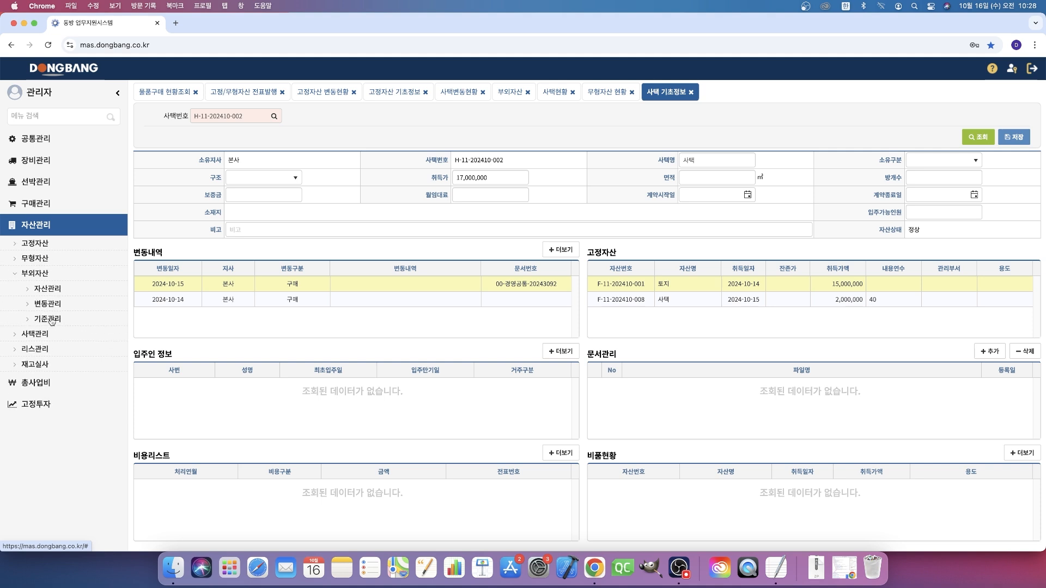
pyautogui.click(53, 289)
pyautogui.click(52, 303)
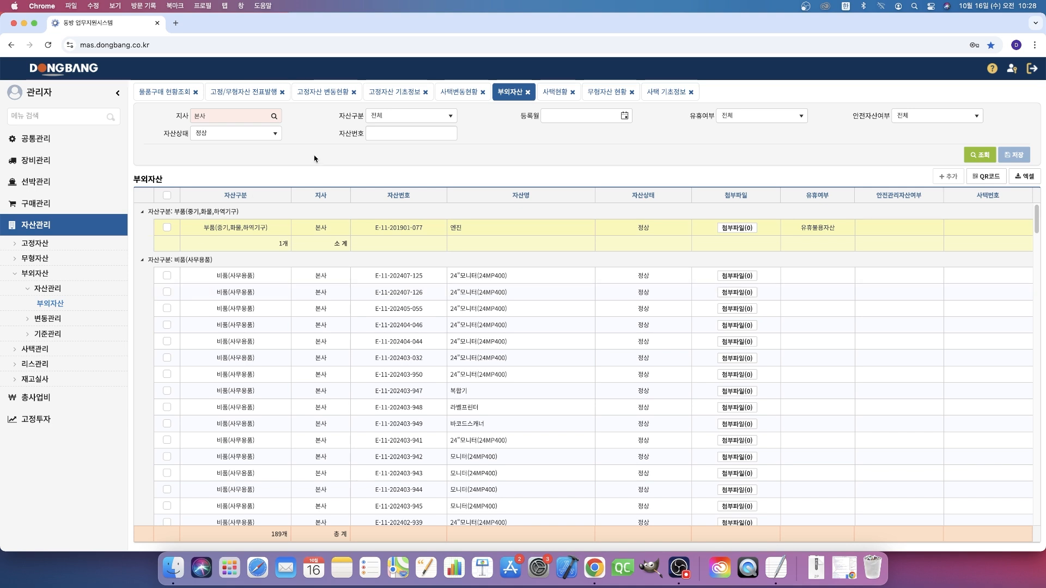
# - Open 고정자산현황 and list only the assets whose 자산구분 is 비품
pyautogui.click(87, 245)
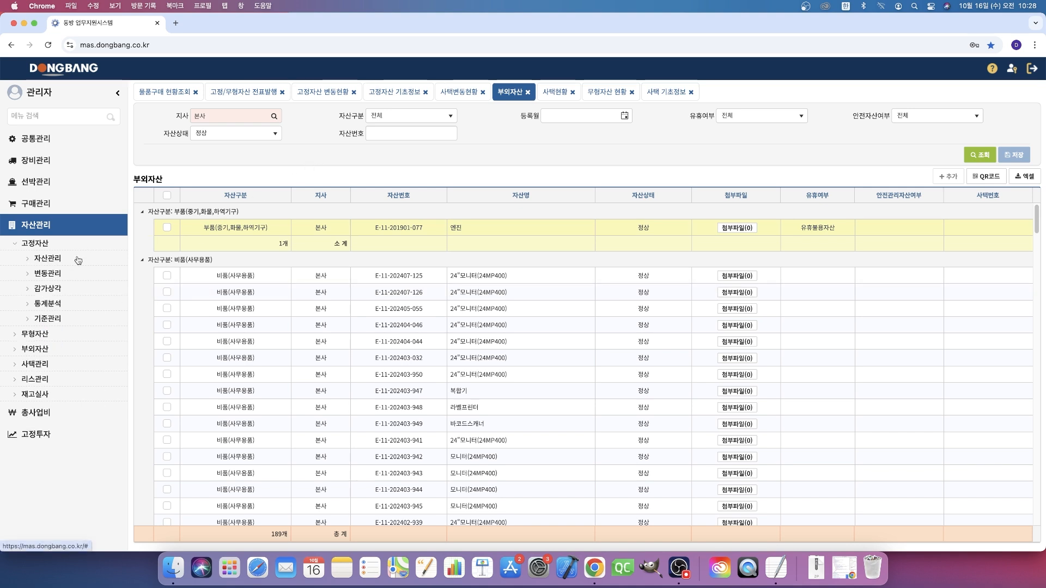
pyautogui.click(76, 259)
pyautogui.click(73, 271)
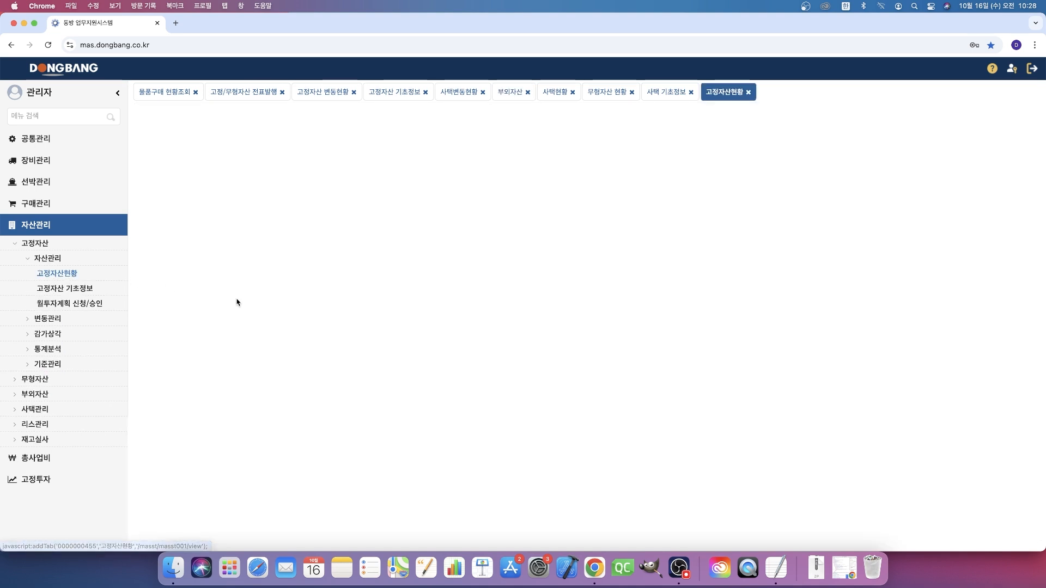
pyautogui.click(430, 115)
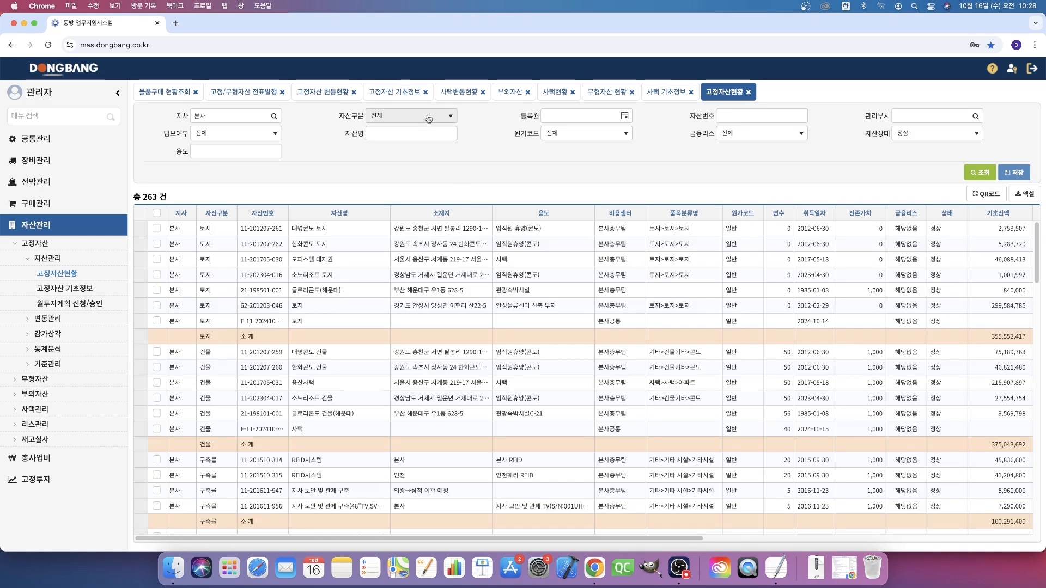
pyautogui.scroll(-2, 428, 169)
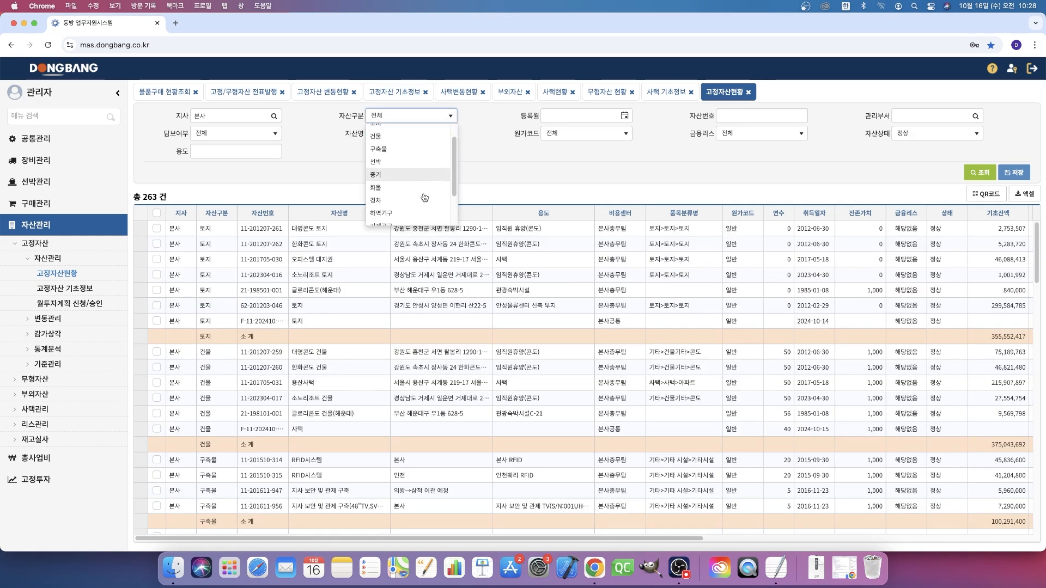
pyautogui.click(407, 221)
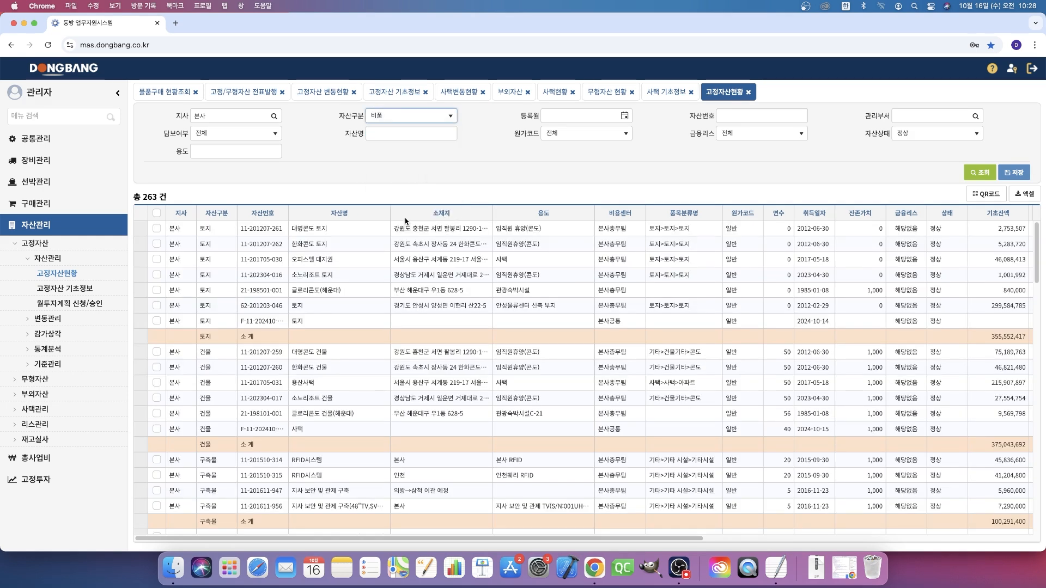
pyautogui.click(980, 173)
# - Open the 고정자산 기초정보 record of the SSO서버(HP ML110) asset and locate its 사택번호 field
pyautogui.click(478, 235)
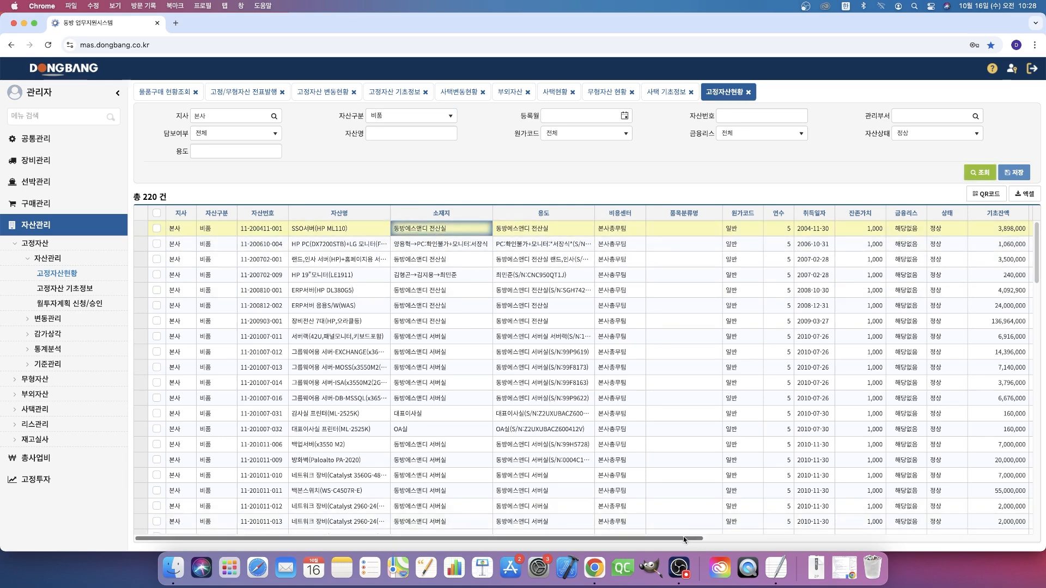
pyautogui.moveTo(685, 540)
pyautogui.mouseDown()
pyautogui.moveTo(1008, 542)
pyautogui.moveTo(686, 546)
pyautogui.mouseUp()
pyautogui.click(320, 241)
pyautogui.doubleClick(318, 231)
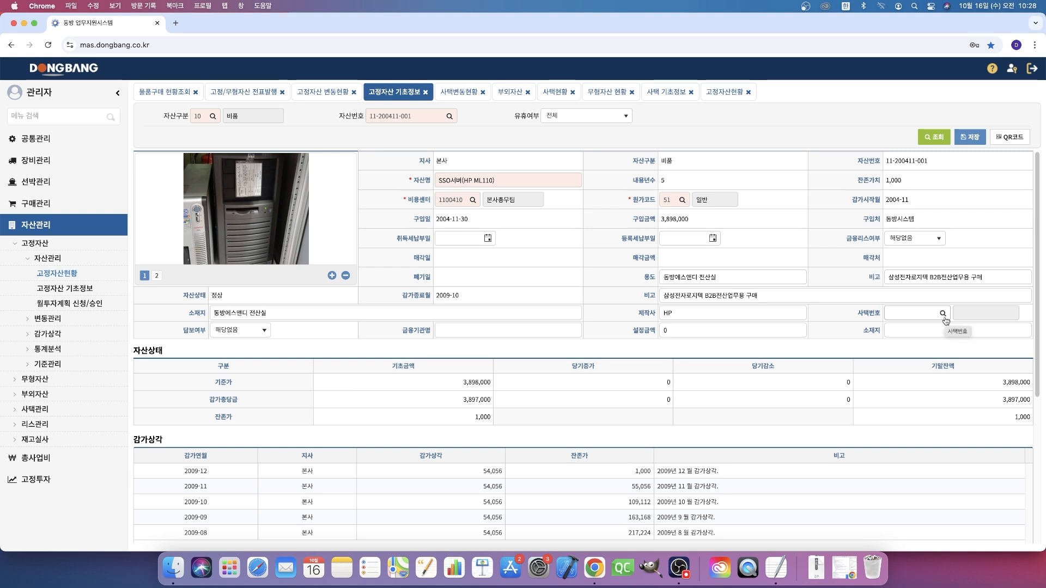
pyautogui.click(943, 314)
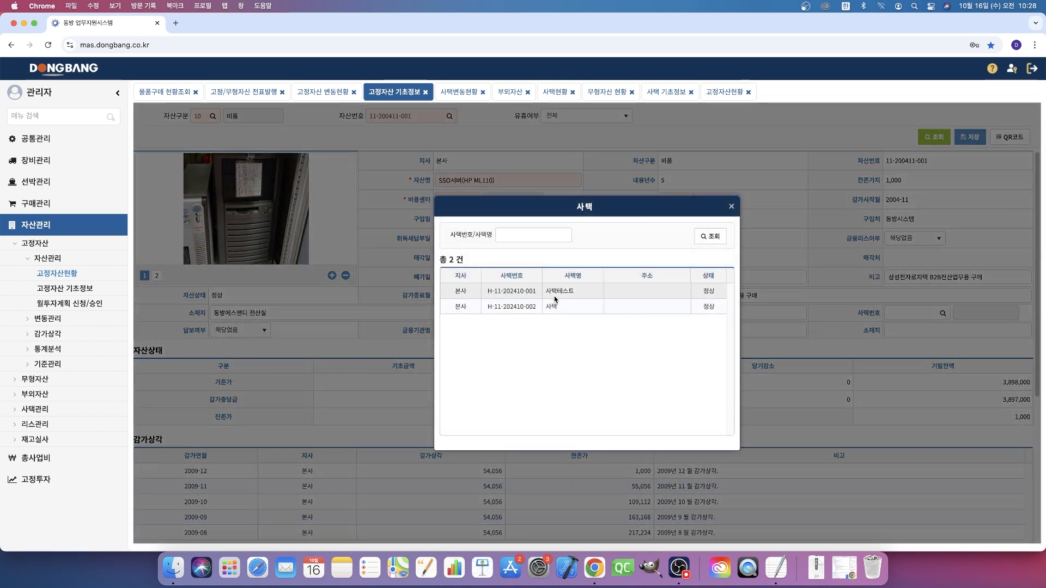
pyautogui.doubleClick(568, 307)
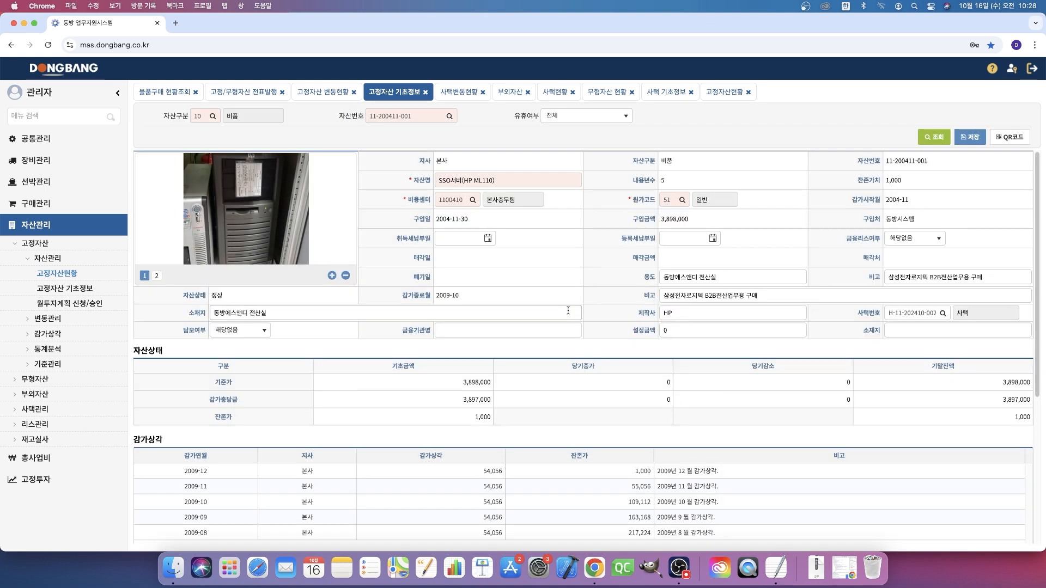
pyautogui.click(960, 137)
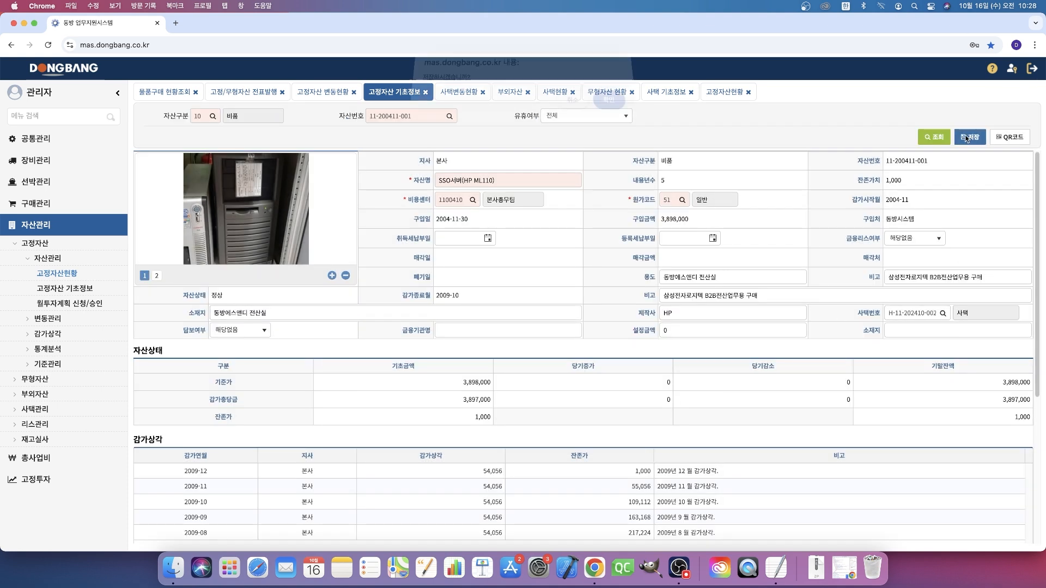
pyautogui.click(610, 109)
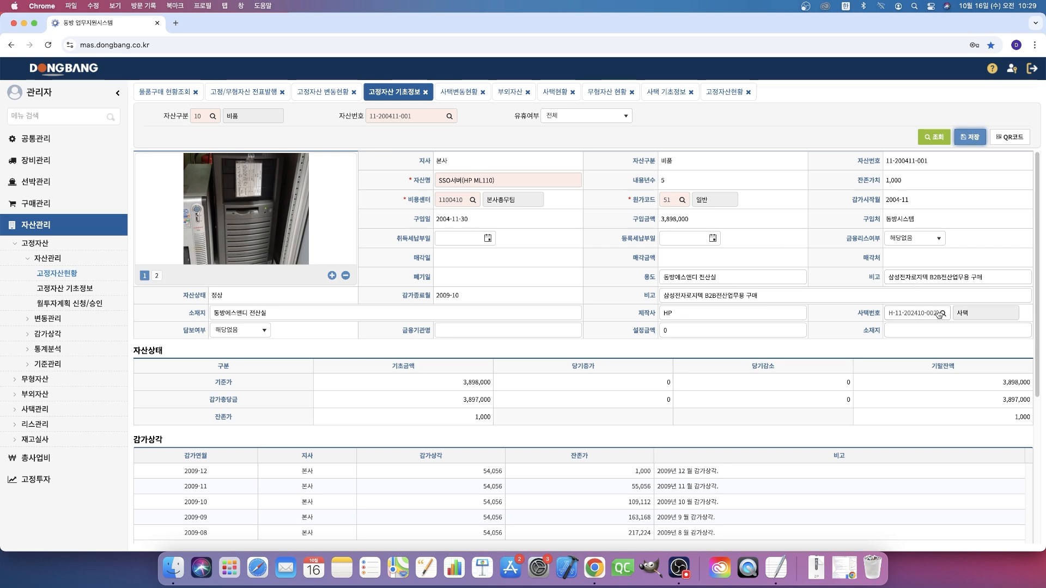
pyautogui.click(666, 94)
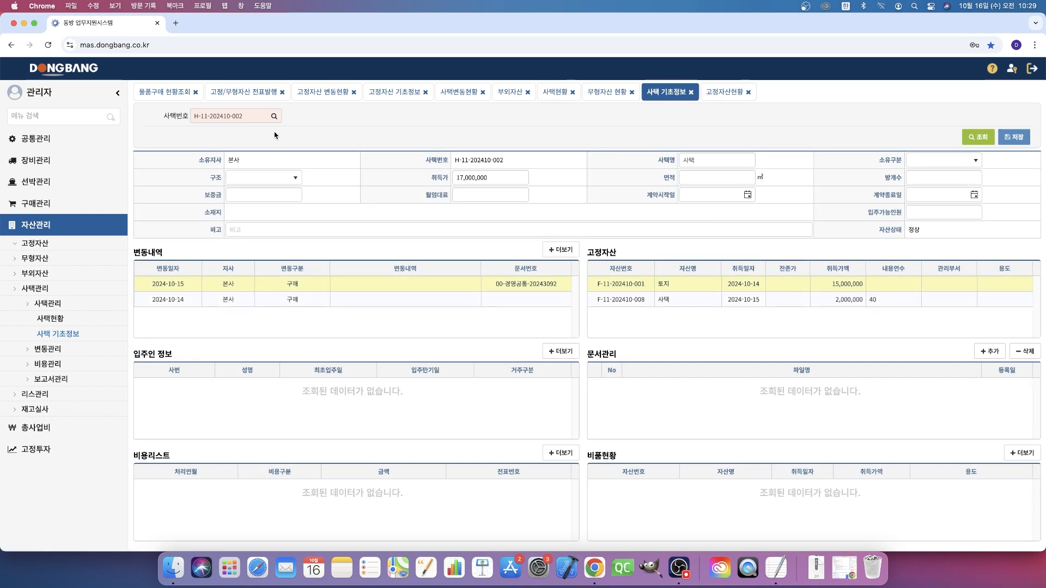
pyautogui.click(977, 136)
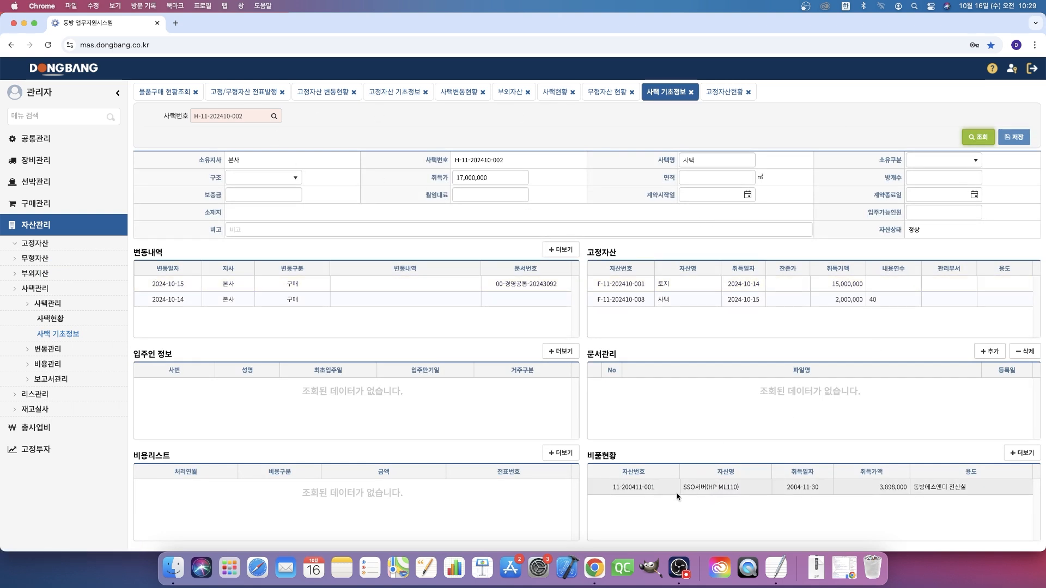
pyautogui.doubleClick(652, 491)
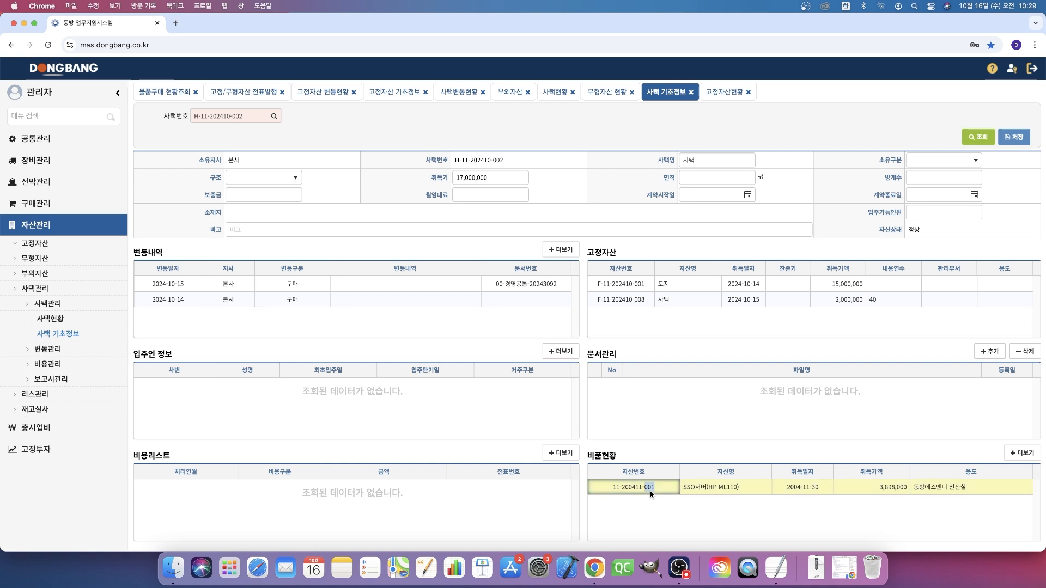
pyautogui.click(379, 129)
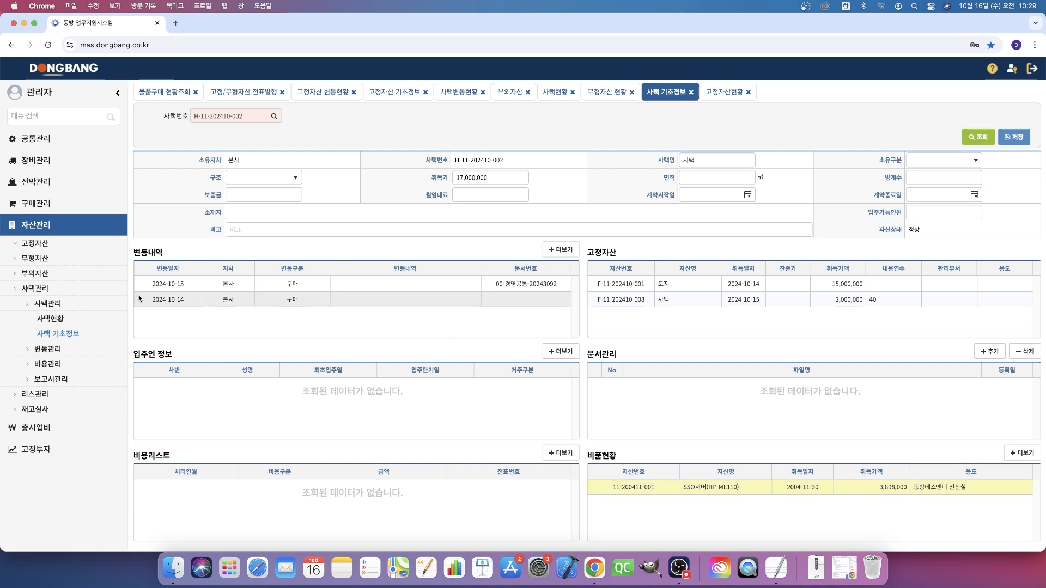
# - Open the 부외자산 list and show only the assets whose 자산구분 is 비품(전자제품)
pyautogui.click(65, 274)
pyautogui.click(70, 289)
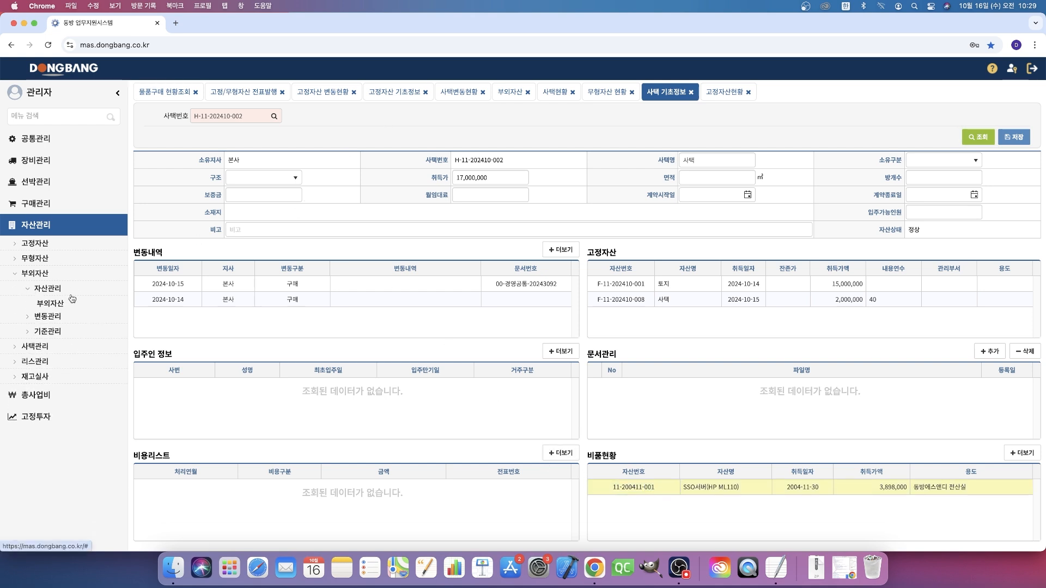
pyautogui.click(73, 306)
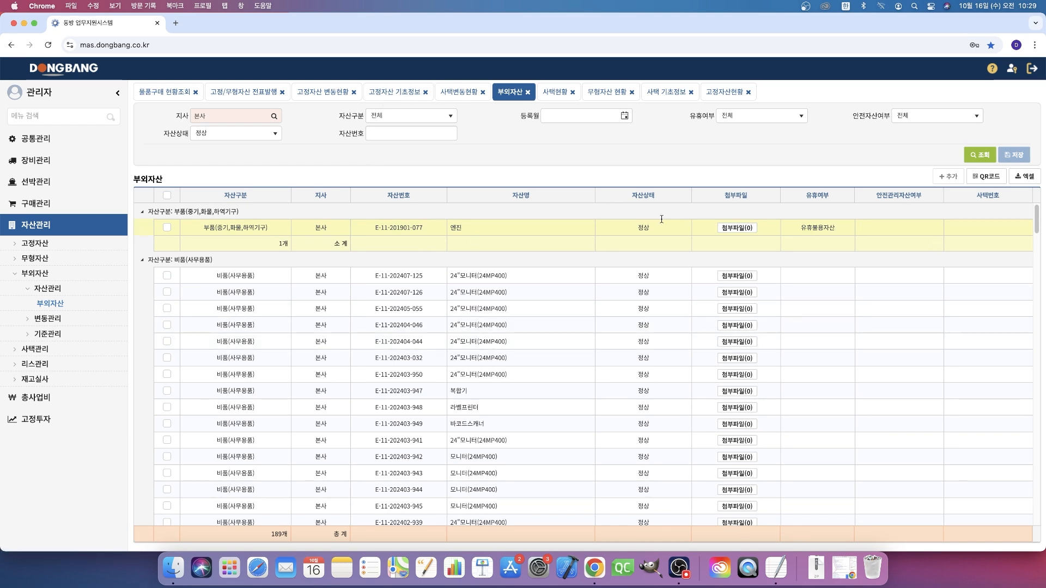
pyautogui.click(412, 112)
pyautogui.click(426, 210)
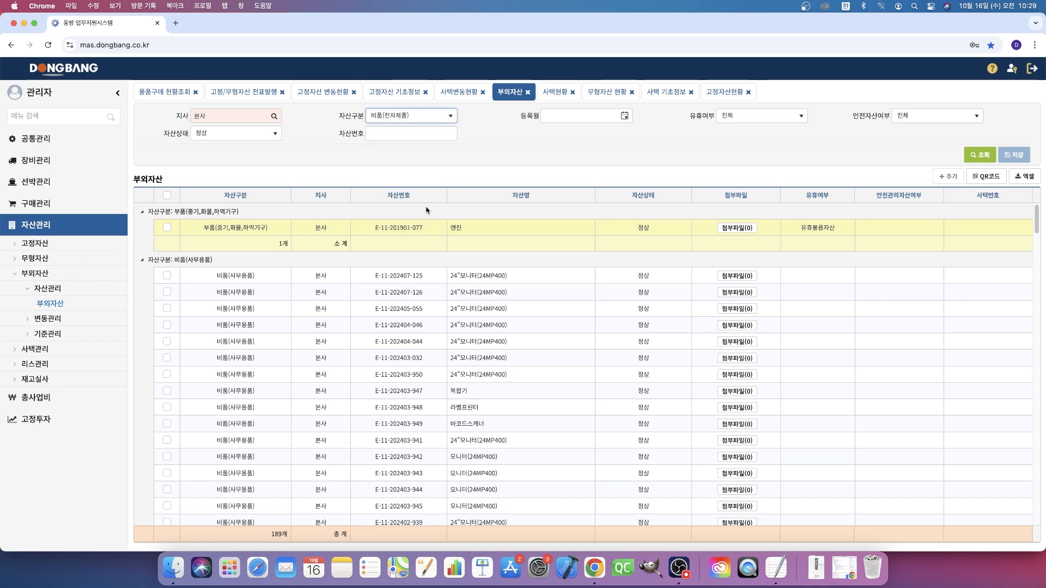
pyautogui.doubleClick(386, 228)
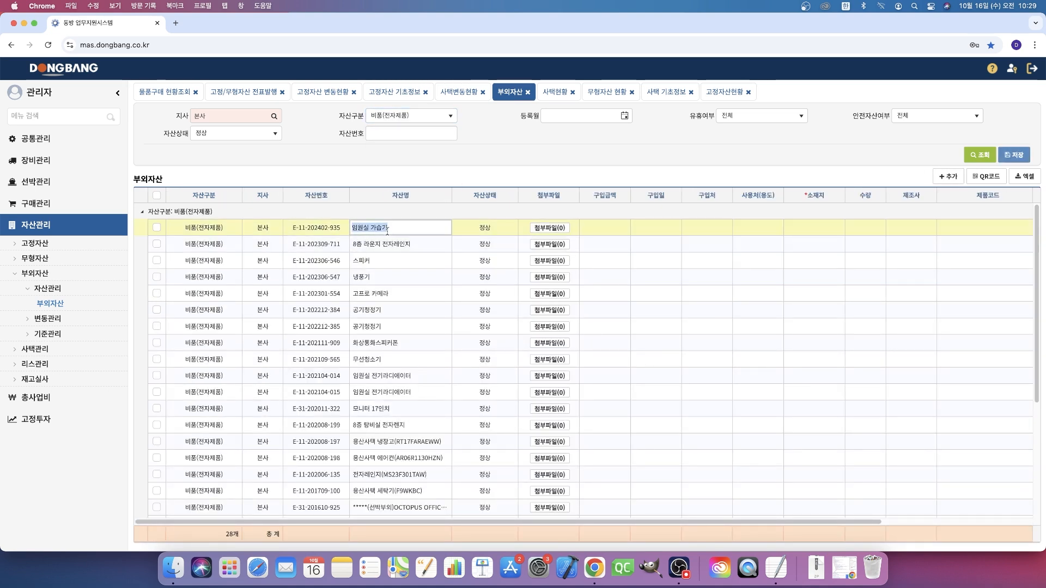
pyautogui.moveTo(618, 521); pyautogui.dragTo(775, 518)
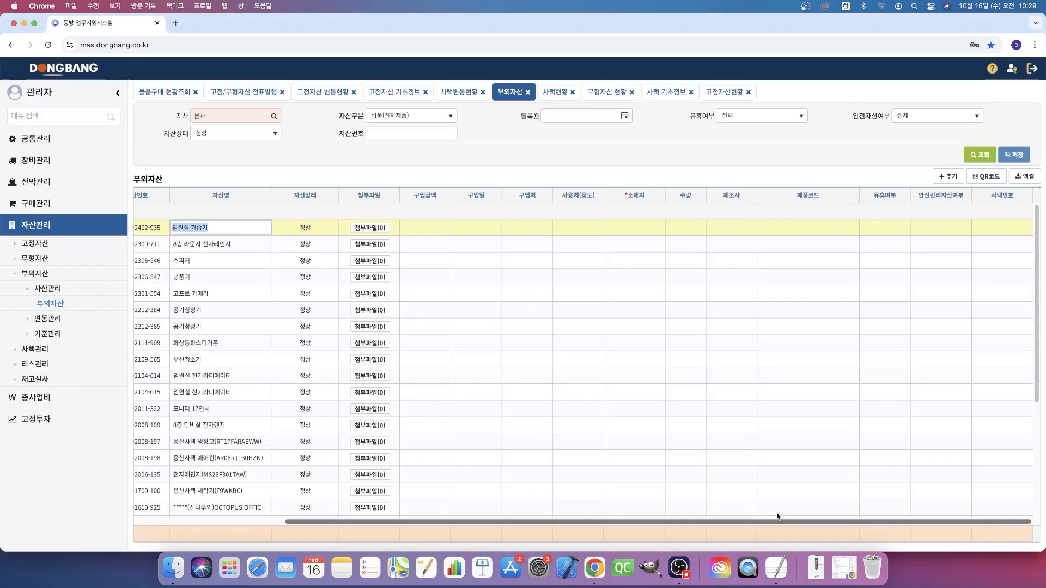
pyautogui.click(990, 235)
pyautogui.click(1021, 229)
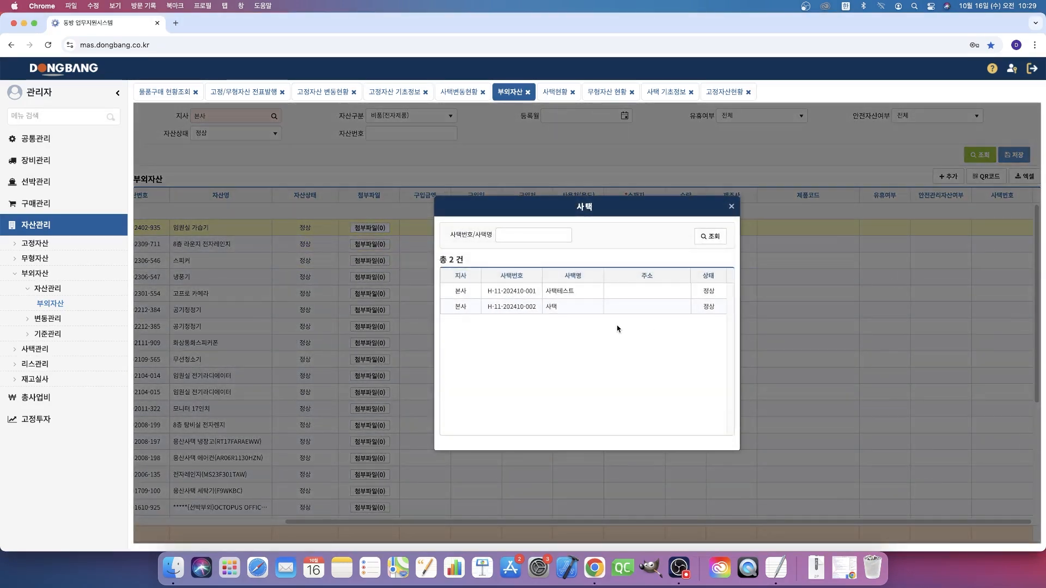
pyautogui.doubleClick(543, 309)
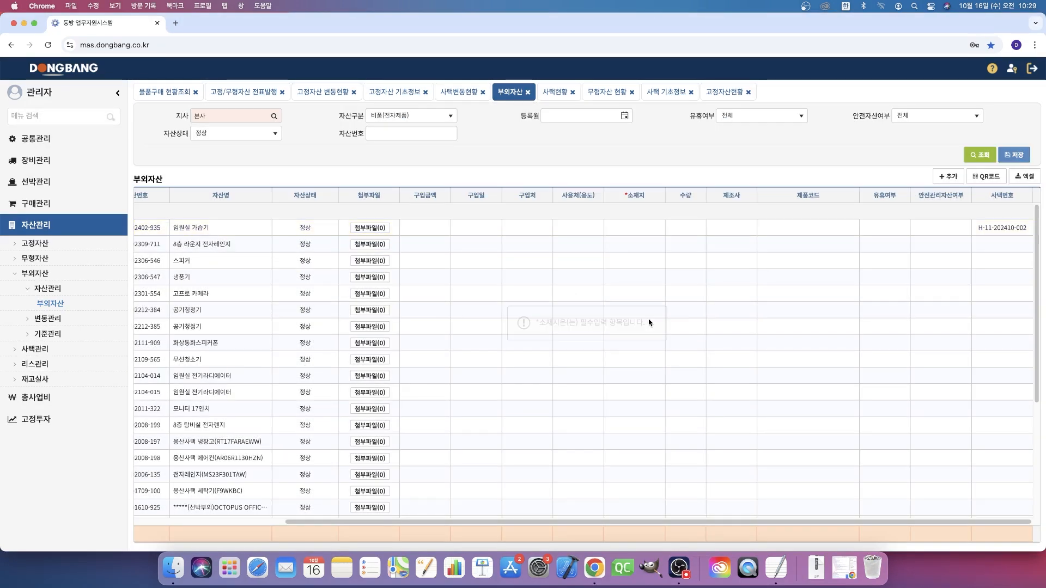
pyautogui.click(651, 228)
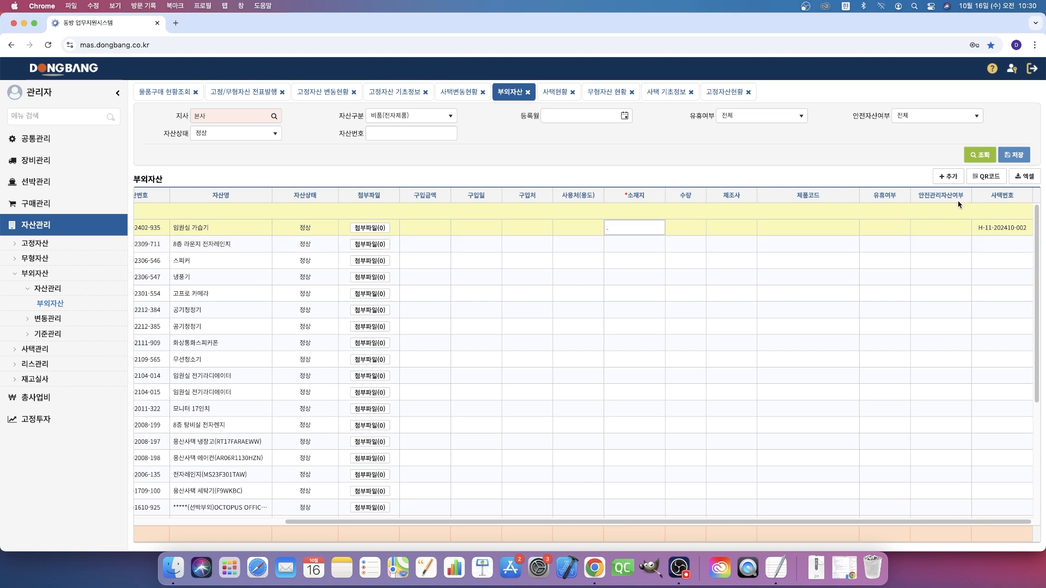
pyautogui.click(1013, 156)
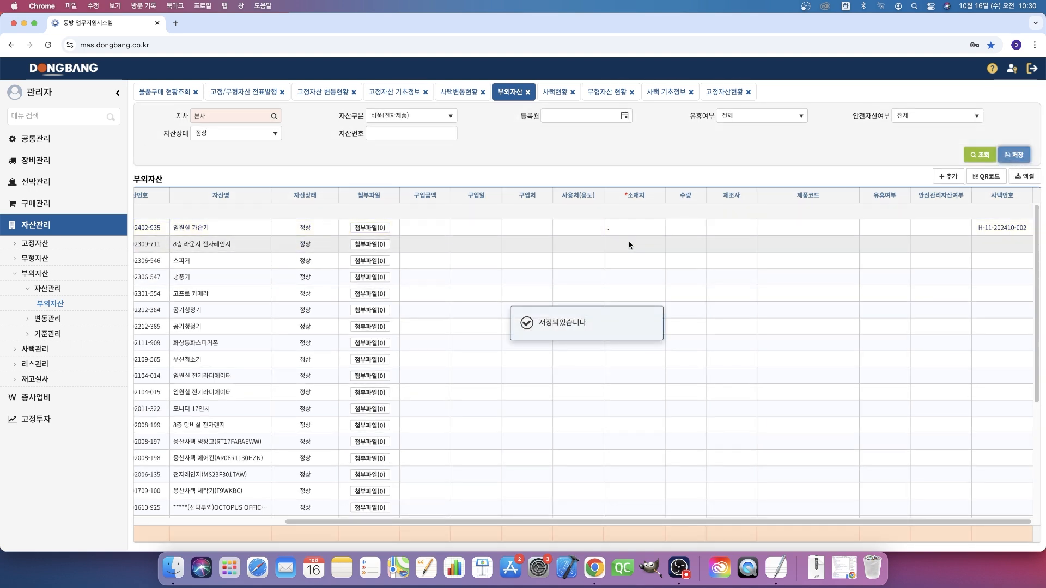
pyautogui.click(678, 93)
pyautogui.click(978, 136)
pyautogui.click(643, 505)
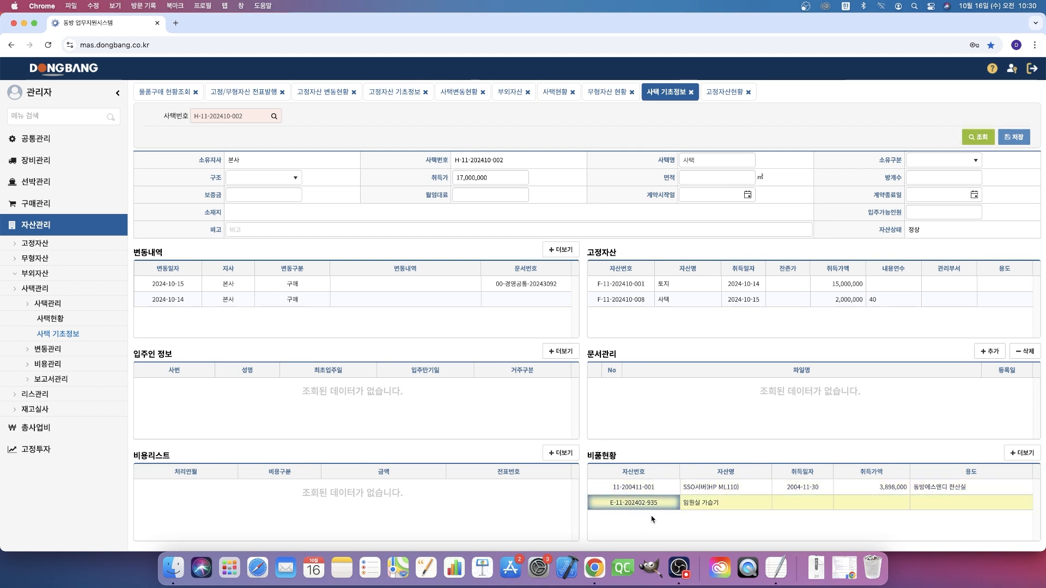
pyautogui.click(715, 503)
pyautogui.click(824, 504)
pyautogui.click(883, 506)
pyautogui.click(947, 504)
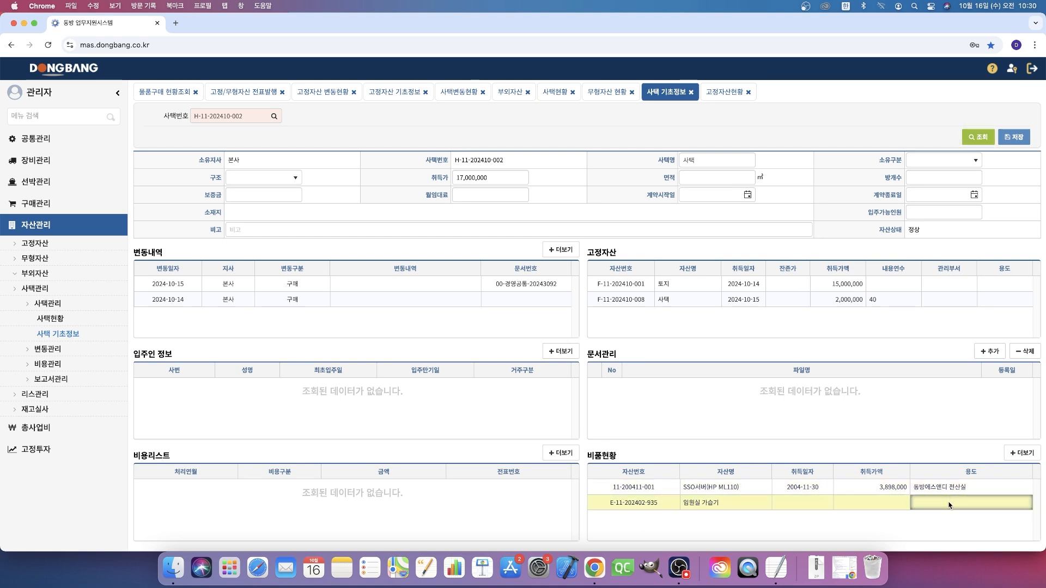
pyautogui.click(657, 507)
pyautogui.click(732, 506)
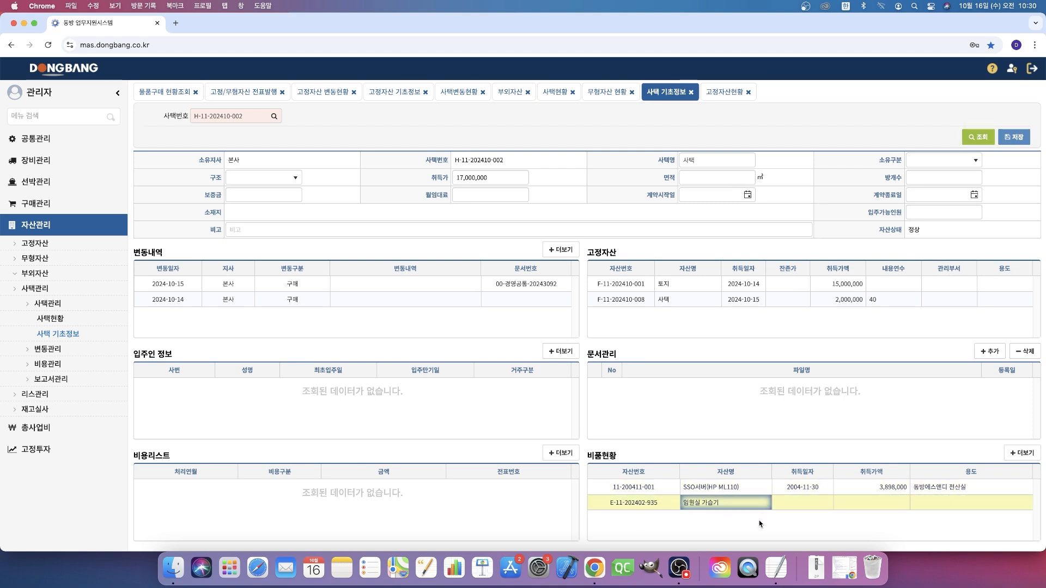
pyautogui.click(692, 324)
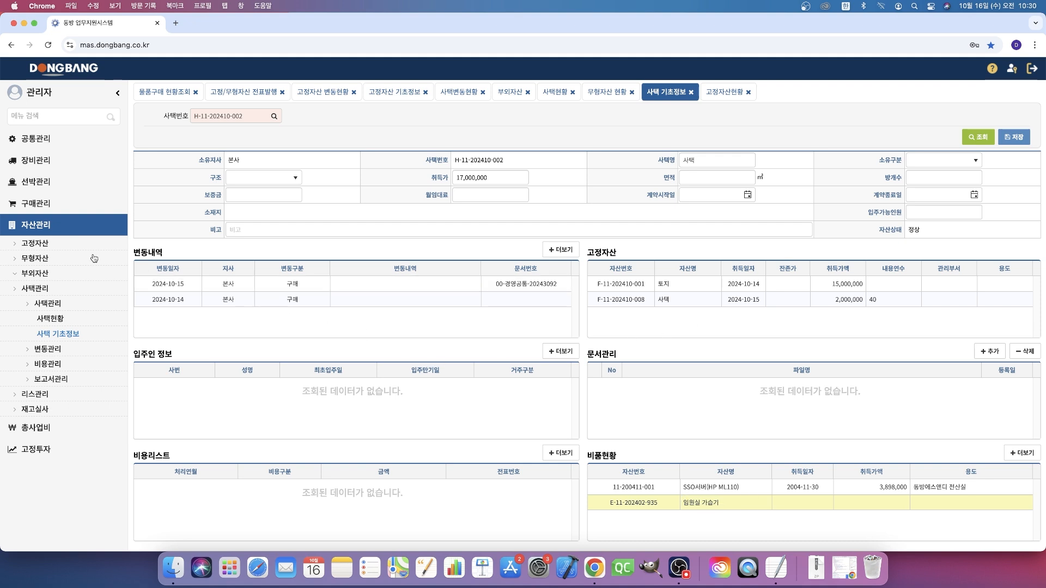
# - Refresh 고정자산 변동현황 and examine the 냉장고 purchase row's 자산구분, 사택여부, 사택명 and 장비등록번호
pyautogui.click(70, 246)
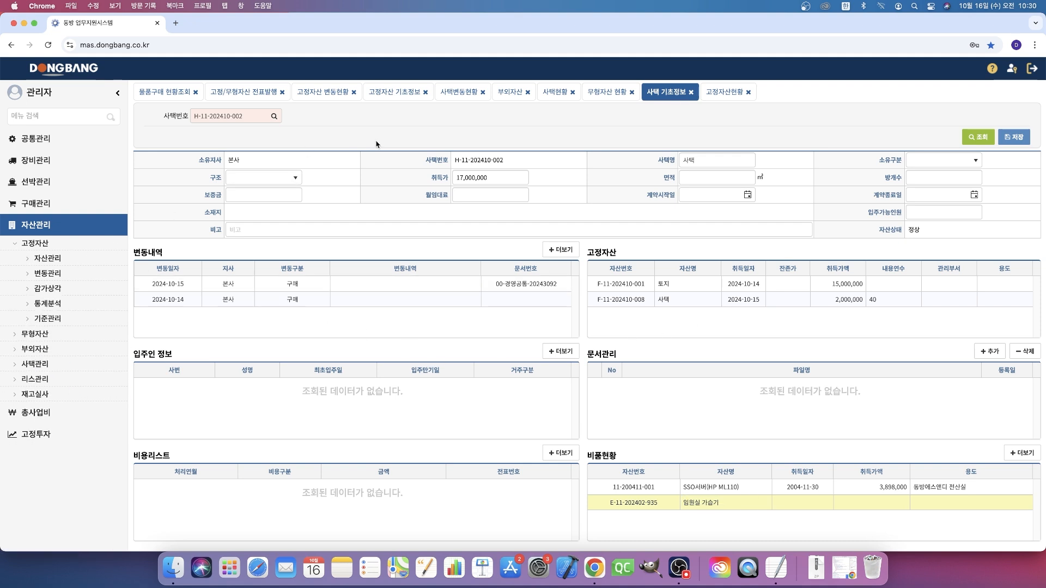
pyautogui.click(322, 91)
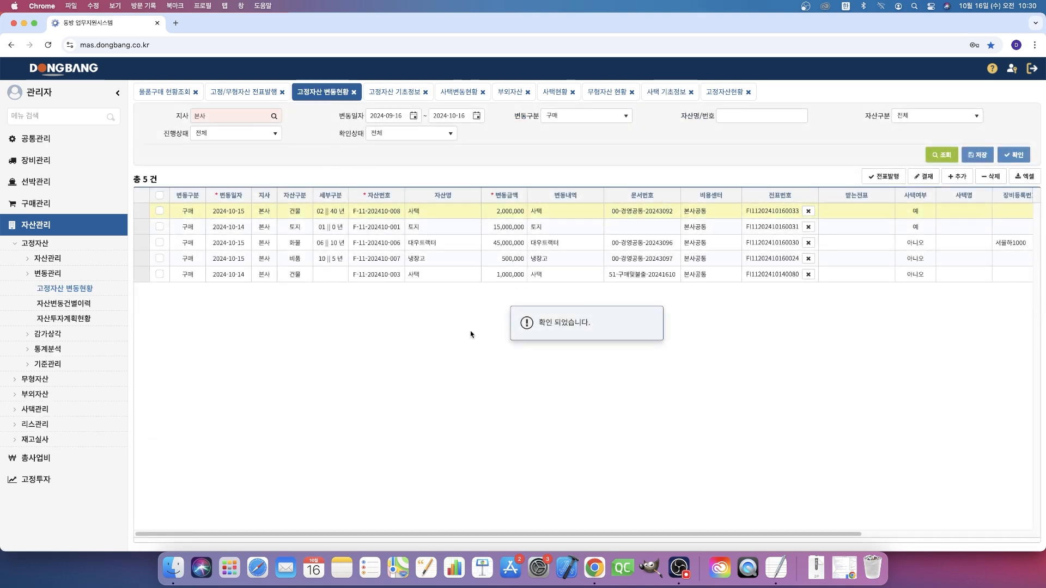
pyautogui.click(941, 154)
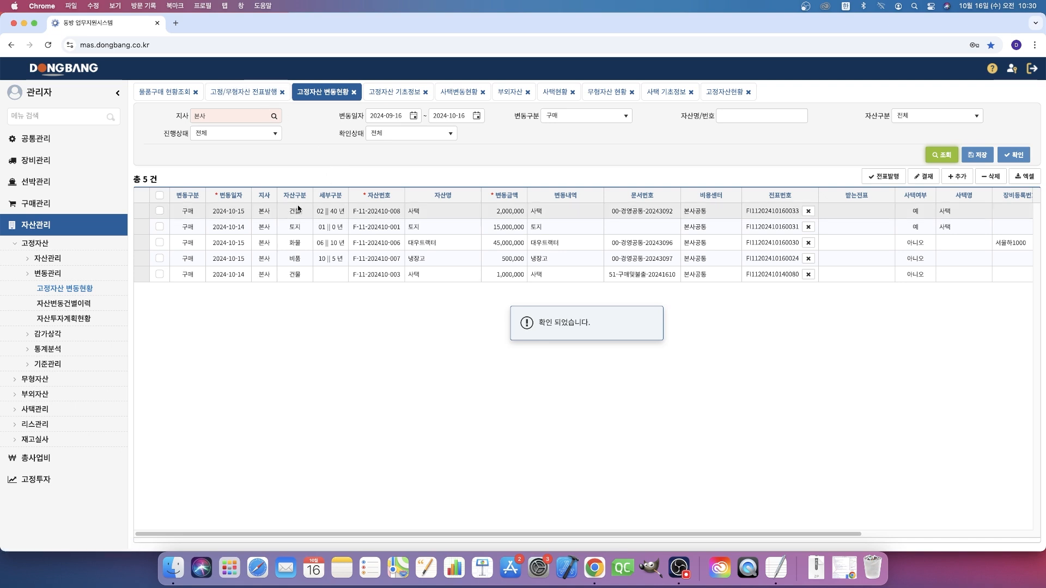
pyautogui.click(298, 258)
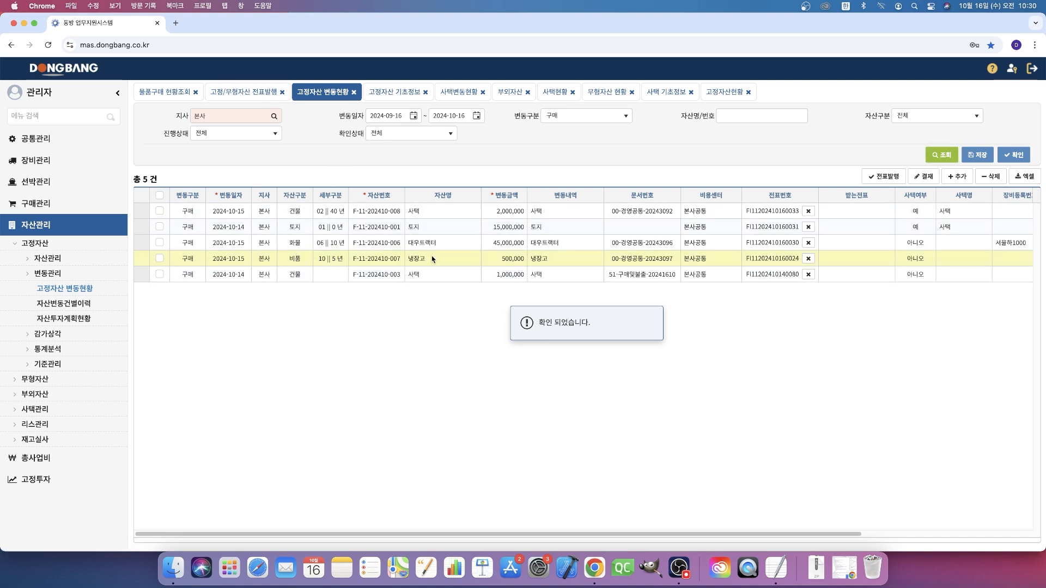
pyautogui.click(914, 260)
pyautogui.click(962, 260)
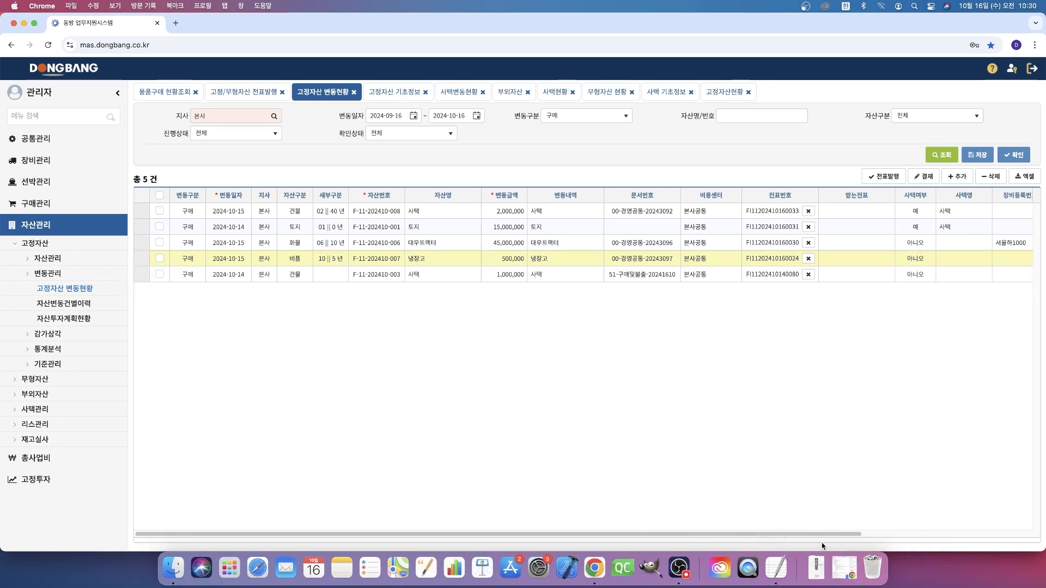
pyautogui.moveTo(751, 534); pyautogui.dragTo(921, 533)
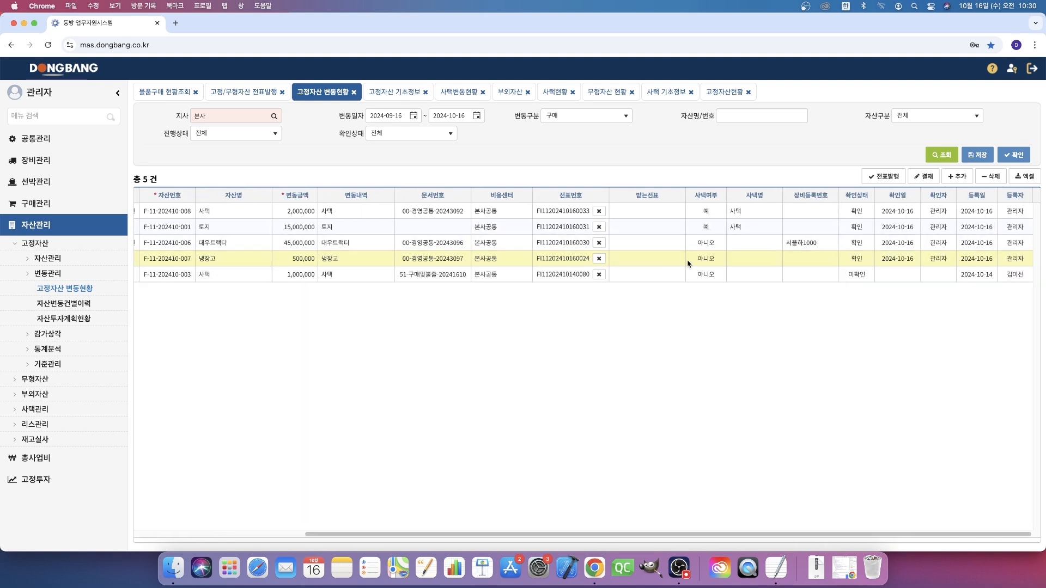
pyautogui.click(797, 259)
pyautogui.click(515, 261)
# - Review the 사택번호 fields of 임원실 가습기 in 부외자산 and of SSO서버(HP ML110) in 고정자산 기초정보
pyautogui.click(518, 93)
pyautogui.click(1011, 227)
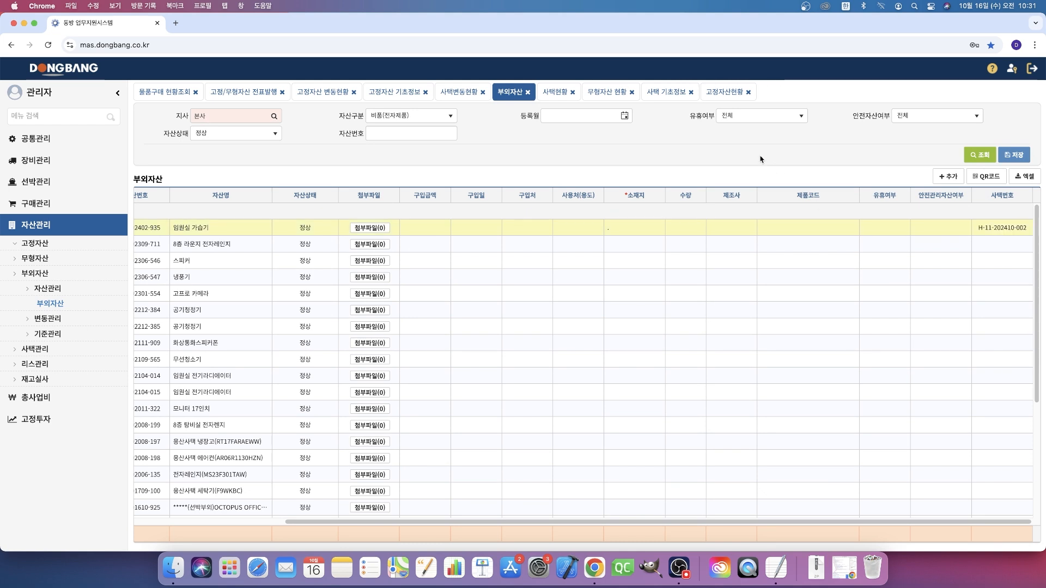
pyautogui.click(321, 93)
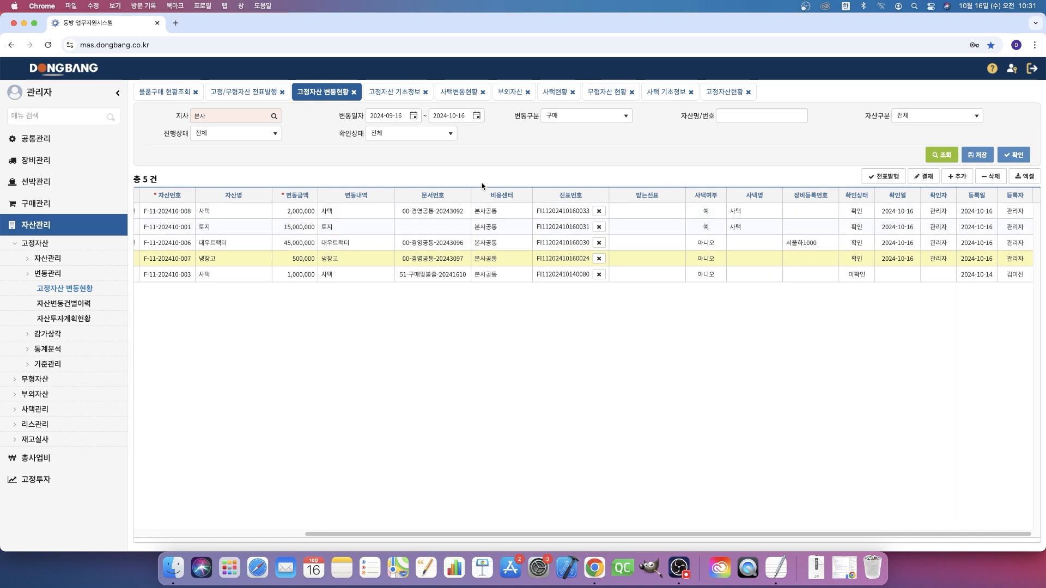
pyautogui.click(402, 94)
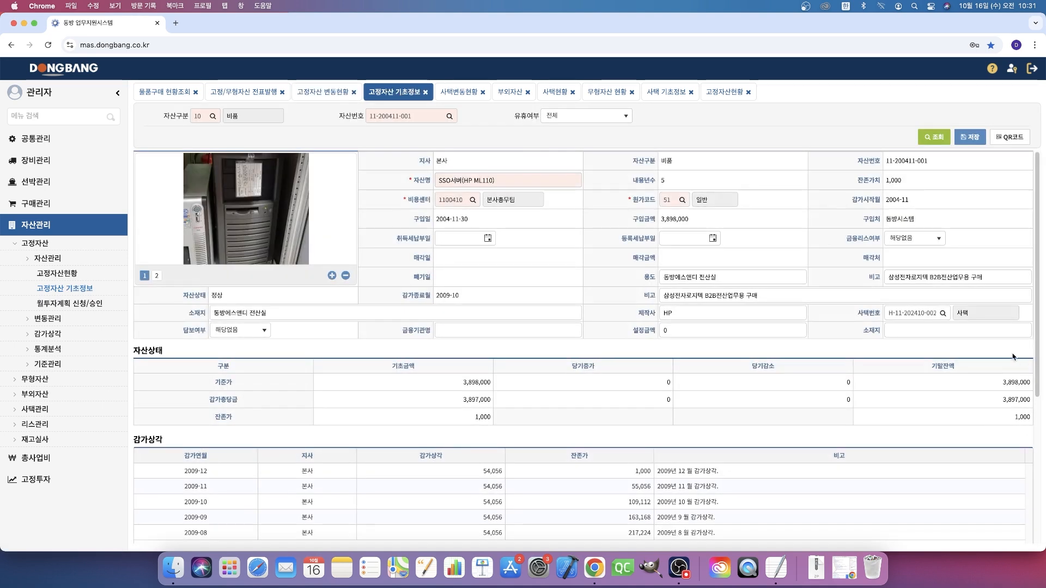
pyautogui.tripleClick(925, 319)
pyautogui.click(870, 310)
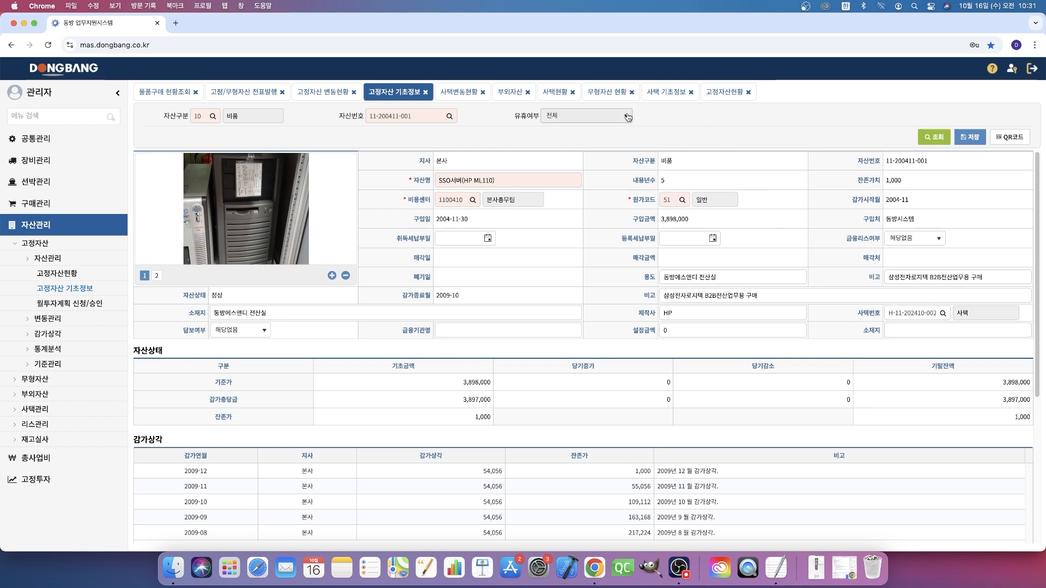
# - Open 사택별 비용항목관리 under the 비용관리 group of 사택관리 to view the company houses' 비용항목
pyautogui.click(62, 412)
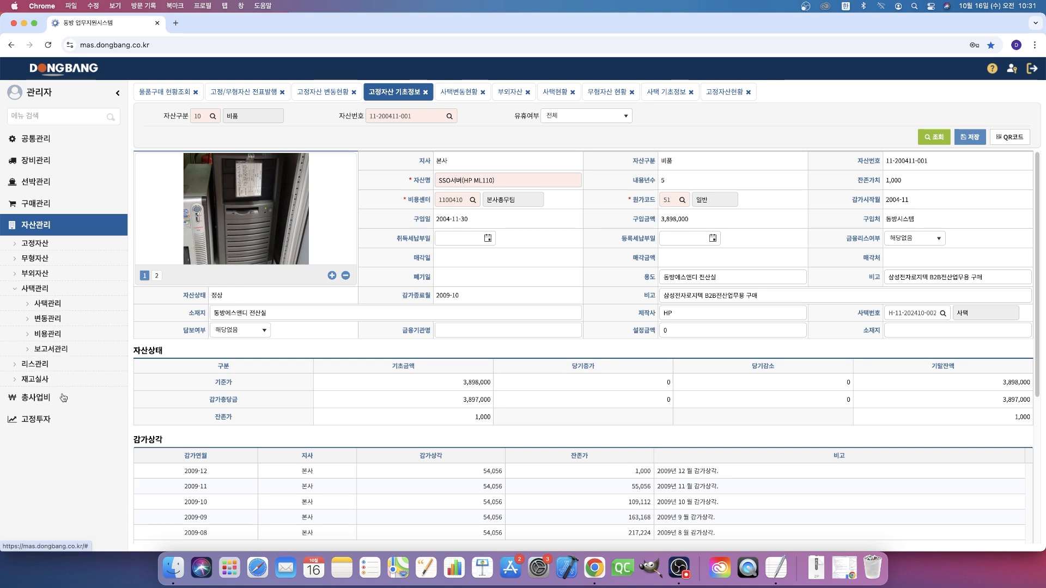
pyautogui.click(70, 334)
pyautogui.click(69, 350)
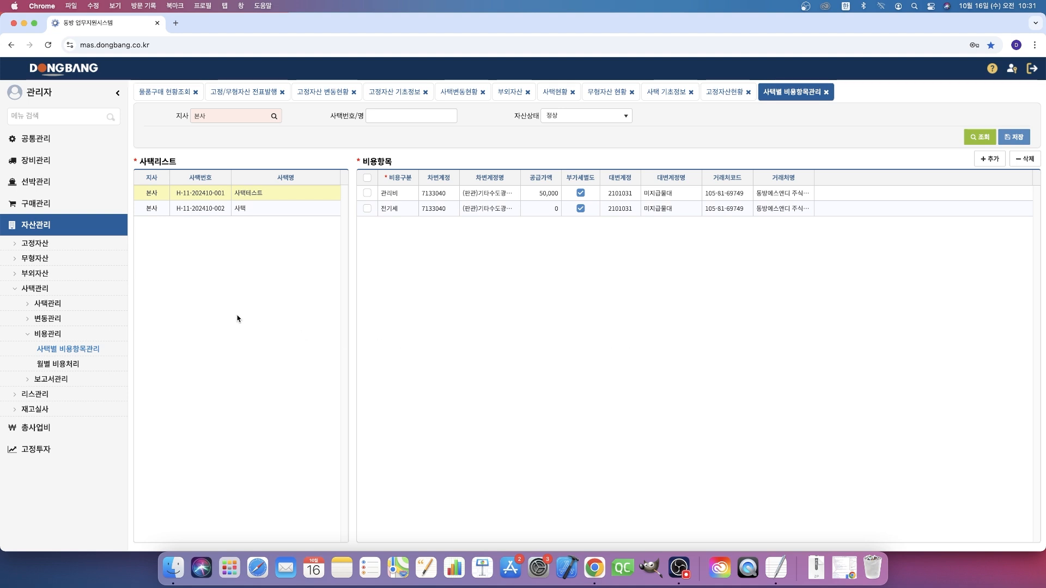
# - Open 무형자산 현황 under the 무형자산 asset group and filter the list to the 특허권 자산구분
pyautogui.click(61, 288)
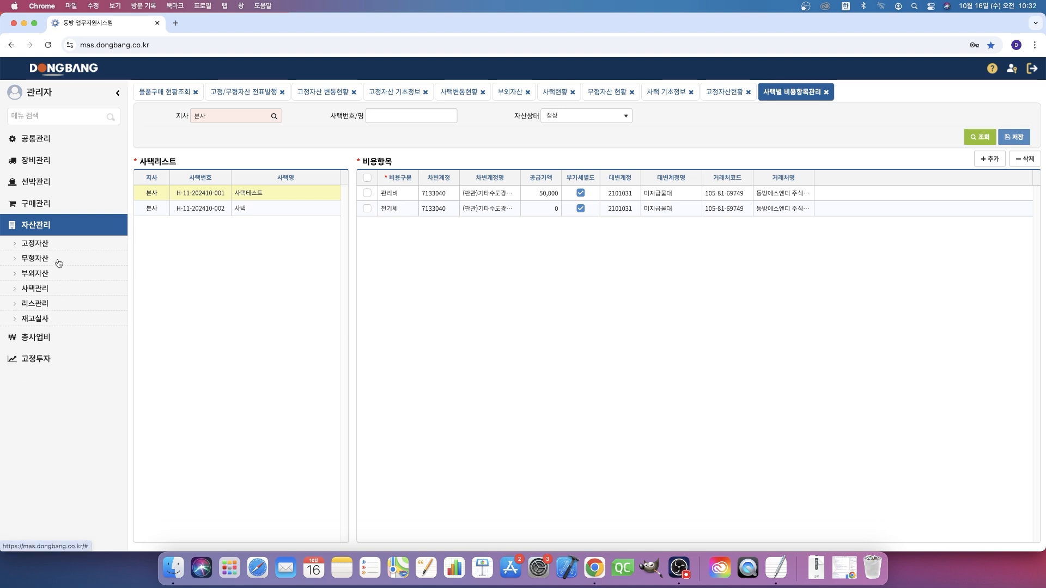
pyautogui.click(58, 264)
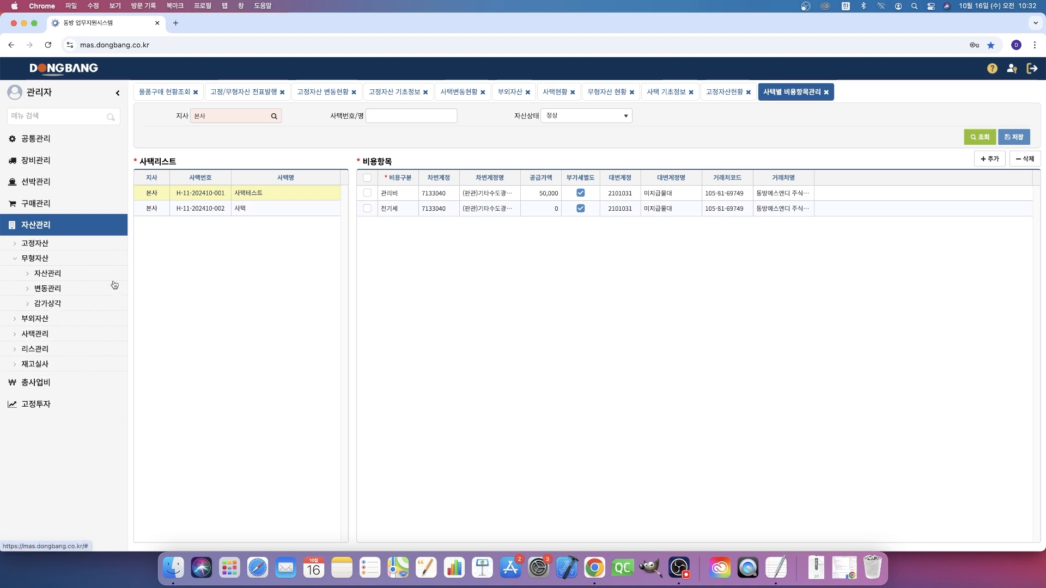
pyautogui.click(48, 273)
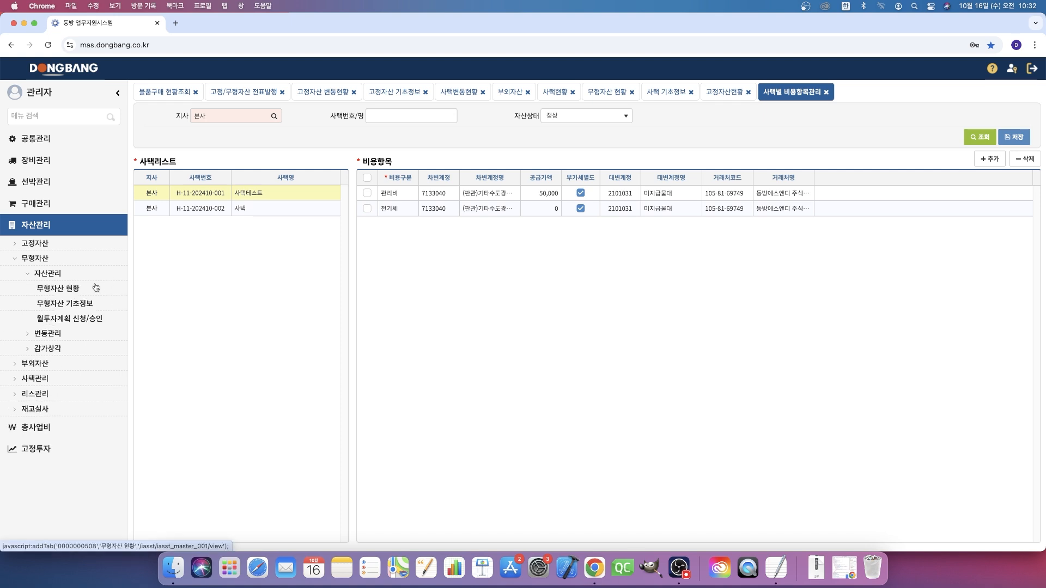
pyautogui.click(58, 288)
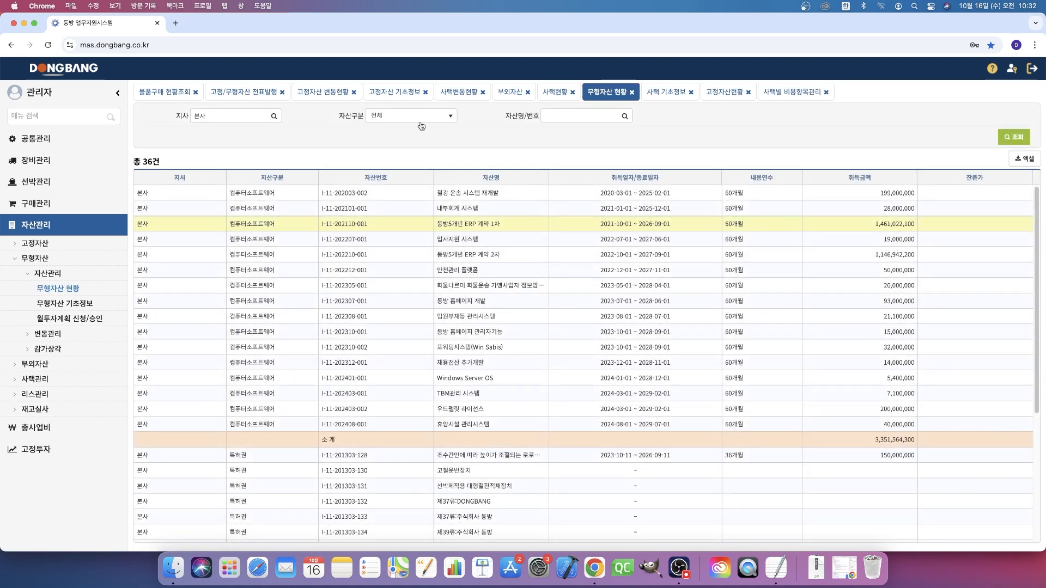
pyautogui.click(421, 117)
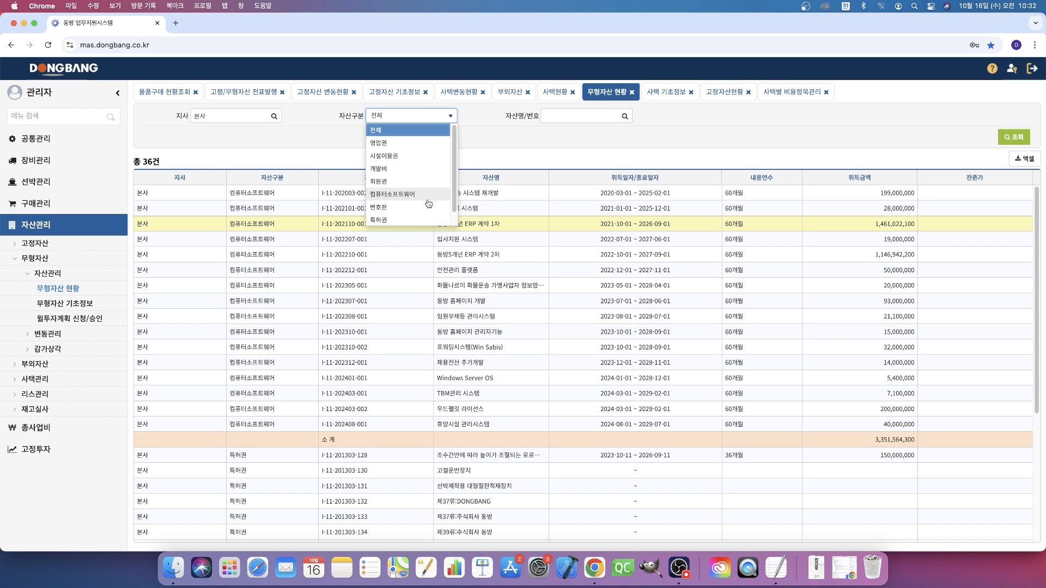
pyautogui.scroll(-2, 425, 210)
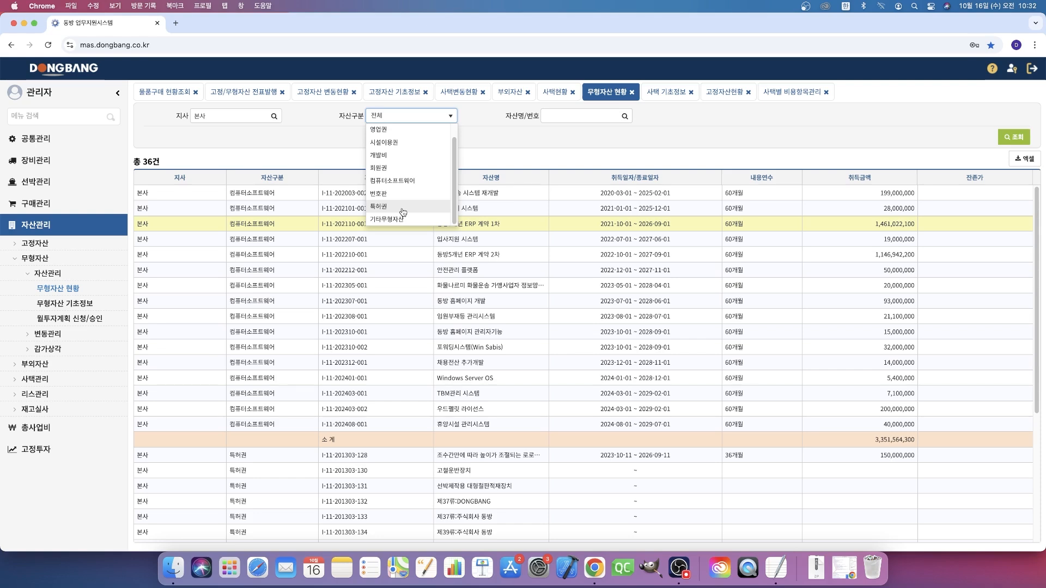
pyautogui.click(403, 212)
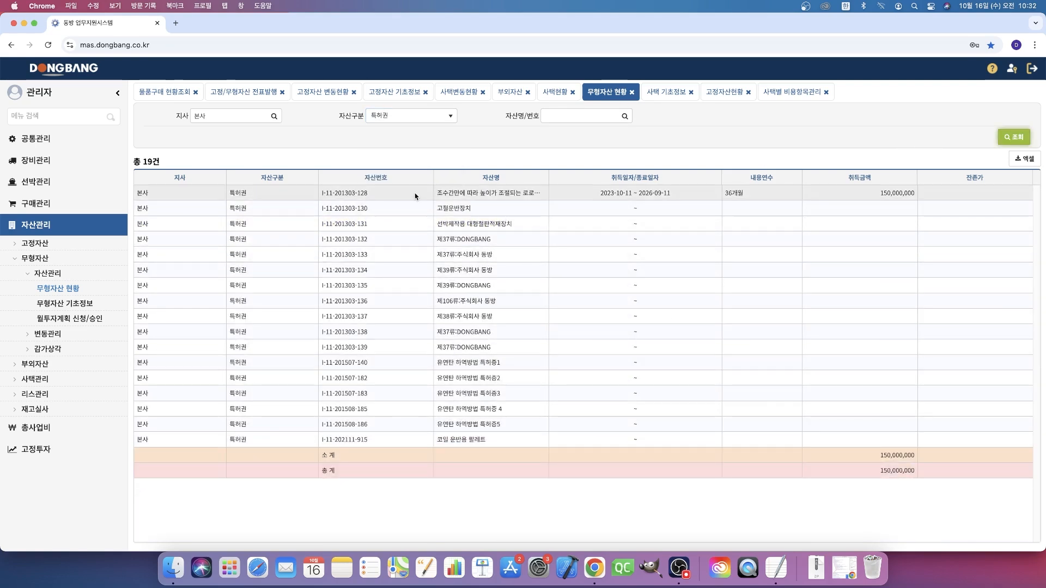
# - Query 무형자산 현황 by 자산구분 번호판, and again by 컴퓨터소프트웨어
pyautogui.click(410, 115)
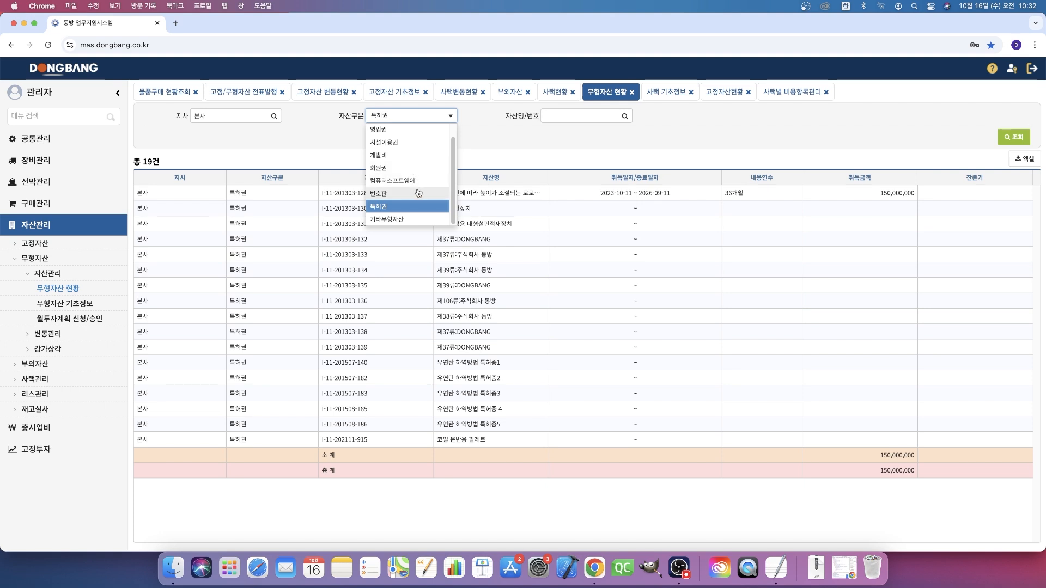
pyautogui.click(417, 193)
pyautogui.click(1015, 138)
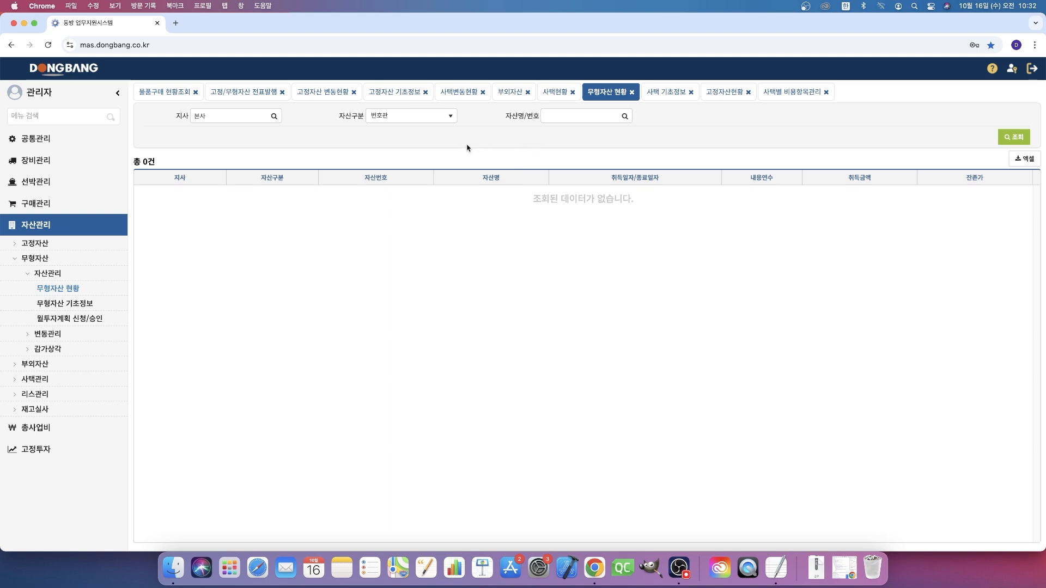
pyautogui.click(442, 116)
pyautogui.click(432, 183)
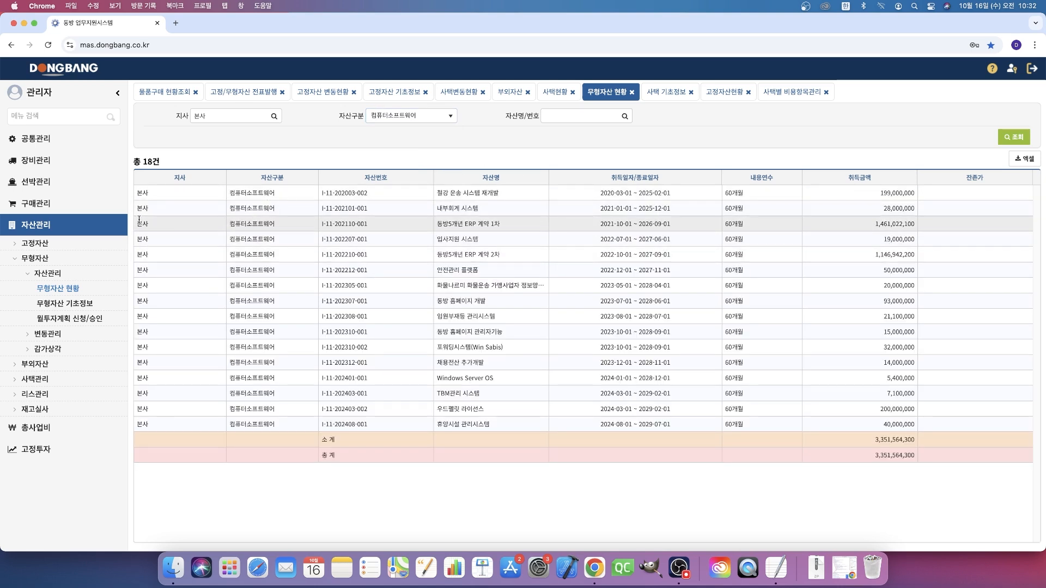
# - Open 물품구매 현황조회 under 구매관리 and review the 무형자산 등록테스트 purchase row
pyautogui.click(36, 203)
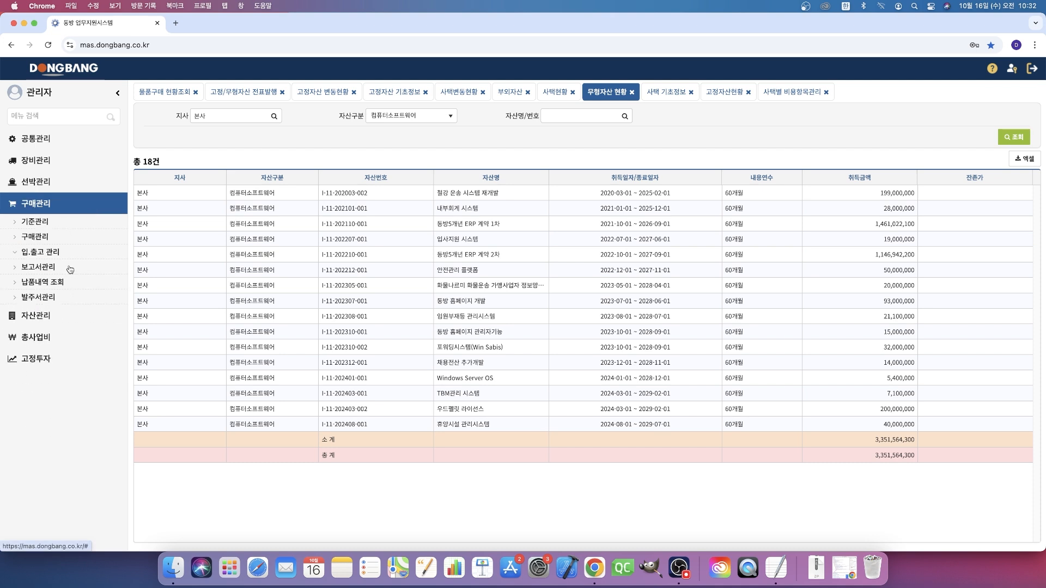
pyautogui.click(77, 238)
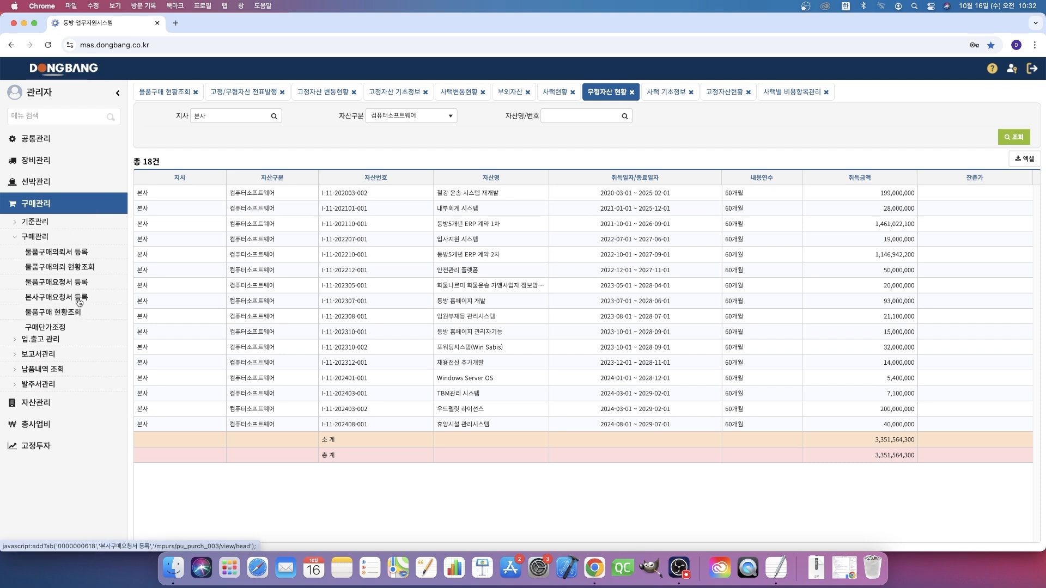
pyautogui.click(76, 315)
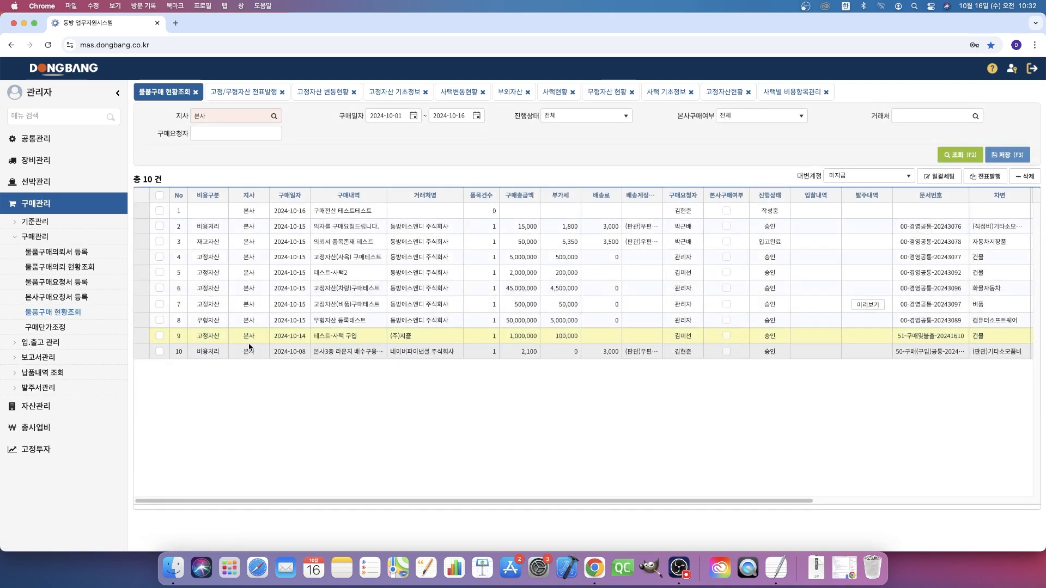
pyautogui.click(351, 325)
pyautogui.click(602, 322)
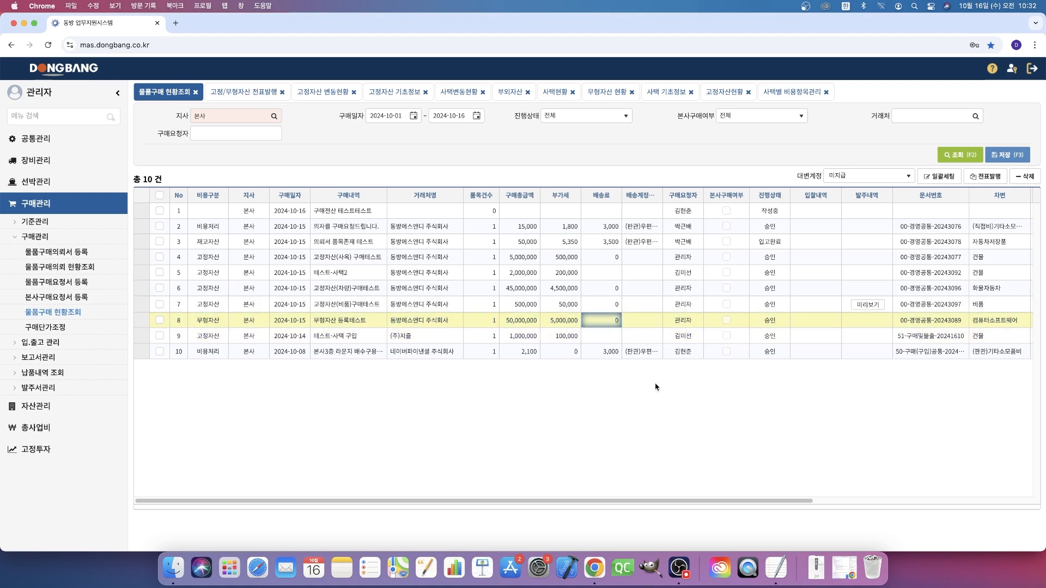
# - In 고정/무형자산 전표발행, list the receipts with 비용구분 무형자산 and 발행여부 미발행
pyautogui.click(70, 348)
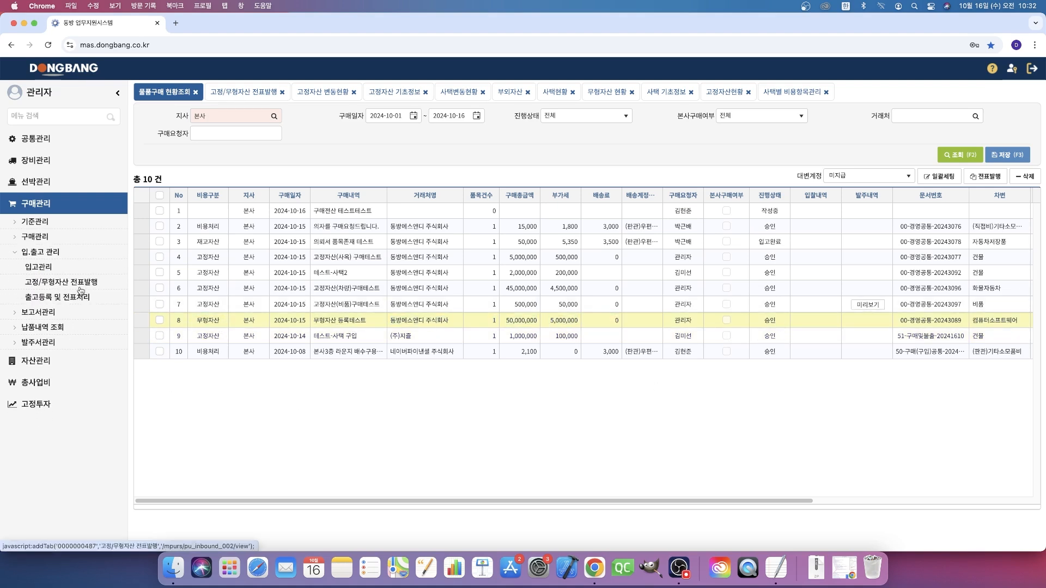
pyautogui.click(76, 283)
pyautogui.click(586, 115)
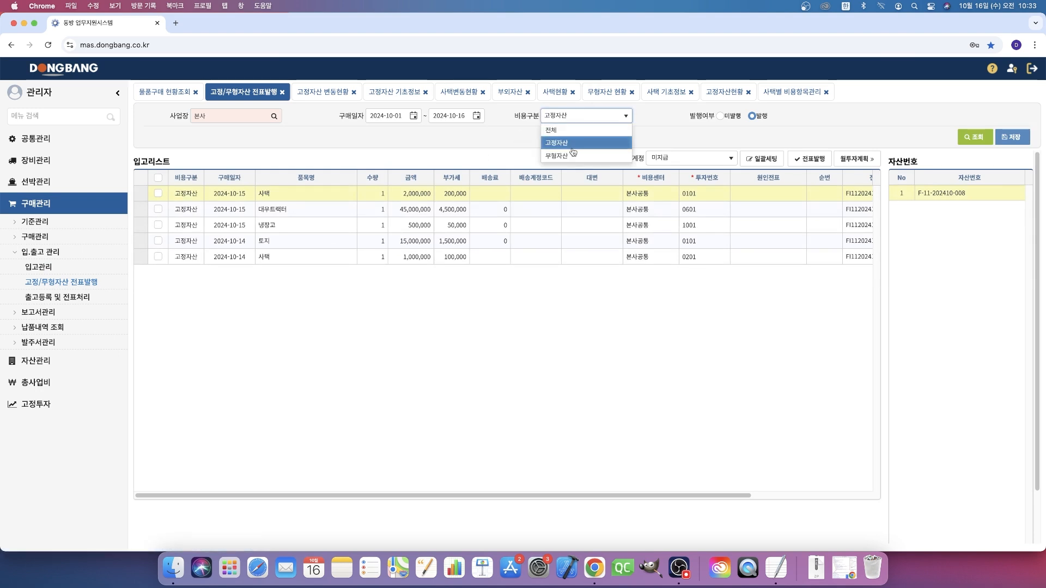
pyautogui.click(573, 155)
pyautogui.click(725, 119)
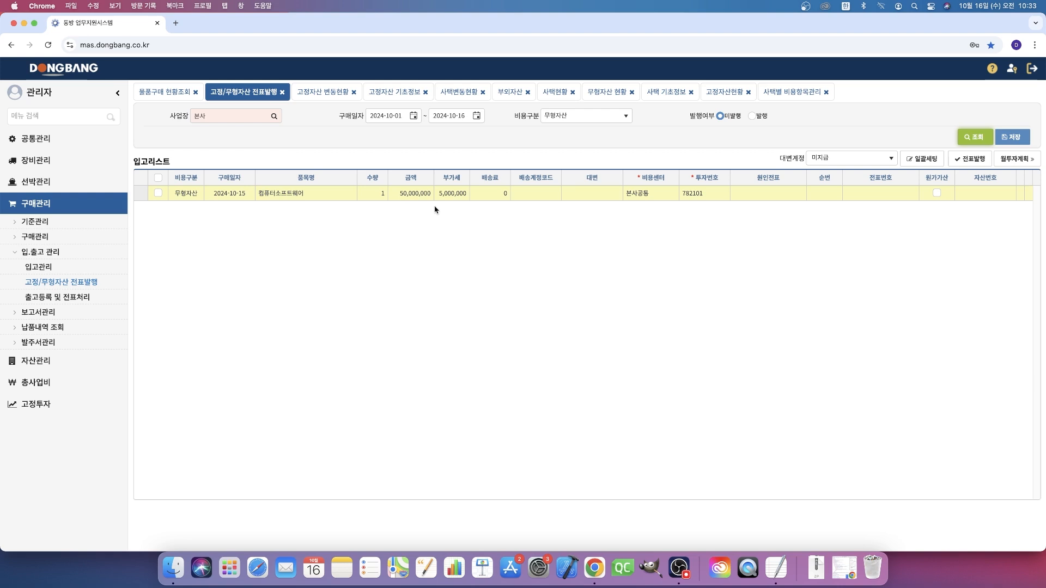
# - Issue the voucher (전표발행) for the 컴퓨터소프트웨어 receipt dated 2024-10-15
pyautogui.click(157, 178)
pyautogui.click(969, 159)
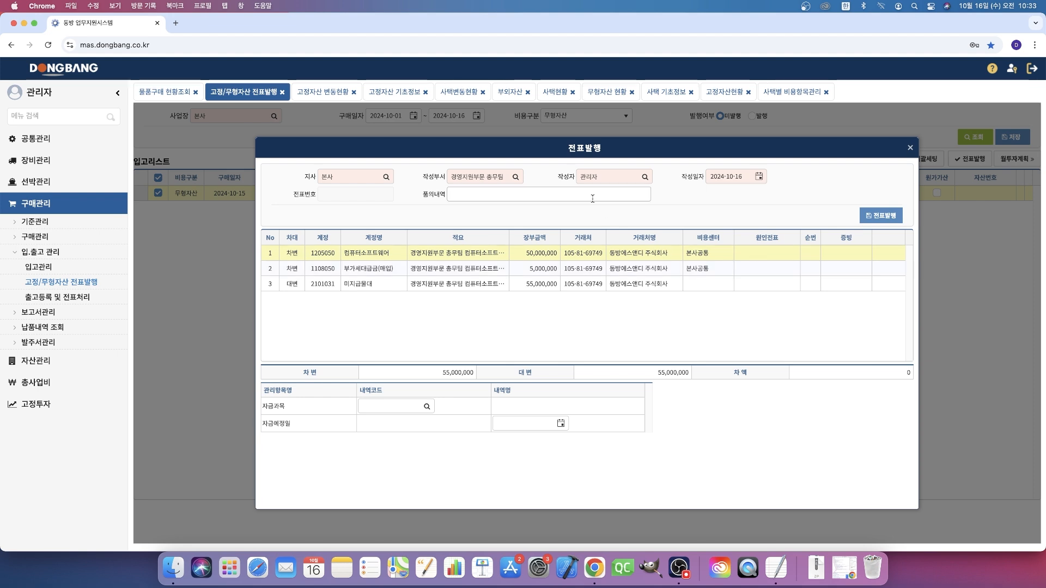
pyautogui.click(591, 198)
pyautogui.click(550, 223)
pyautogui.click(874, 222)
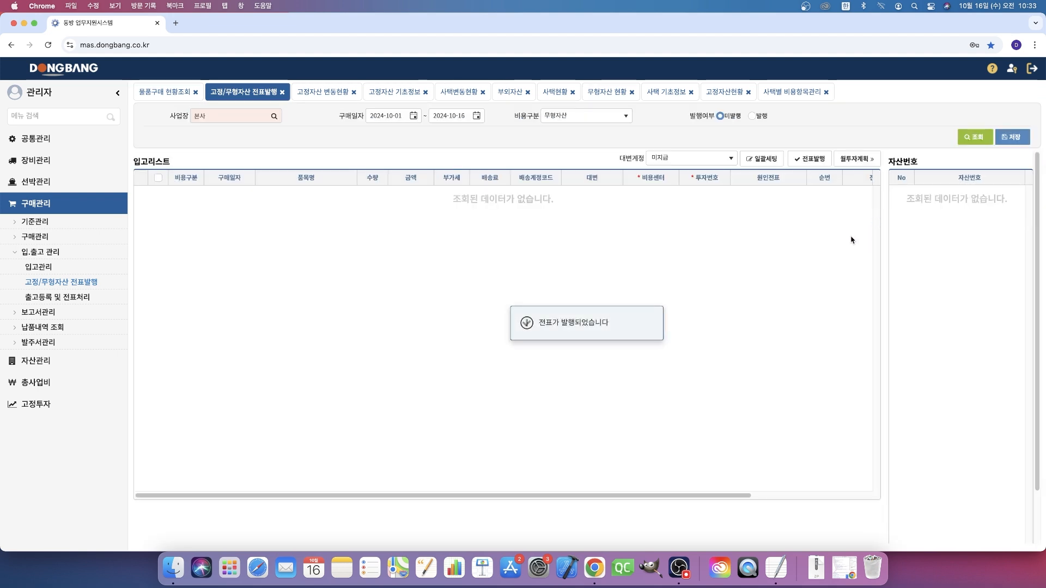
# - Switch 발행여부 to 발행 and examine the 자산번호 of the 컴퓨터소프트웨어 receipt
pyautogui.click(752, 116)
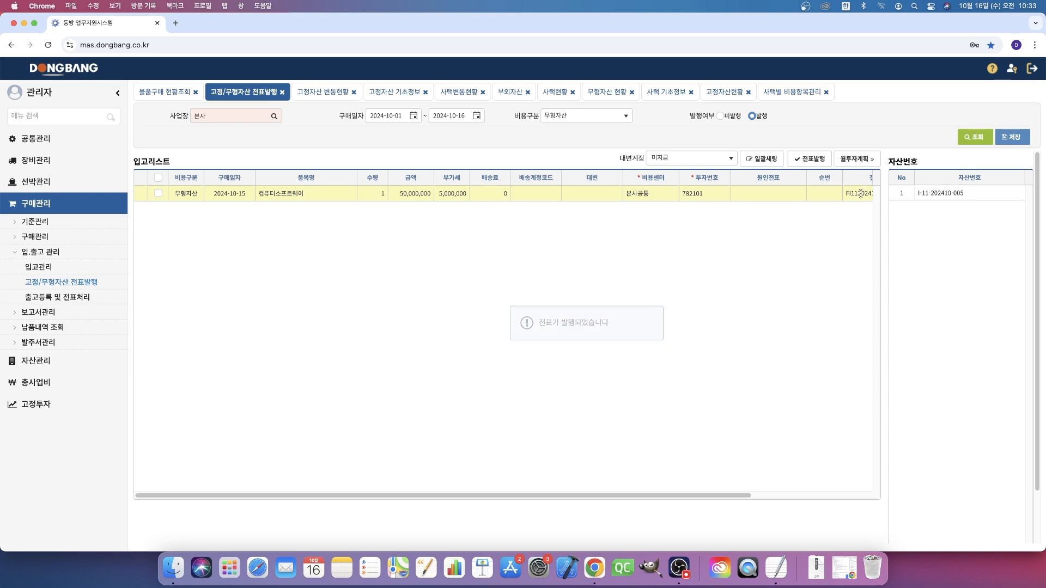
pyautogui.moveTo(982, 194); pyautogui.dragTo(899, 197)
pyautogui.click(957, 208)
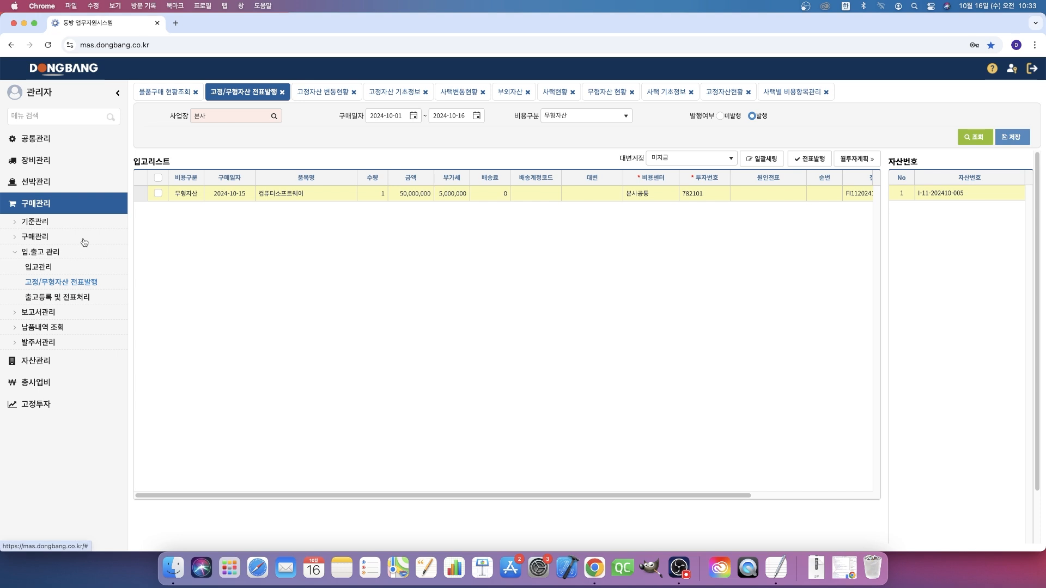
# - In 무형자산 변동현황, set the 내용년수(월) of the 컴퓨터소프트웨어 purchase row to 60 and save it
pyautogui.click(74, 360)
pyautogui.click(65, 260)
pyautogui.click(61, 289)
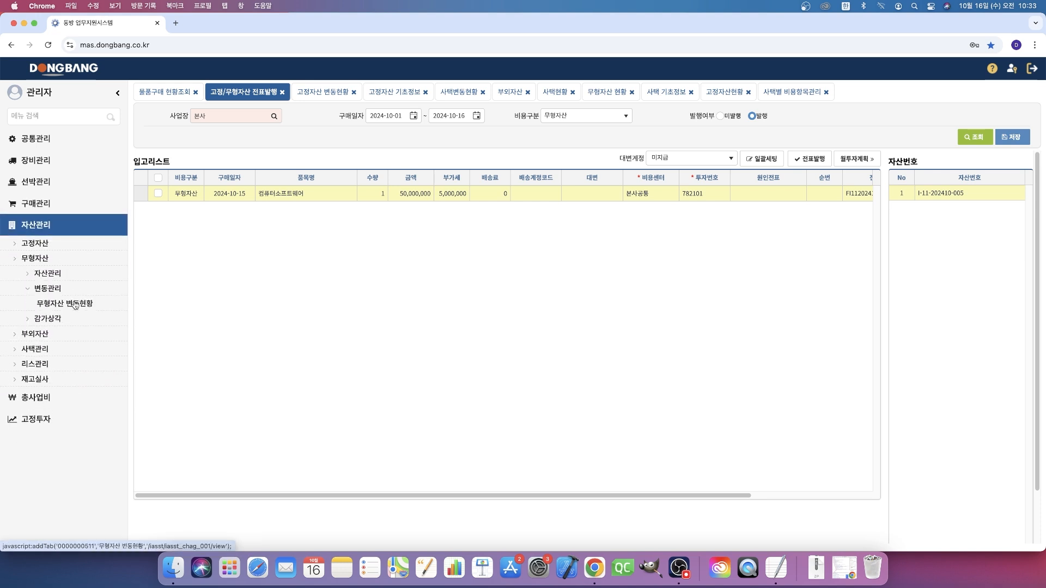
pyautogui.click(74, 304)
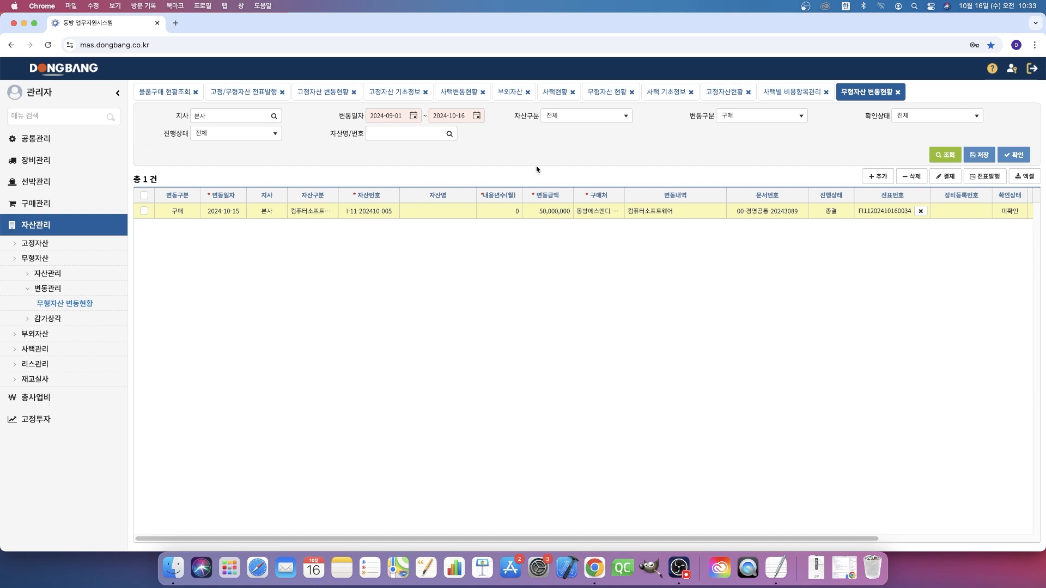
pyautogui.doubleClick(514, 212)
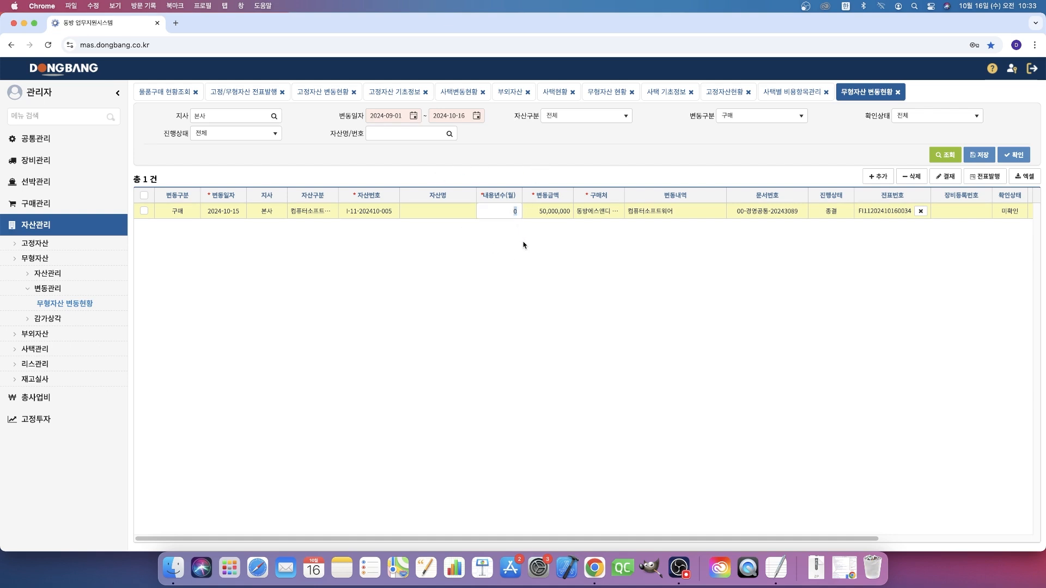
pyautogui.write('60')
pyautogui.press('Return')
pyautogui.click(978, 154)
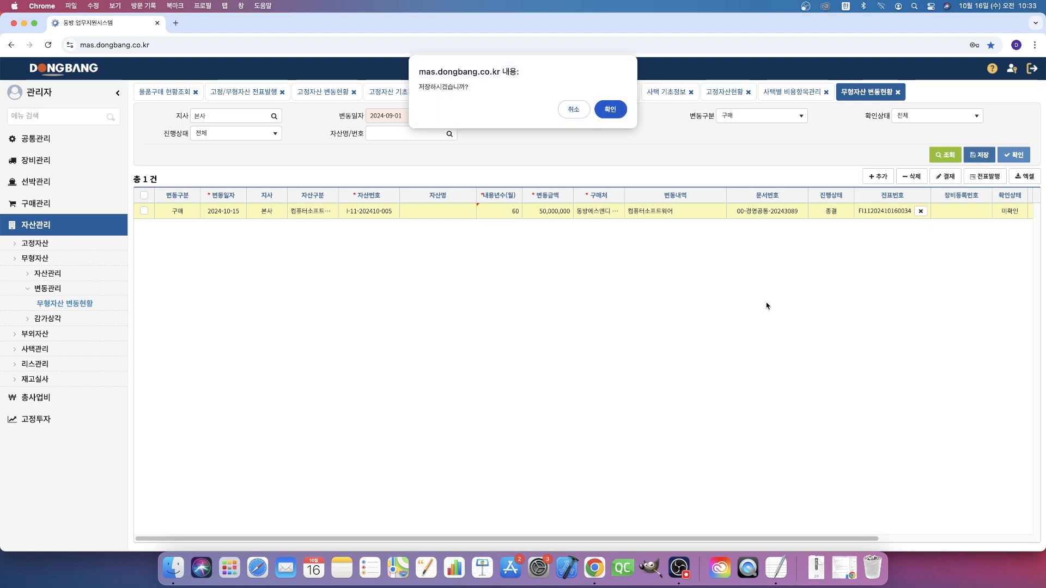
pyautogui.click(603, 116)
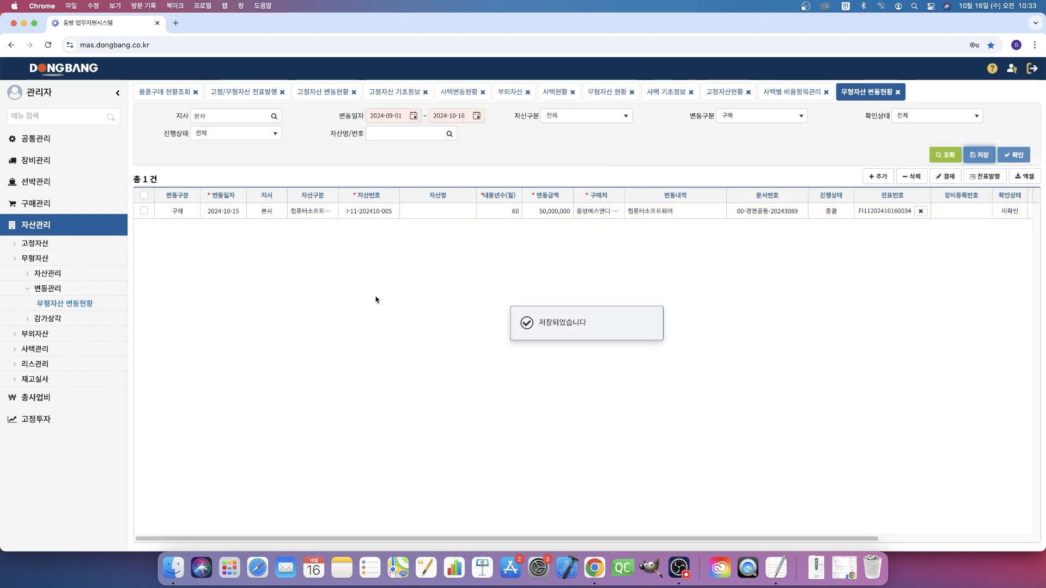
# - Confirm (확인) the 컴퓨터소프트웨어 purchase row in 무형자산 변동현황
pyautogui.click(143, 195)
pyautogui.click(1009, 156)
pyautogui.click(604, 115)
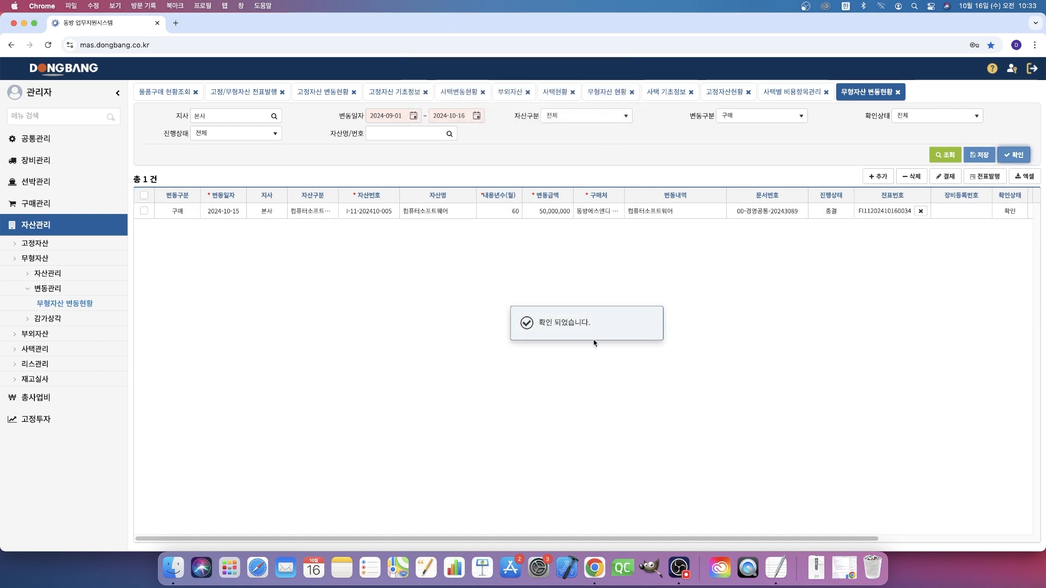
# - Return to 무형자산 현황 and examine the 자산번호, 자산명 and 취득금액 of the newly registered 컴퓨터소프트웨어 asset
pyautogui.click(62, 277)
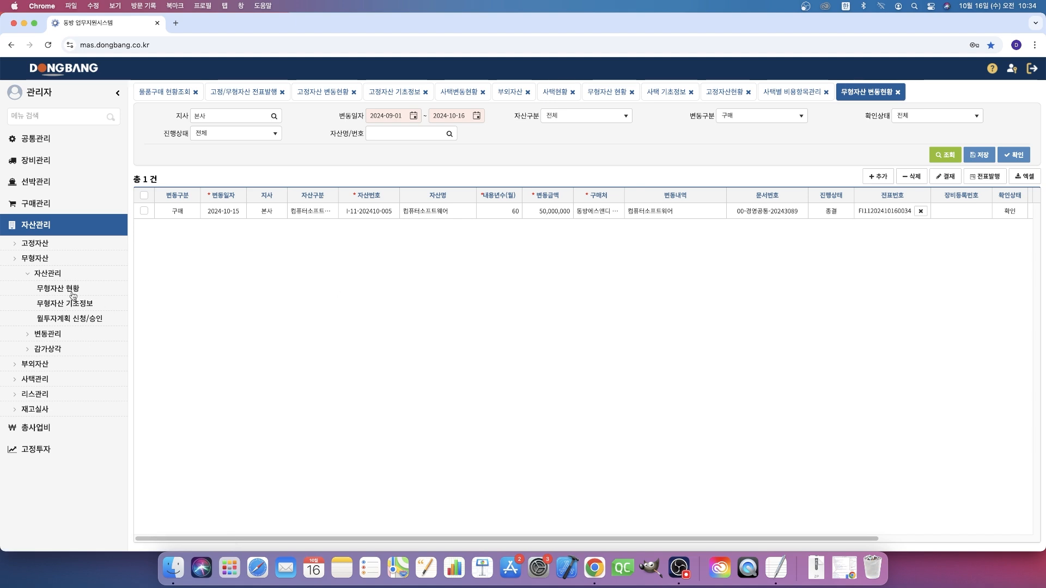
pyautogui.click(71, 294)
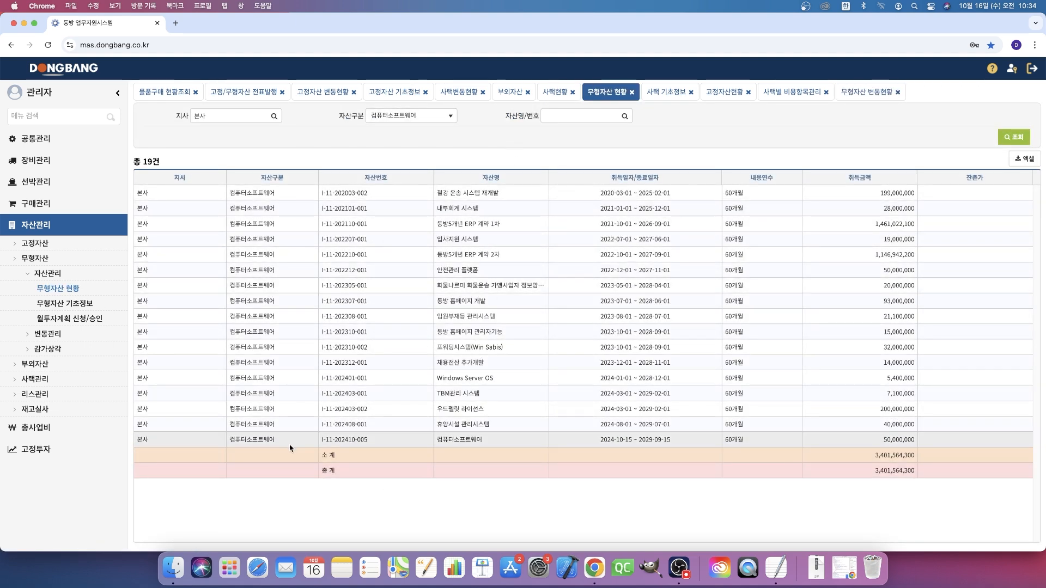
pyautogui.click(442, 440)
pyautogui.click(830, 438)
pyautogui.click(385, 441)
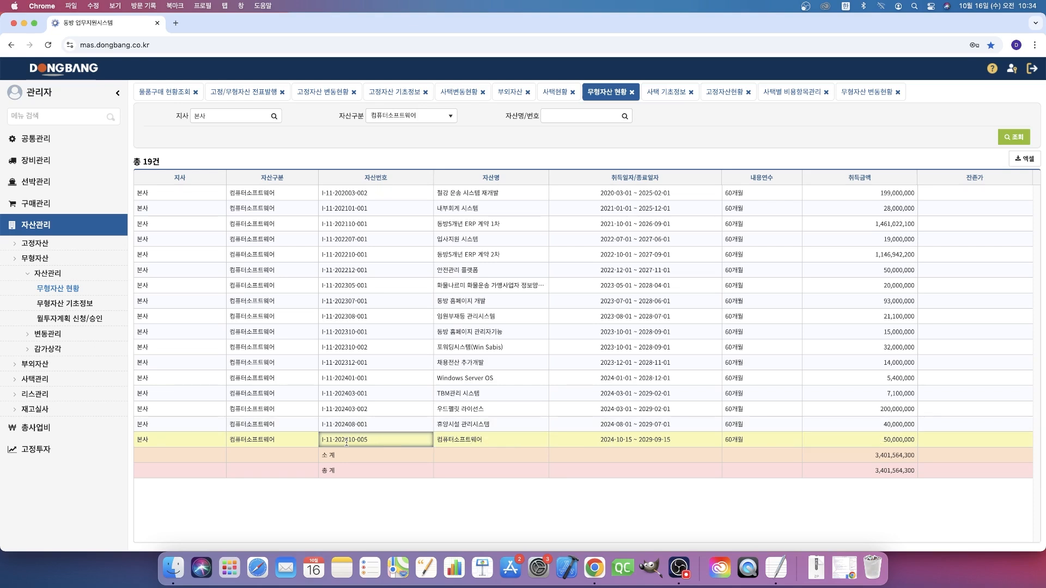
pyautogui.doubleClick(346, 442)
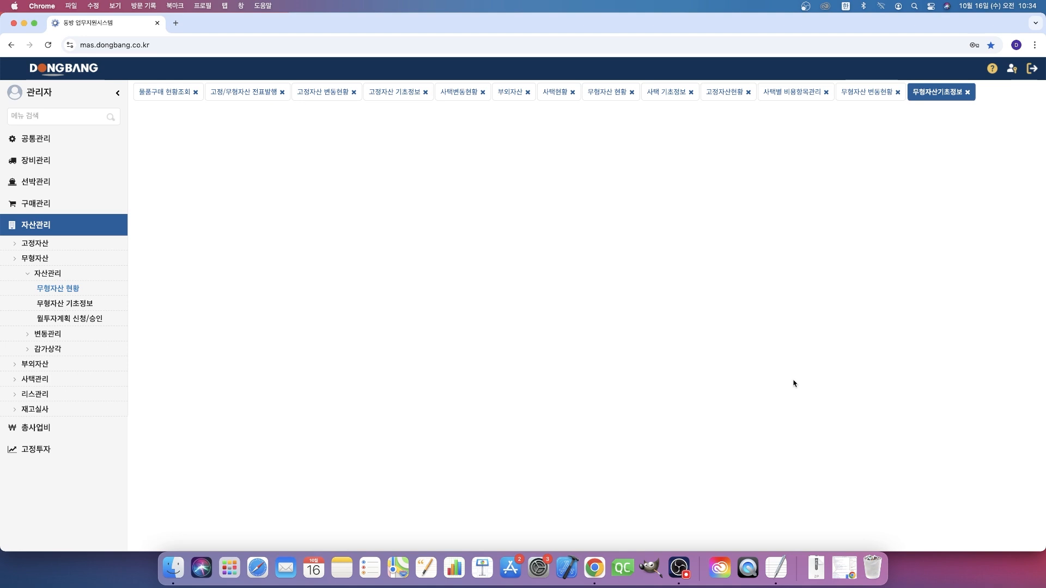
pyautogui.moveTo(702, 178); pyautogui.dragTo(652, 179)
pyautogui.click(579, 279)
pyautogui.scroll(-5, 591, 291)
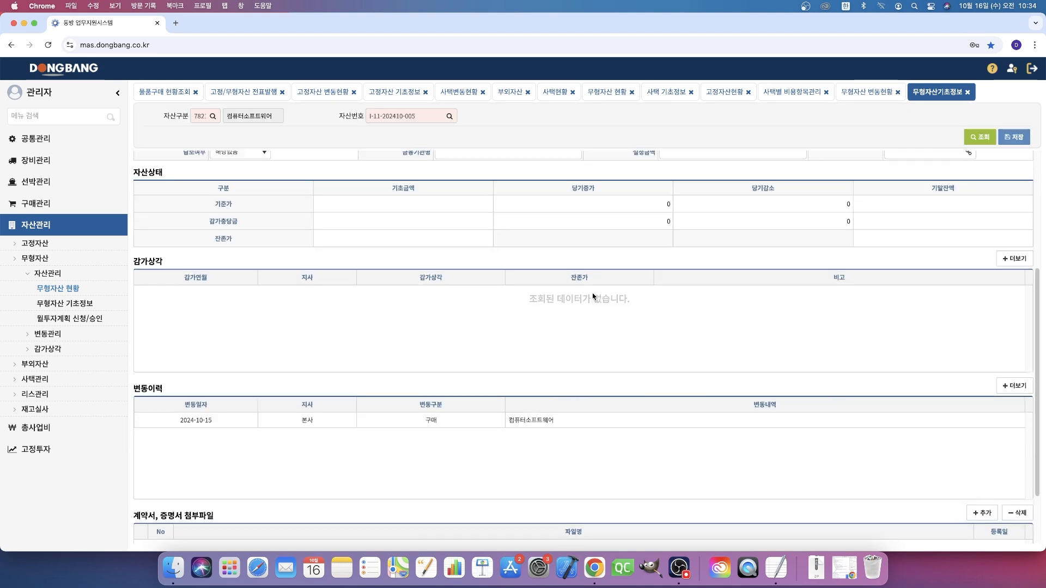
pyautogui.scroll(5, 592, 293)
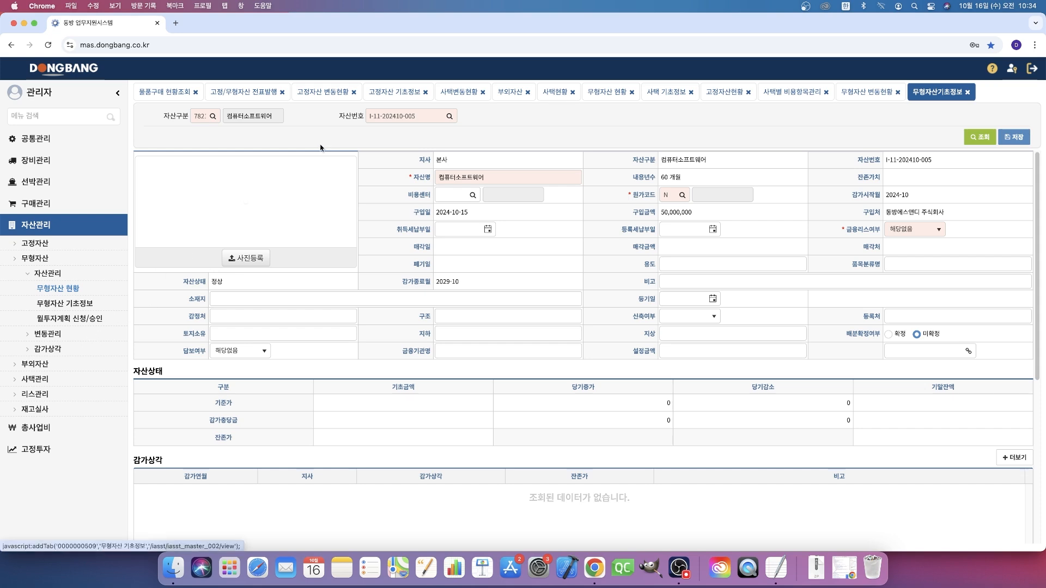
# - Open 자산별 배분관리 under the 감가상각 group of 무형자산
pyautogui.click(64, 353)
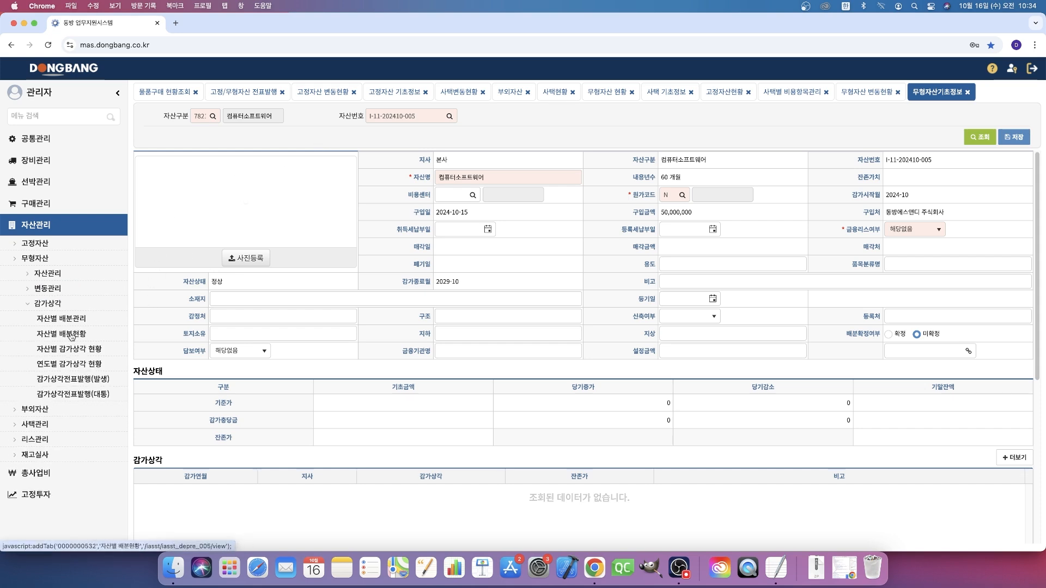
pyautogui.click(68, 319)
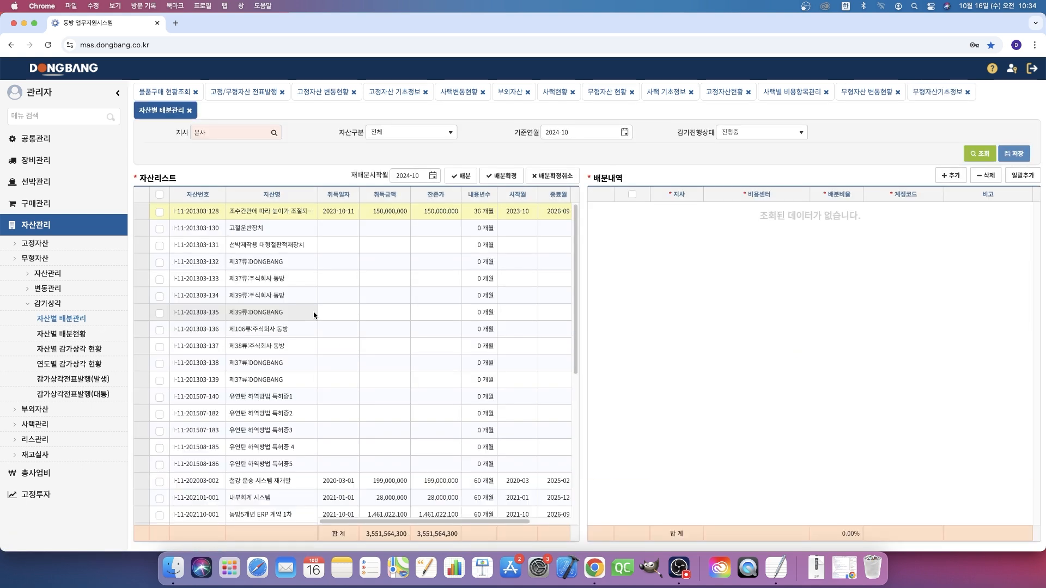
# - Filter the asset list to 자산구분 컴퓨터소프트웨어 and compare the 배분내역 of 동방5개년 ERP 계약 1차, 철강 운송 시스템 재개발 and 내부회계 시스템
pyautogui.click(420, 132)
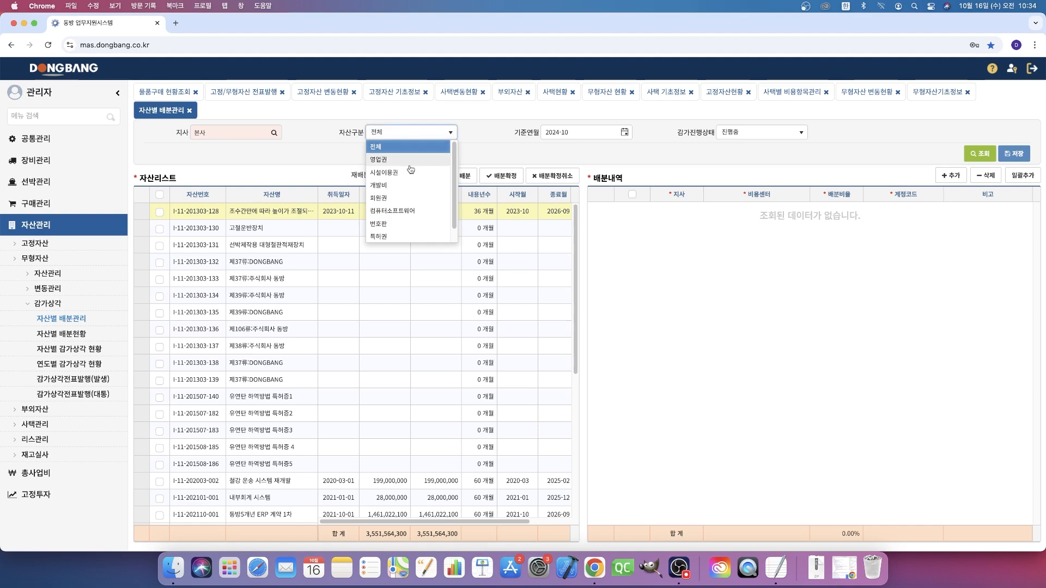
pyautogui.click(410, 211)
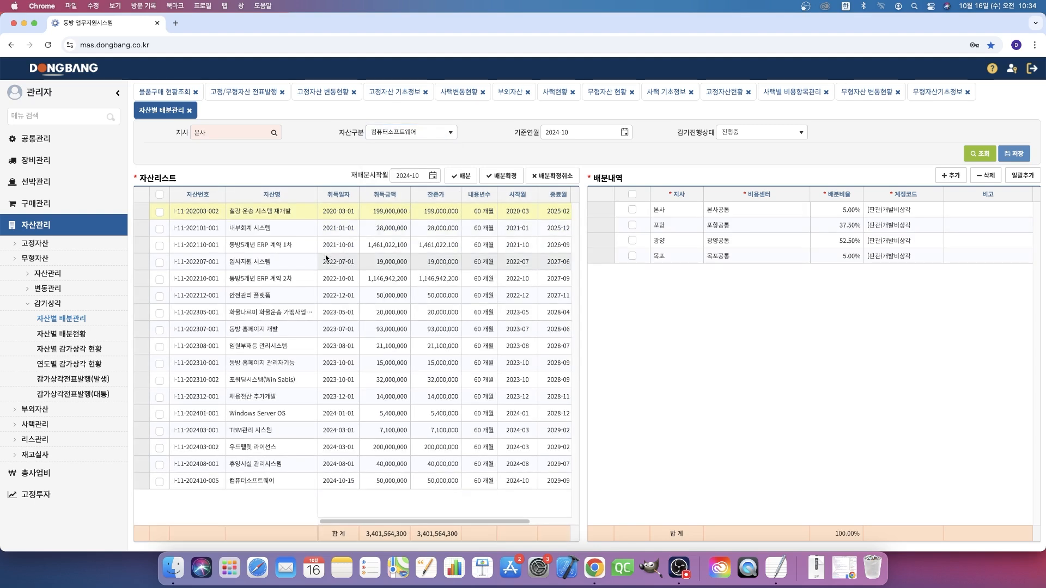
pyautogui.click(283, 246)
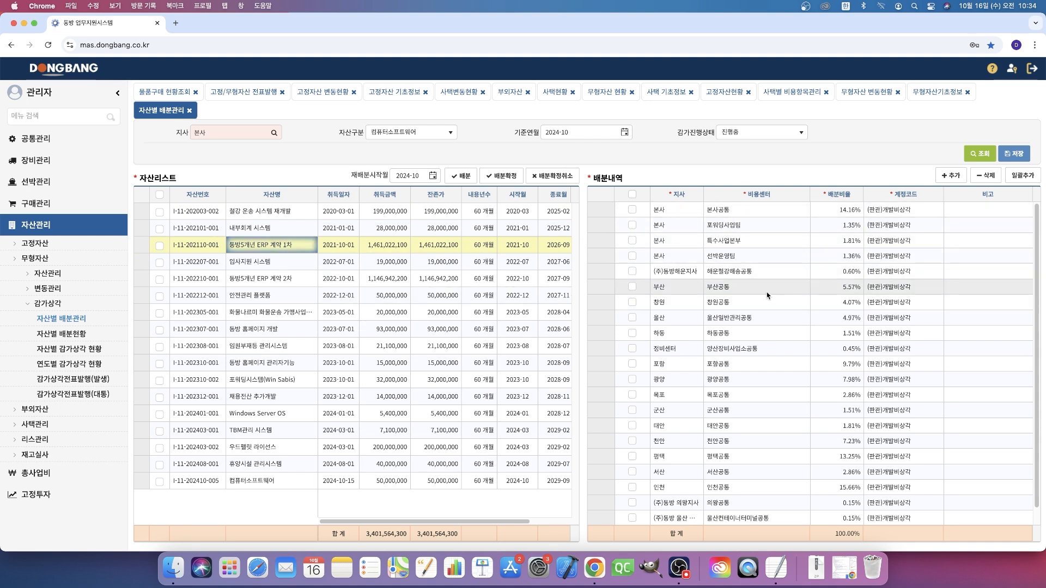
pyautogui.scroll(-1, 771, 299)
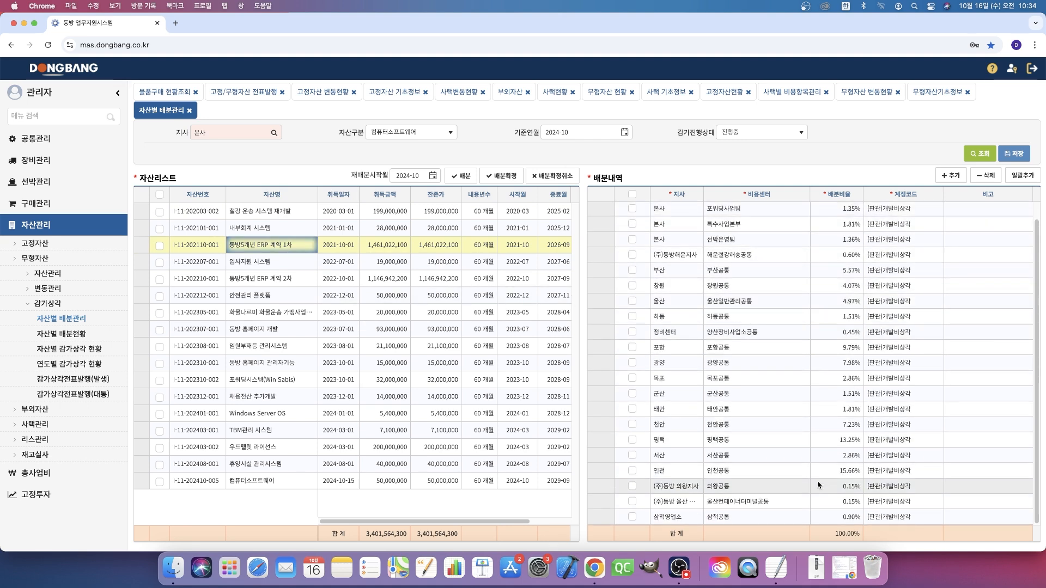
pyautogui.scroll(1, 828, 499)
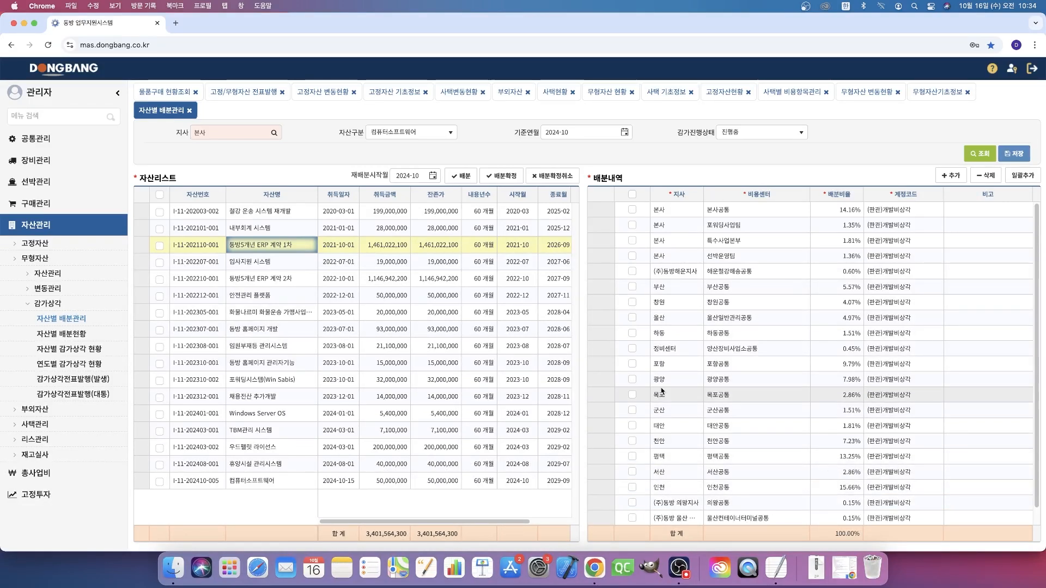
pyautogui.click(290, 216)
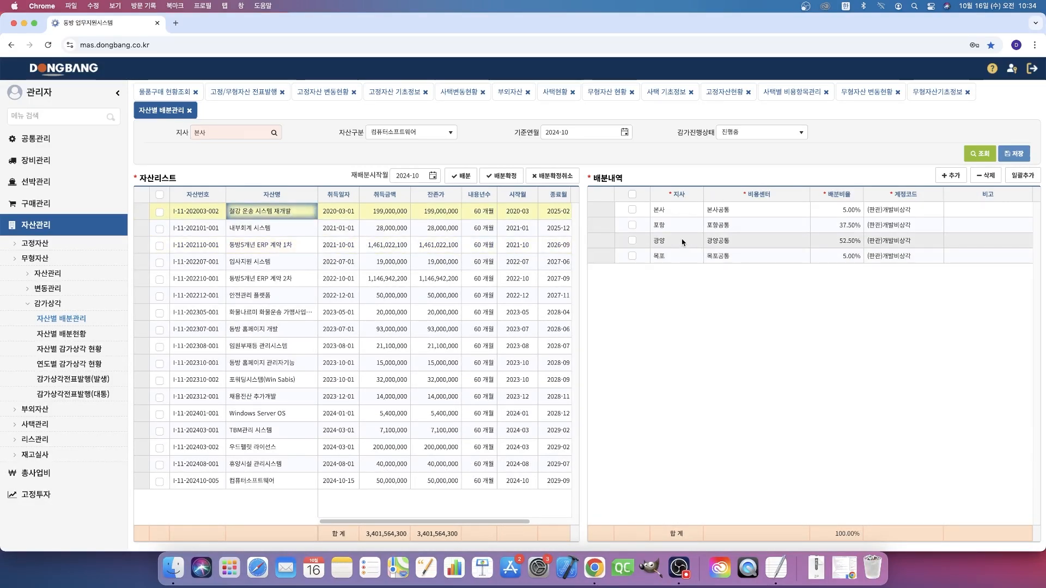
pyautogui.click(309, 229)
pyautogui.click(698, 270)
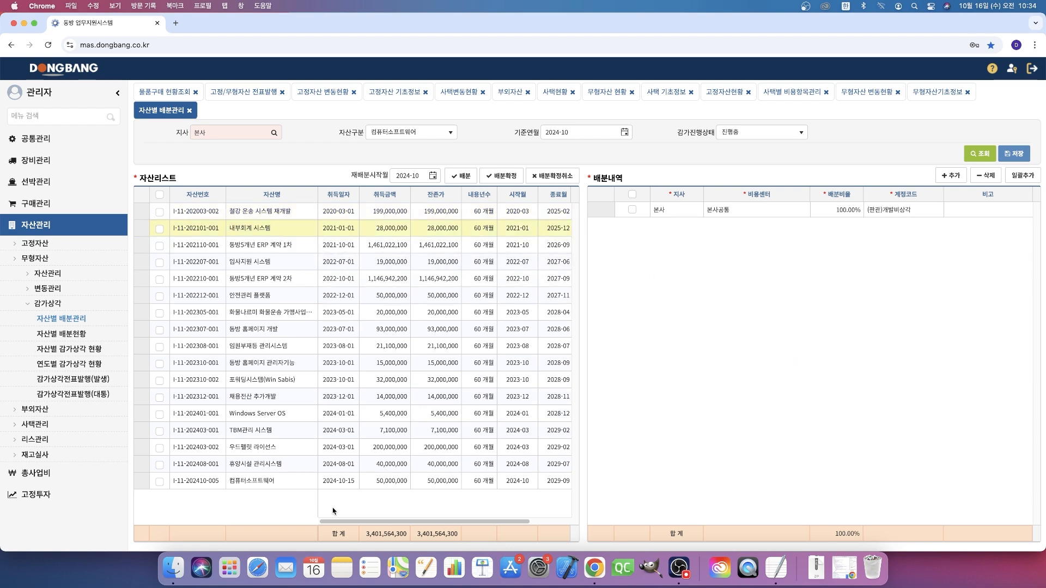
pyautogui.click(276, 480)
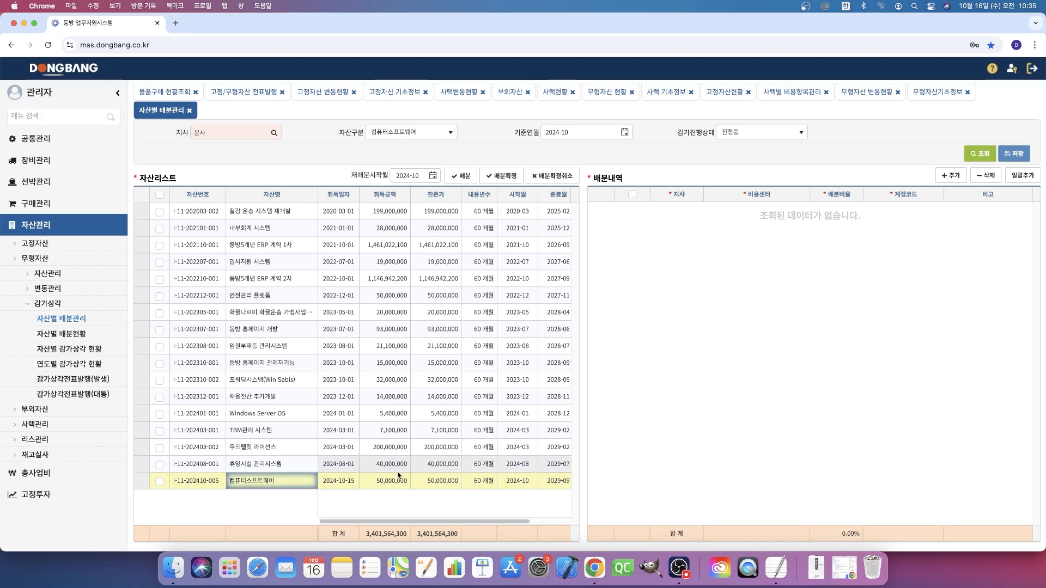
pyautogui.moveTo(445, 522); pyautogui.dragTo(485, 523)
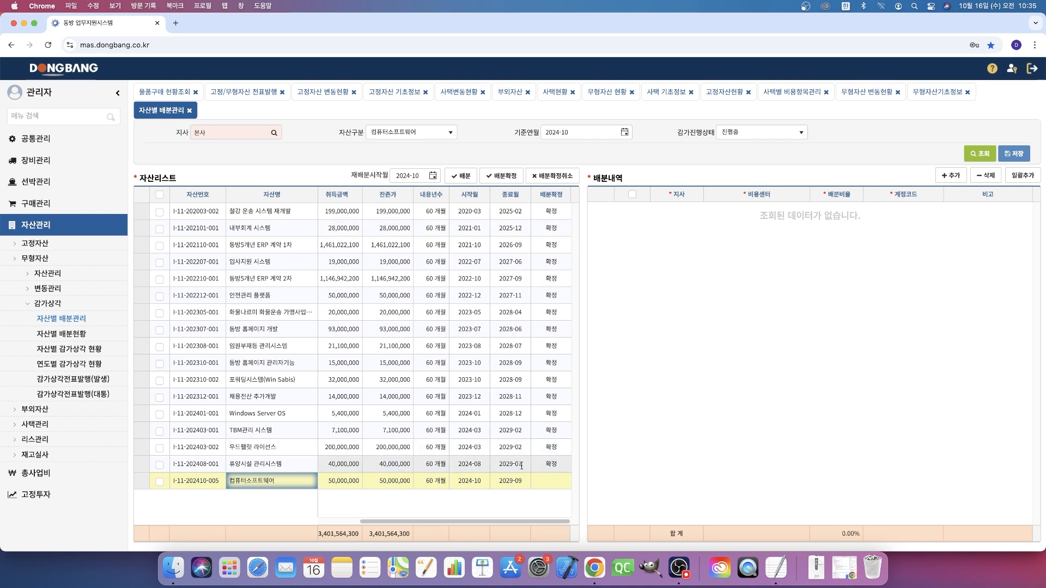
pyautogui.click(290, 485)
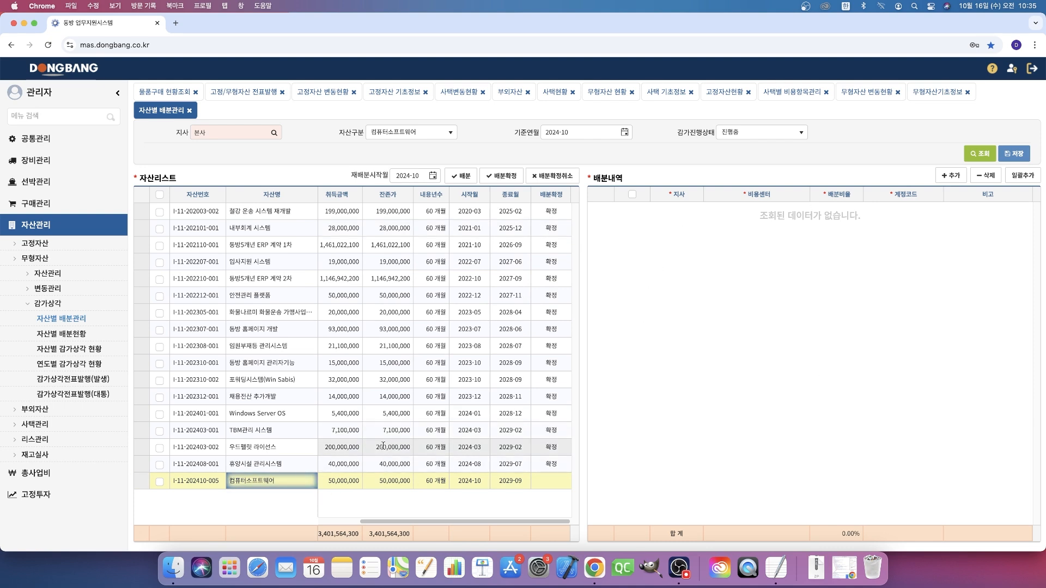
pyautogui.click(686, 393)
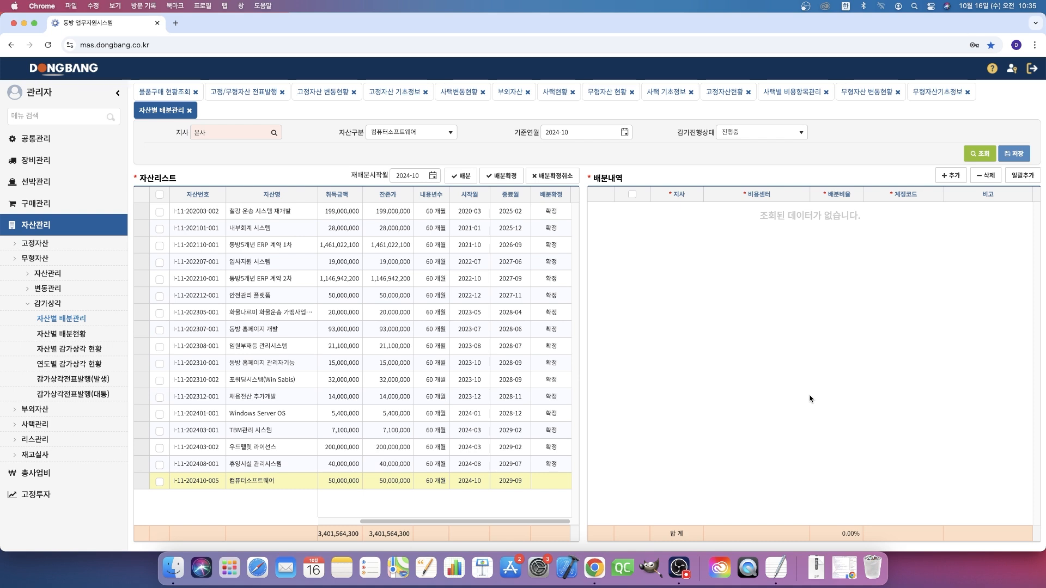
pyautogui.click(950, 176)
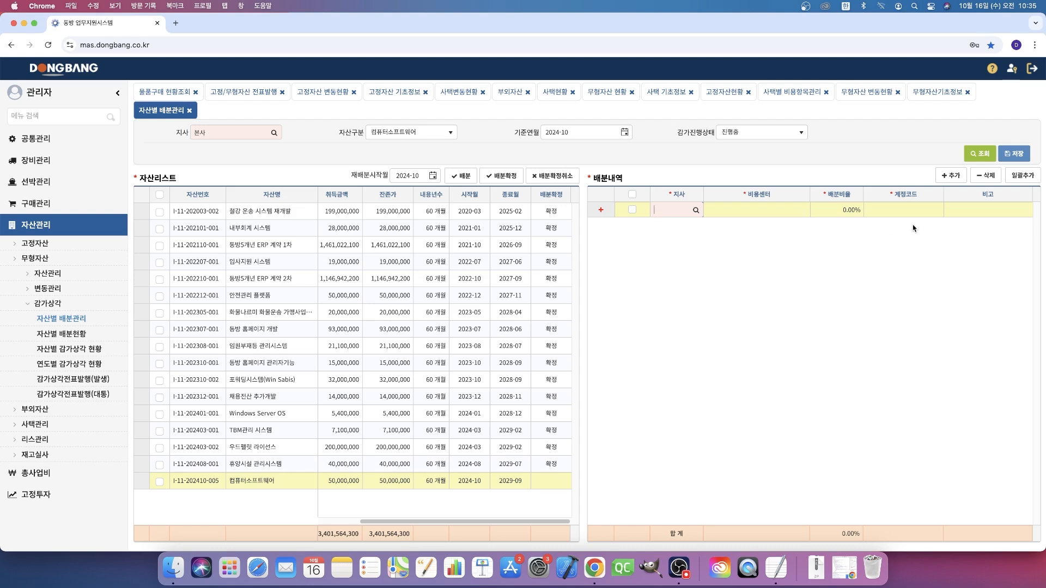
pyautogui.click(985, 176)
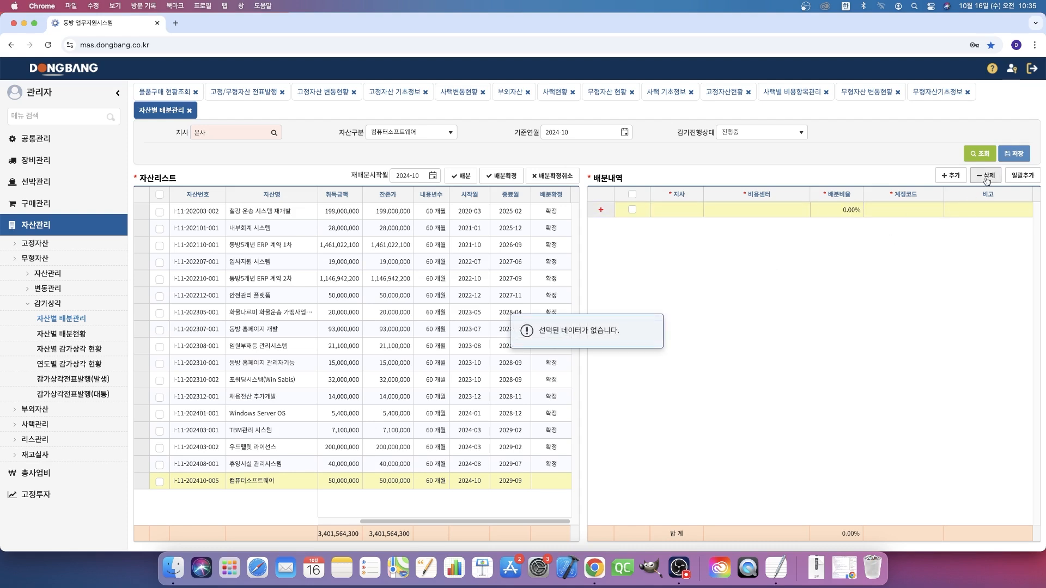
pyautogui.click(631, 210)
pyautogui.click(985, 175)
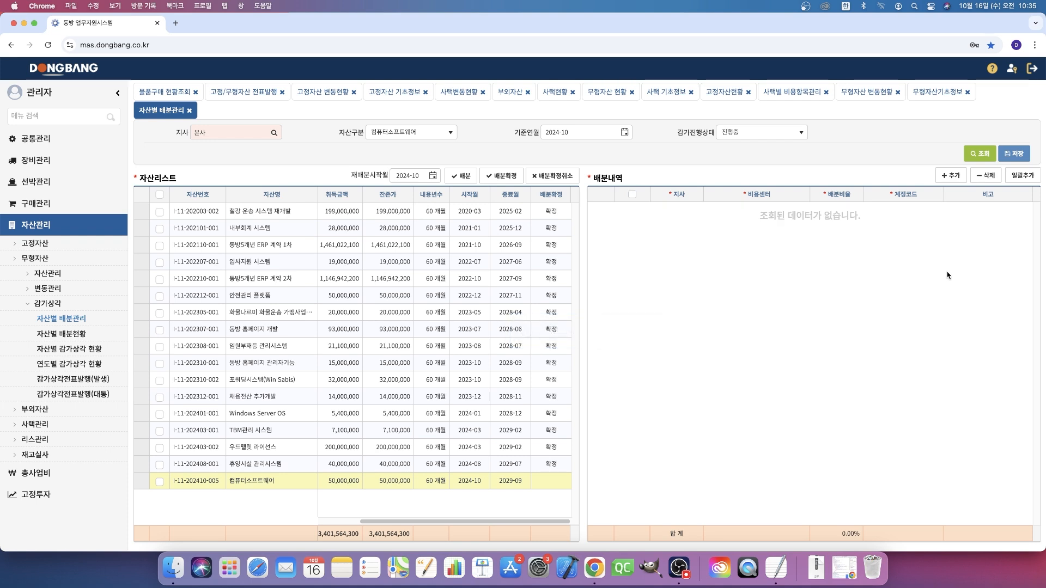
# - Bulk-add the branches 본사 and 부산 to the 배분내역 of the 컴퓨터소프트웨어 asset
pyautogui.click(1023, 179)
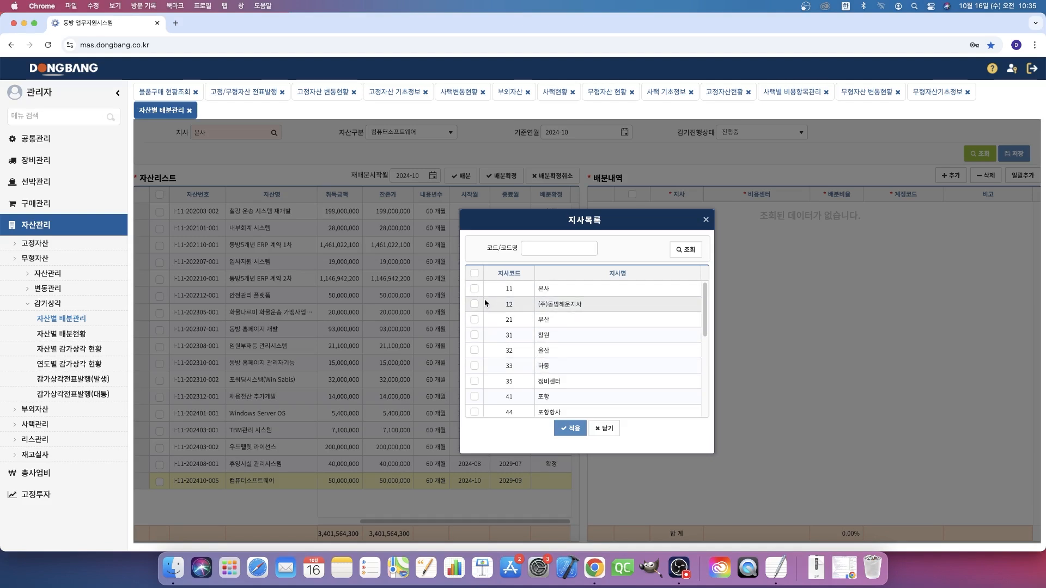
pyautogui.click(474, 319)
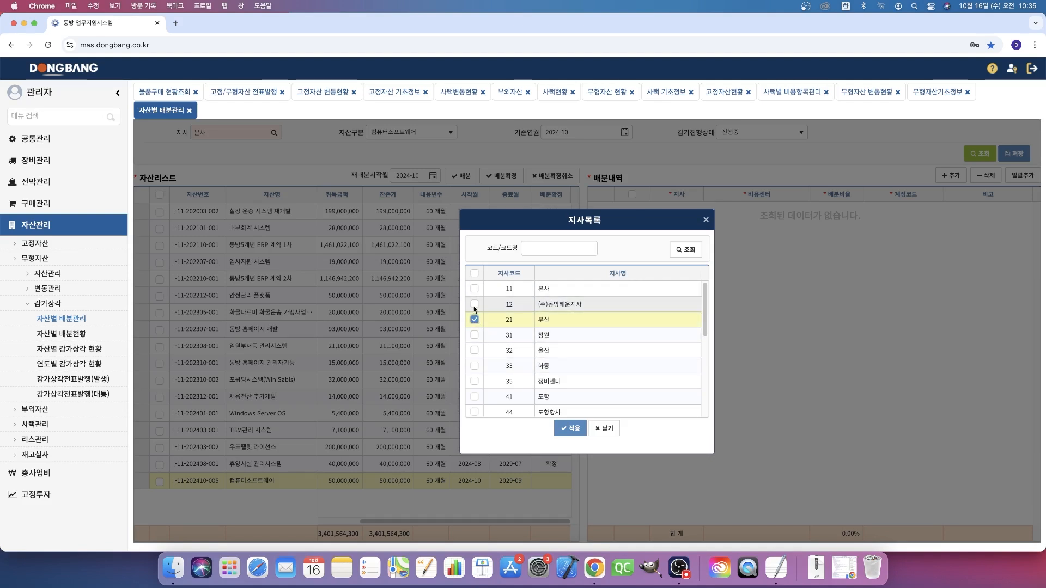
pyautogui.click(474, 289)
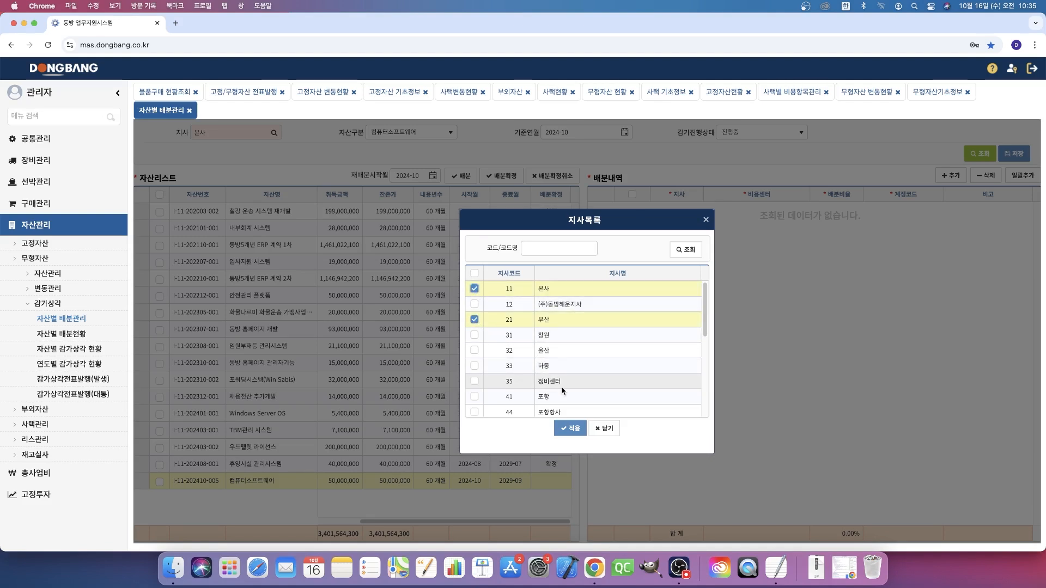
pyautogui.click(574, 428)
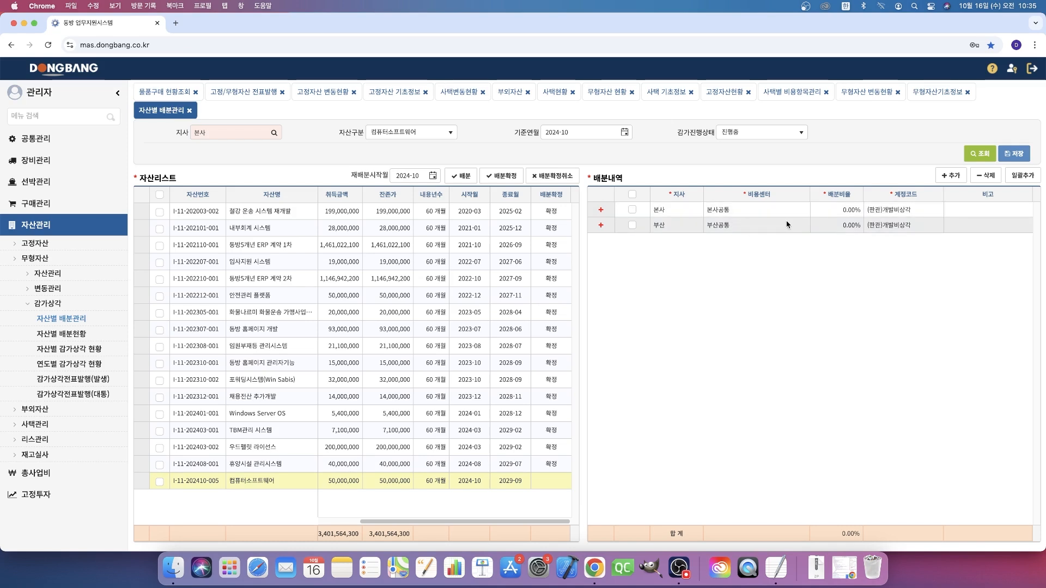
# - Set the 비용센터 of the 부산 allocation row to 부산양산영업소항만하역 from the full cost center list
pyautogui.click(739, 225)
pyautogui.click(802, 225)
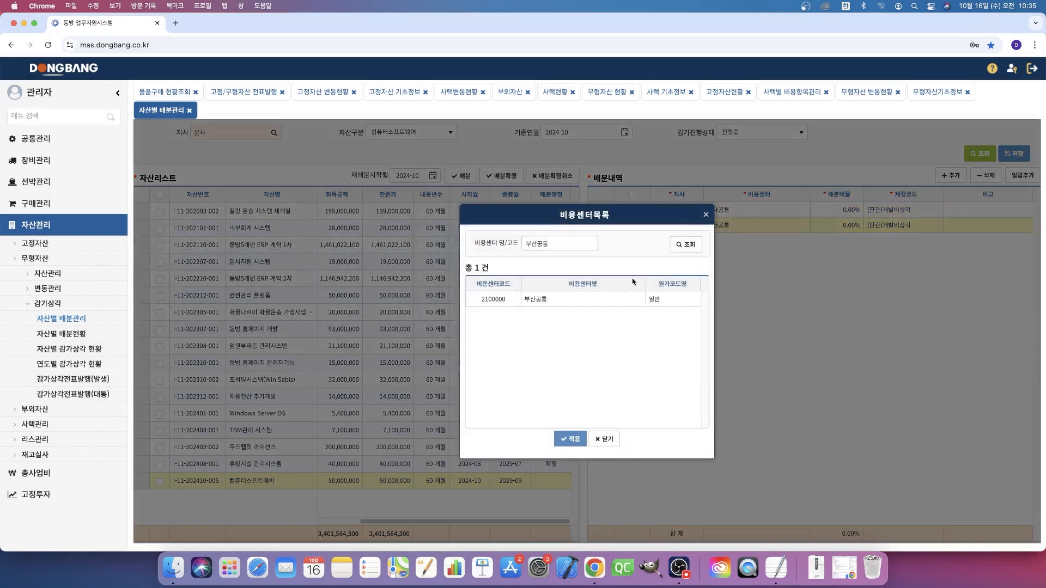
pyautogui.press('BackSpace')
pyautogui.press('Return')
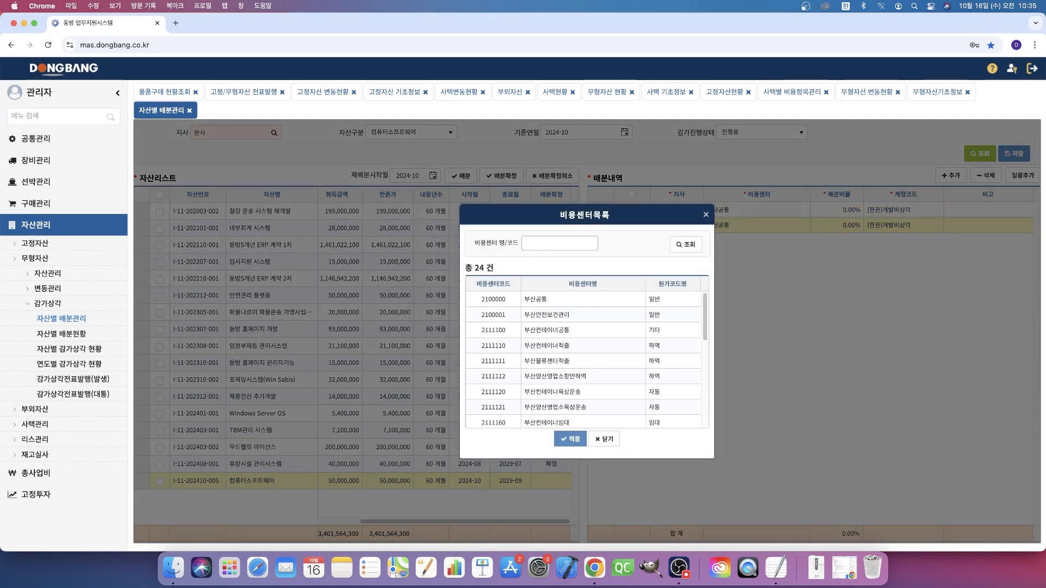
pyautogui.doubleClick(575, 375)
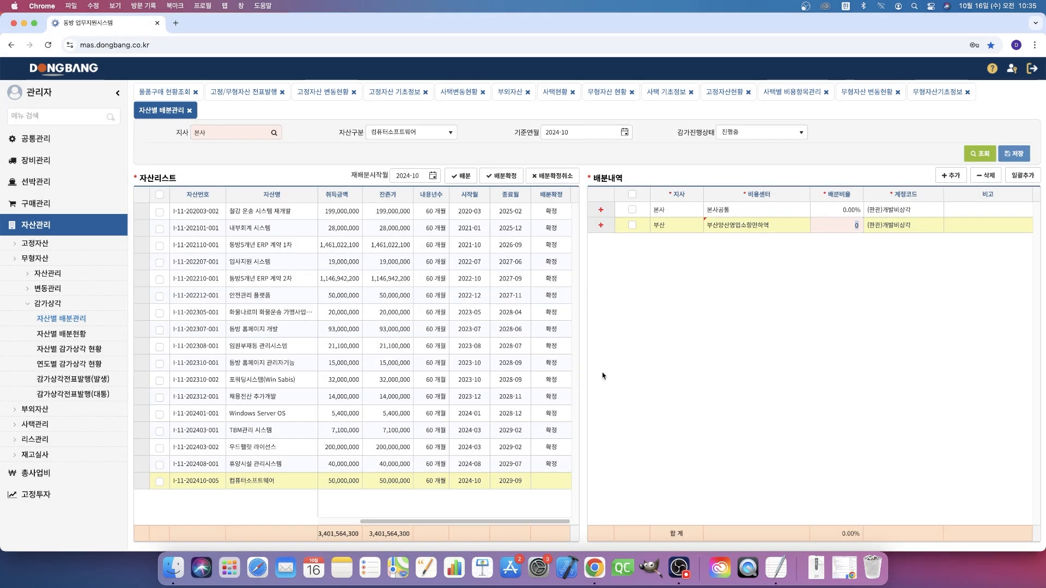
# - Search the cost centers for 공통 and set the 부산 allocation row's 비용센터 back to 부산공통
pyautogui.click(765, 226)
pyautogui.write('고')
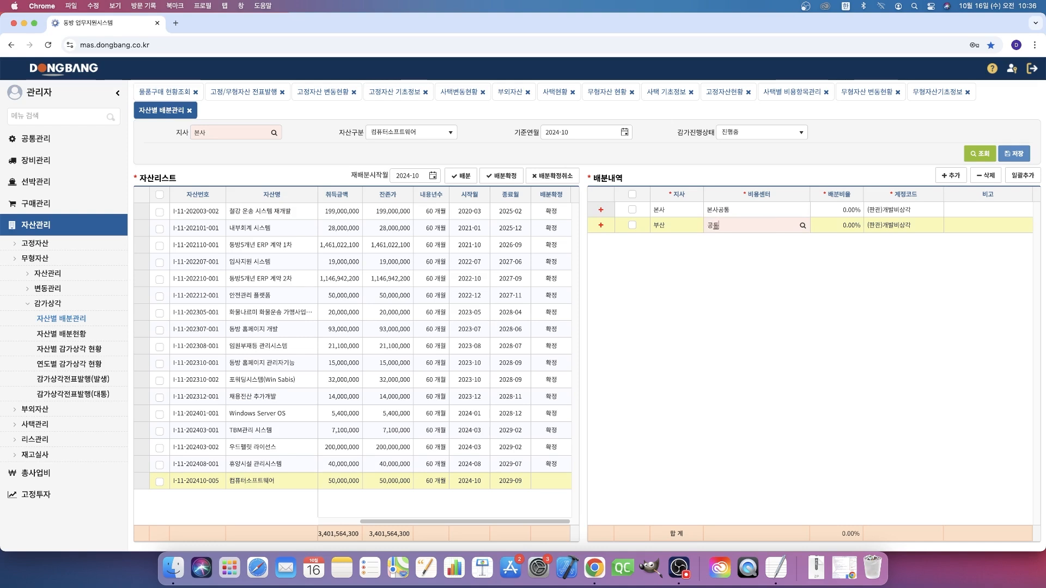
pyautogui.write('통')
pyautogui.press('Return')
pyautogui.doubleClick(562, 303)
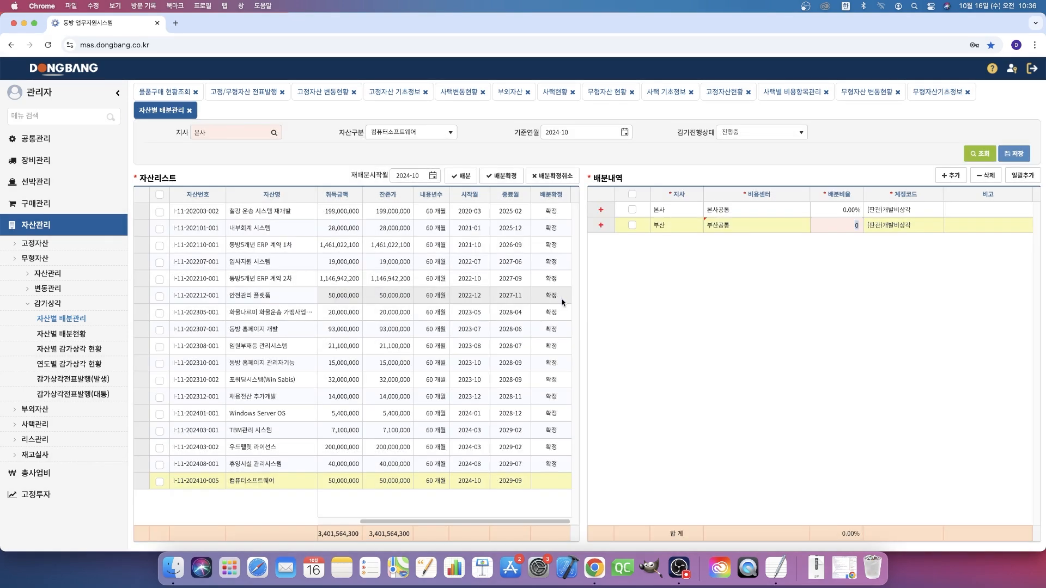
# - Set the 배분비율 to 75% for 본사 and 25% for 부산, and save the allocation
pyautogui.click(852, 216)
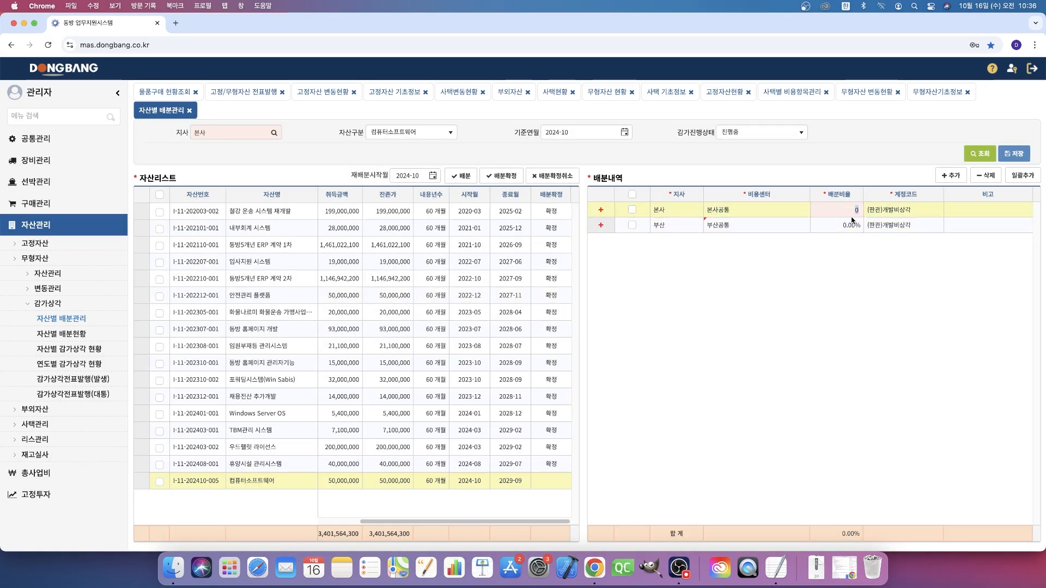
pyautogui.click(838, 224)
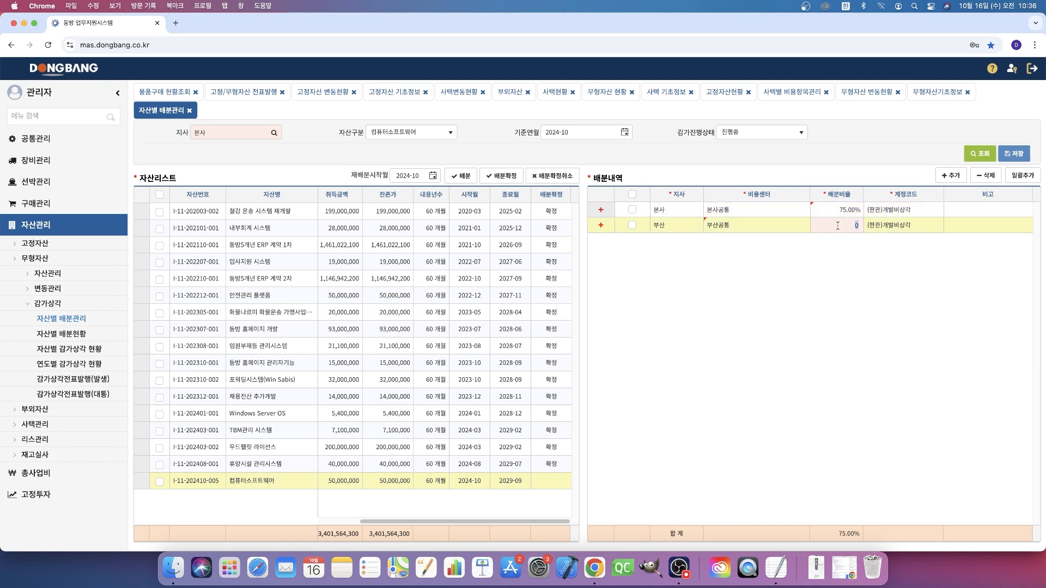
pyautogui.click(913, 302)
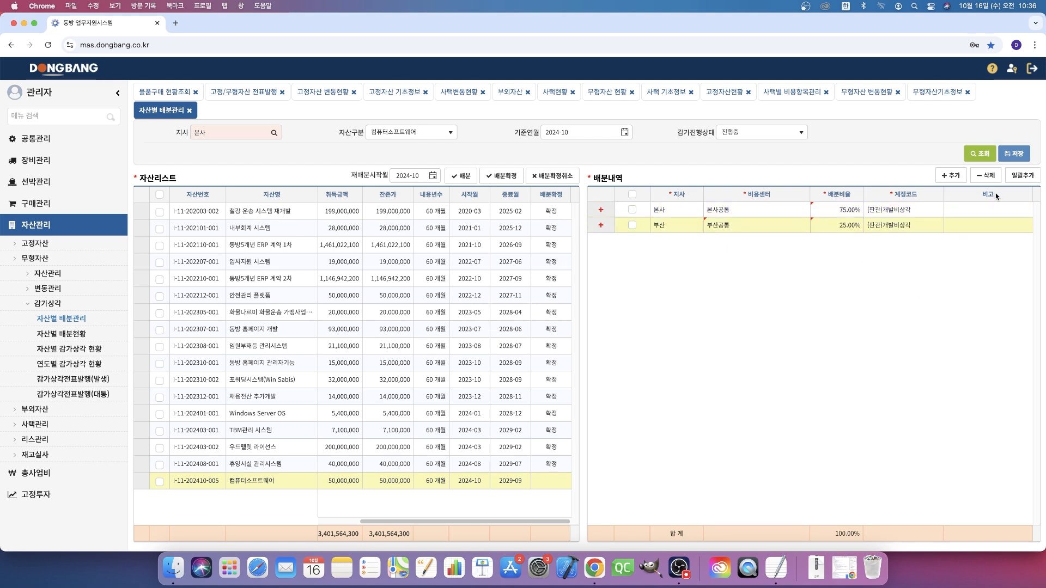
pyautogui.click(1013, 154)
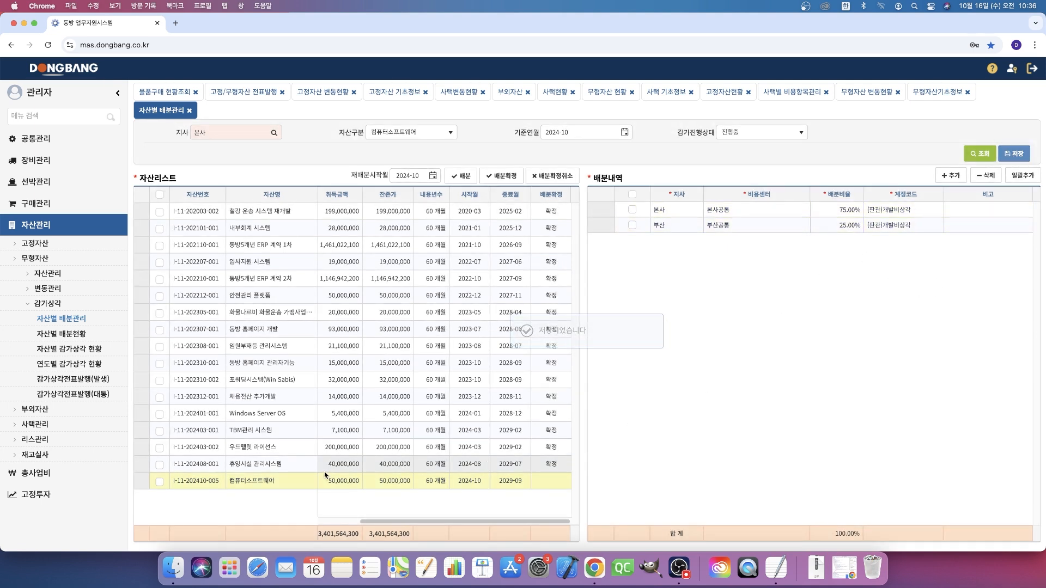
# - Review the saved 배분내역 of the 컴퓨터소프트웨어 asset, checking the 비용센터 and 배분비율 of the 본사 and 부산 rows
pyautogui.moveTo(281, 483); pyautogui.dragTo(229, 483)
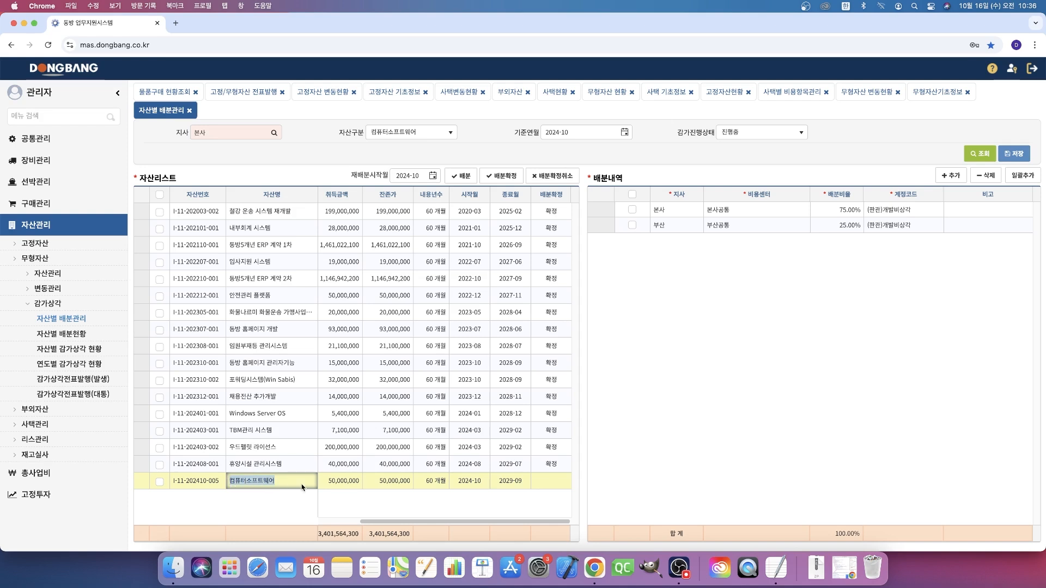
pyautogui.click(301, 485)
pyautogui.click(702, 355)
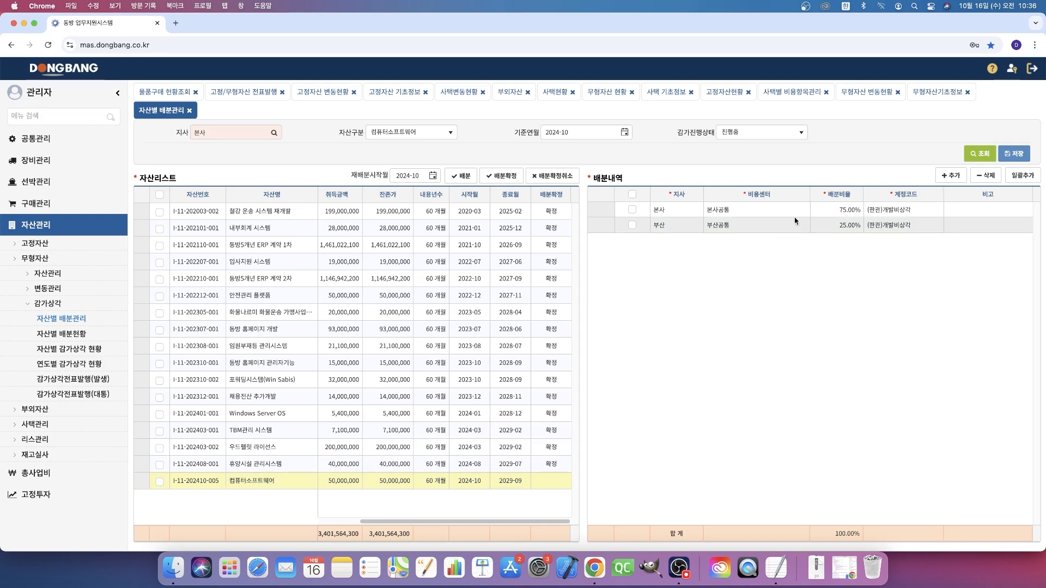
pyautogui.click(836, 211)
pyautogui.click(845, 277)
pyautogui.click(752, 226)
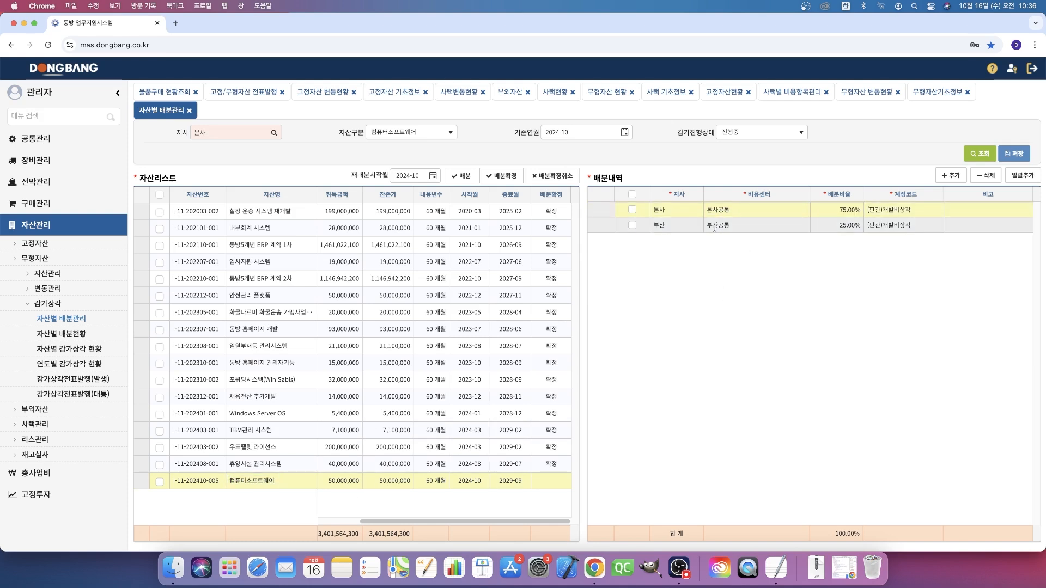
pyautogui.click(823, 228)
pyautogui.click(845, 312)
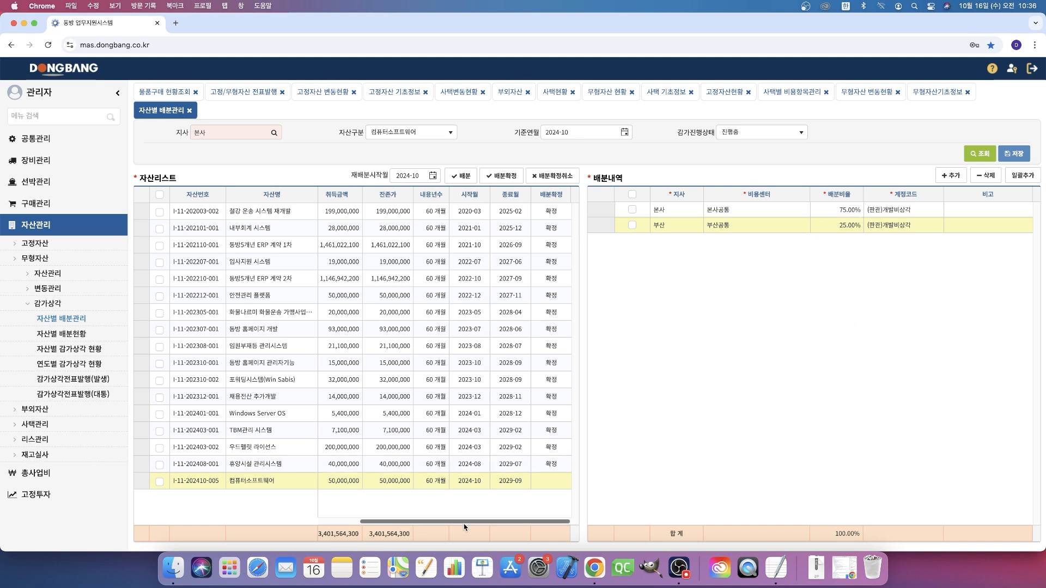
pyautogui.click(291, 485)
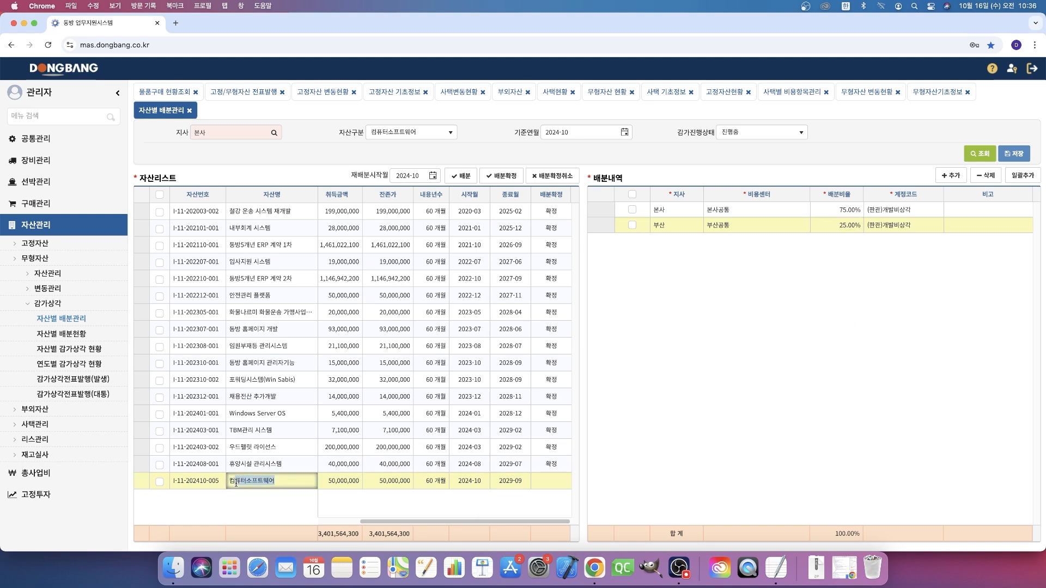
pyautogui.click(773, 328)
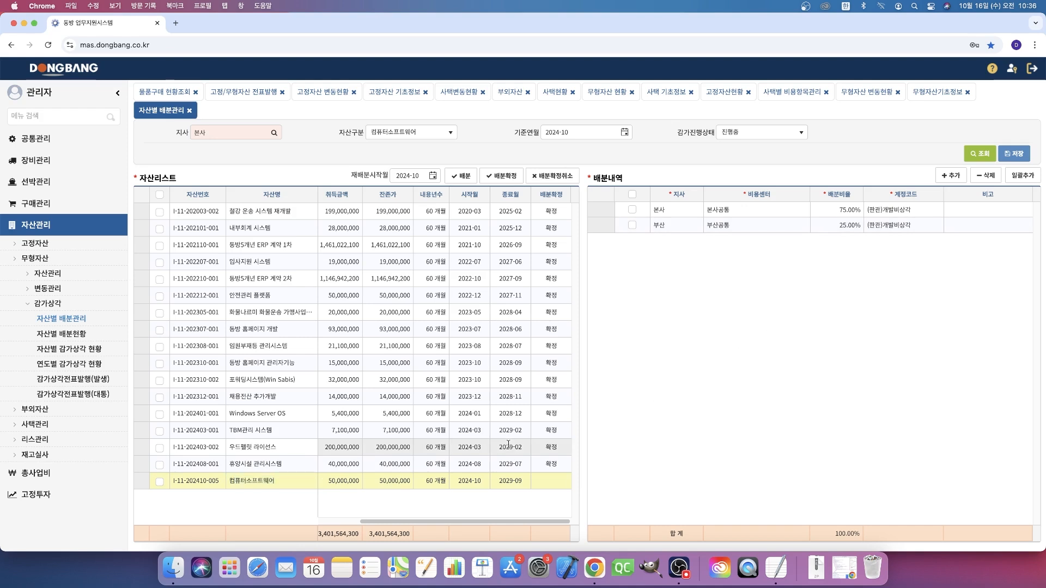
# - Execute the allocation of the 컴퓨터소프트웨어 asset with 재배분시작월 2024-10 and accept the confirmation
pyautogui.click(160, 483)
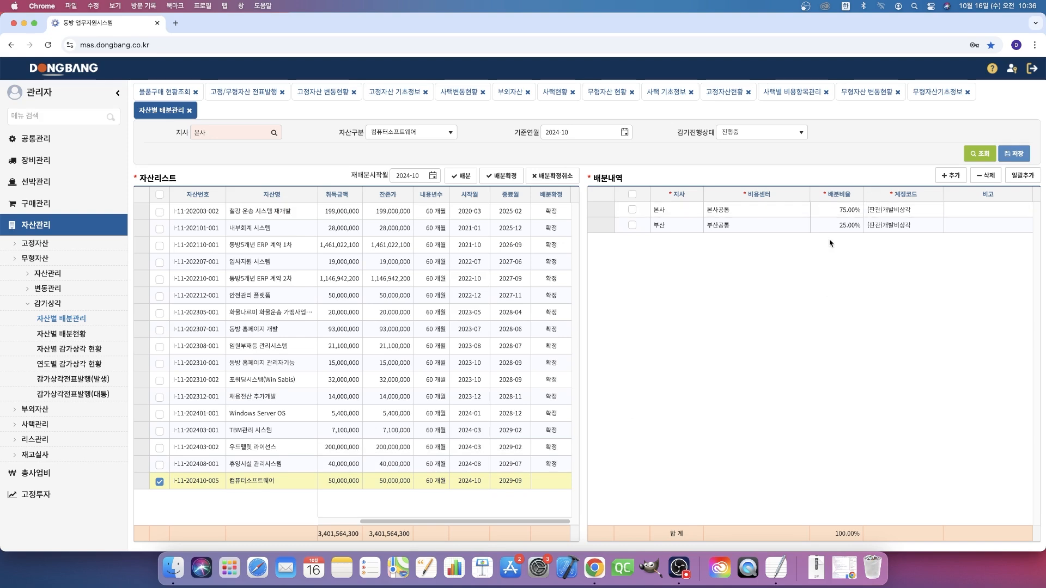
pyautogui.click(461, 175)
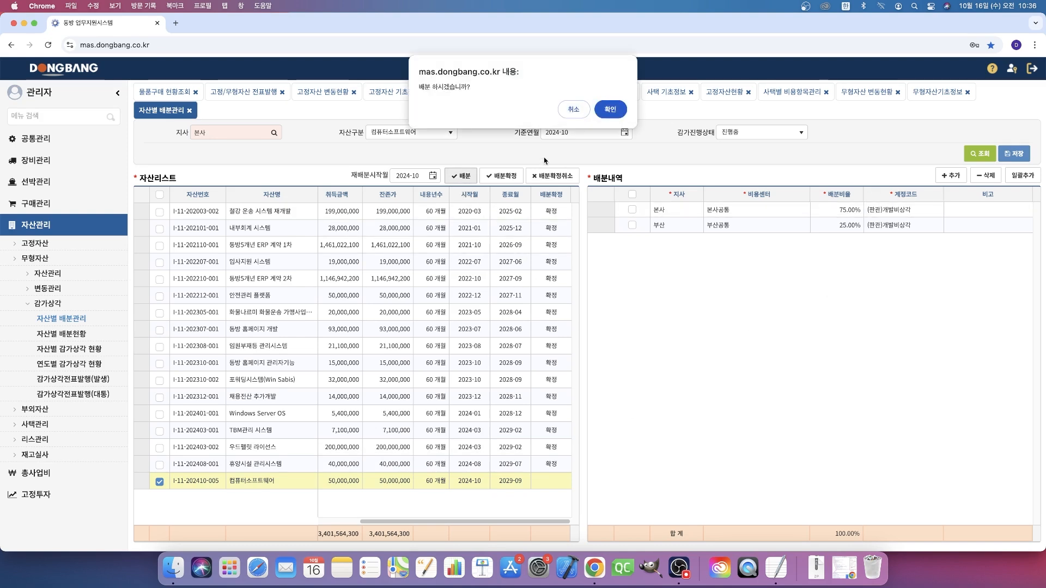
pyautogui.click(573, 109)
pyautogui.moveTo(356, 180); pyautogui.dragTo(382, 176)
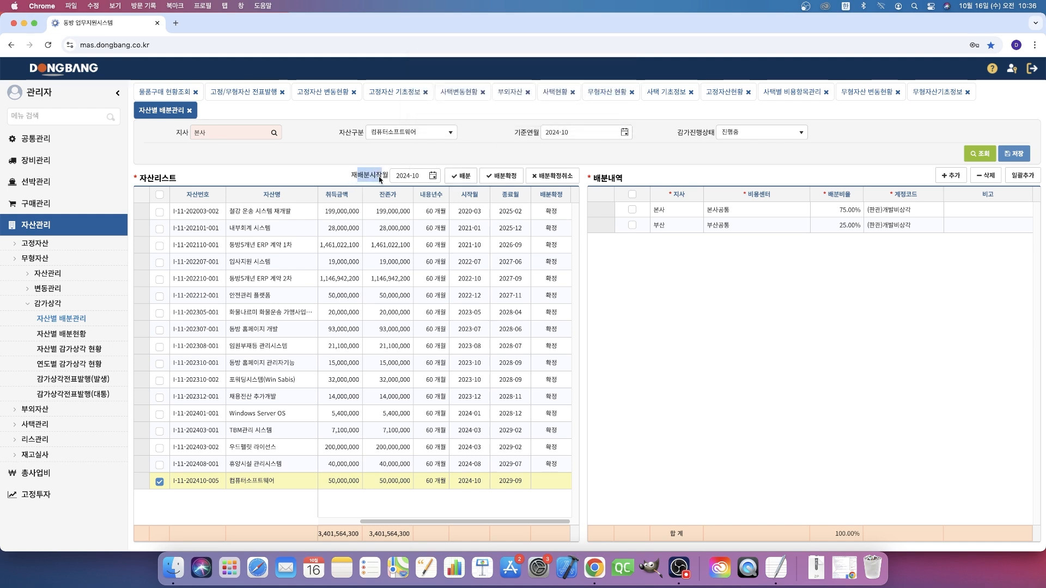
pyautogui.click(690, 328)
pyautogui.click(463, 175)
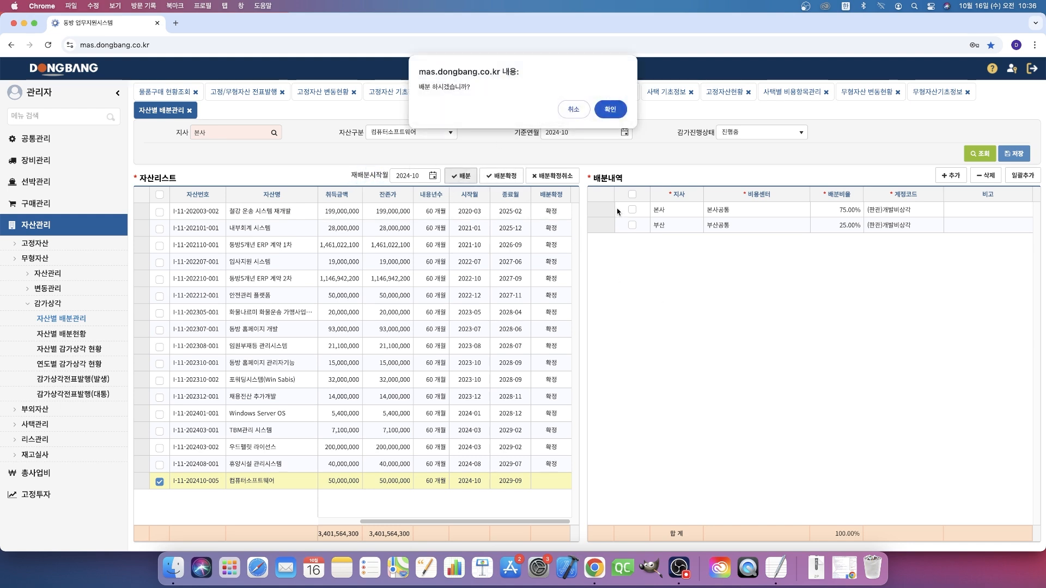
pyautogui.click(613, 113)
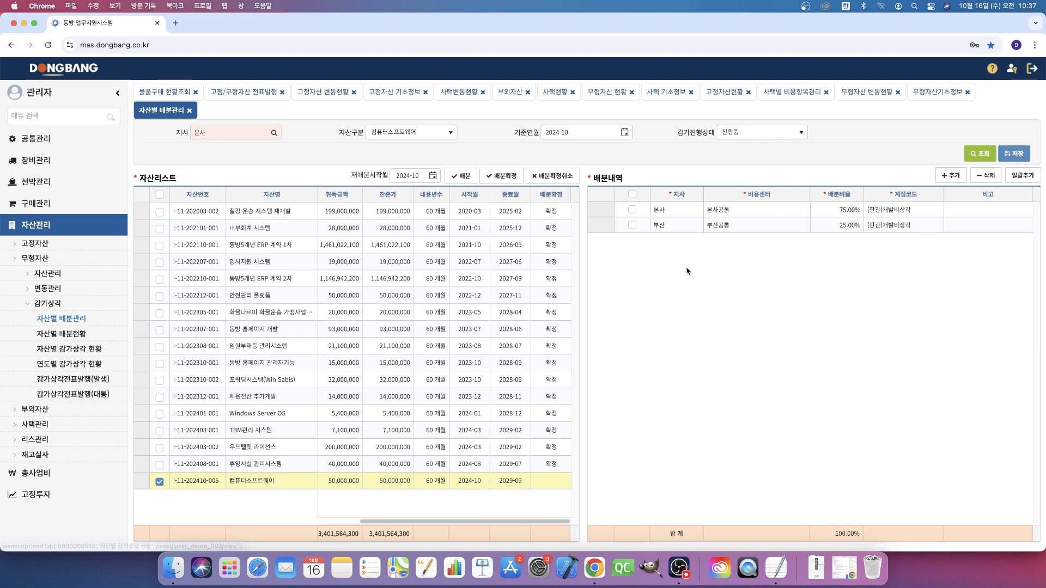
pyautogui.click(73, 335)
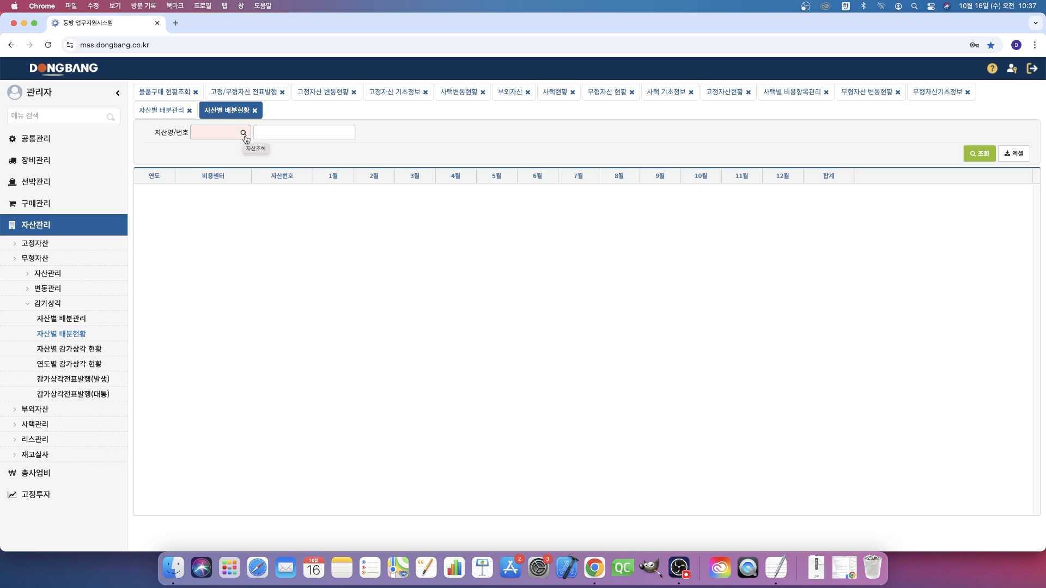
pyautogui.click(244, 134)
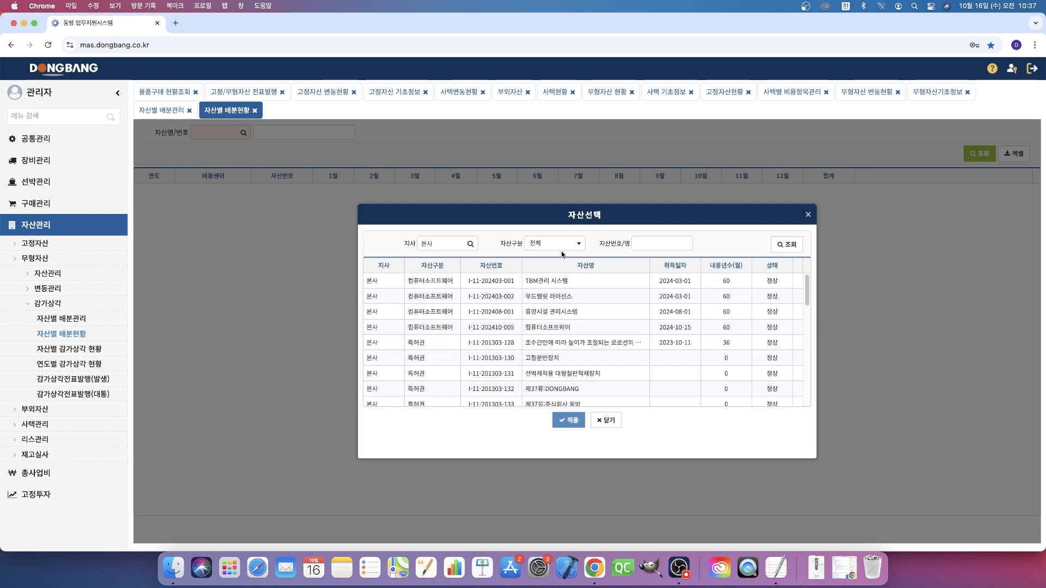
pyautogui.click(562, 248)
pyautogui.click(557, 328)
pyautogui.scroll(-5, 544, 324)
pyautogui.doubleClick(553, 402)
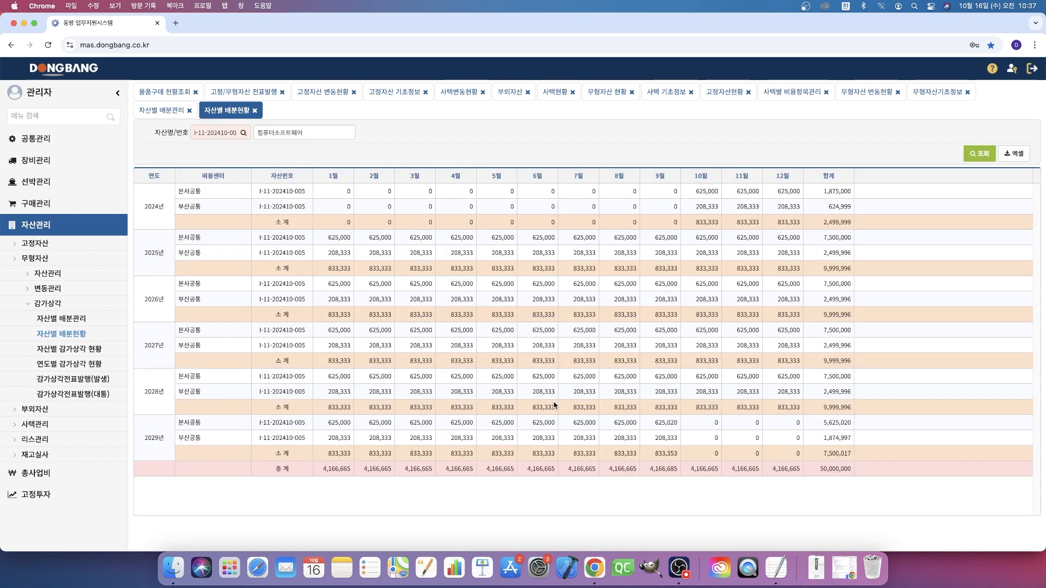
# - Examine the monthly allocated amounts of 본사공통 and 부산공통 from October 2024 to September 2029, including the 총계 row
pyautogui.click(214, 197)
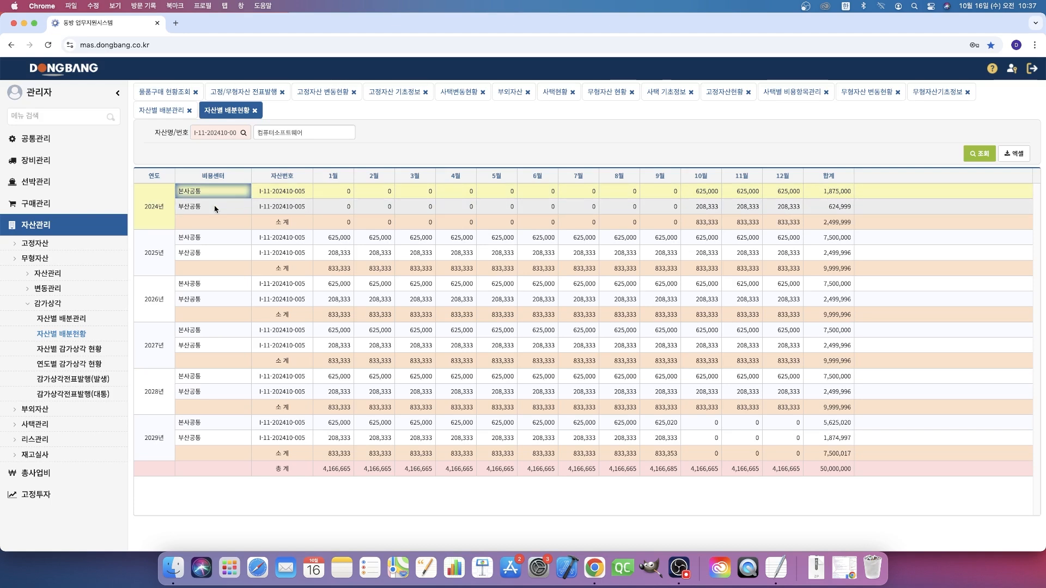
pyautogui.click(692, 196)
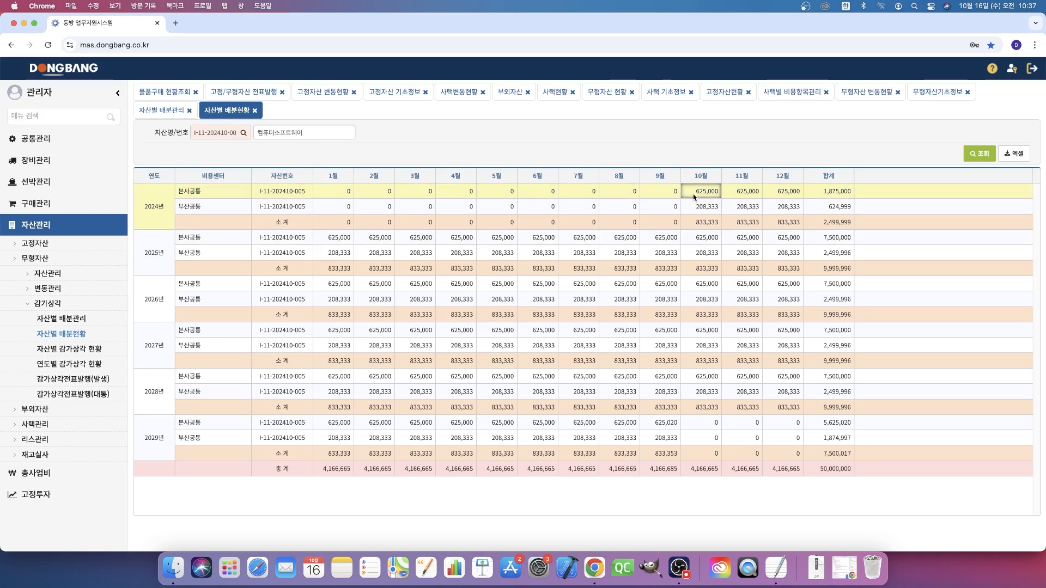
pyautogui.click(659, 423)
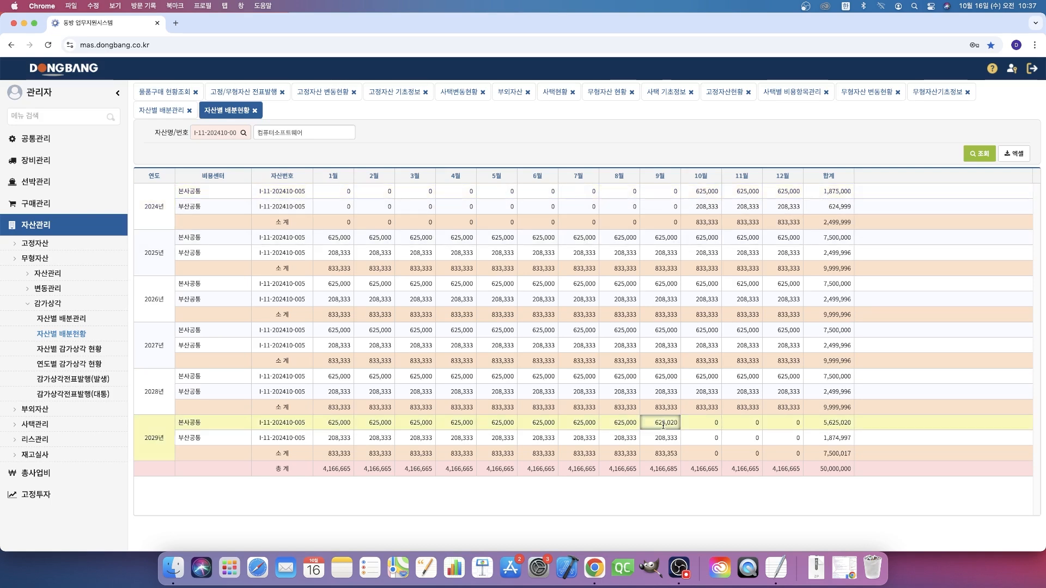
pyautogui.click(700, 453)
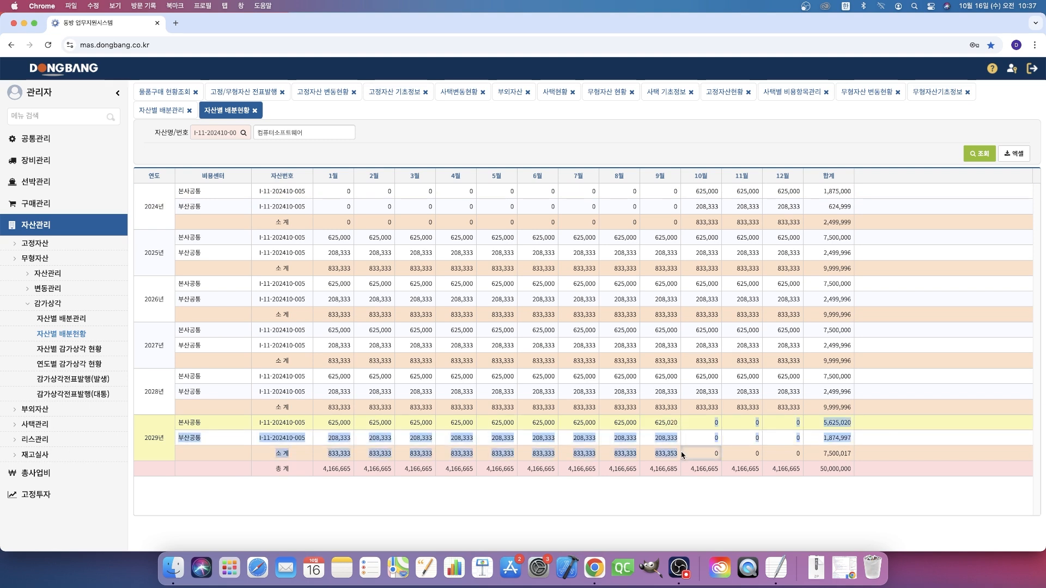
pyautogui.click(810, 470)
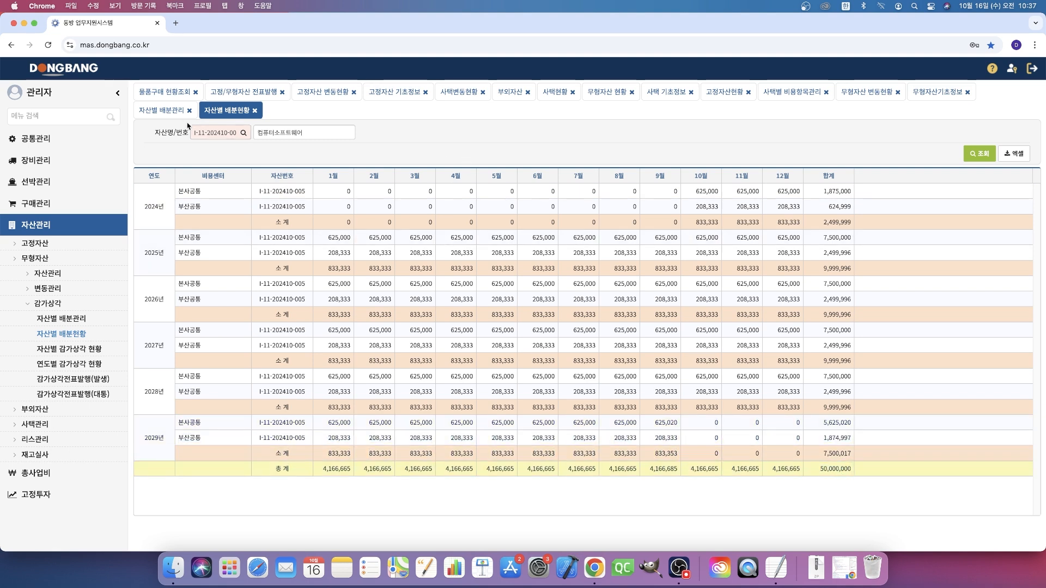
# - Return to 자산별 배분관리 and confirm the allocation of the 컴퓨터소프트웨어 asset with 배분확정
pyautogui.click(161, 110)
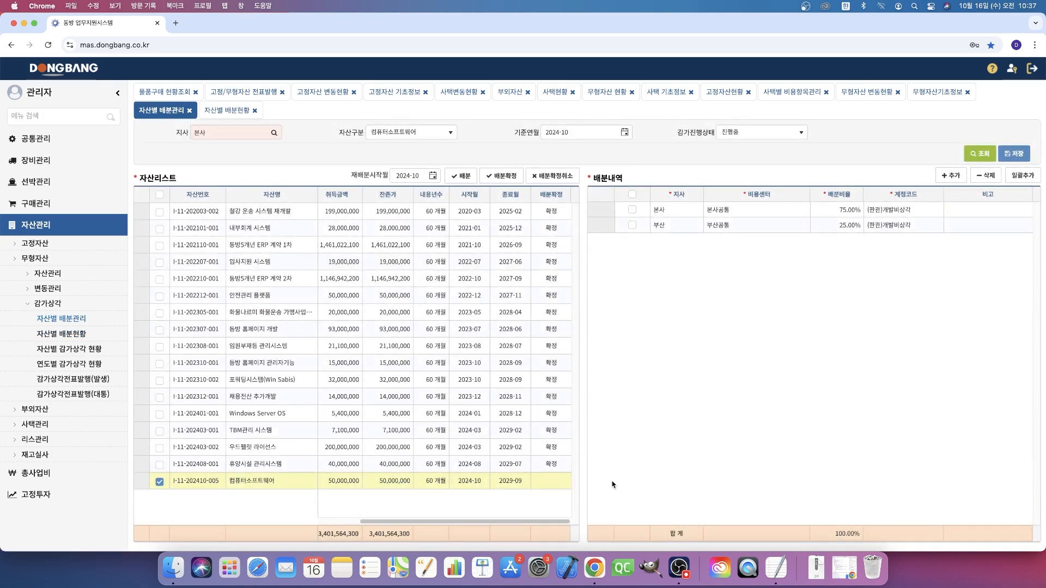
pyautogui.click(564, 486)
pyautogui.click(501, 175)
pyautogui.click(609, 108)
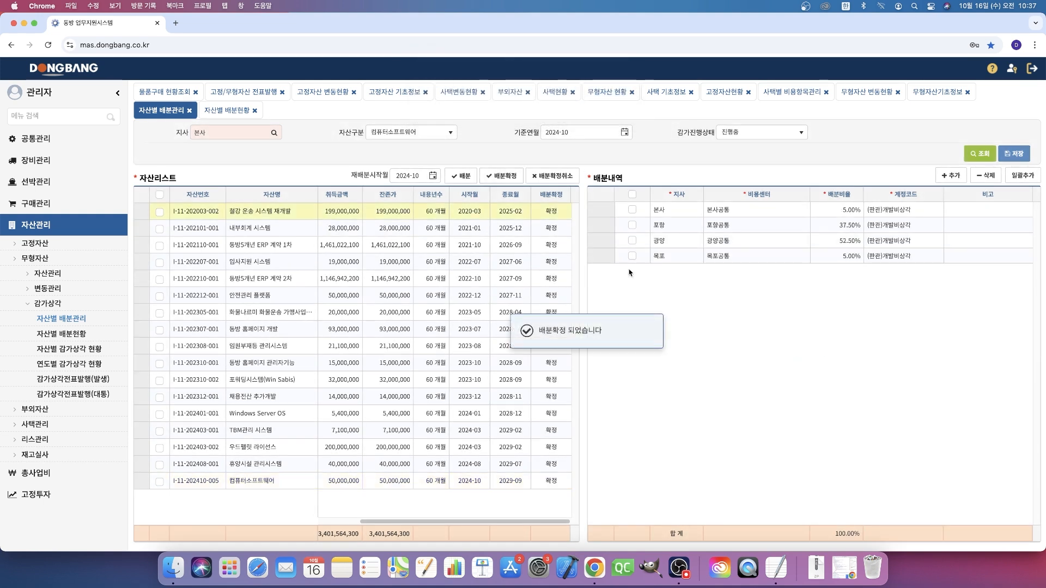
# - Check the 배분내역 of the confirmed 컴퓨터소프트웨어 asset, sorting its rows by 비용센터 and marking the 부산 row
pyautogui.click(510, 480)
pyautogui.click(756, 196)
pyautogui.click(740, 223)
pyautogui.click(642, 213)
pyautogui.moveTo(642, 212); pyautogui.dragTo(637, 218)
pyautogui.click(632, 225)
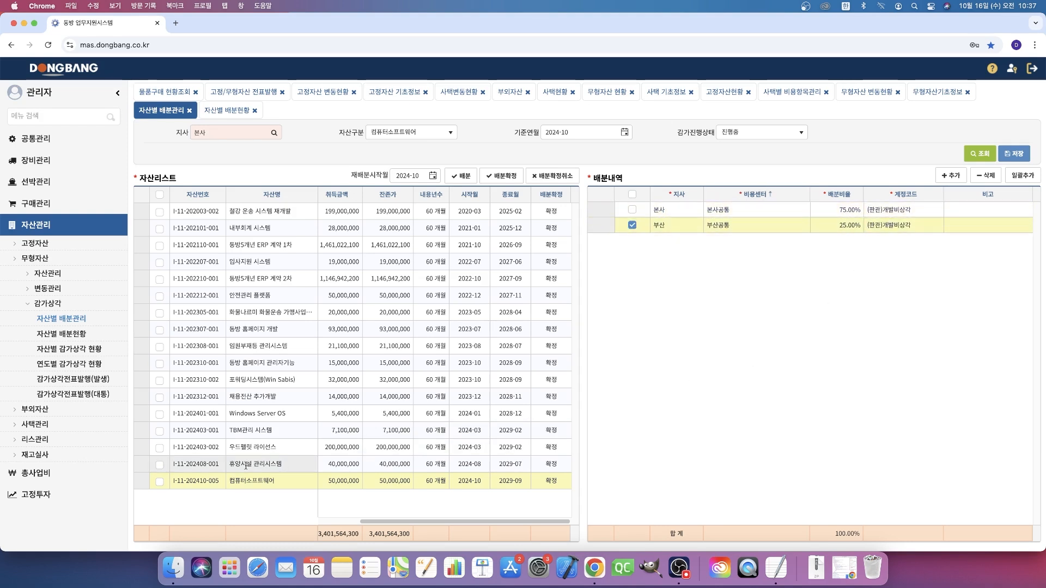
# - Cancel the 배분확정 of the 컴퓨터소프트웨어 asset and redisplay its 배분내역
pyautogui.click(159, 482)
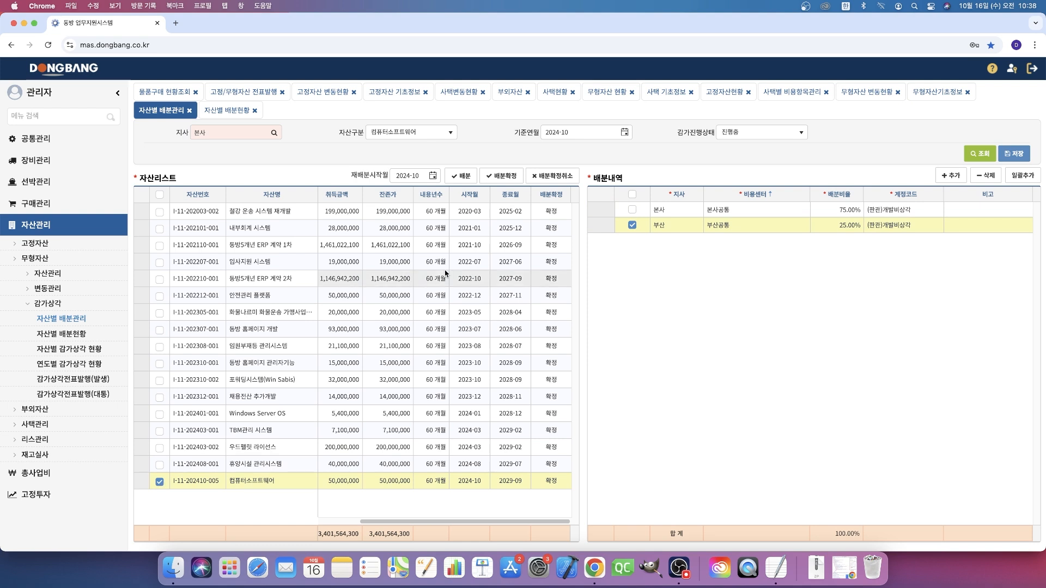
pyautogui.click(560, 176)
pyautogui.click(609, 107)
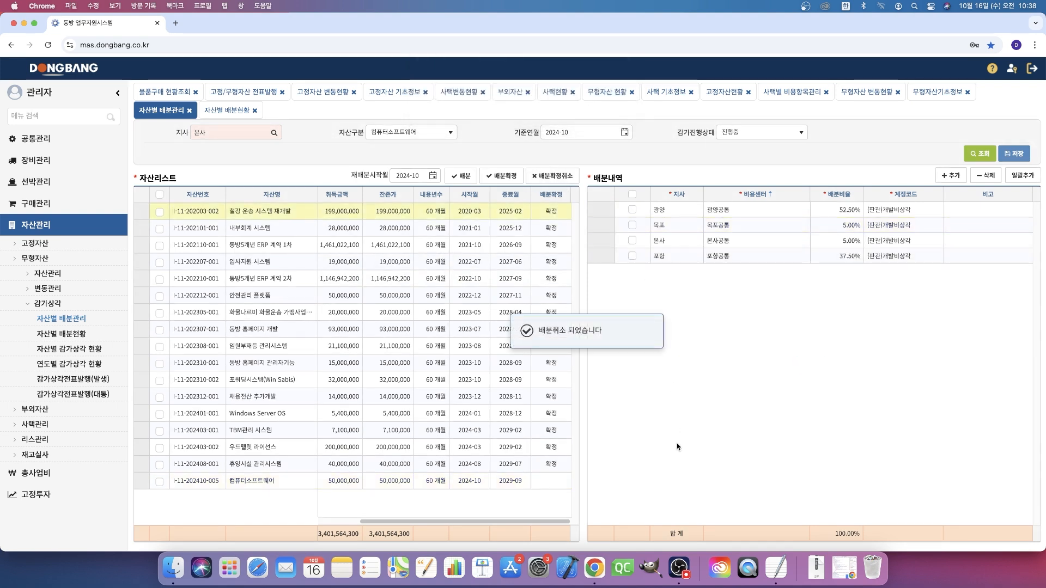
pyautogui.click(387, 480)
pyautogui.click(735, 225)
pyautogui.click(739, 307)
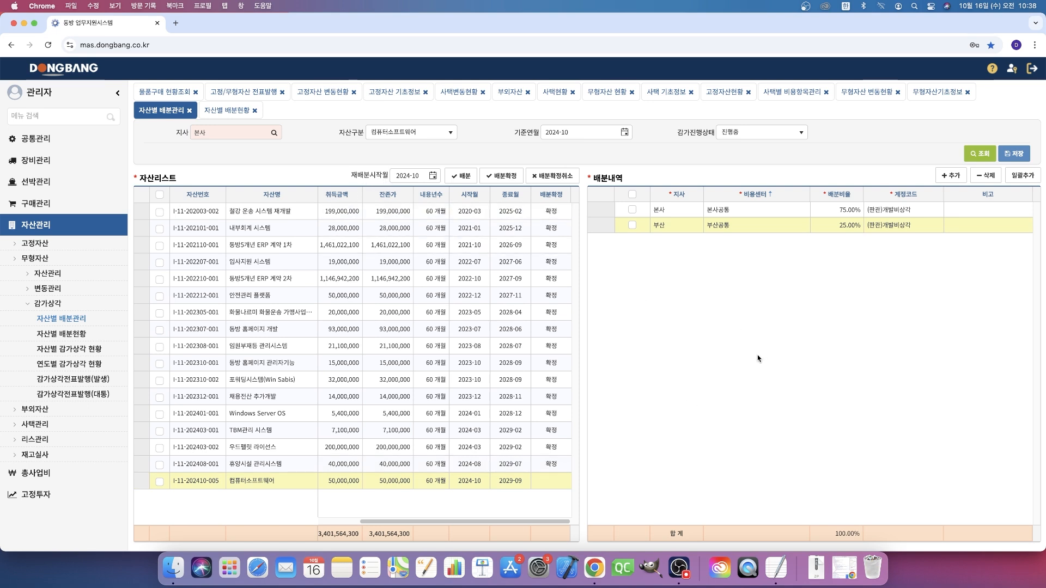
# - Add an allocation row for the 울산 branch to the 배분내역 of the 컴퓨터소프트웨어 asset, with 비용센터 울산일반관리공통
pyautogui.click(250, 483)
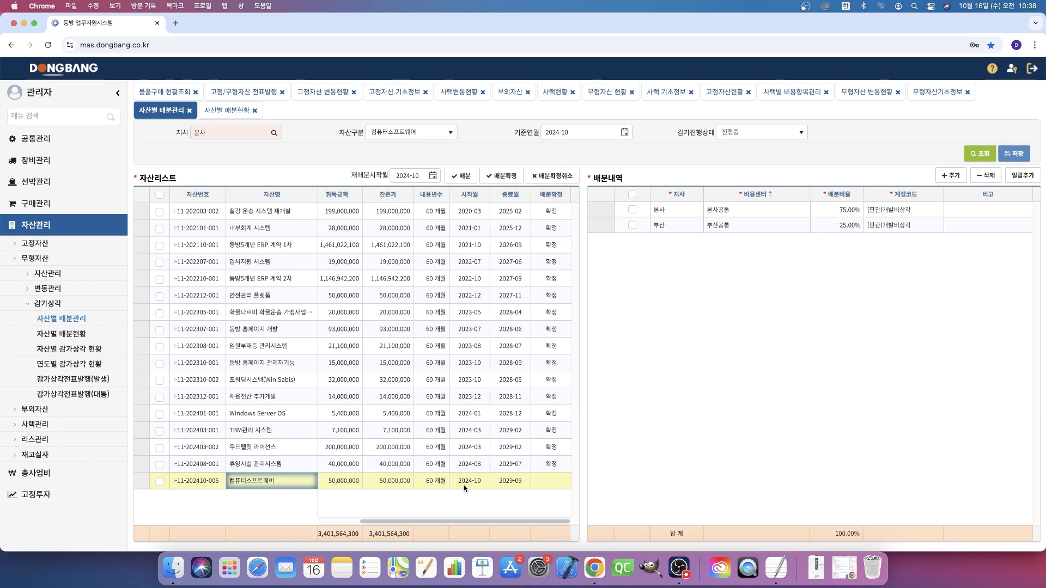
pyautogui.moveTo(459, 482); pyautogui.dragTo(477, 482)
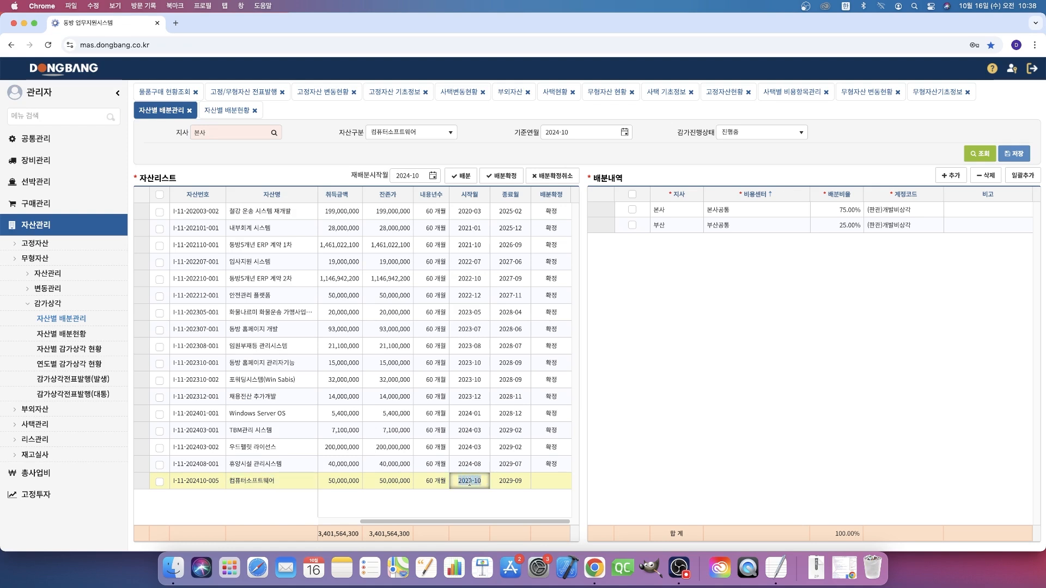
pyautogui.click(719, 478)
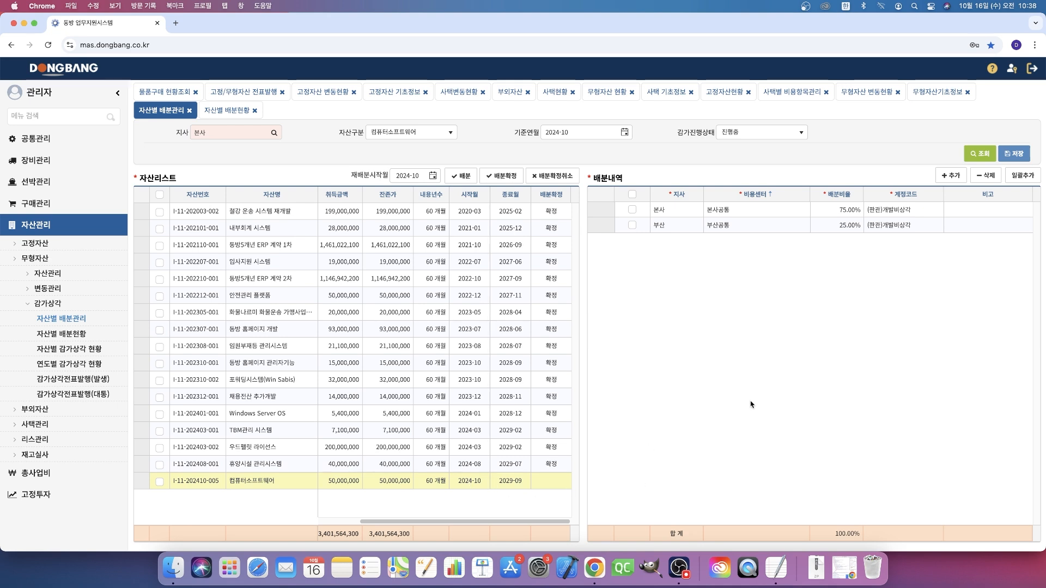
pyautogui.click(982, 176)
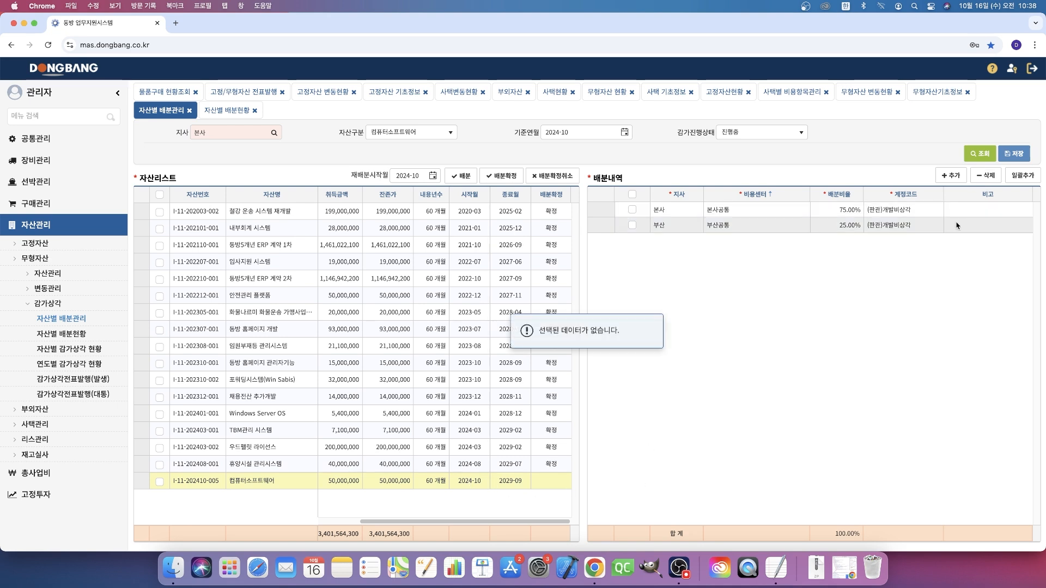
pyautogui.click(950, 180)
pyautogui.click(679, 210)
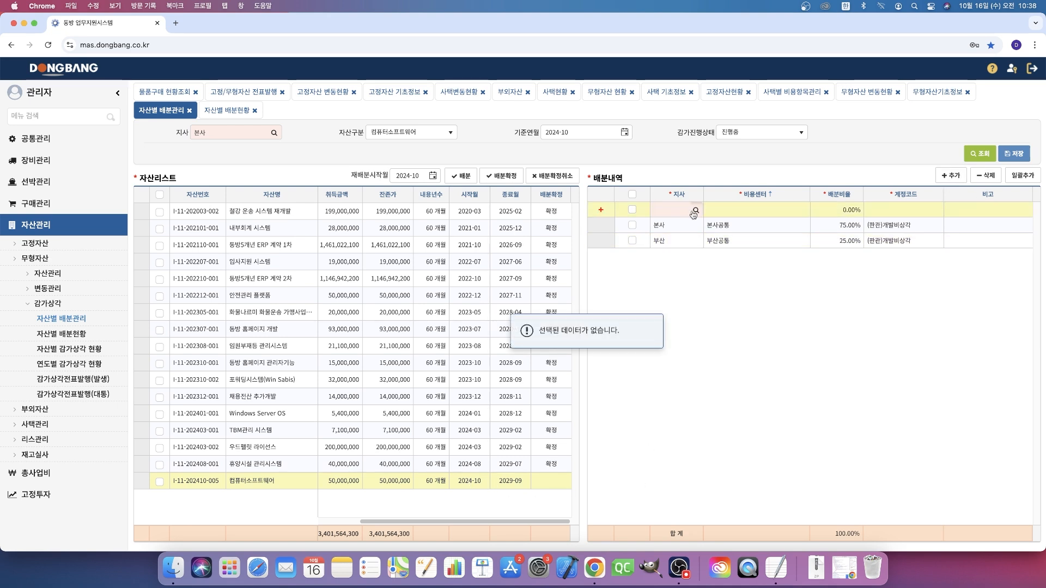
pyautogui.click(695, 211)
pyautogui.click(569, 353)
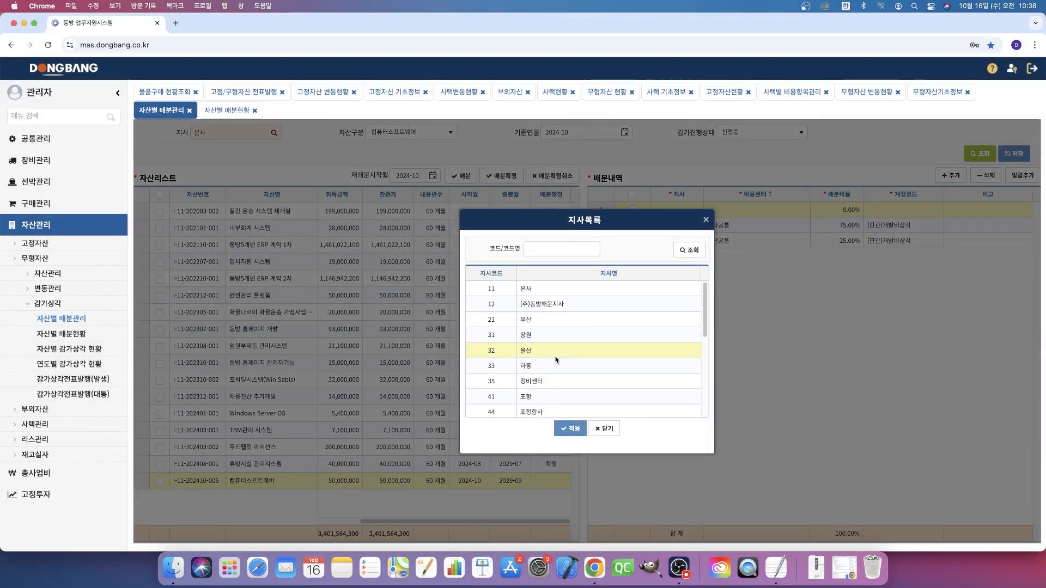
pyautogui.doubleClick(545, 353)
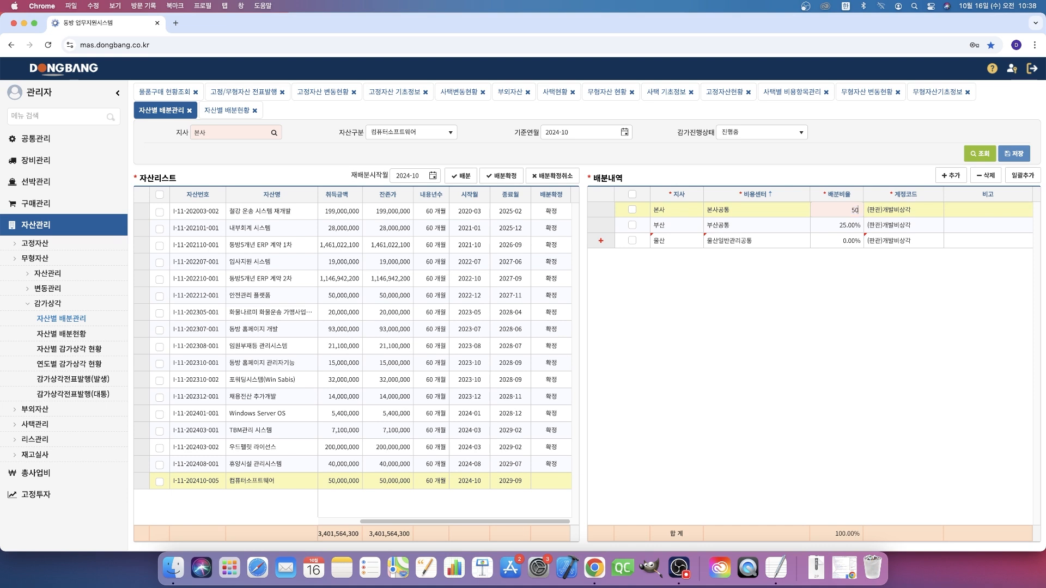
# - Save the 배분비율 as 50% for 본사 and 25% for 울산, and refresh 자산별 배분현황
pyautogui.doubleClick(838, 242)
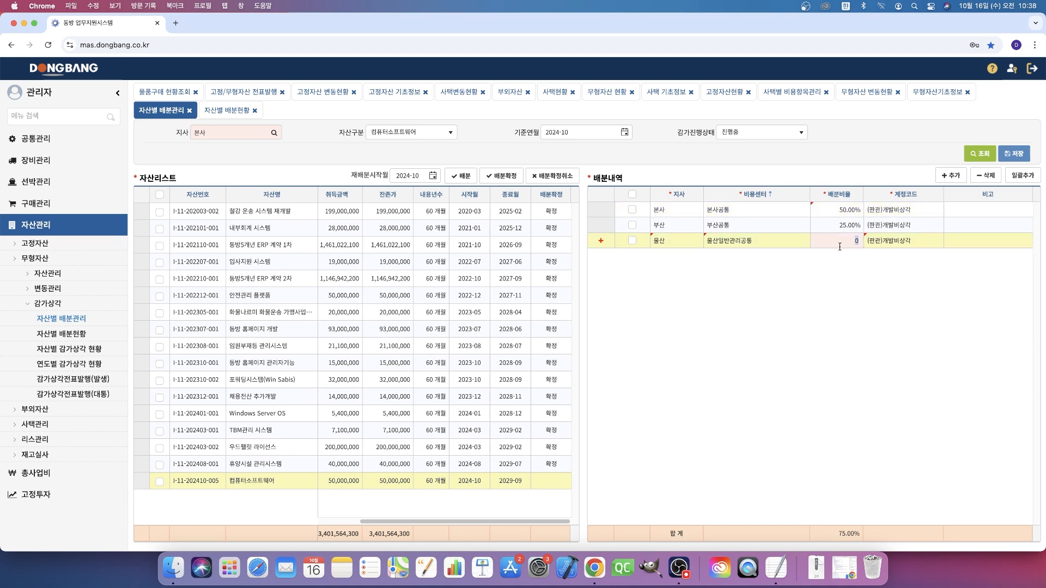
pyautogui.click(1014, 154)
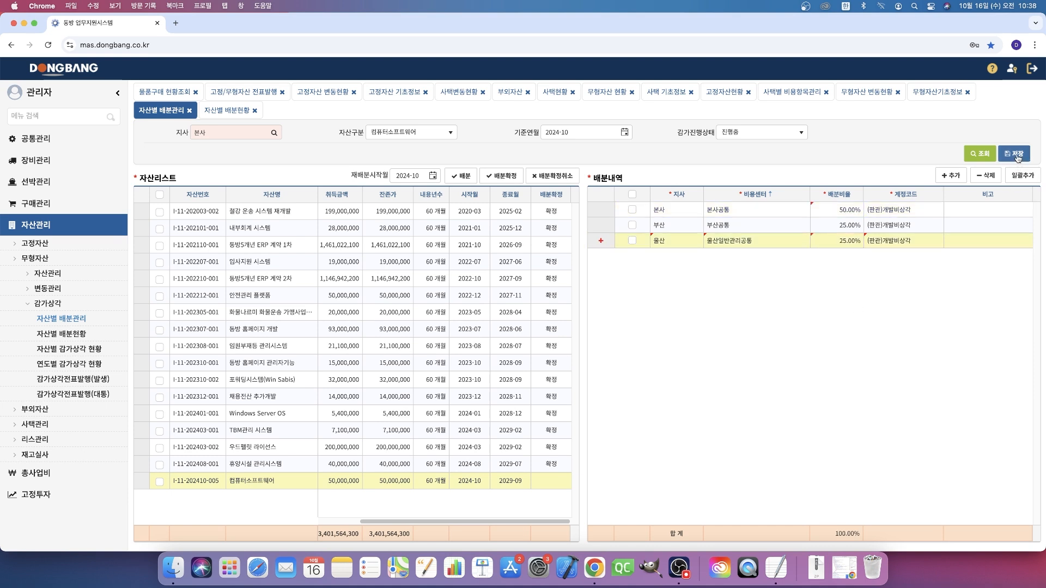
pyautogui.click(227, 110)
pyautogui.click(979, 153)
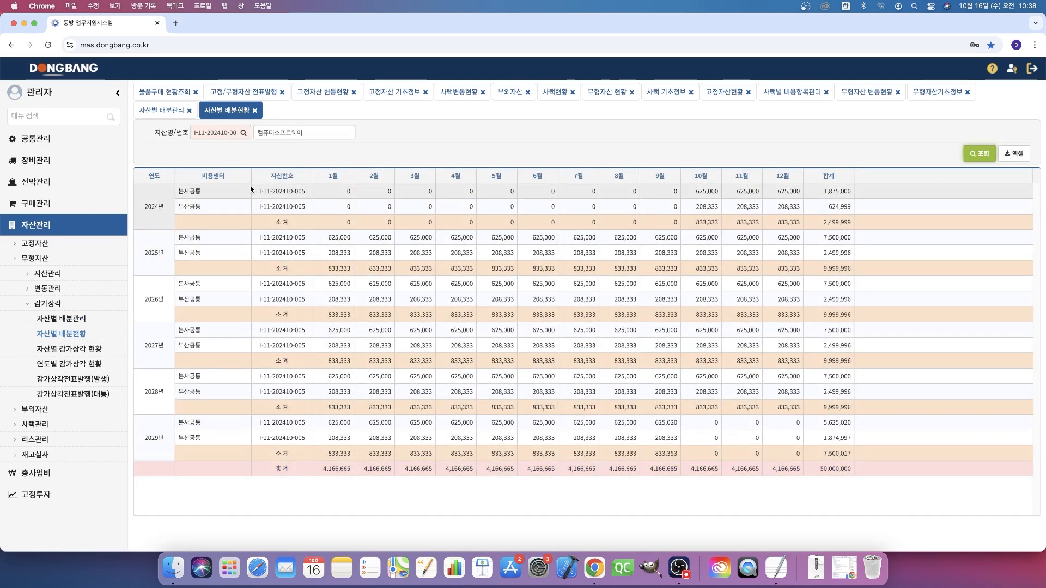
# - Set the 재배분시작월 to 2025-01 in 자산별 배분관리 and execute the allocation of the 컴퓨터소프트웨어 asset
pyautogui.click(162, 110)
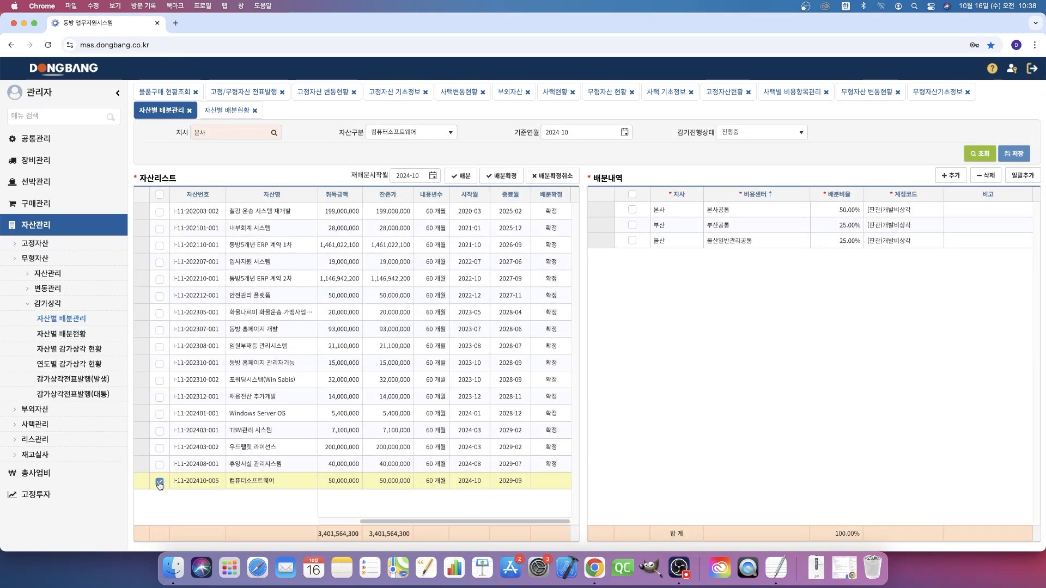
pyautogui.click(432, 175)
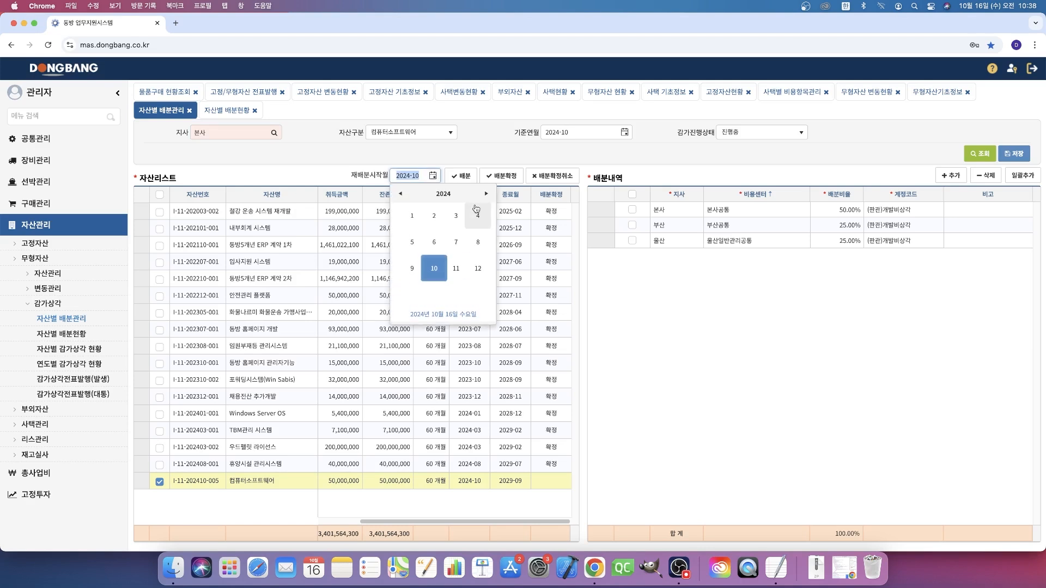
pyautogui.click(486, 193)
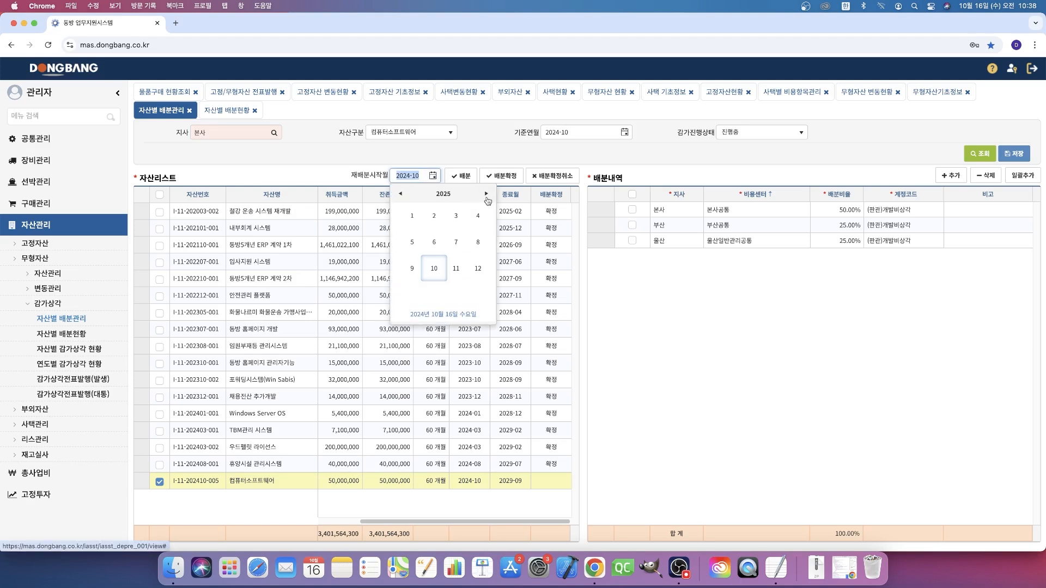
pyautogui.click(416, 220)
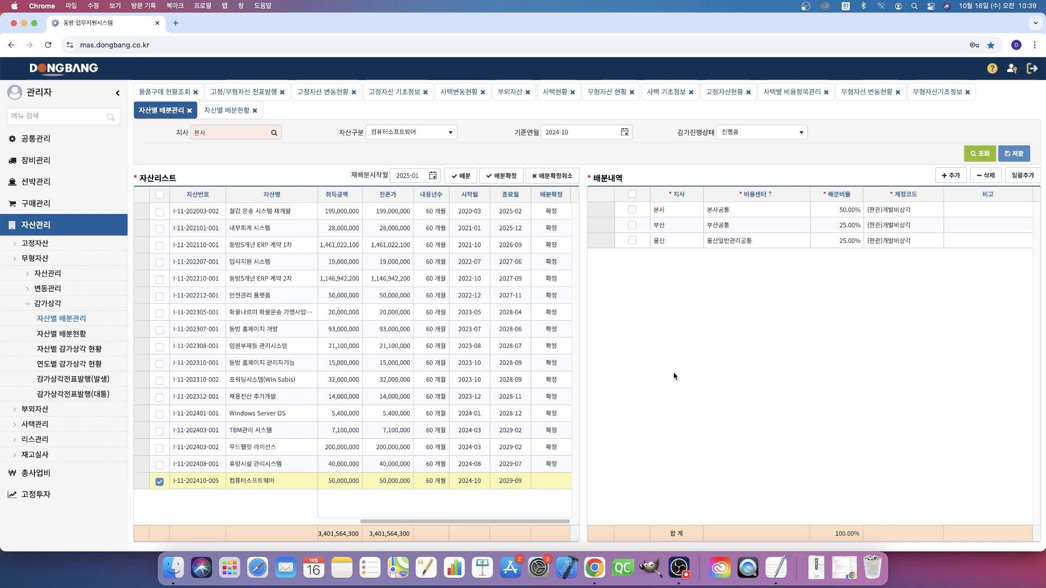
pyautogui.click(461, 176)
pyautogui.click(609, 113)
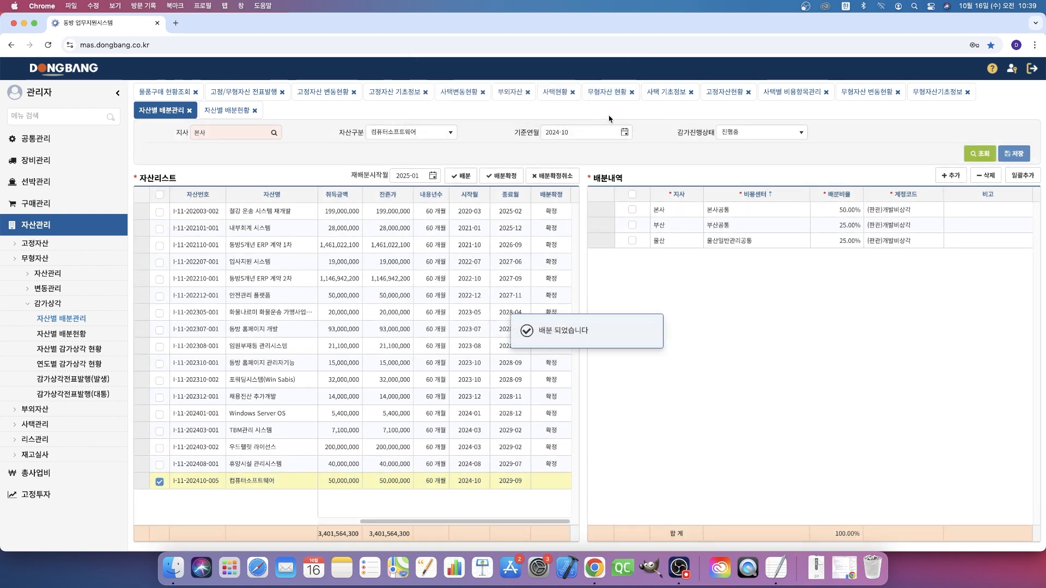
# - Refresh 자산별 배분현황 and examine the reallocated monthly amounts per 비용센터 for 2024 through 2029
pyautogui.click(263, 116)
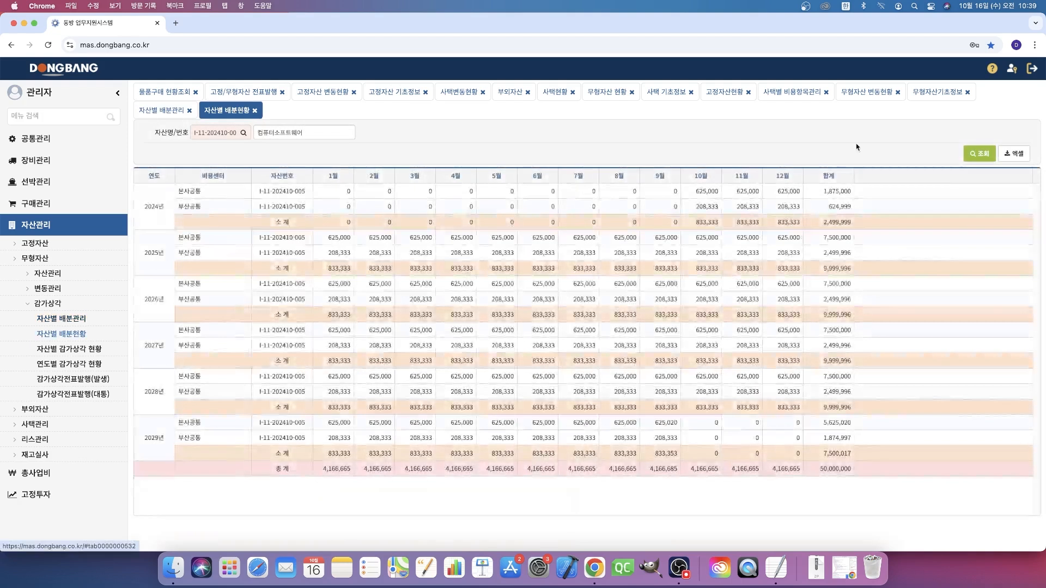
pyautogui.click(983, 155)
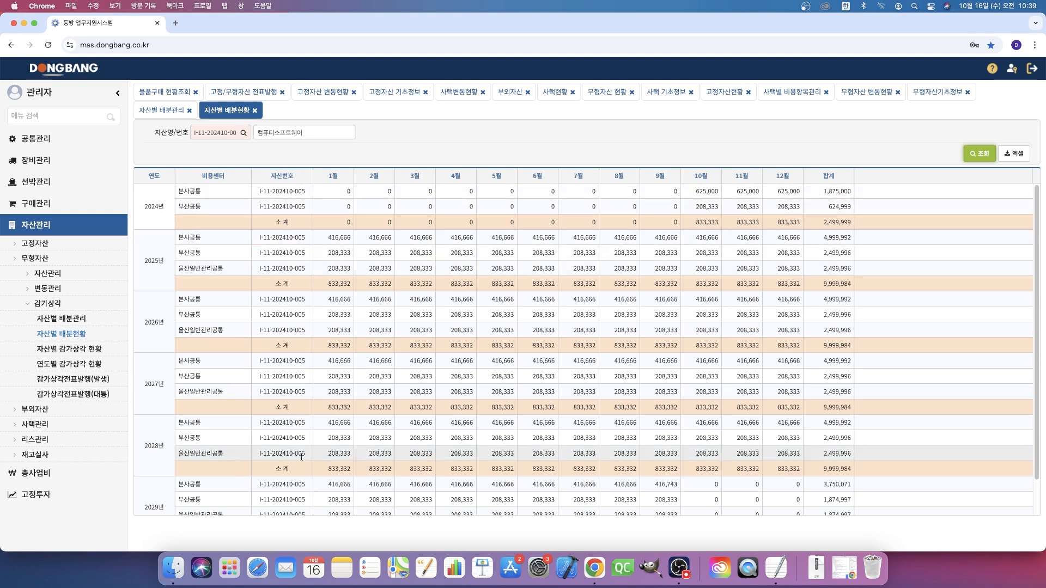
pyautogui.scroll(-3, 296, 458)
pyautogui.scroll(3, 313, 463)
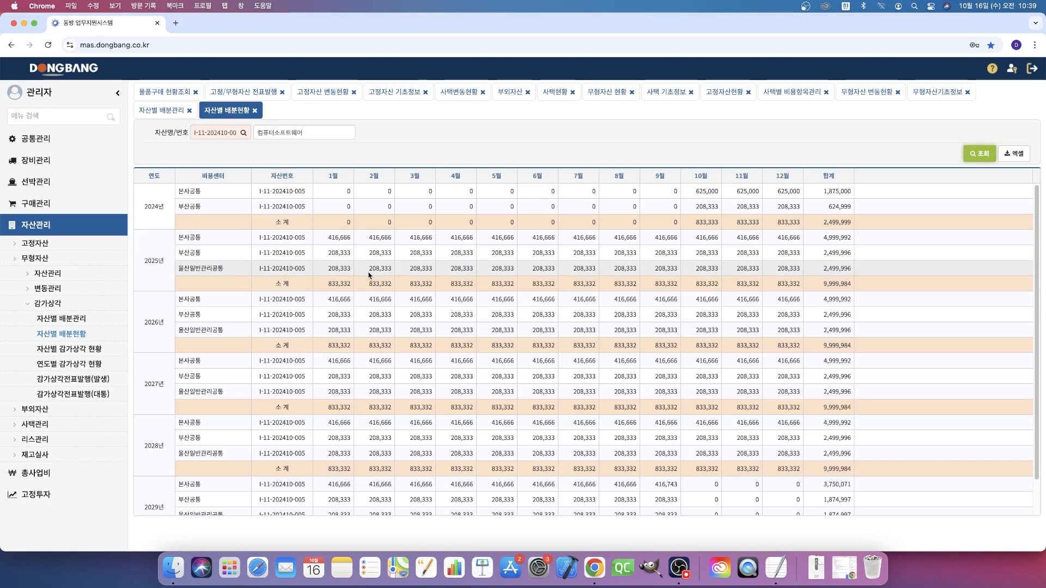
# - Confirm the reallocation of the 컴퓨터소프트웨어 asset with 배분확정 and display its 배분내역
pyautogui.click(169, 111)
pyautogui.click(501, 176)
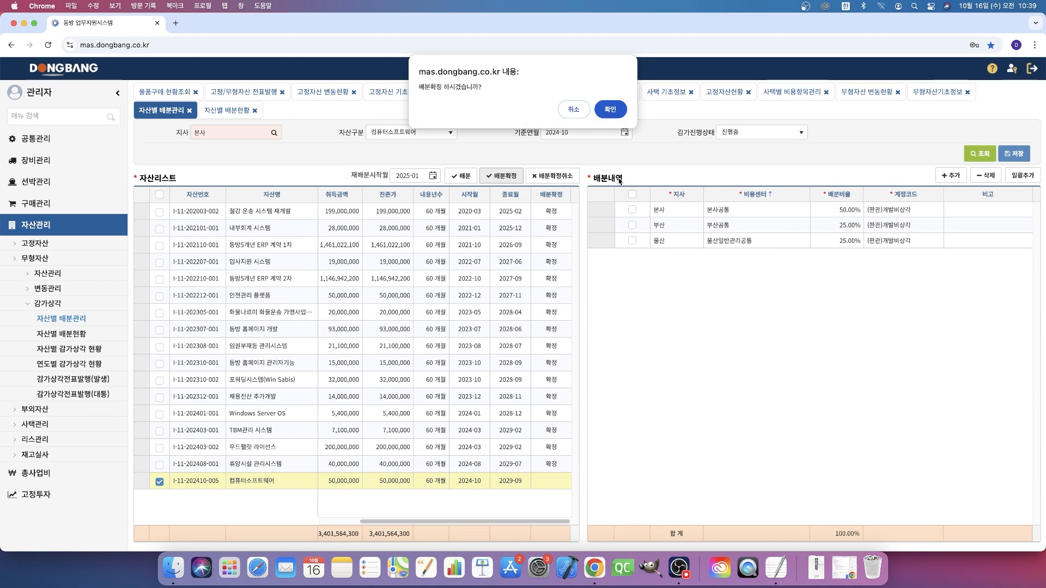
pyautogui.click(620, 111)
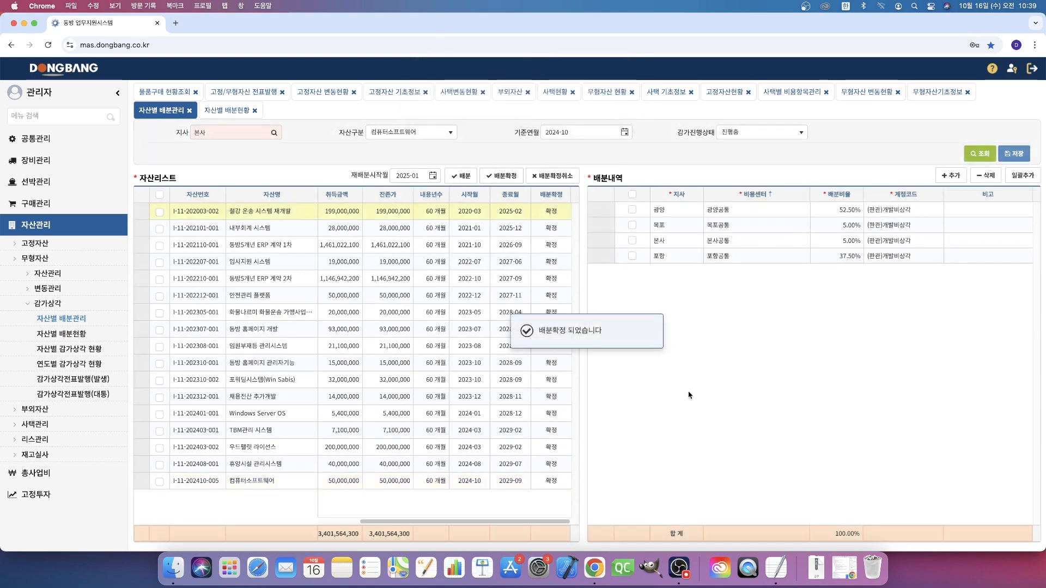
pyautogui.click(241, 486)
pyautogui.click(655, 411)
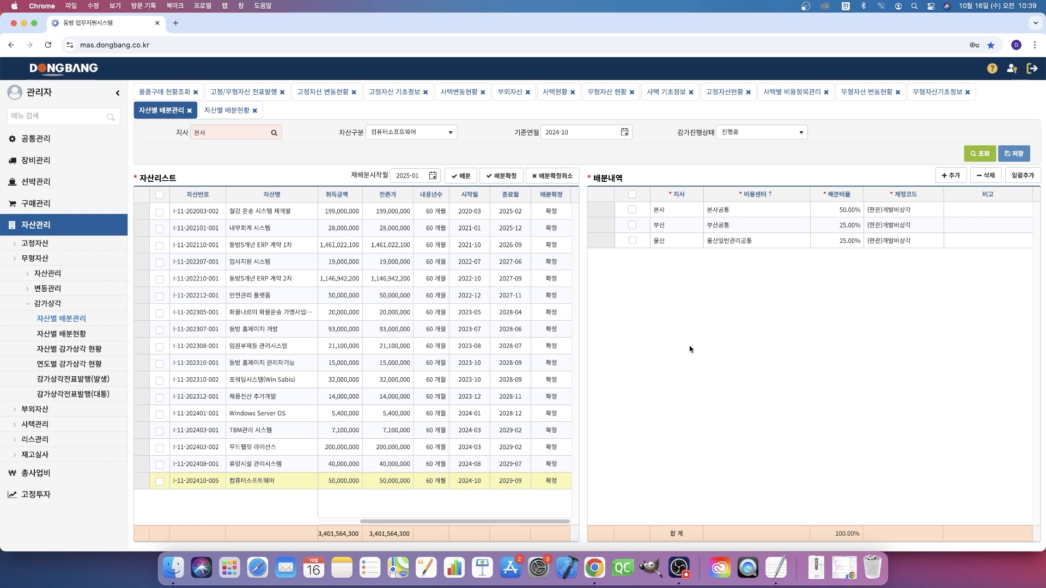
# - Reopen 자산별 배분현황 for the 컴퓨터소프트웨어 asset
pyautogui.click(226, 110)
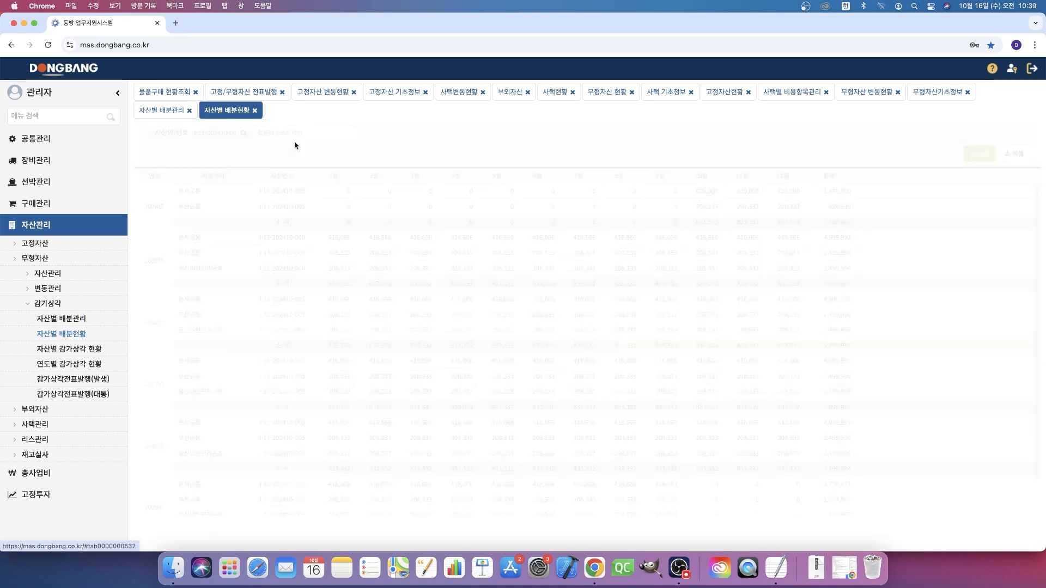
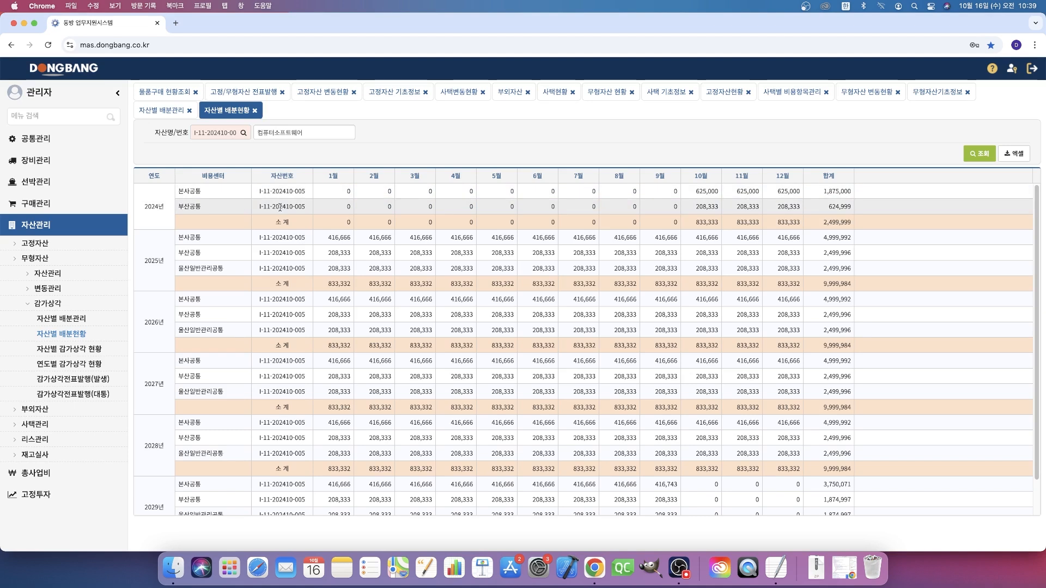
pyautogui.click(207, 195)
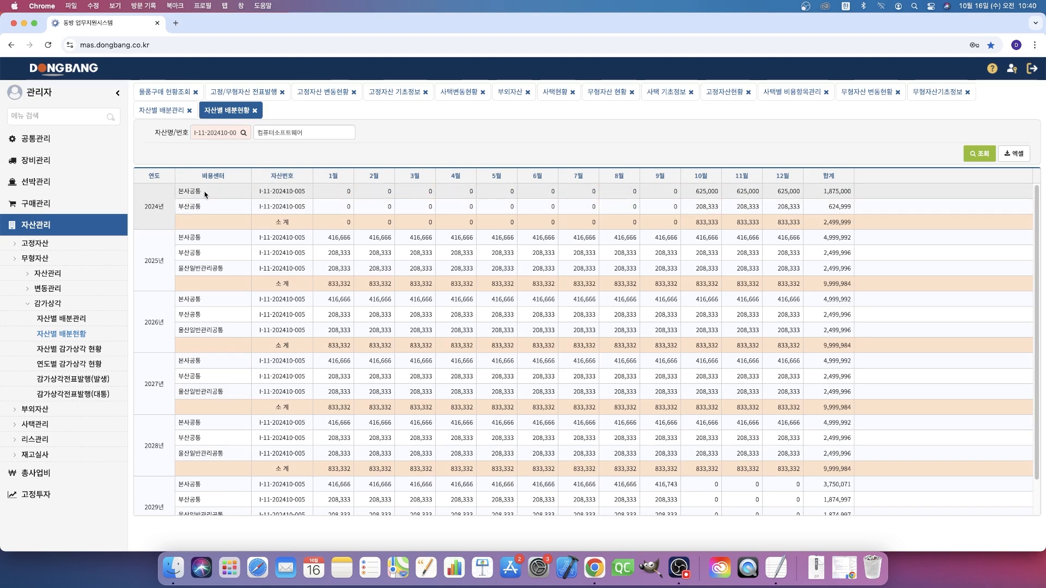
pyautogui.tripleClick(213, 136)
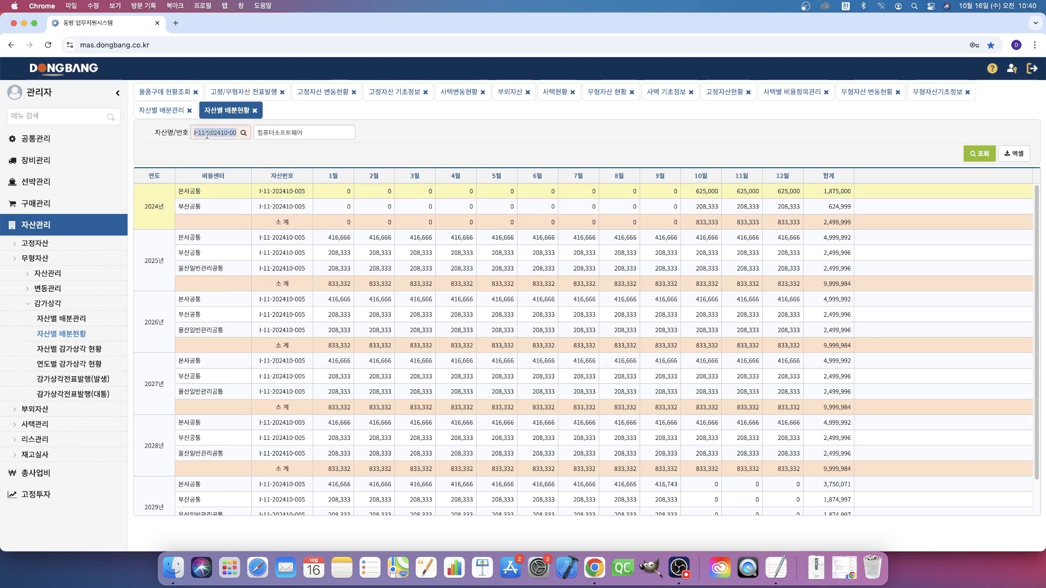
# - Open the intangible-asset 감가상각전표발행(발생) page for 2024-10 and select the 컴퓨터소프트웨어 asset
pyautogui.click(113, 381)
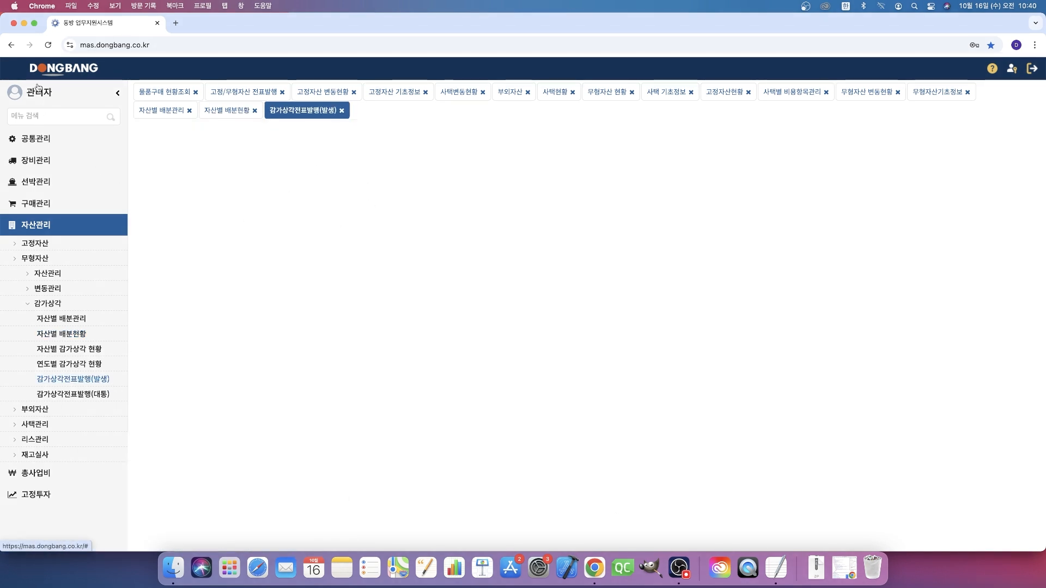
pyautogui.click(276, 459)
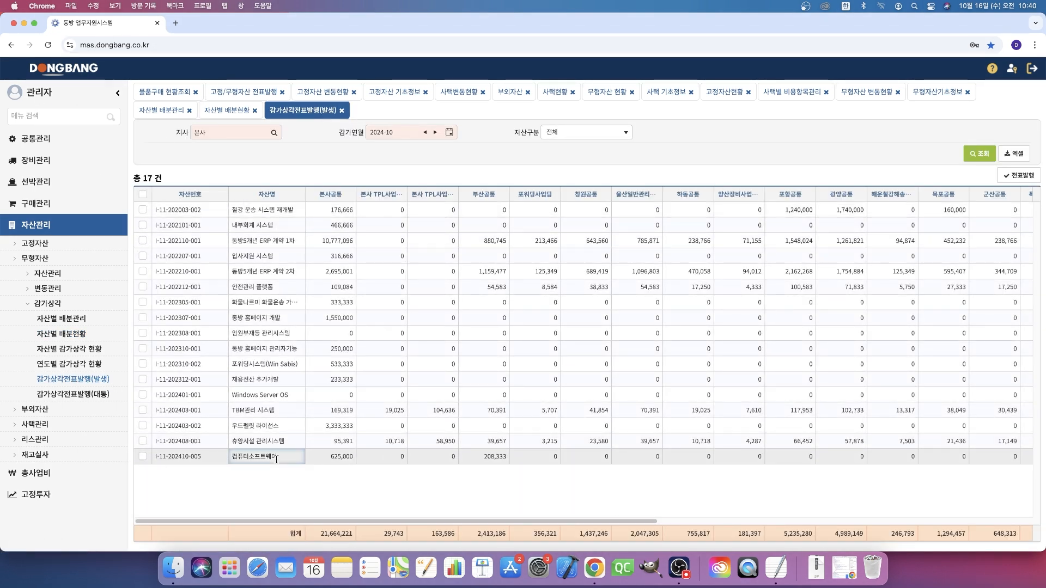
pyautogui.click(348, 459)
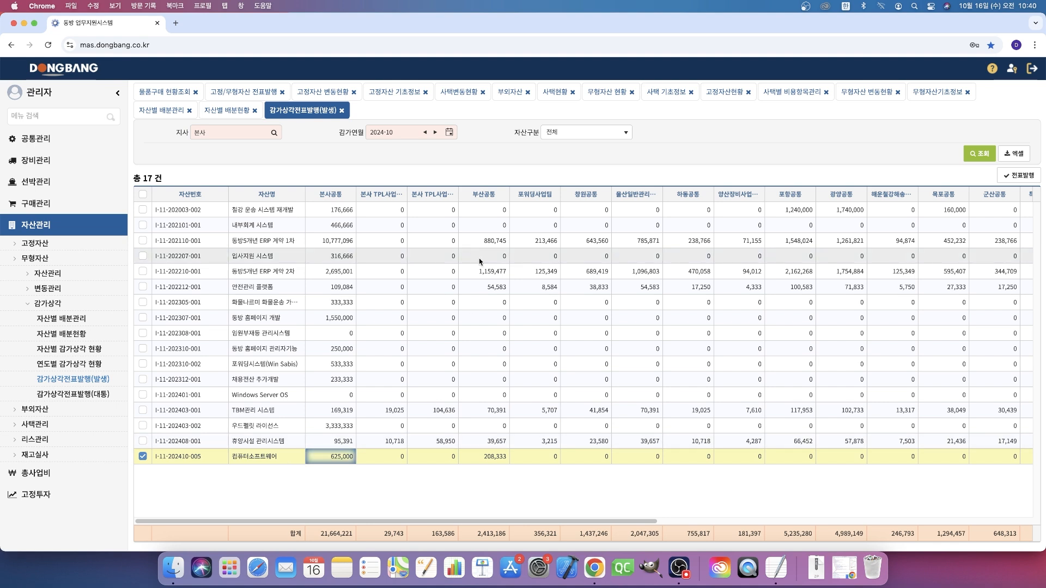
# - Look at the 감가상각전표발행(대통) page for 본사, 2024-10, and return to 감가상각전표발행(발생)
pyautogui.click(96, 401)
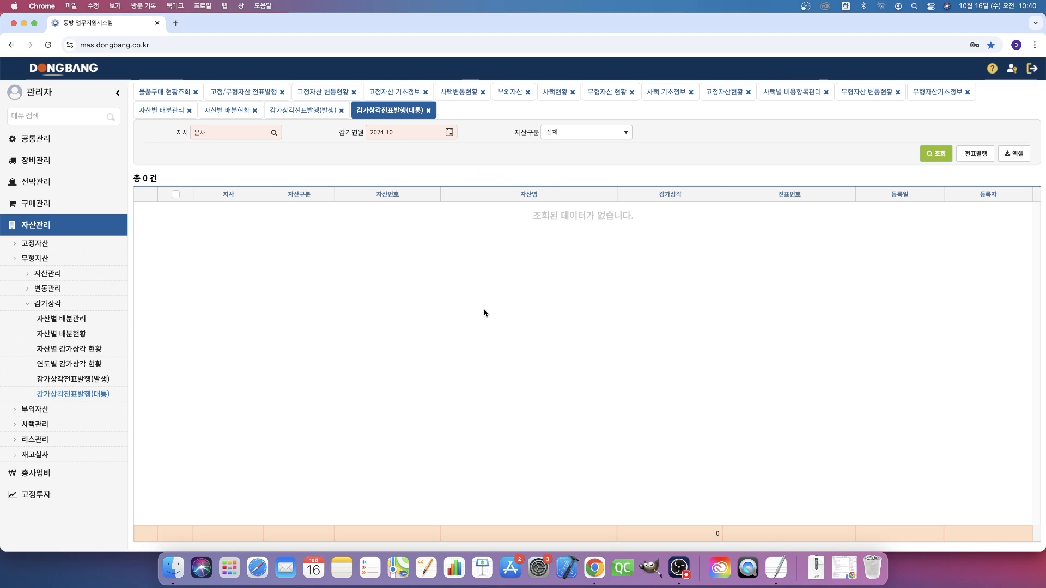
pyautogui.click(305, 111)
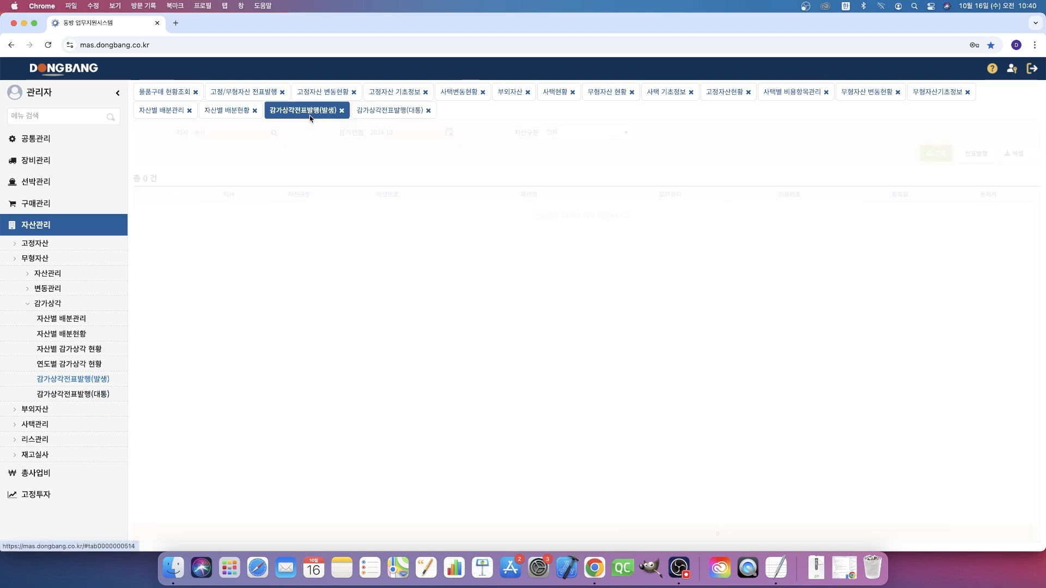
pyautogui.click(390, 110)
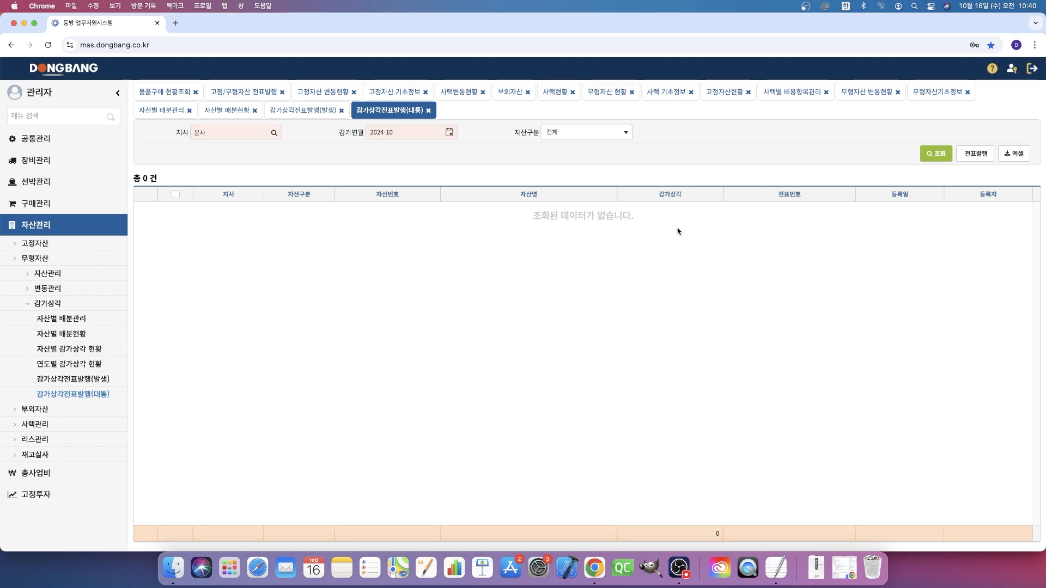
pyautogui.click(294, 114)
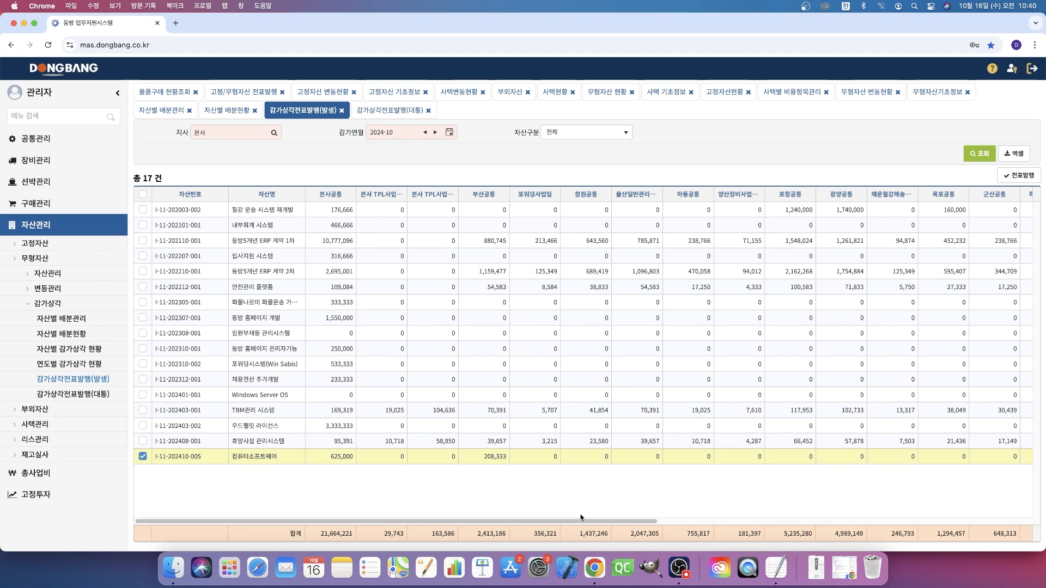
# - Issue the October depreciation voucher for the 컴퓨터소프트웨어 asset with 품의내역 발행테스트 and 증빙 계산서 on the first line
pyautogui.click(1022, 176)
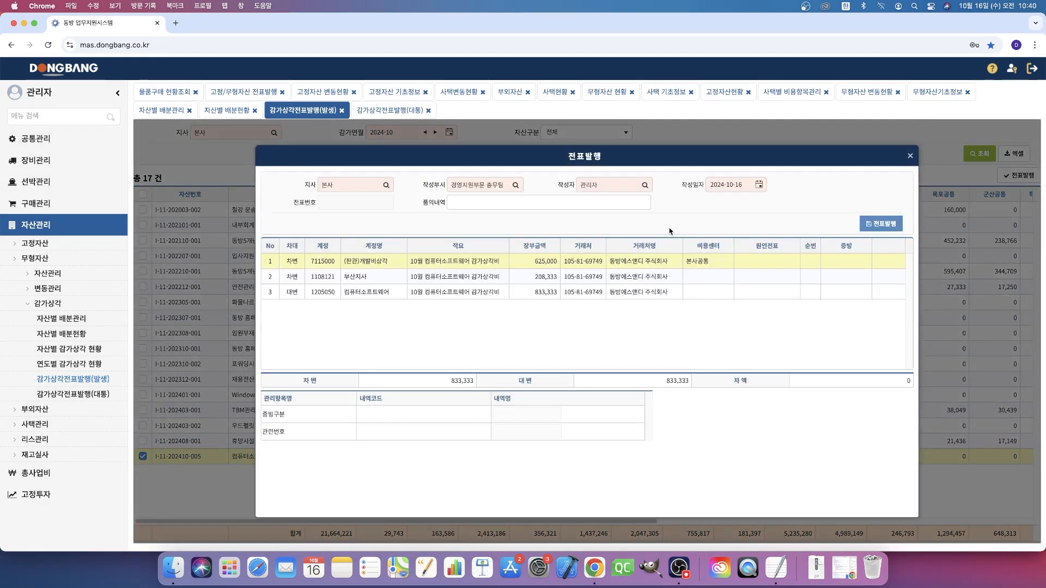
pyautogui.click(621, 205)
pyautogui.click(519, 233)
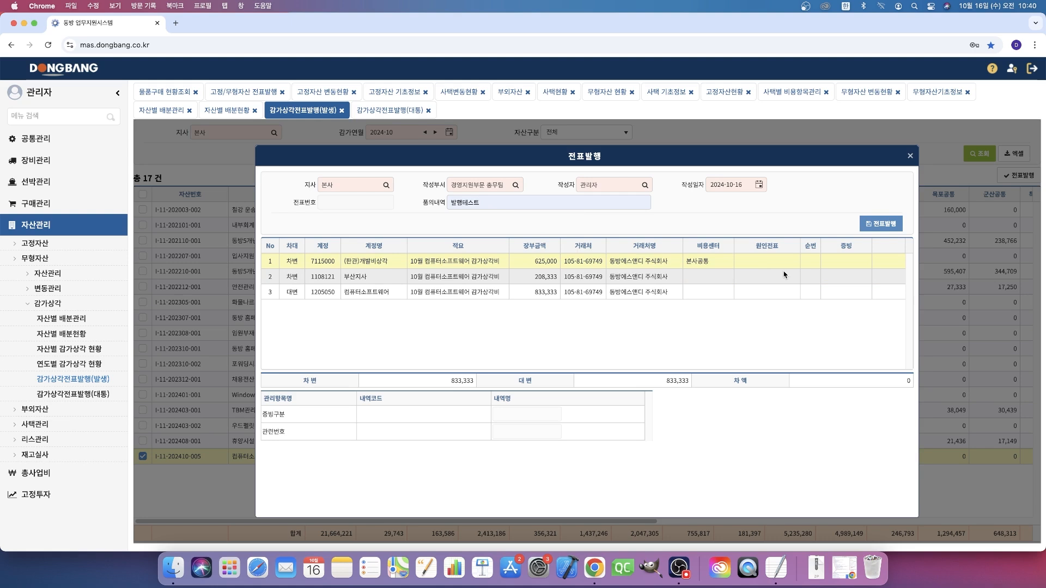
pyautogui.click(843, 262)
pyautogui.click(866, 262)
pyautogui.doubleClick(526, 351)
pyautogui.click(880, 223)
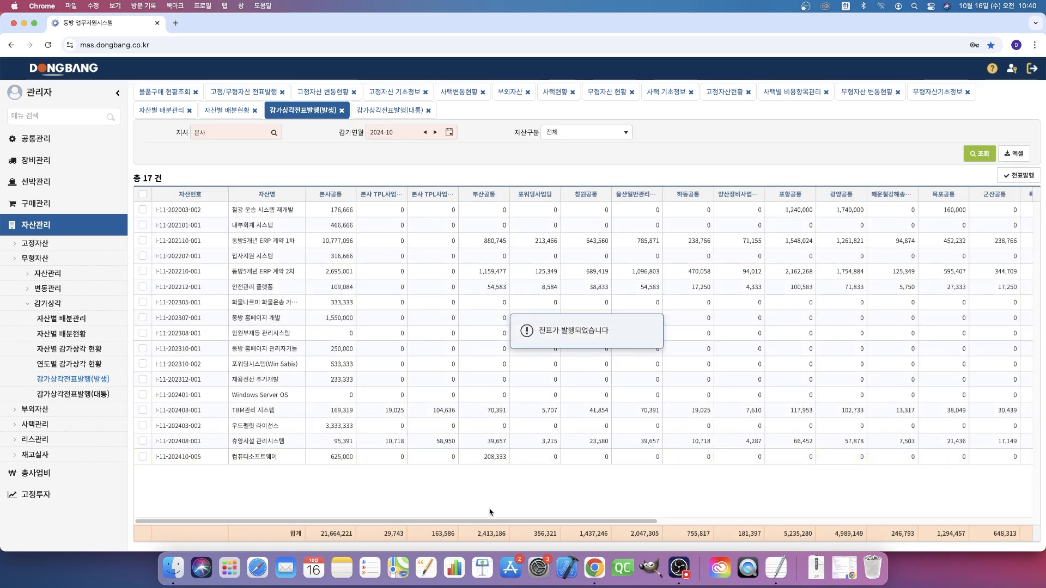
# - Open the issued voucher of the 컴퓨터소프트웨어 asset, examine the amount and 관리항목 of its 부산지사 line, and close it
pyautogui.moveTo(418, 525); pyautogui.dragTo(970, 521)
pyautogui.click(983, 457)
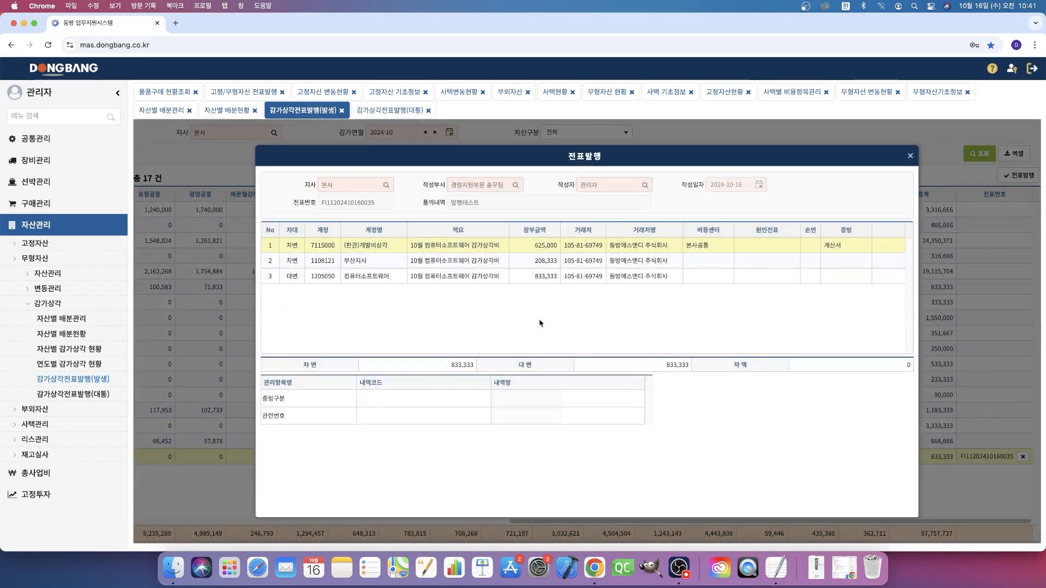
pyautogui.click(380, 266)
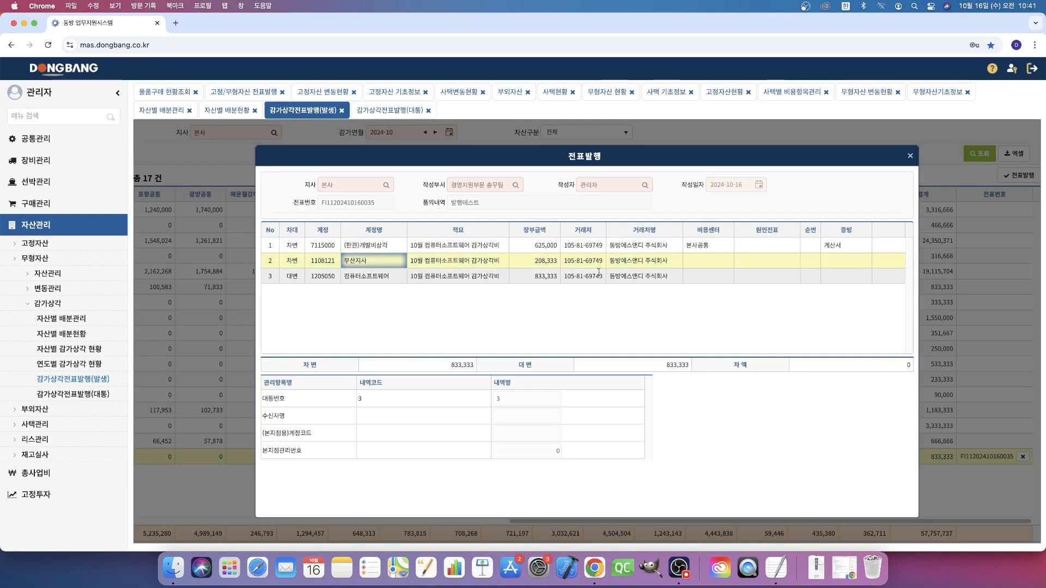
pyautogui.moveTo(533, 261); pyautogui.dragTo(554, 267)
pyautogui.click(643, 319)
pyautogui.press('Escape')
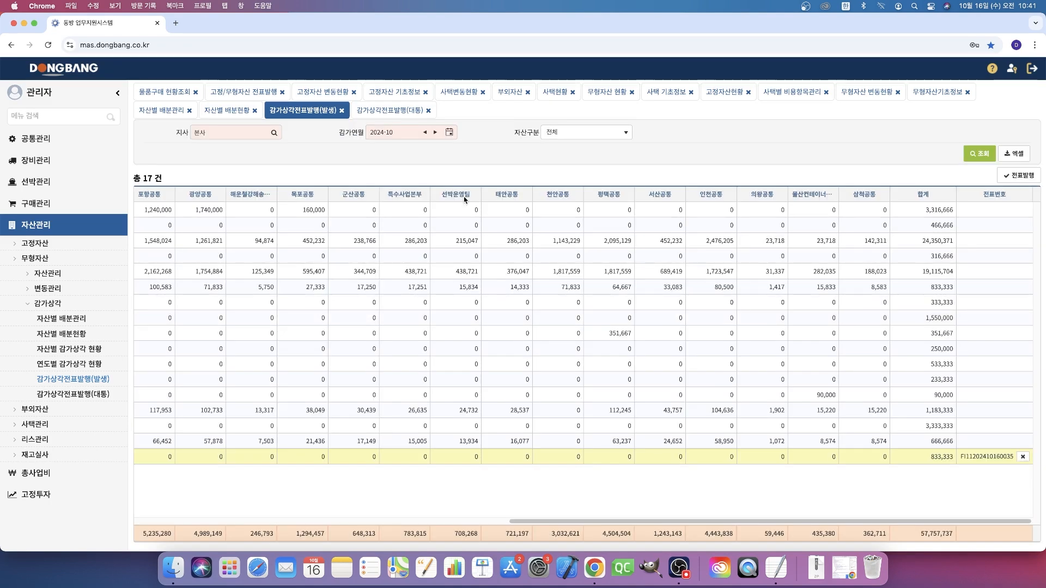
# - Log out of the administrator account and log in with the Busan branch user's ID and password
pyautogui.click(1032, 69)
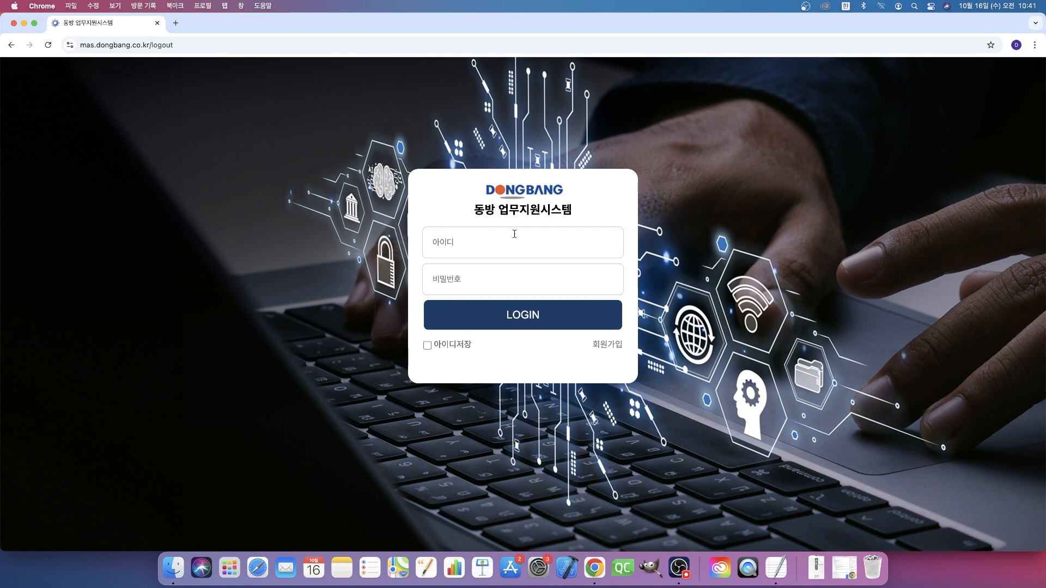
pyautogui.write('2****')
pyautogui.press('Return')
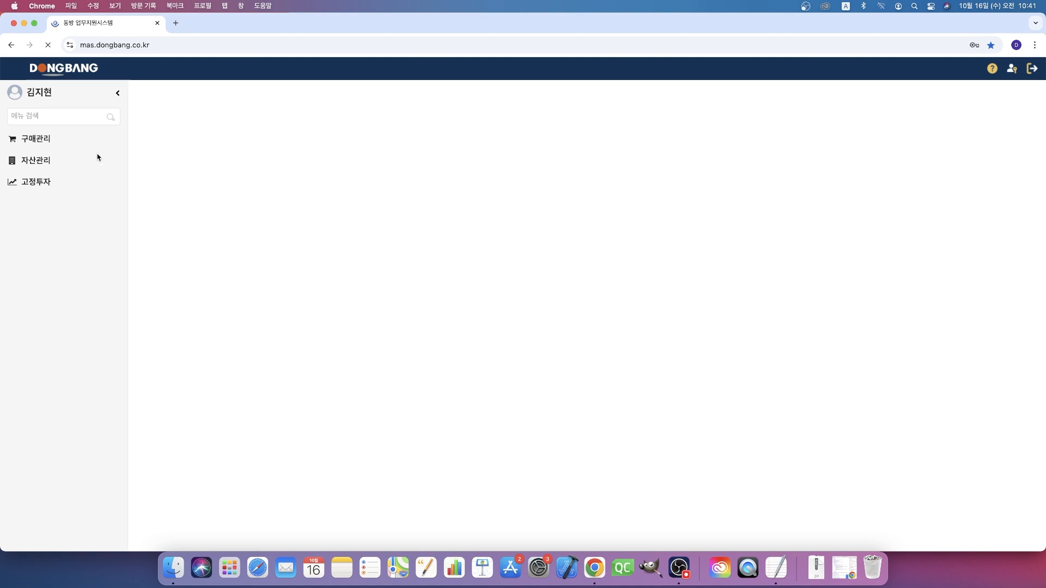
# - Open the intangible-asset 감가상각전표발행(대통) page for 부산, 2024-10
pyautogui.click(61, 161)
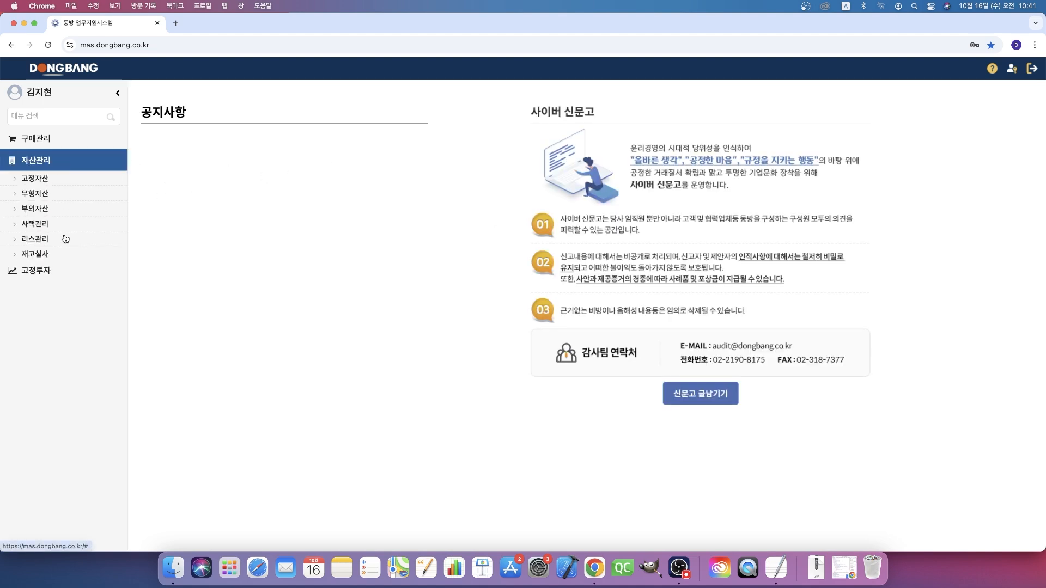
pyautogui.click(57, 196)
pyautogui.click(67, 240)
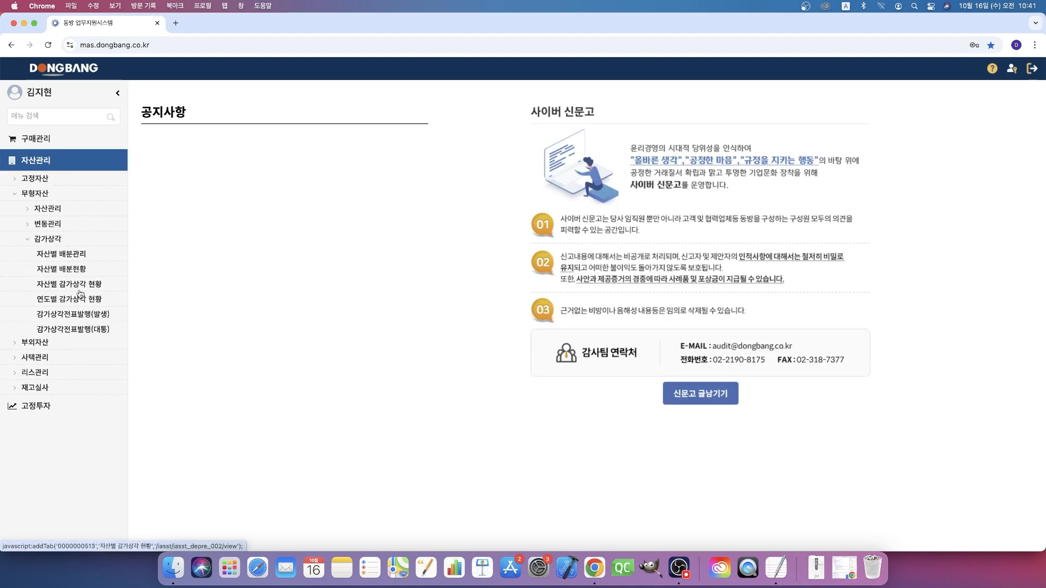
pyautogui.click(101, 331)
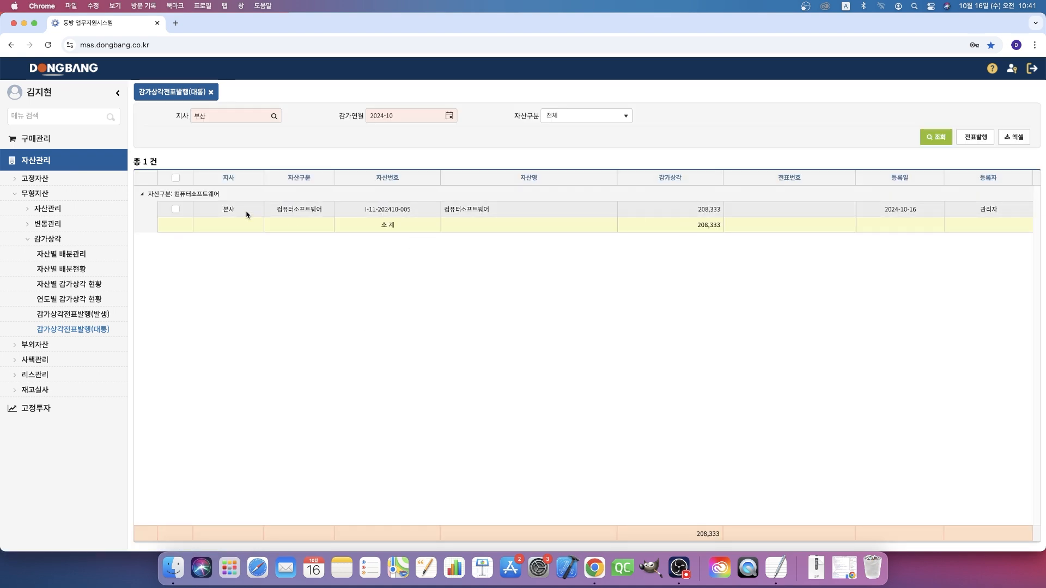
# - Issue the 대통 depreciation voucher for the 컴퓨터소프트웨어 asset with 품의내역 발행테스트 and 증빙 계산서 on the first line
pyautogui.click(700, 212)
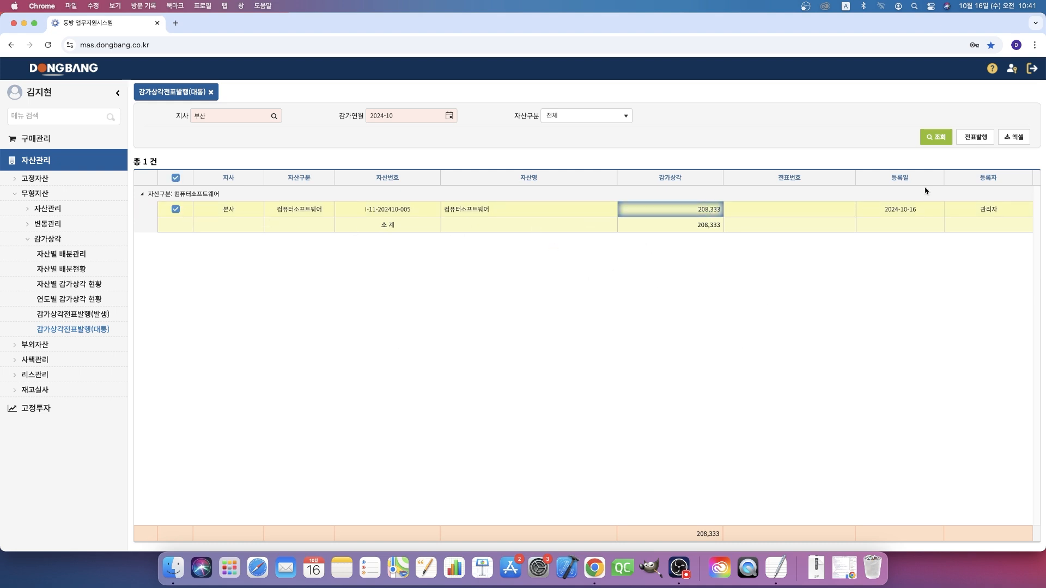
pyautogui.click(976, 137)
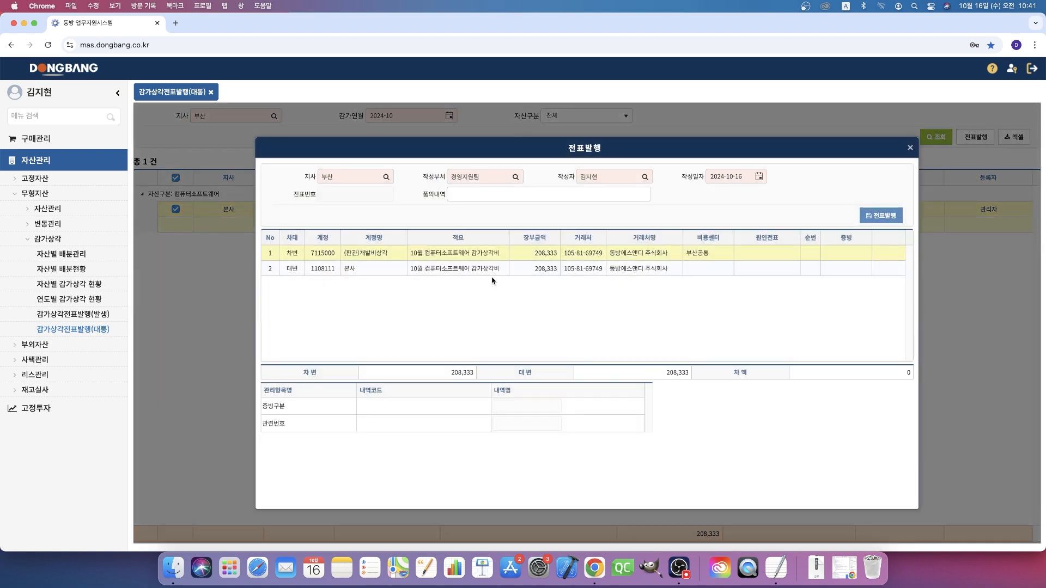
pyautogui.click(489, 196)
pyautogui.write('발행테스트')
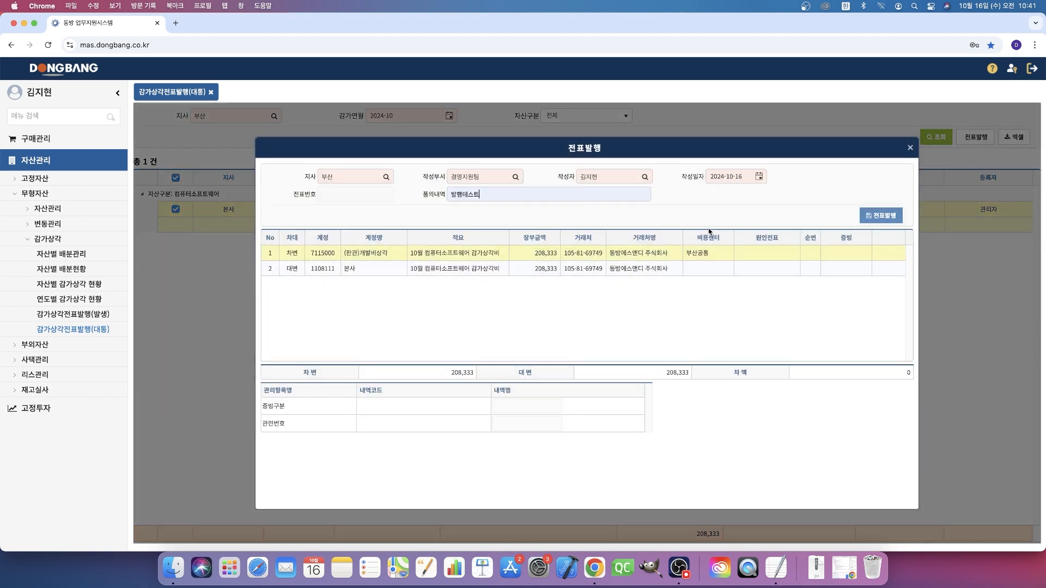
pyautogui.click(845, 256)
pyautogui.click(863, 254)
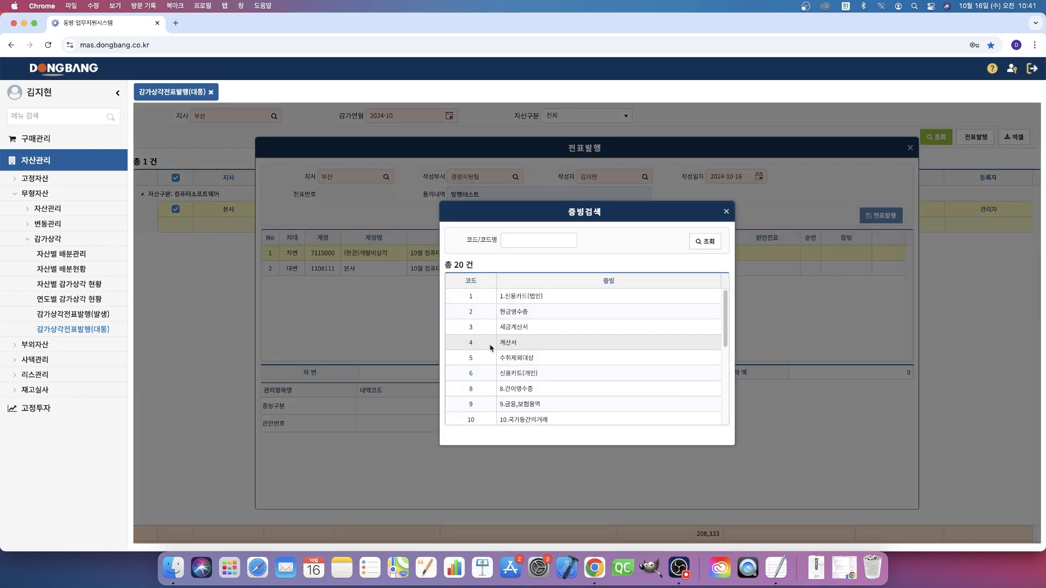
pyautogui.doubleClick(493, 347)
pyautogui.click(868, 218)
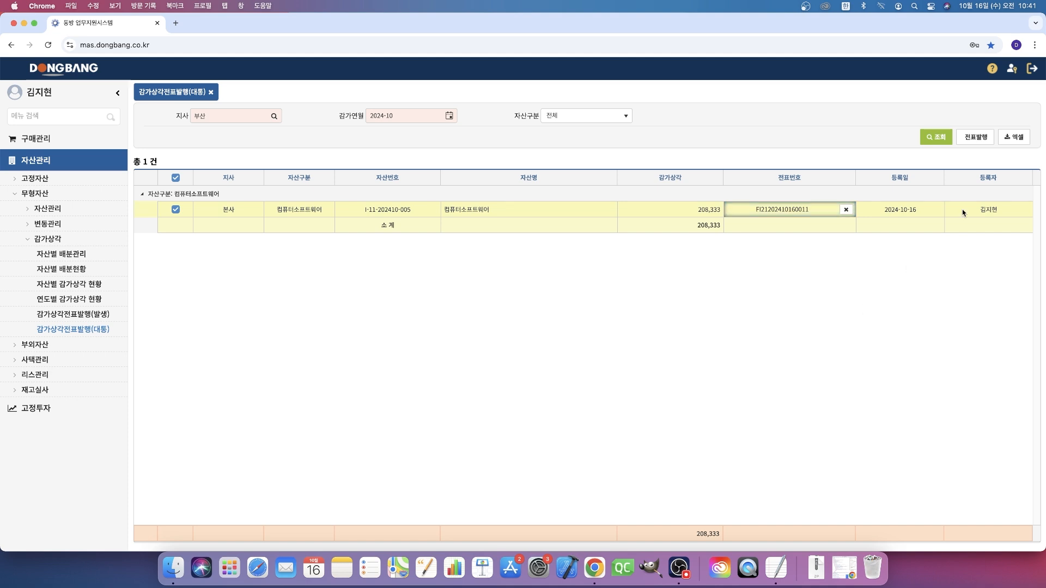
pyautogui.click(871, 337)
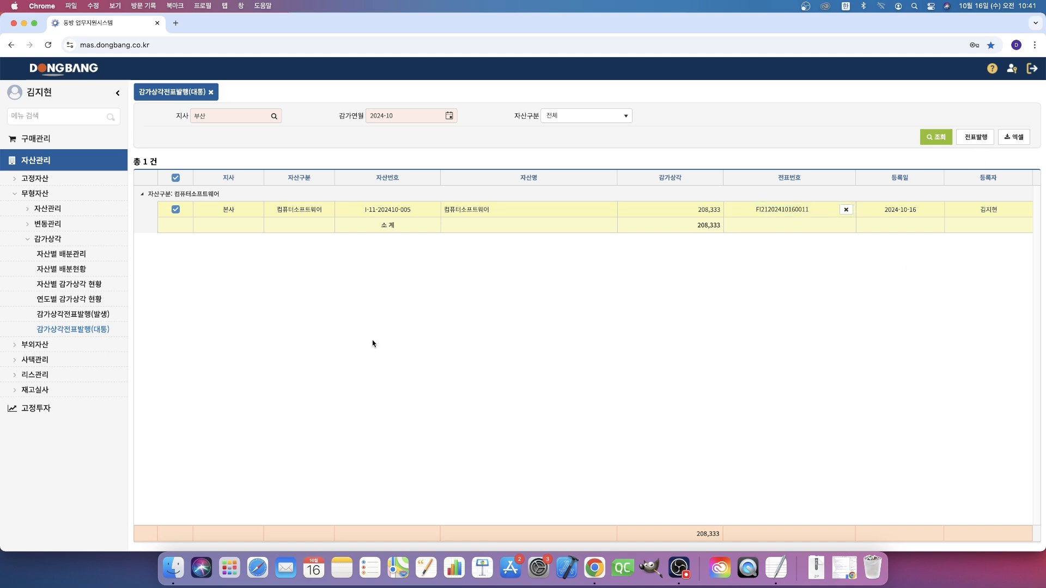
# - Display 연도별 감가상각 현황 for 부산, 2024, and examine the October depreciation of the 부산공통 cost center
pyautogui.click(101, 285)
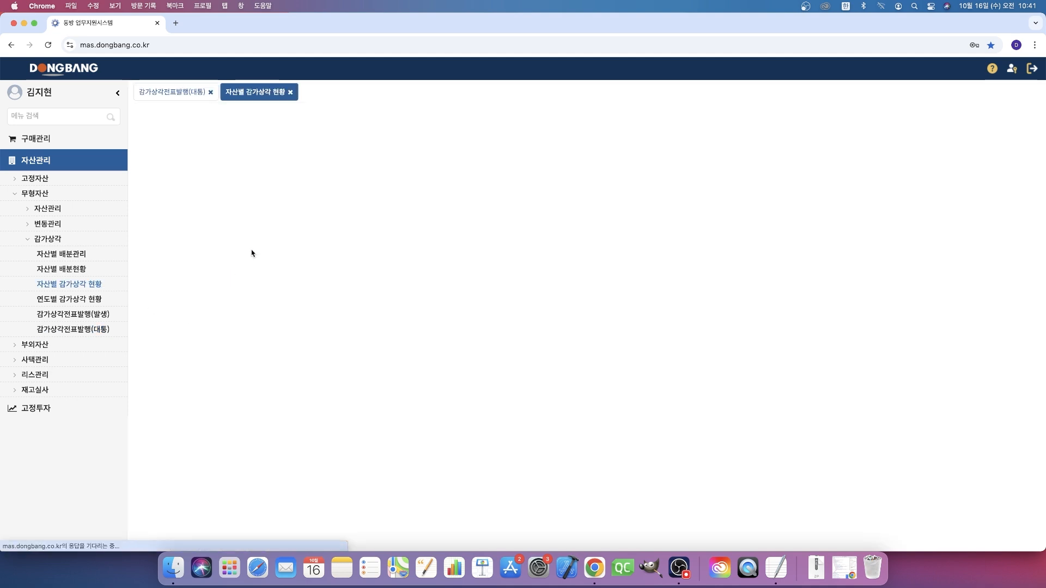
pyautogui.click(64, 303)
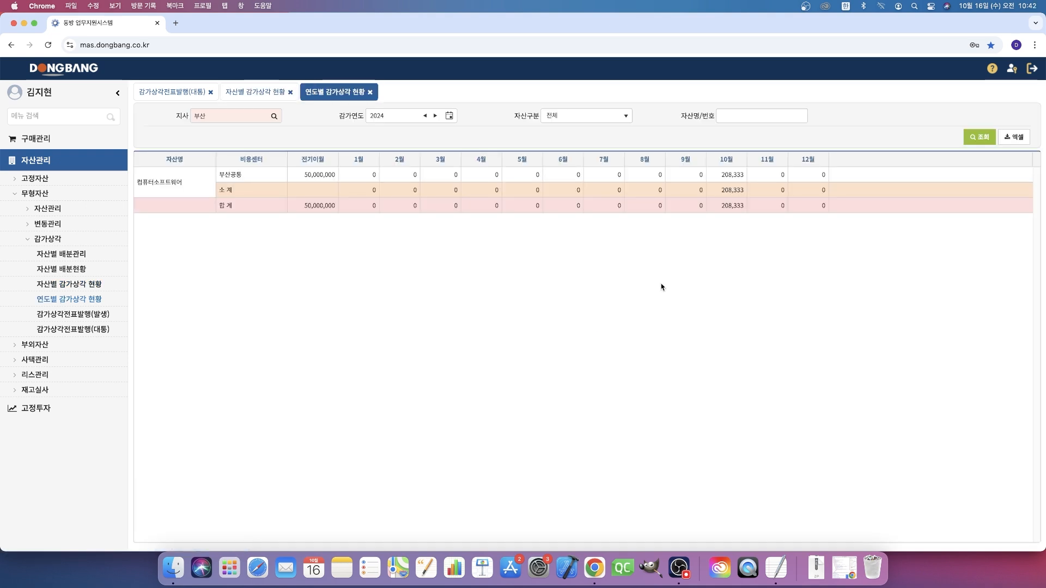
pyautogui.click(226, 175)
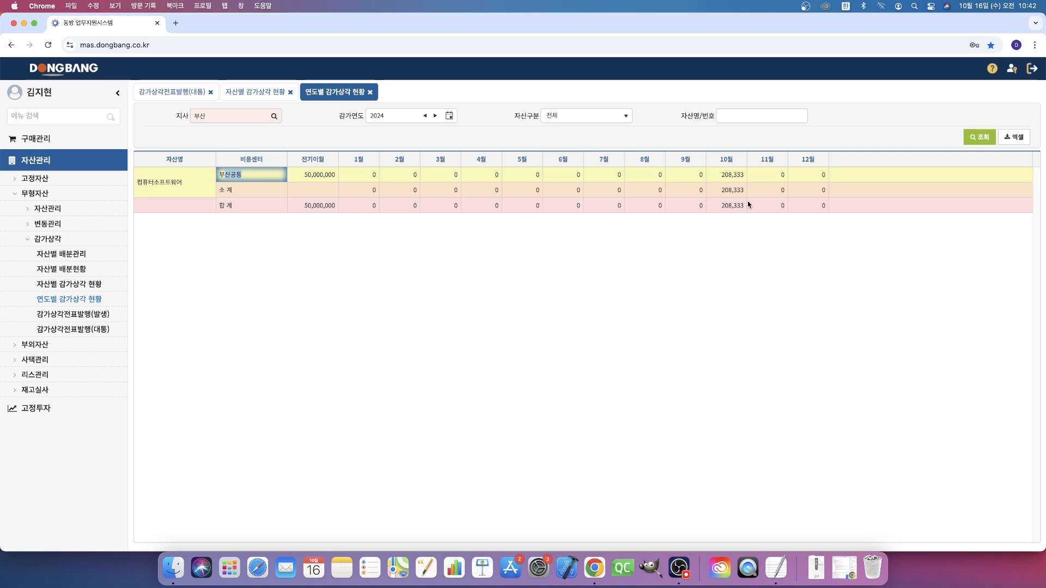
pyautogui.click(721, 176)
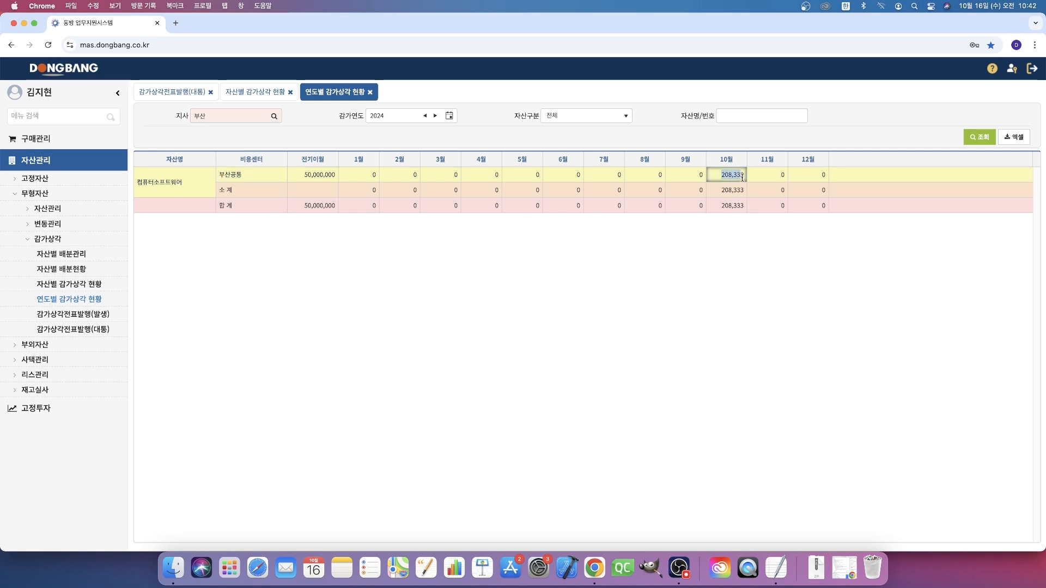
# - Check which 부산 assets can be selected in 자산별 감가상각 현황 and close the list without choosing one
pyautogui.click(255, 92)
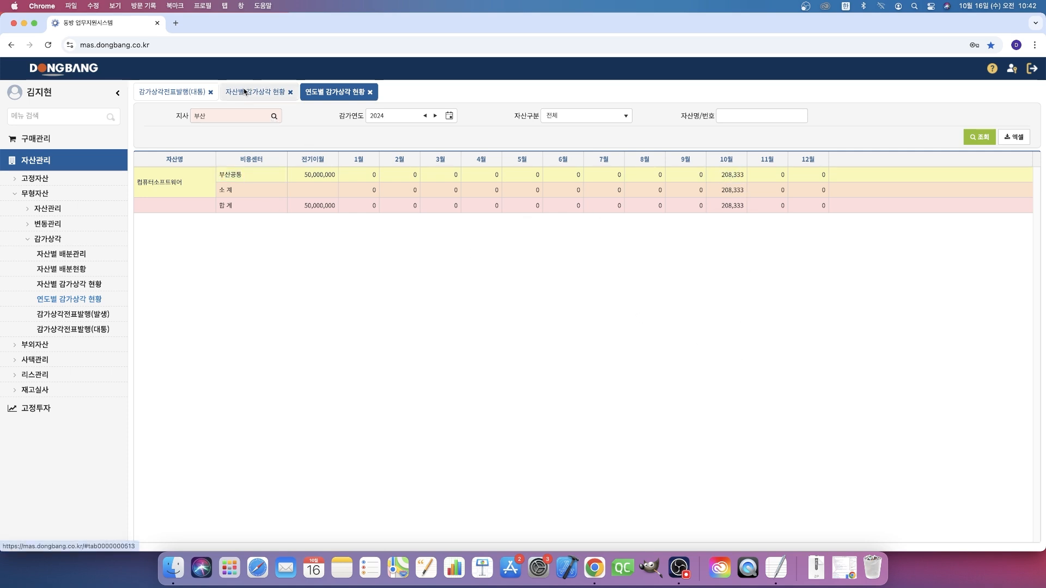
pyautogui.click(248, 115)
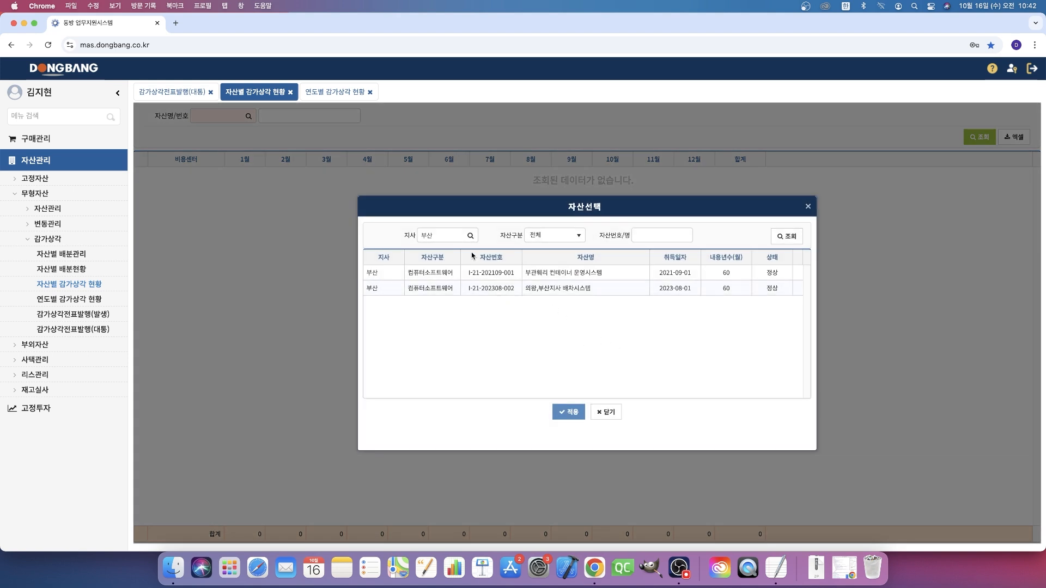
pyautogui.click(606, 412)
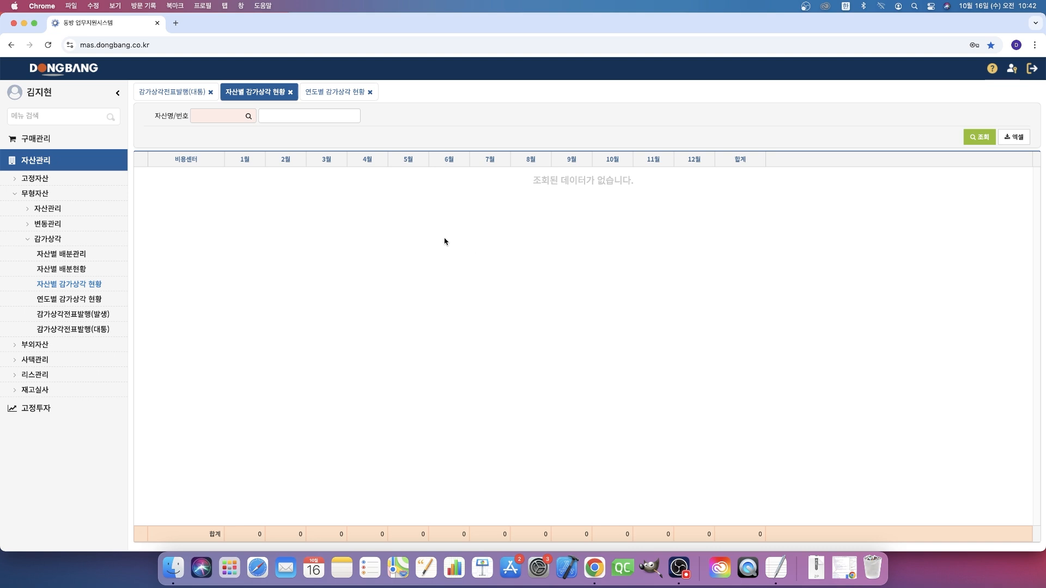
# - Return to 감가상각전표발행(대통) and delete the issued voucher of the 컴퓨터소프트웨어 asset
pyautogui.click(166, 97)
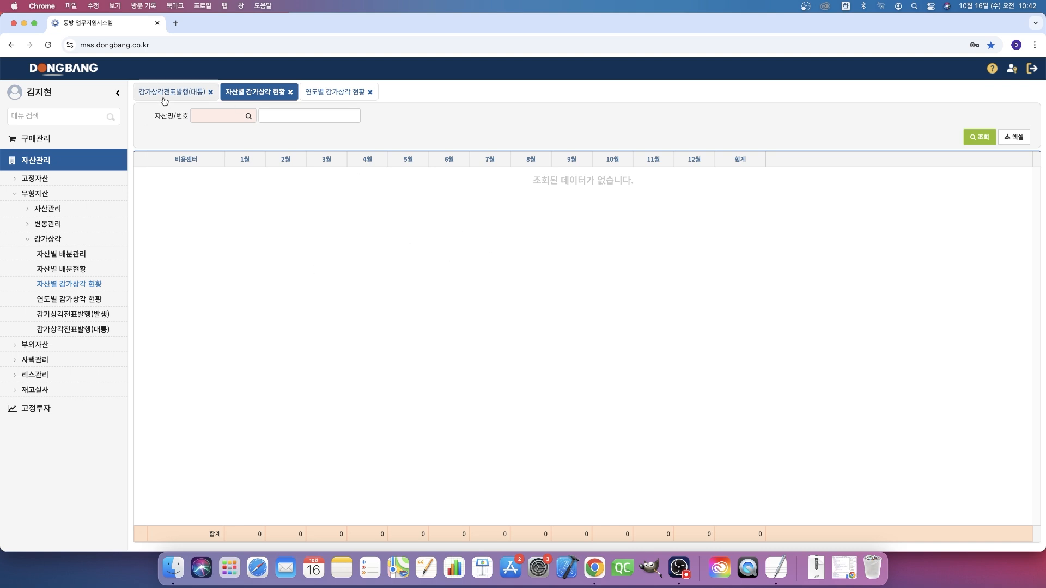
pyautogui.click(846, 210)
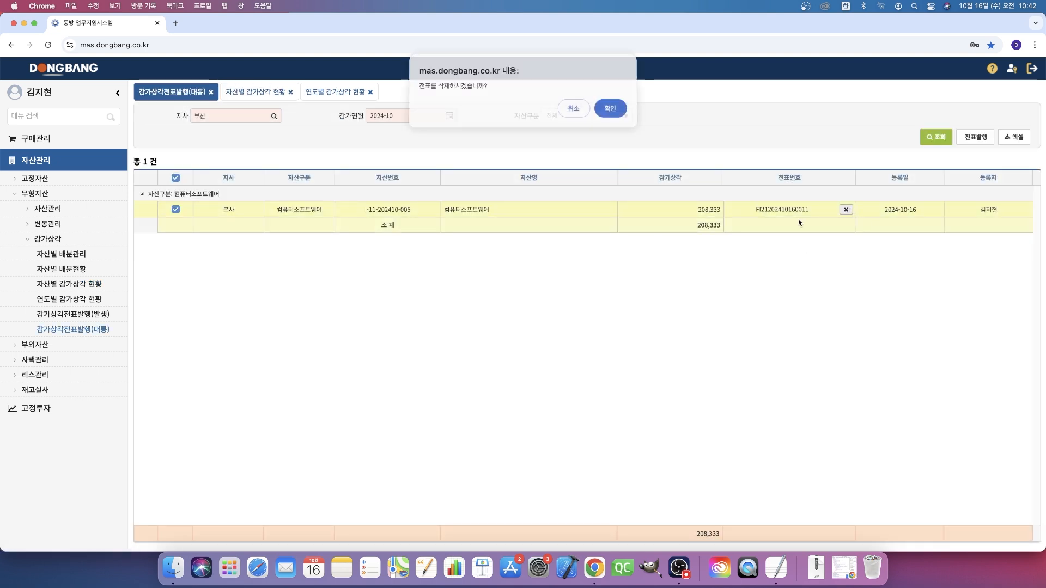
pyautogui.click(610, 111)
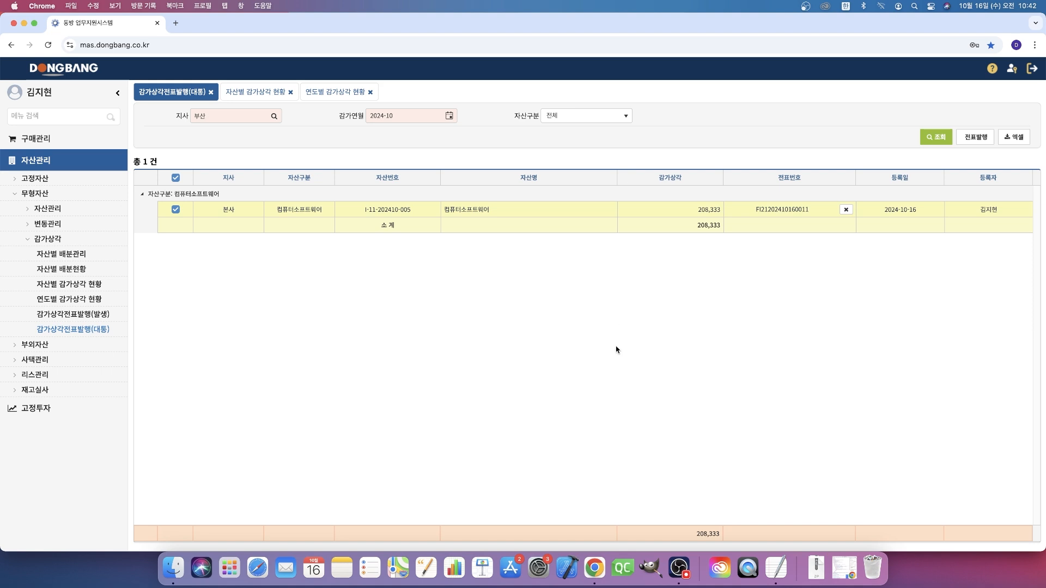
# - Query 연도별 감가상각 현황 again for 부산, 2024, to check the depreciation after the voucher deletion
pyautogui.click(336, 94)
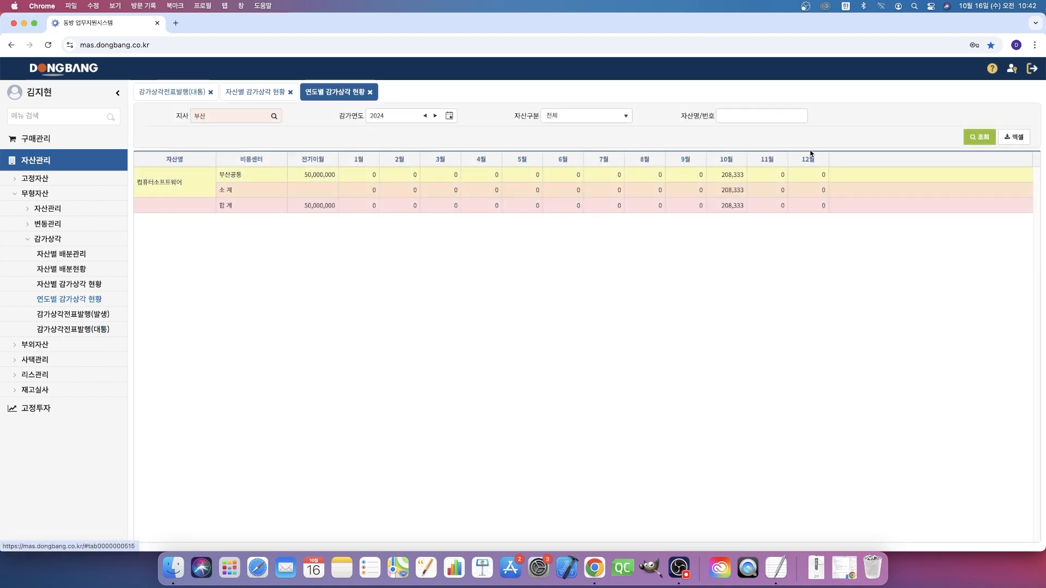
pyautogui.click(979, 138)
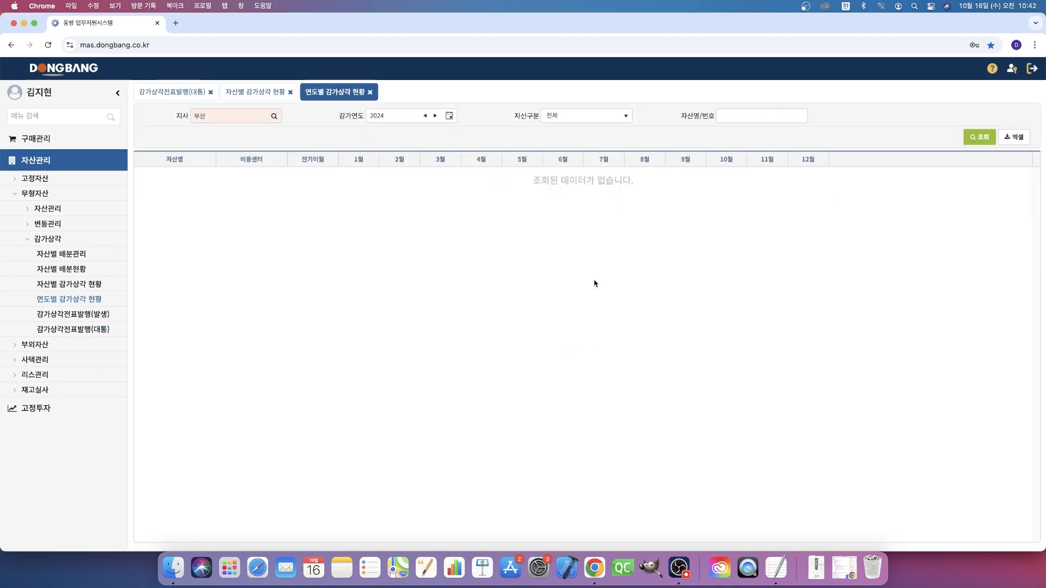
# - Log out and sign back in with the administrator account, entering its ID and password
pyautogui.click(1036, 71)
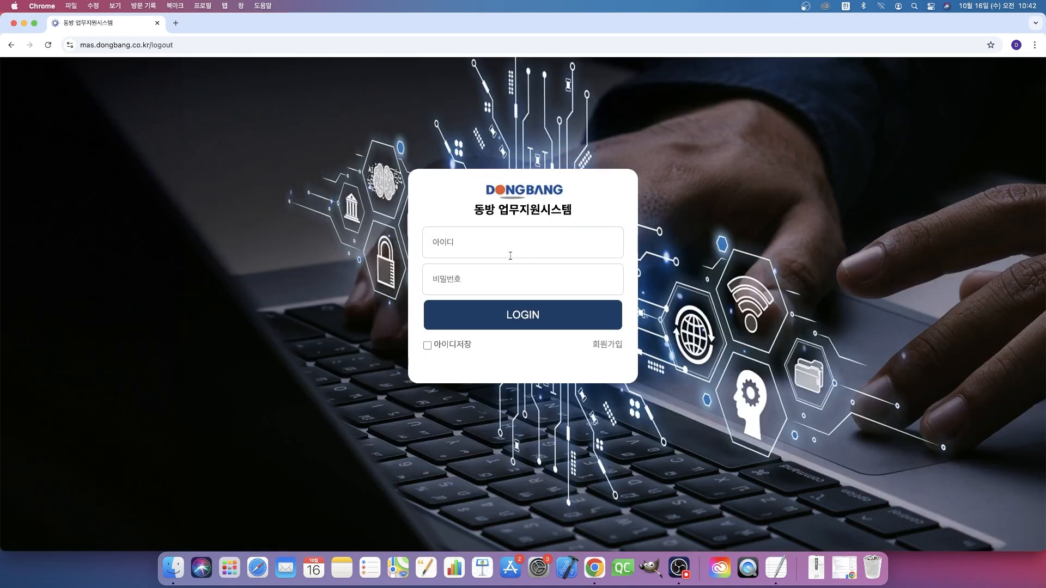
pyautogui.click(493, 253)
pyautogui.write('ㅁ의')
pyautogui.press('BackSpace')
pyautogui.press('BackSpace')
pyautogui.press('BackSpace')
pyautogui.write('adm••')
pyautogui.click(507, 313)
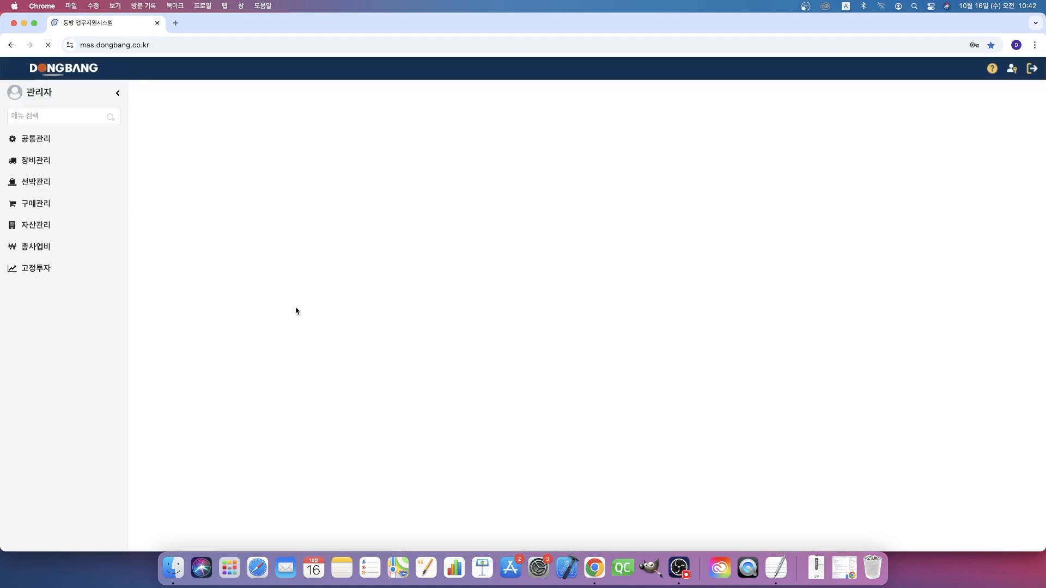
# - Open 감가상각전표발행(발생) under 무형자산 and delete the 2024-10 본사 depreciation voucher of the 컴퓨터소프트웨어 asset
pyautogui.click(64, 226)
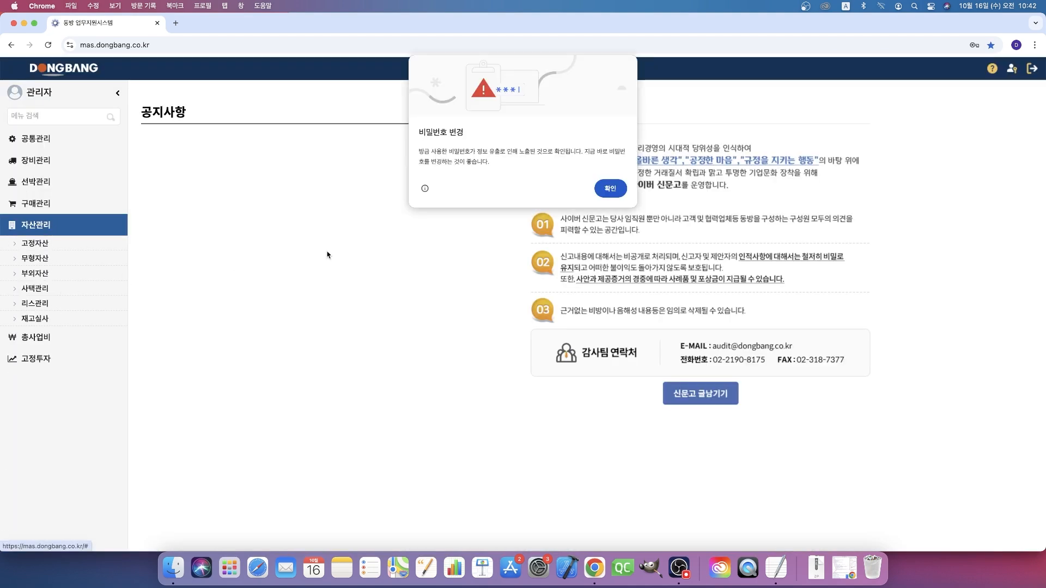
pyautogui.click(611, 188)
pyautogui.click(55, 259)
pyautogui.click(66, 306)
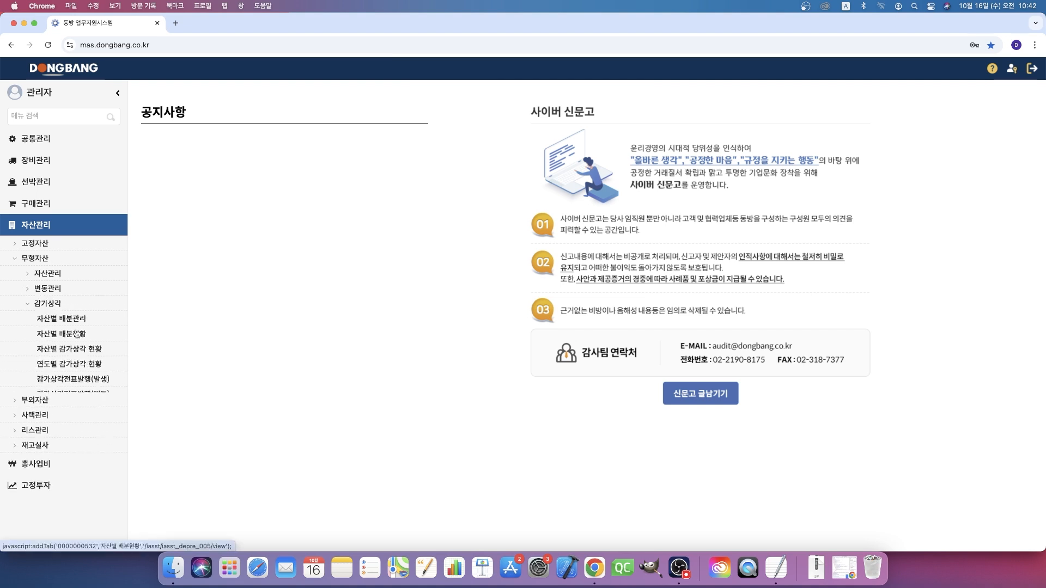
pyautogui.click(93, 393)
pyautogui.click(98, 385)
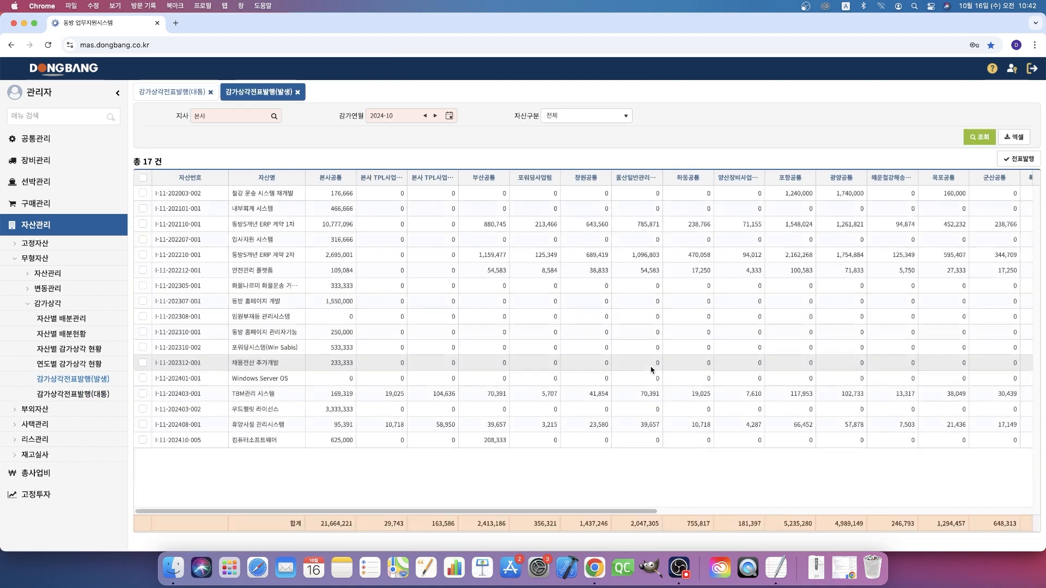
pyautogui.moveTo(653, 517); pyautogui.dragTo(992, 487)
pyautogui.click(1012, 442)
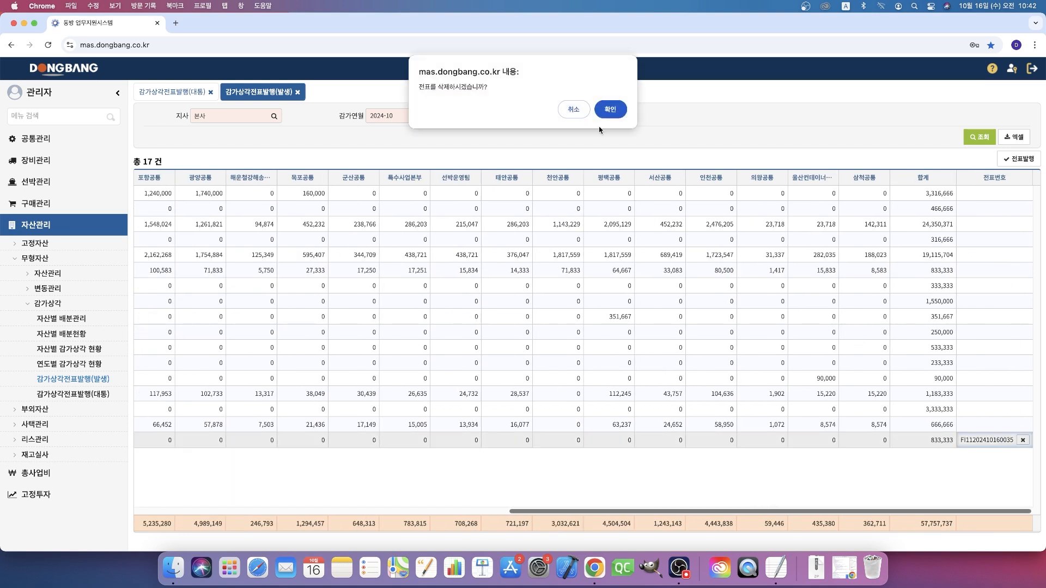
pyautogui.click(609, 108)
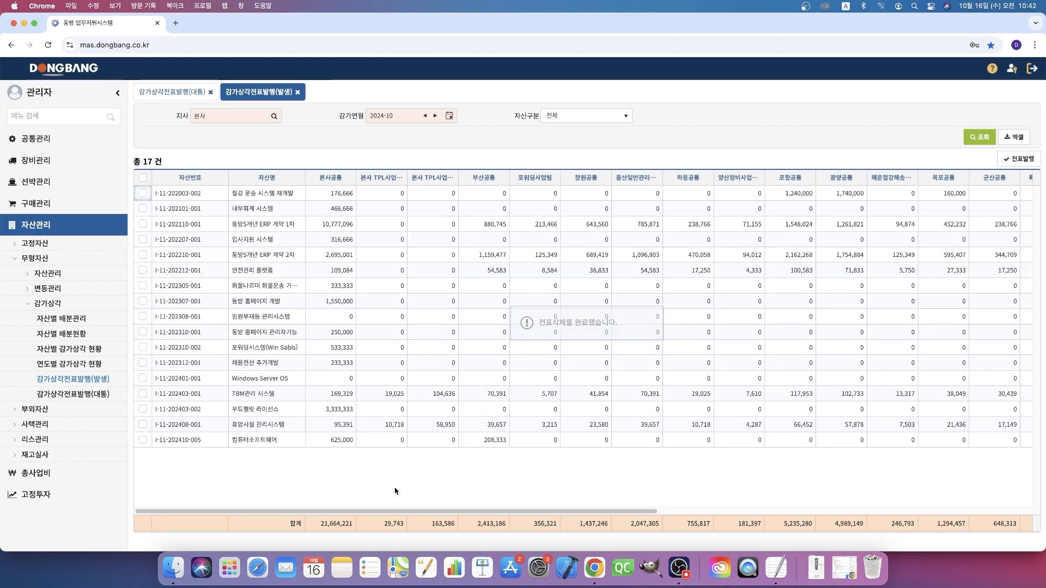
# - Open 무형자산 변동현황 and review the 본사 구매 record of the 컴퓨터소프트웨어 asset
pyautogui.click(72, 289)
pyautogui.click(78, 306)
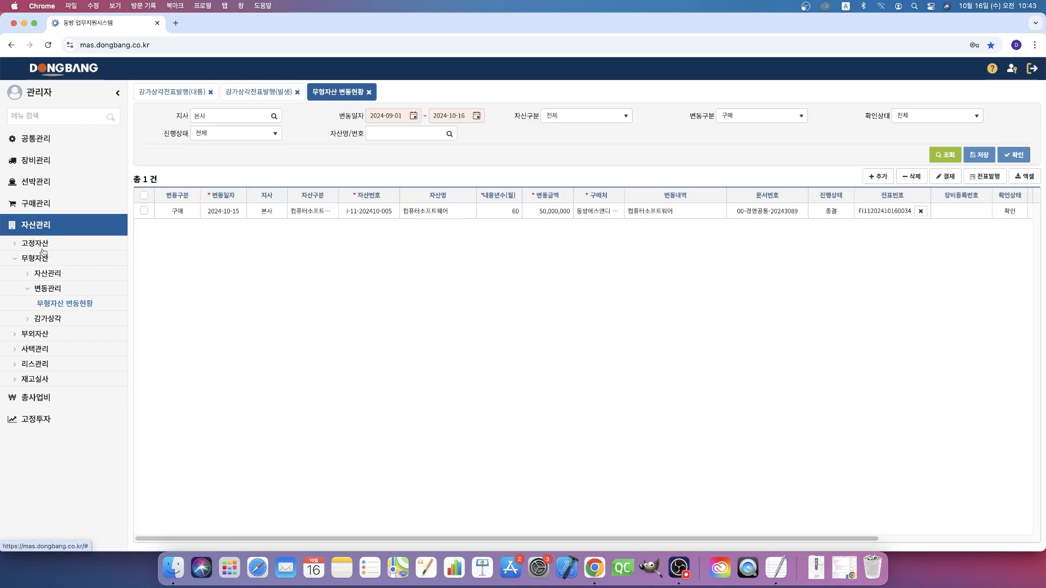
pyautogui.click(58, 320)
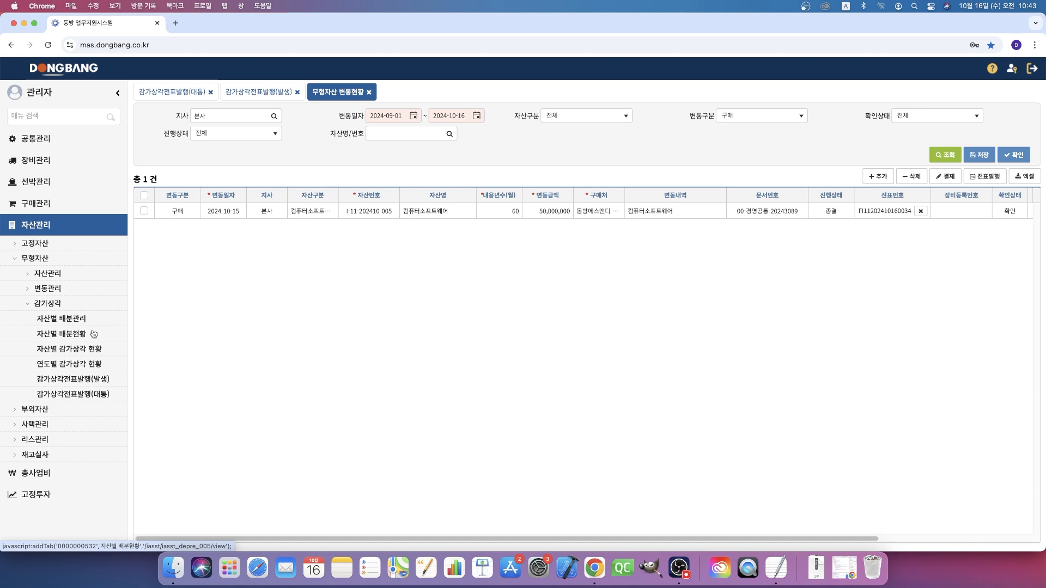
pyautogui.click(65, 291)
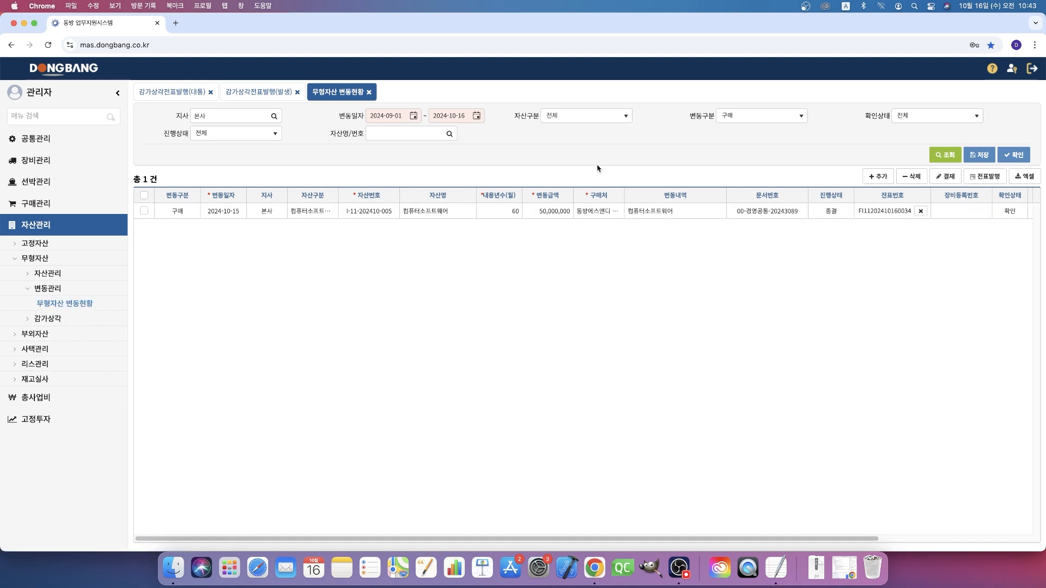
# - Switch 변동구분 to 이관 and add a transfer entry for the 본사 asset 휴양시설 관리시스템
pyautogui.click(588, 116)
pyautogui.click(763, 115)
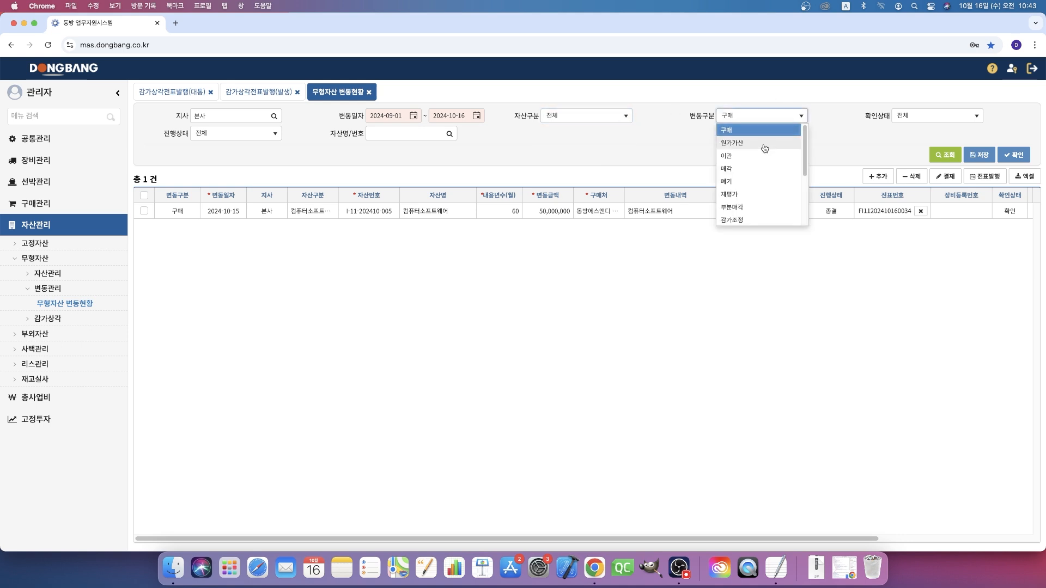
pyautogui.click(763, 157)
pyautogui.click(878, 176)
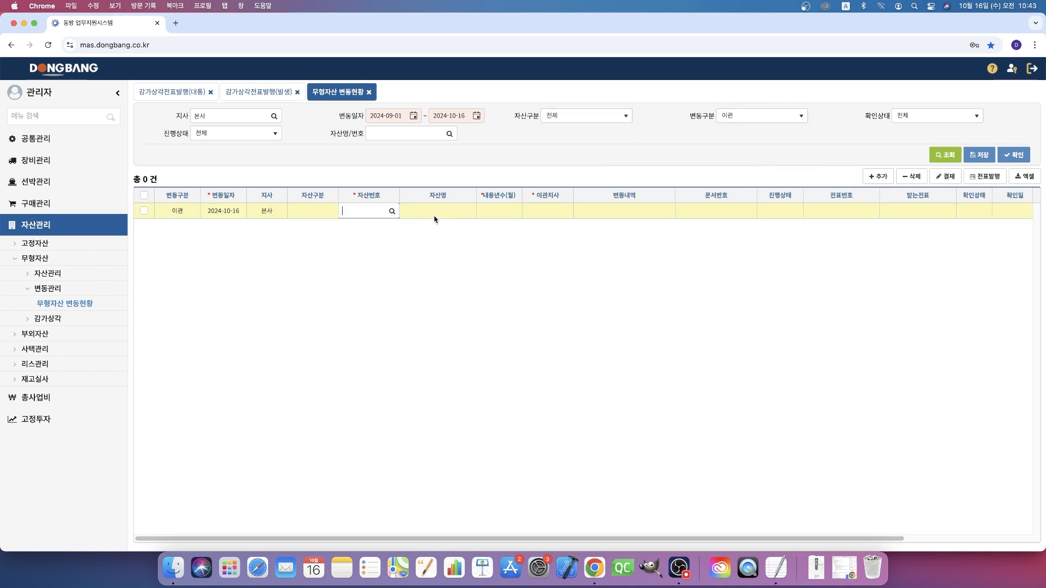
pyautogui.click(392, 211)
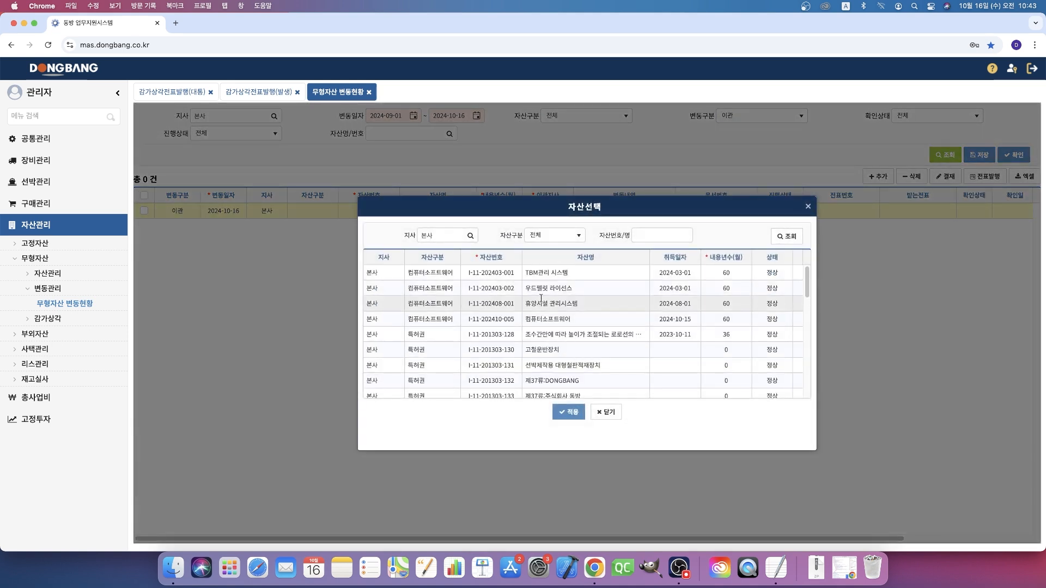
pyautogui.doubleClick(546, 303)
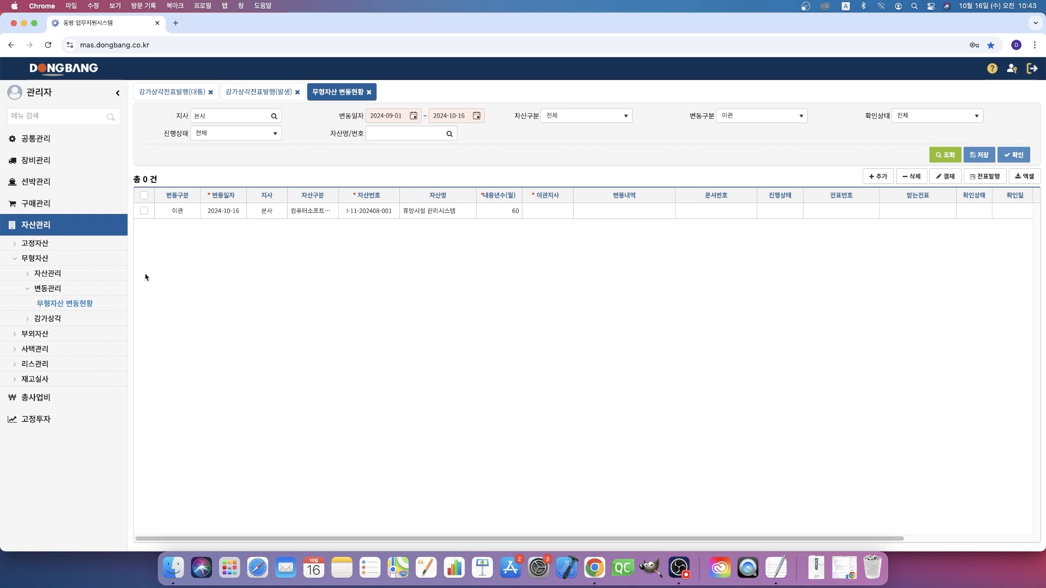
# - Open 발주서 현황조회 under 구매관리 and view the 본사 purchase orders from 2024-10-01 to 2024-10-16
pyautogui.click(64, 203)
pyautogui.click(68, 298)
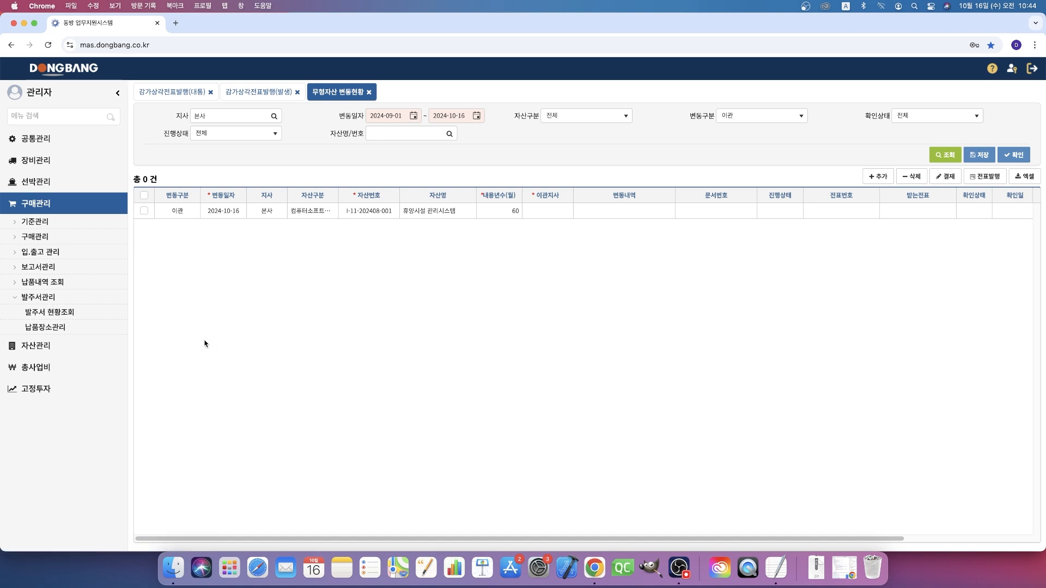
pyautogui.click(63, 313)
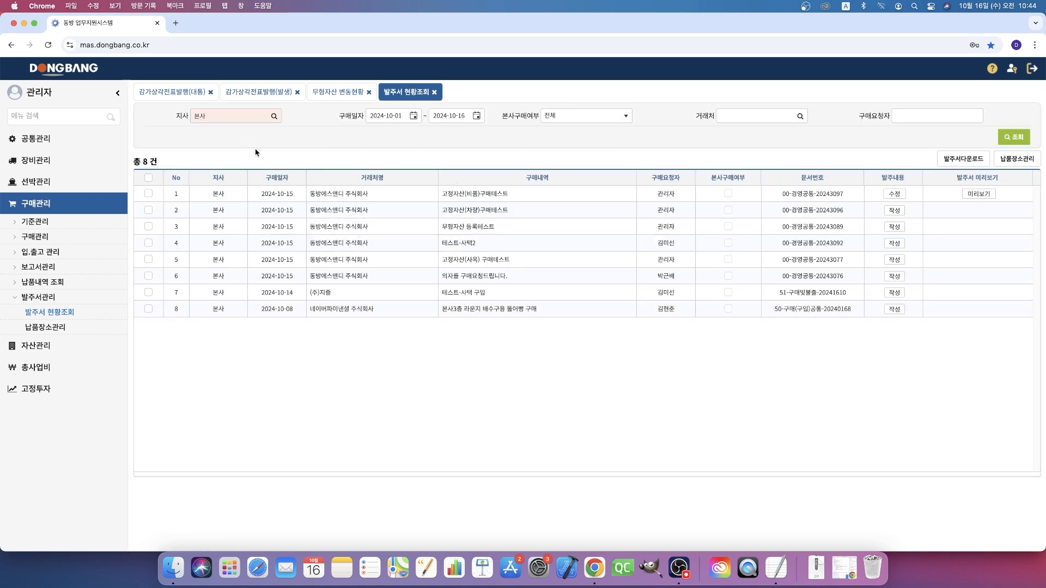
# - Open 물품구매 현황조회 and query the 본사 purchases with 진행상태 set to 승인
pyautogui.click(48, 238)
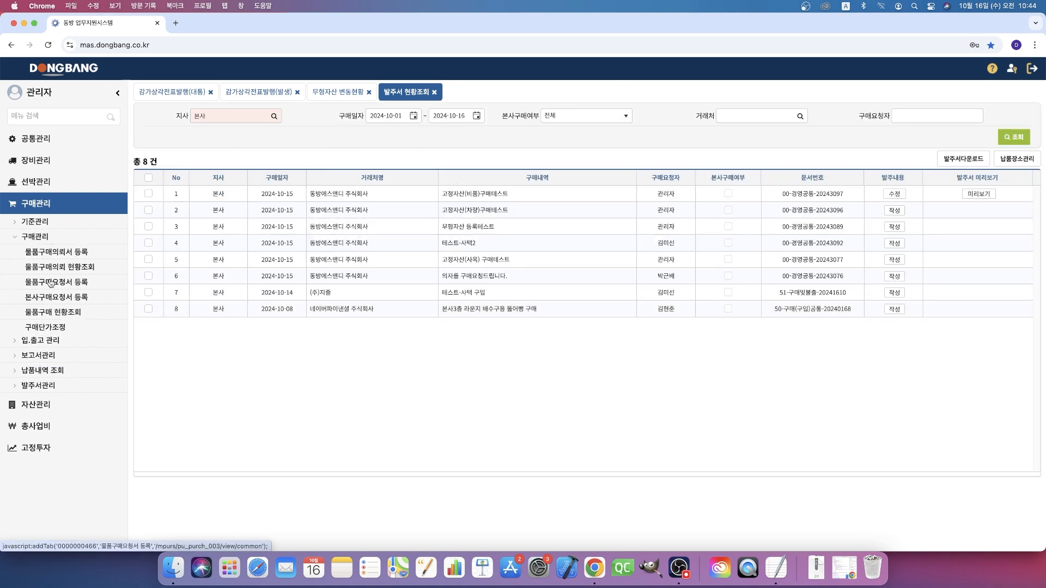
pyautogui.click(55, 312)
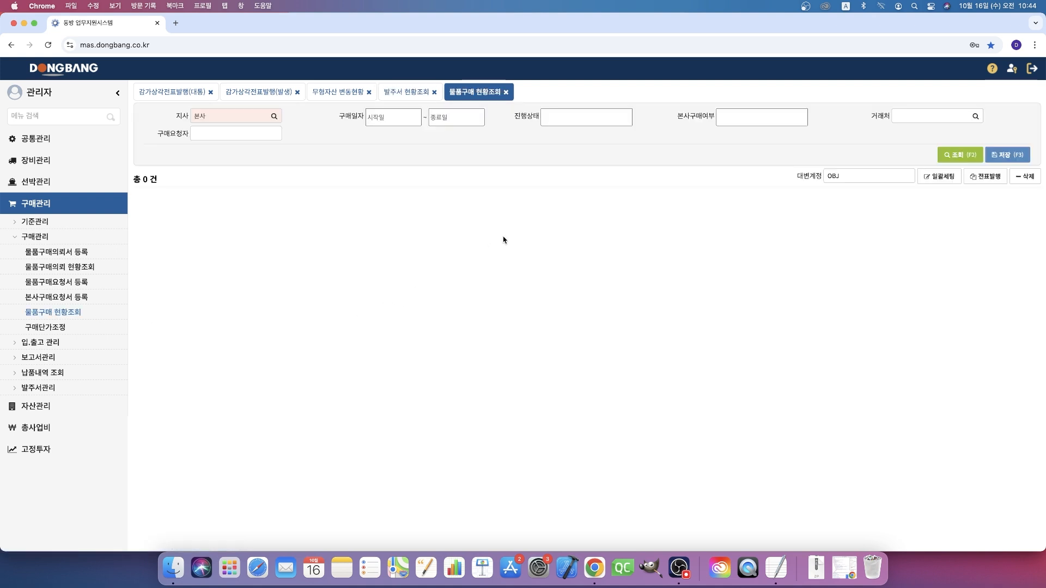
pyautogui.click(586, 116)
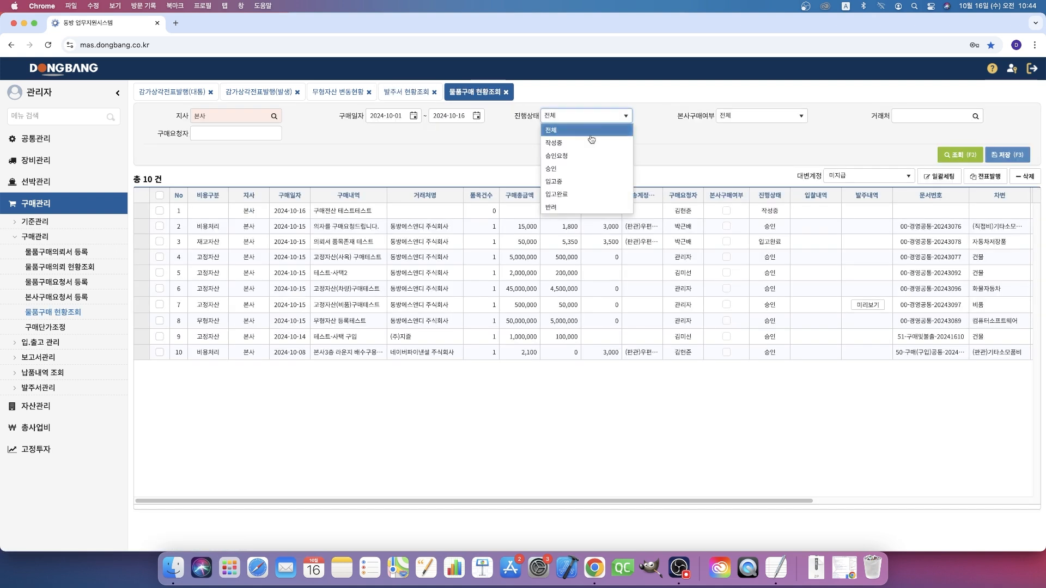
pyautogui.click(583, 170)
pyautogui.click(959, 154)
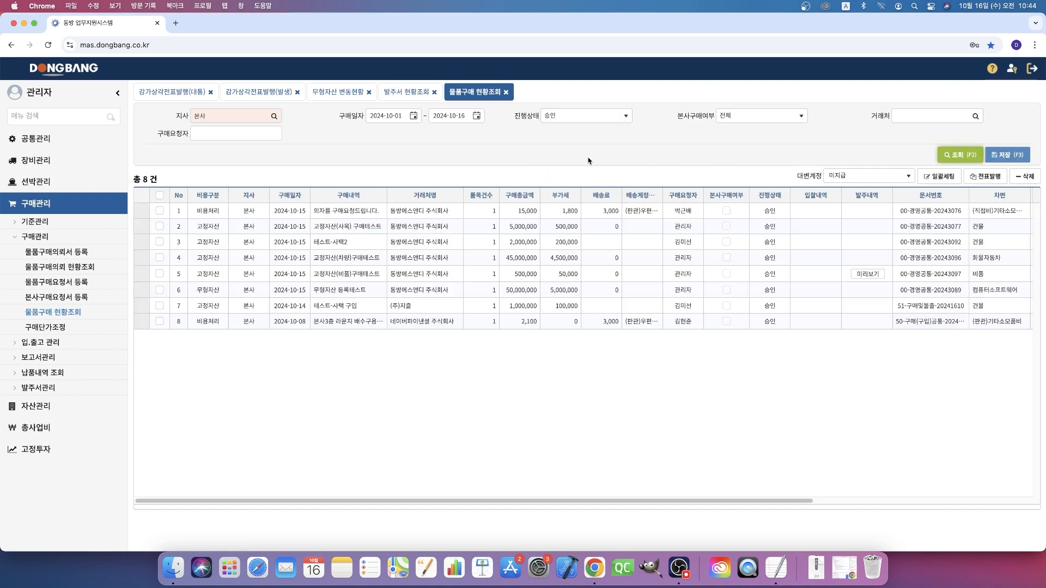
pyautogui.click(573, 119)
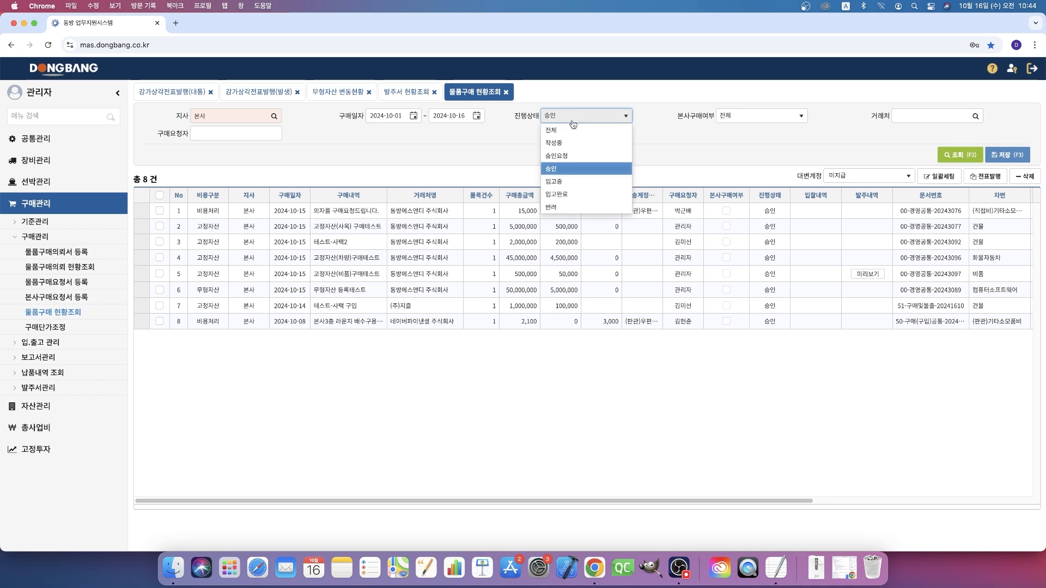
pyautogui.click(577, 172)
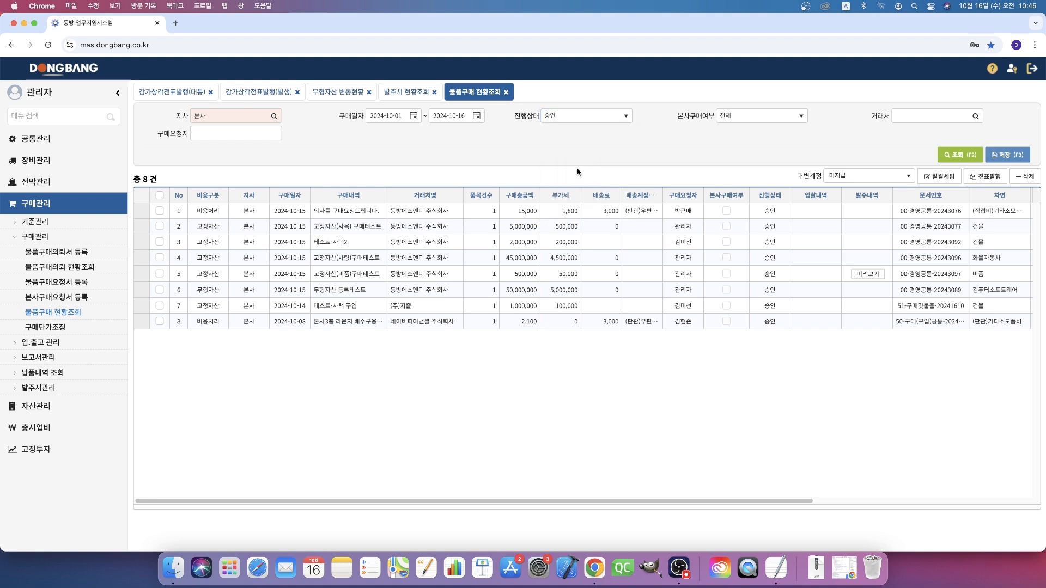
pyautogui.click(974, 160)
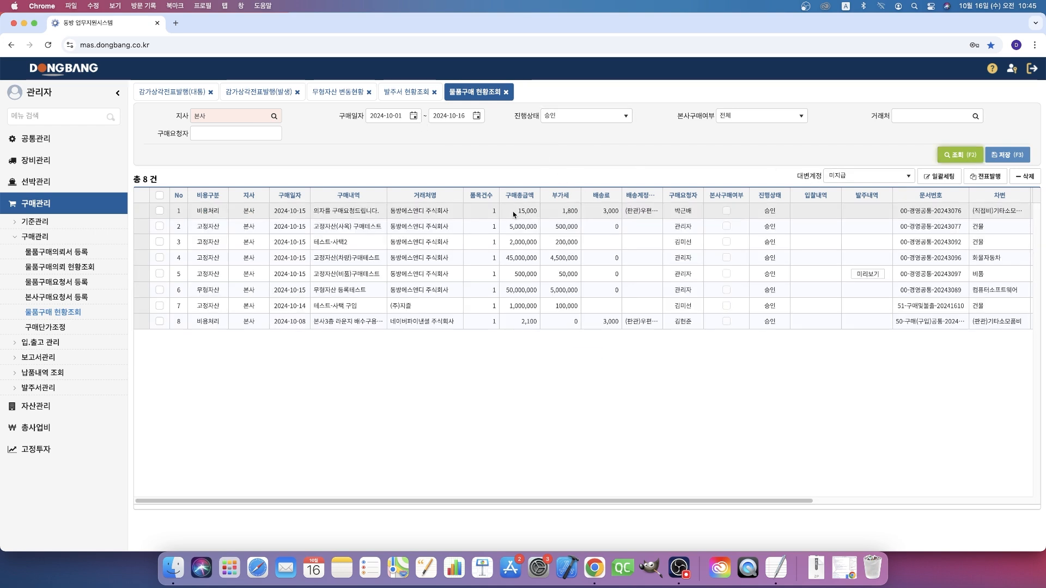
# - Query 발주서 현황조회 again and compare its list with the approved purchases in 물품구매 현황조회
pyautogui.click(414, 89)
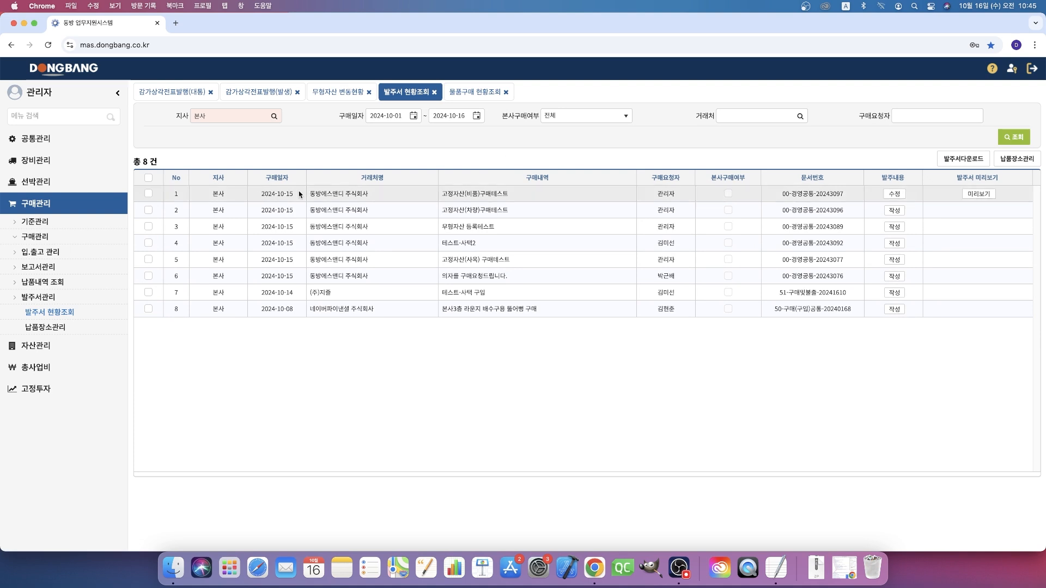
pyautogui.click(1014, 137)
pyautogui.click(471, 93)
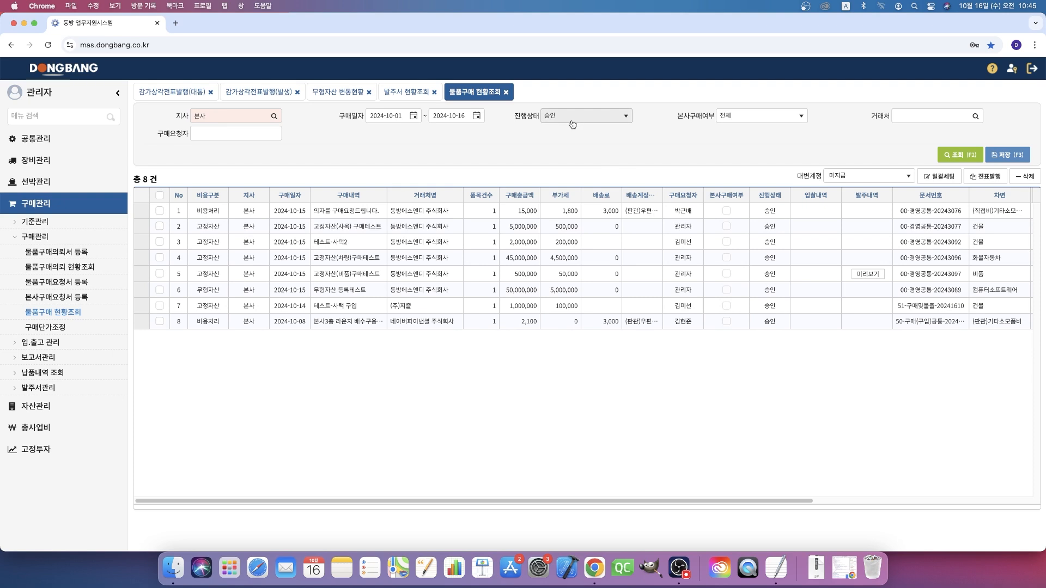
pyautogui.click(406, 92)
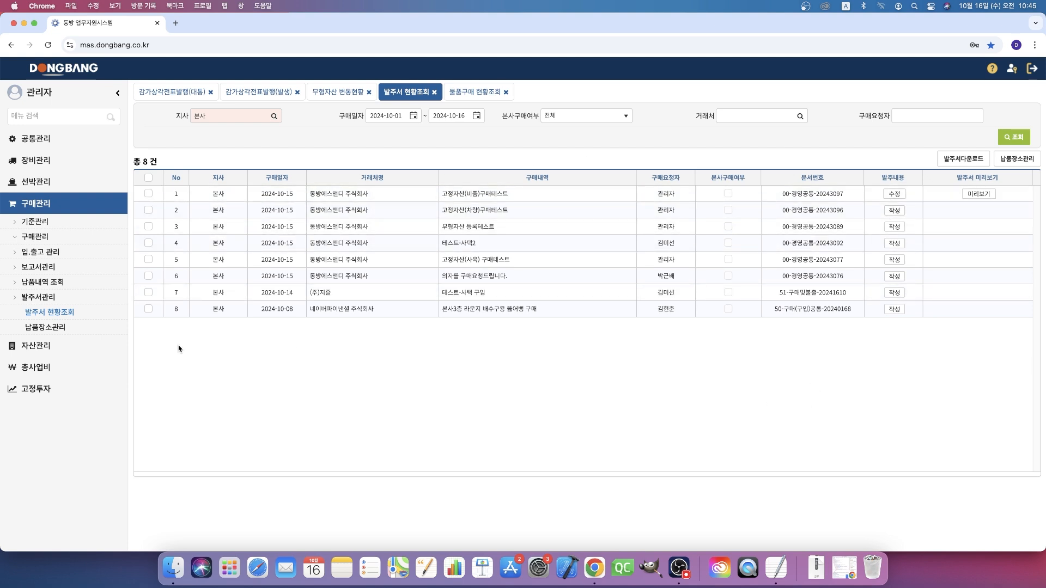
# - In 납품장소관리, delete the AIA빌딩 and 한진빌딩 delivery places of 본사, save, and reload the 본사 list
pyautogui.click(60, 329)
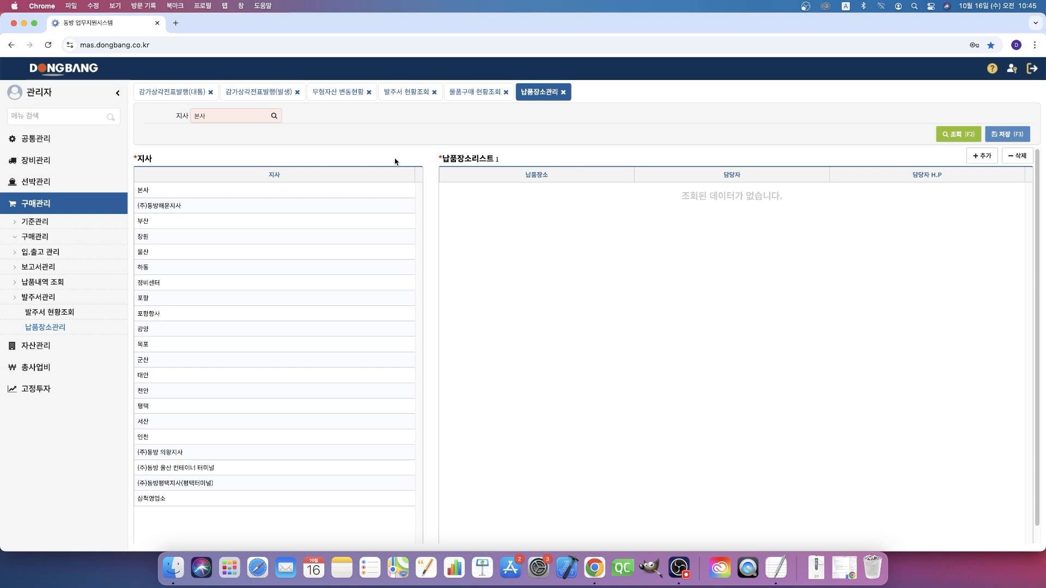
pyautogui.click(347, 194)
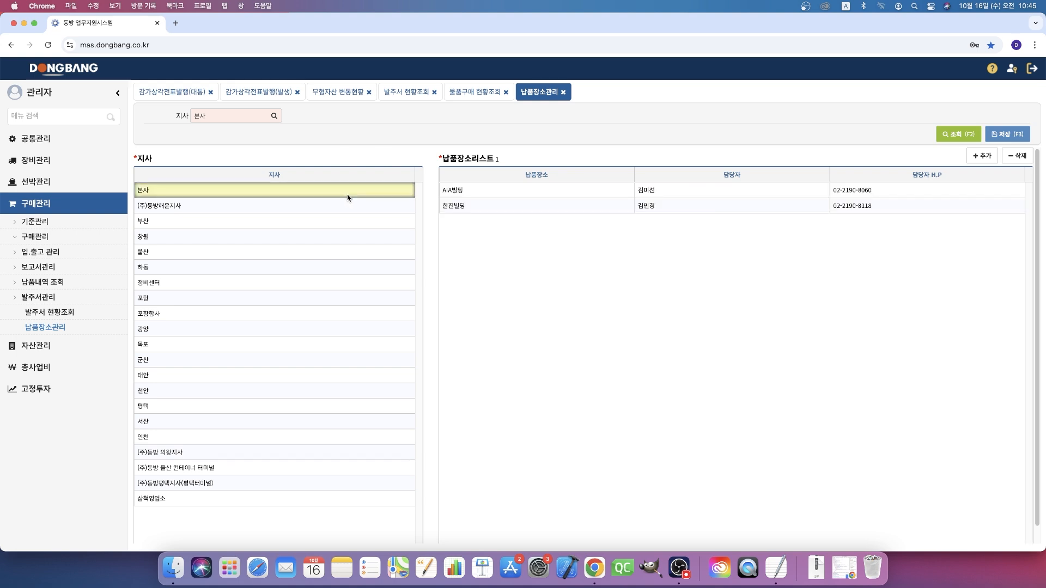
pyautogui.click(773, 192)
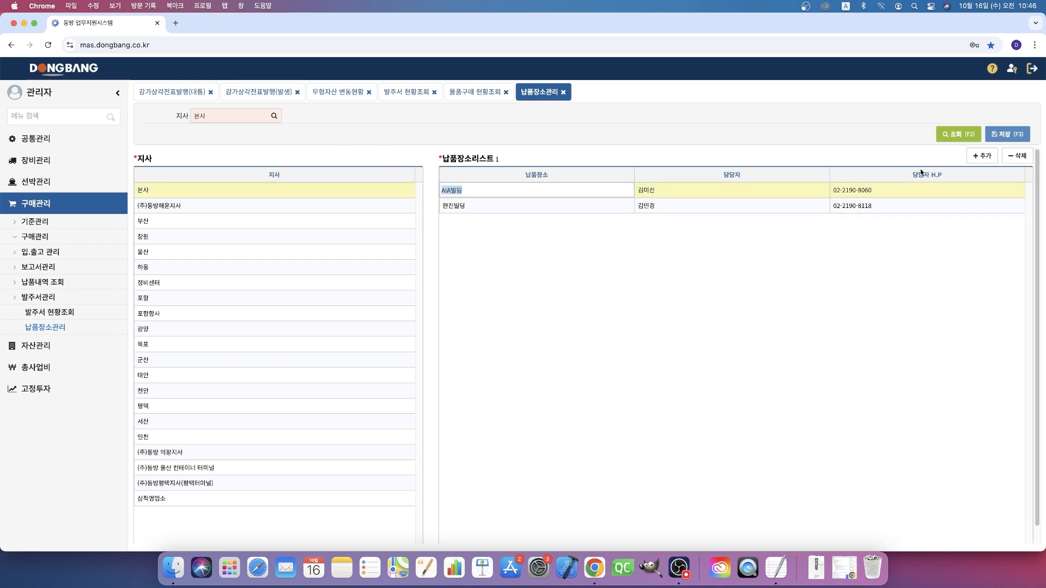
pyautogui.click(1017, 158)
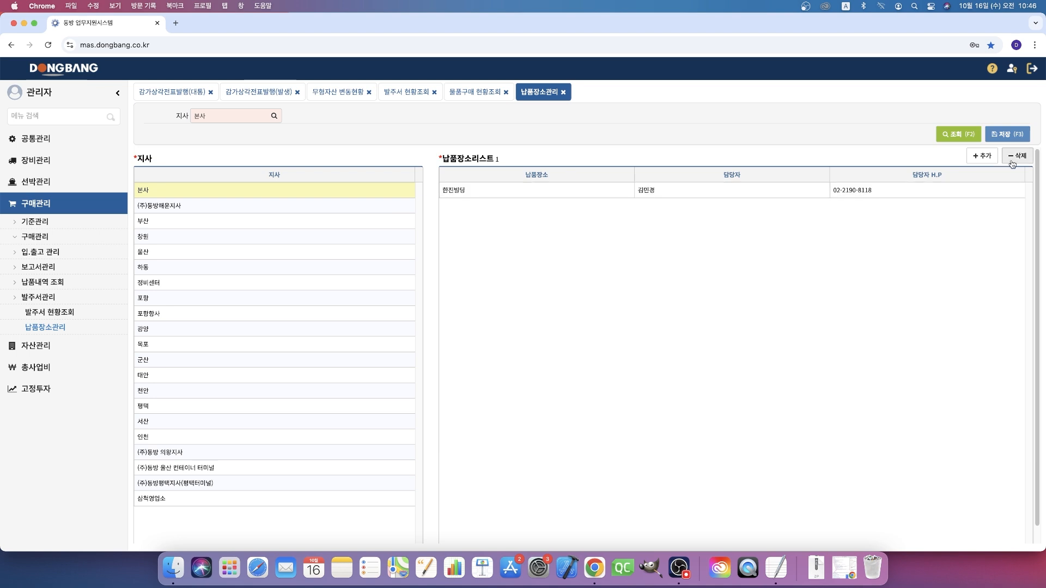
pyautogui.click(879, 190)
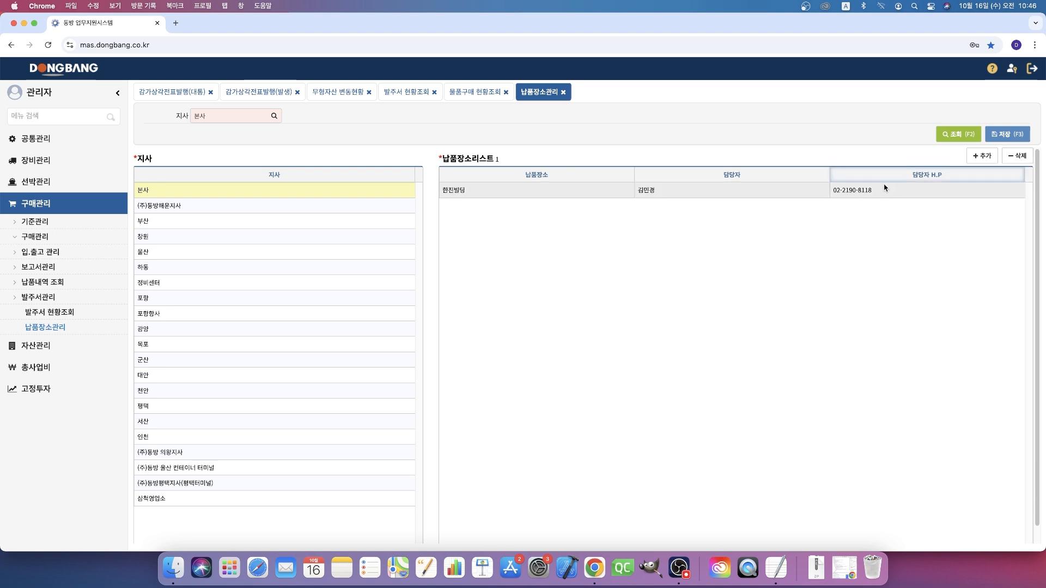
pyautogui.click(1008, 156)
pyautogui.click(1007, 133)
pyautogui.click(271, 195)
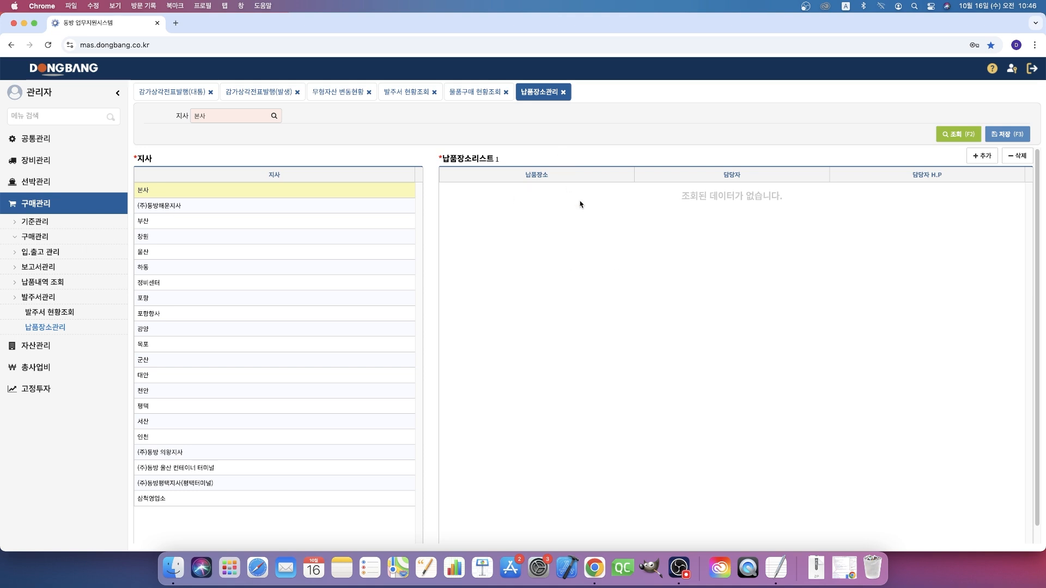
# - Add AIA빌딩 as a delivery place of 본사, enter its contact person's name in 담당자, and save
pyautogui.click(982, 156)
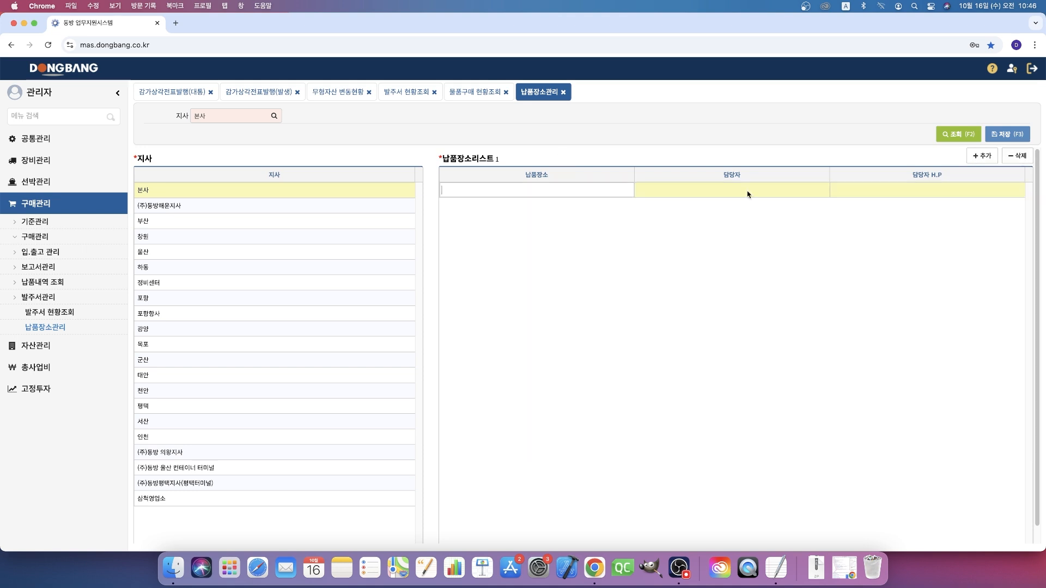
pyautogui.write('AIAqlf')
pyautogui.press('capslock')
pyautogui.write('빌다')
pyautogui.press('BackSpace')
pyautogui.press('BackSpace')
pyautogui.press('BackSpace')
pyautogui.press('BackSpace')
pyautogui.write('빌딩')
pyautogui.press('Tab')
pyautogui.press('Return')
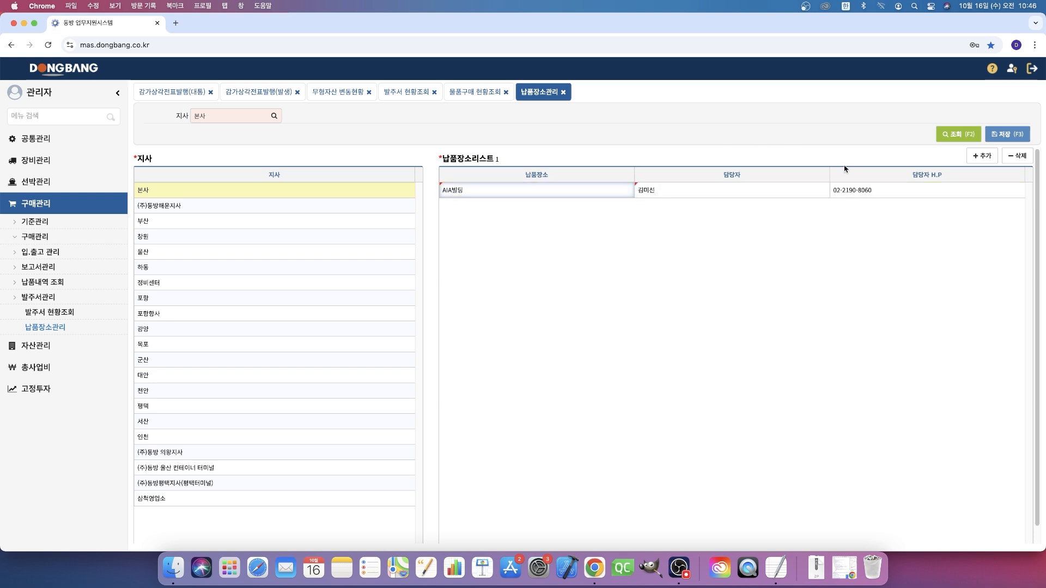
pyautogui.click(1013, 135)
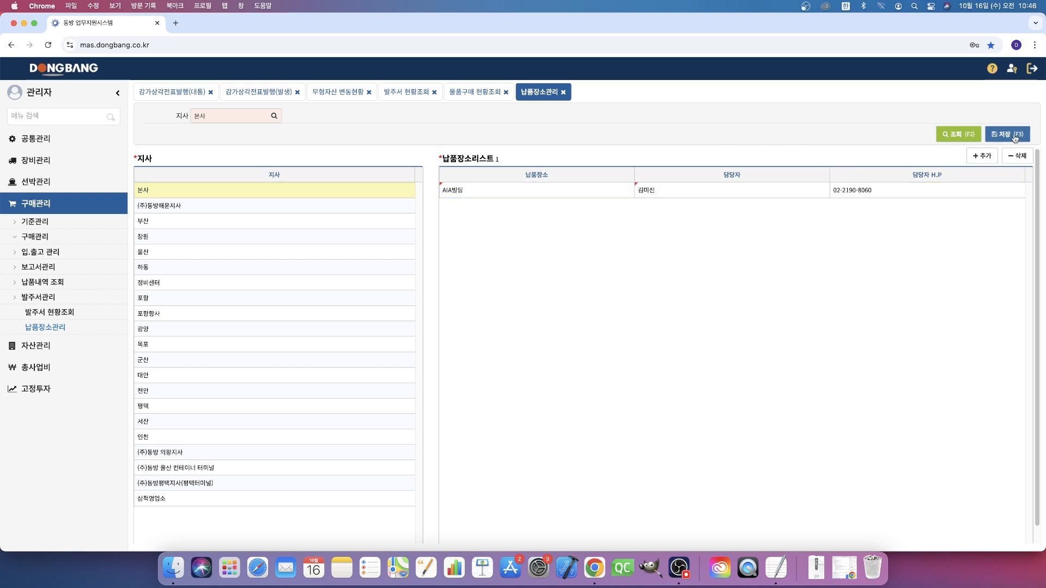
# - Add 한진빌딩 as a second delivery place of 본사 with its contact person's name, and save
pyautogui.click(982, 156)
pyautogui.write('한진빌딩')
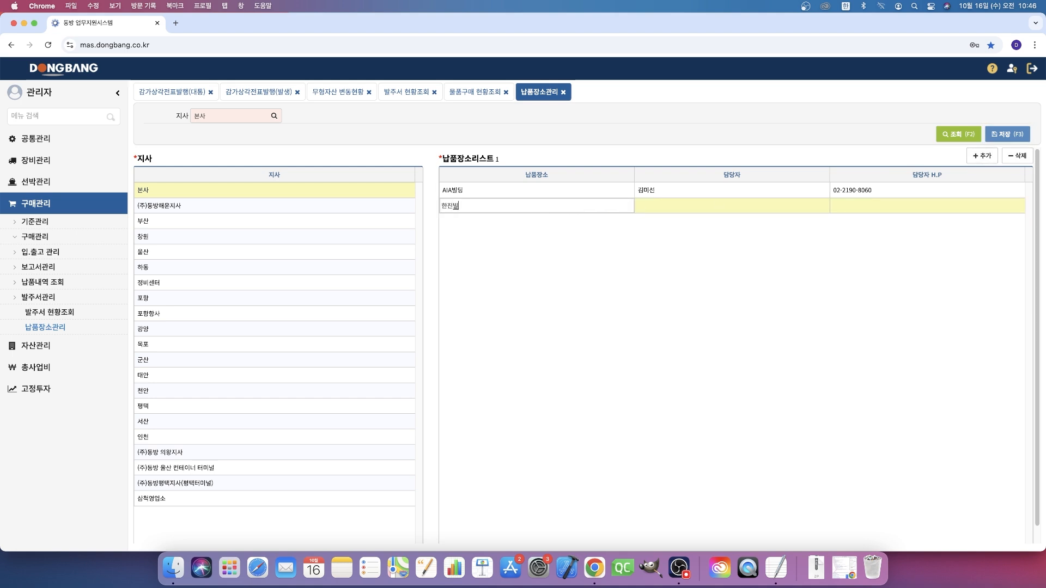
pyautogui.press('Tab')
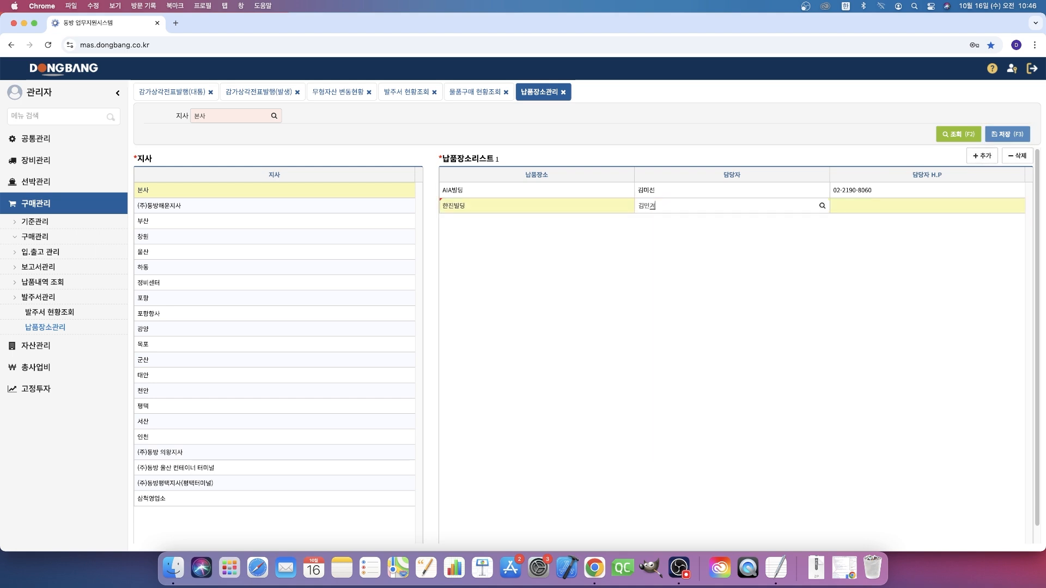
pyautogui.press('Return')
pyautogui.click(1007, 134)
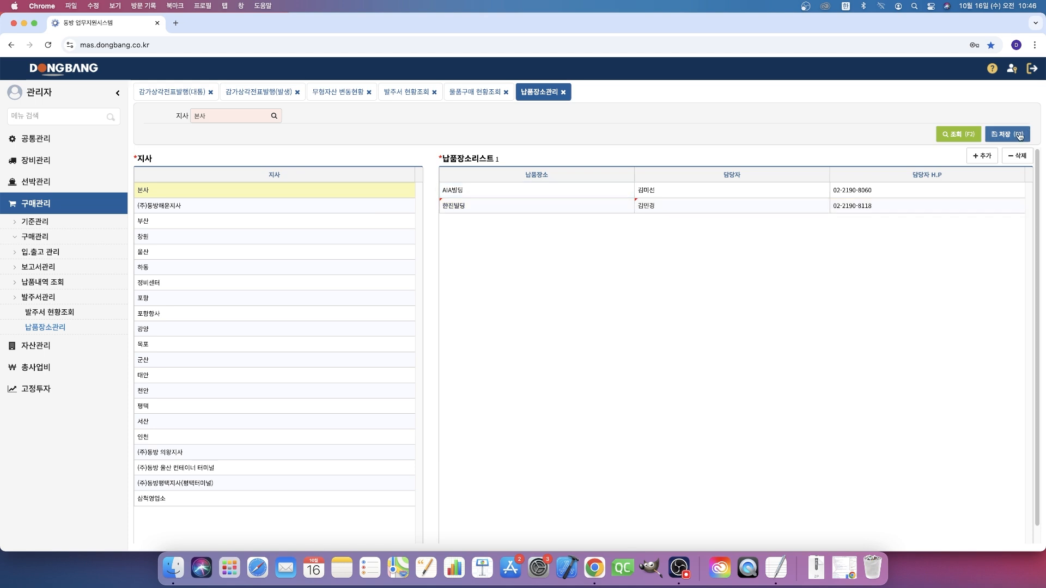
# - Look through the delivery place lists of 부산, 창원 and another branch, and return to 본사
pyautogui.click(294, 222)
pyautogui.click(295, 236)
pyautogui.click(292, 263)
pyautogui.click(294, 190)
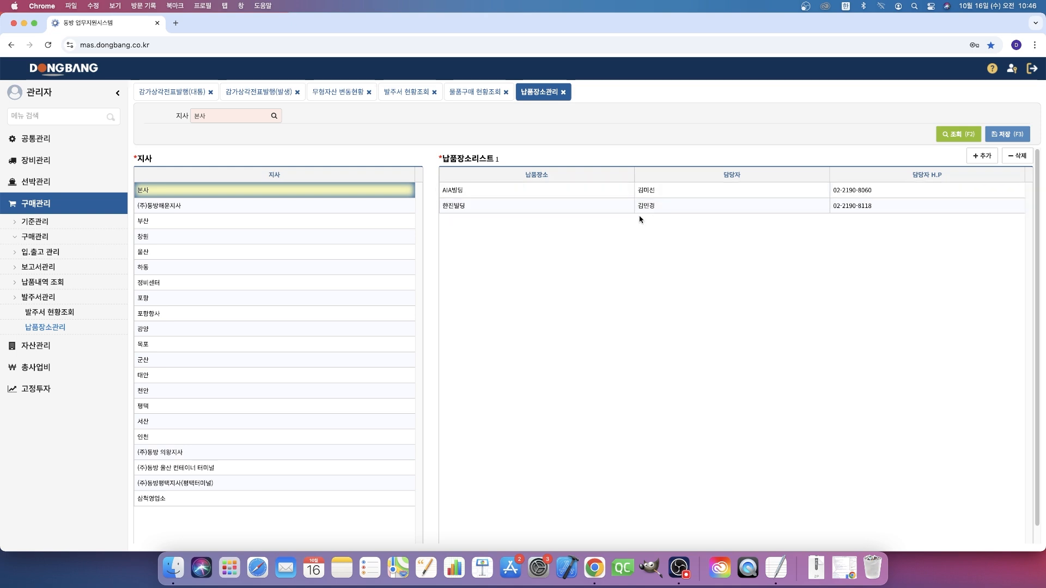
# - In 발주서 현황조회, view the order form of 고정자산(비품)구매테스트 and close it
pyautogui.click(410, 98)
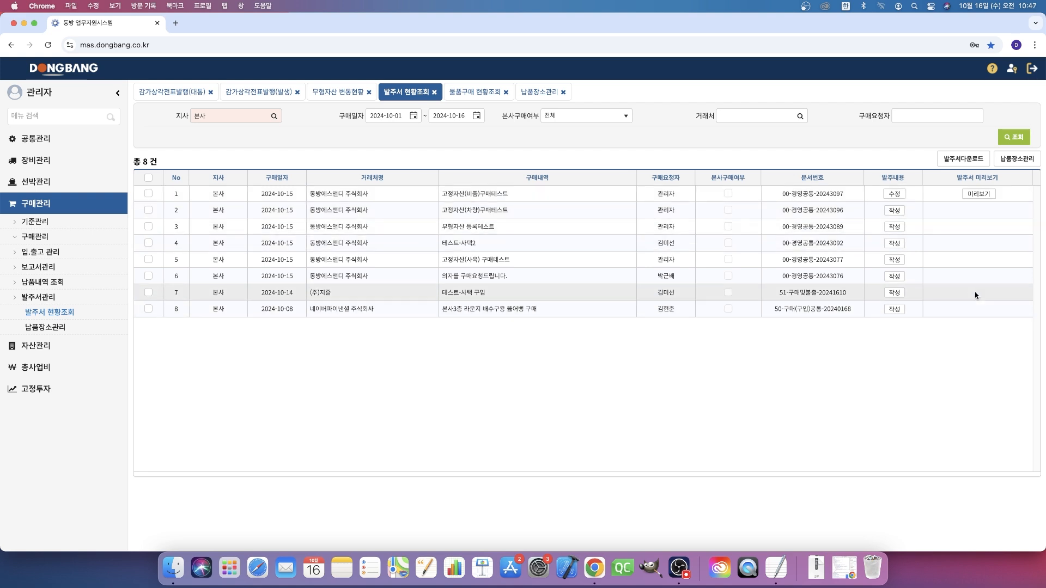
pyautogui.click(896, 198)
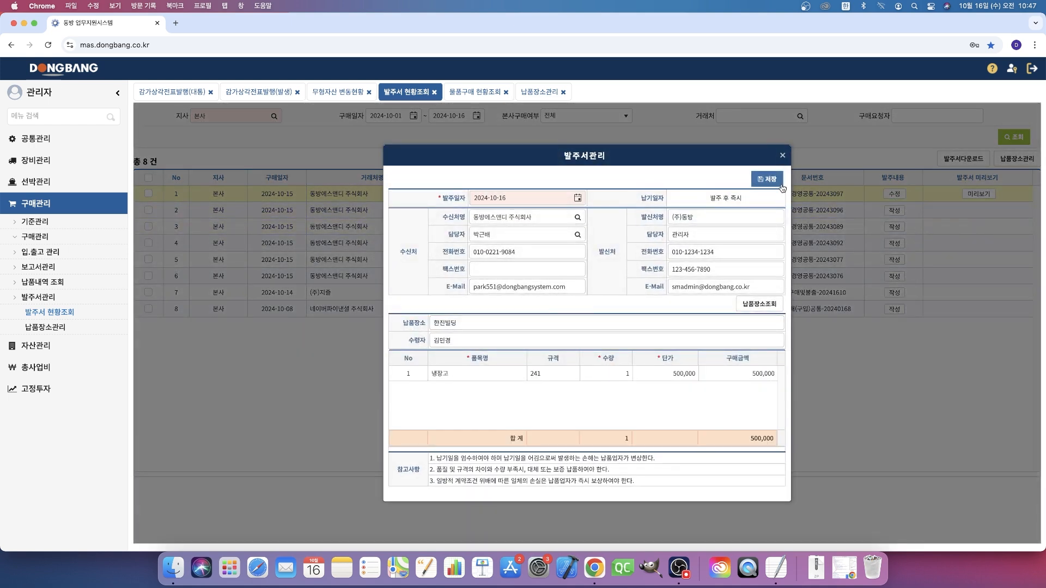
pyautogui.click(783, 157)
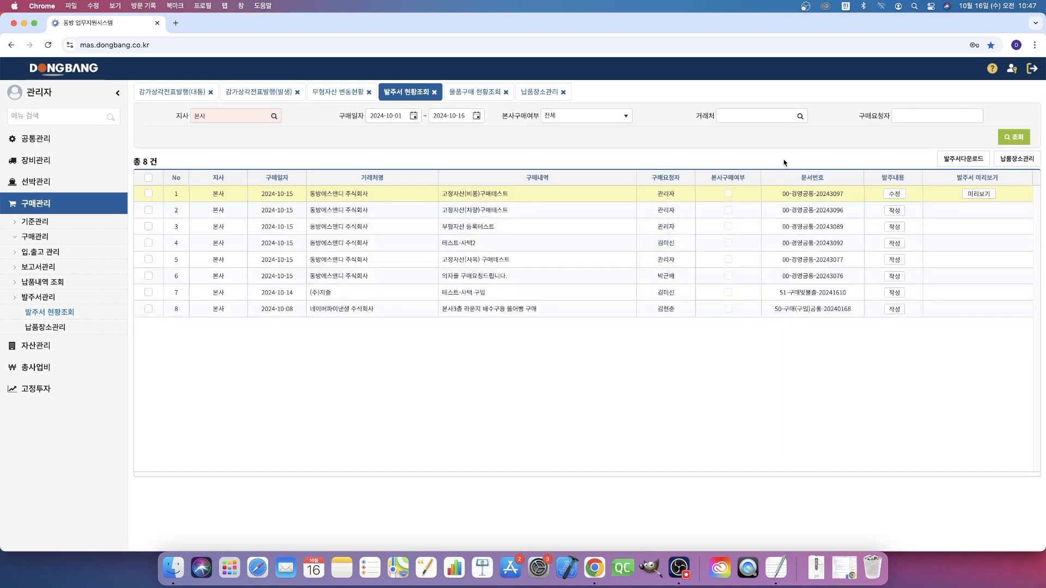
# - Start the order form for 고정자산(차량)구매테스트, review its recipient details, and check the 본사 delivery places in 납품장소관리
pyautogui.click(894, 210)
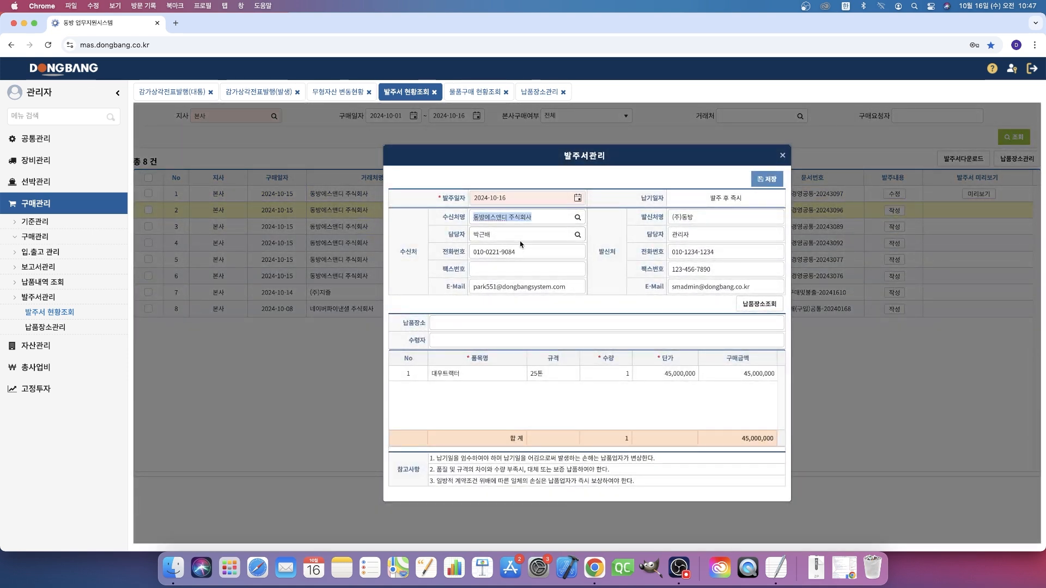
pyautogui.click(548, 236)
pyautogui.click(554, 250)
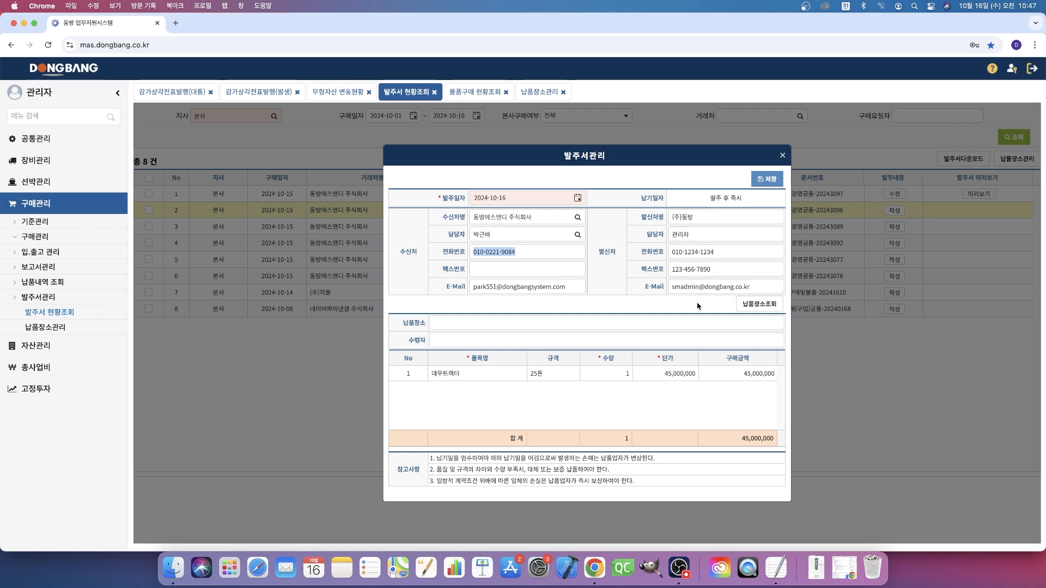
pyautogui.click(65, 333)
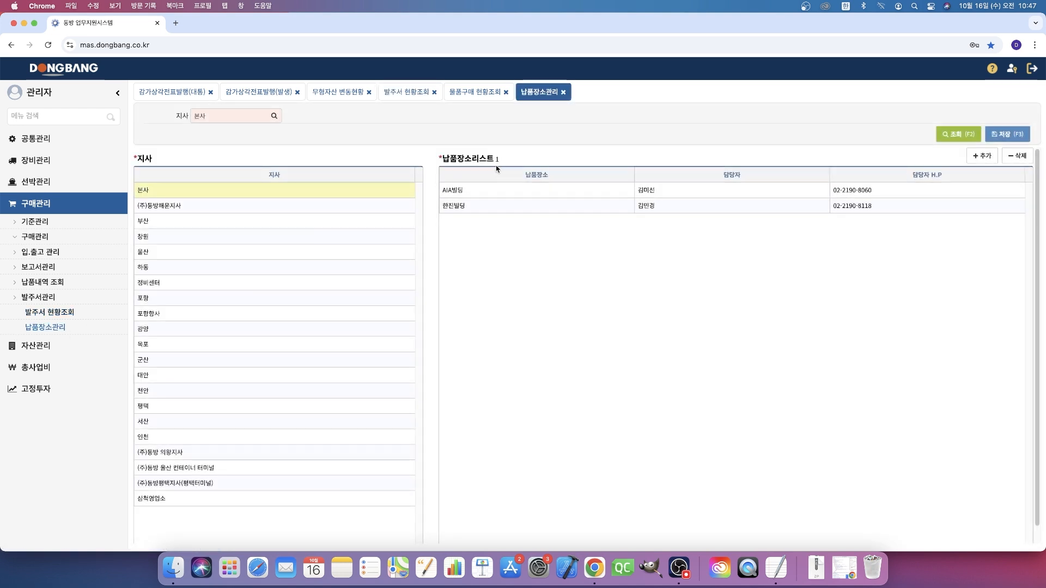
pyautogui.click(417, 92)
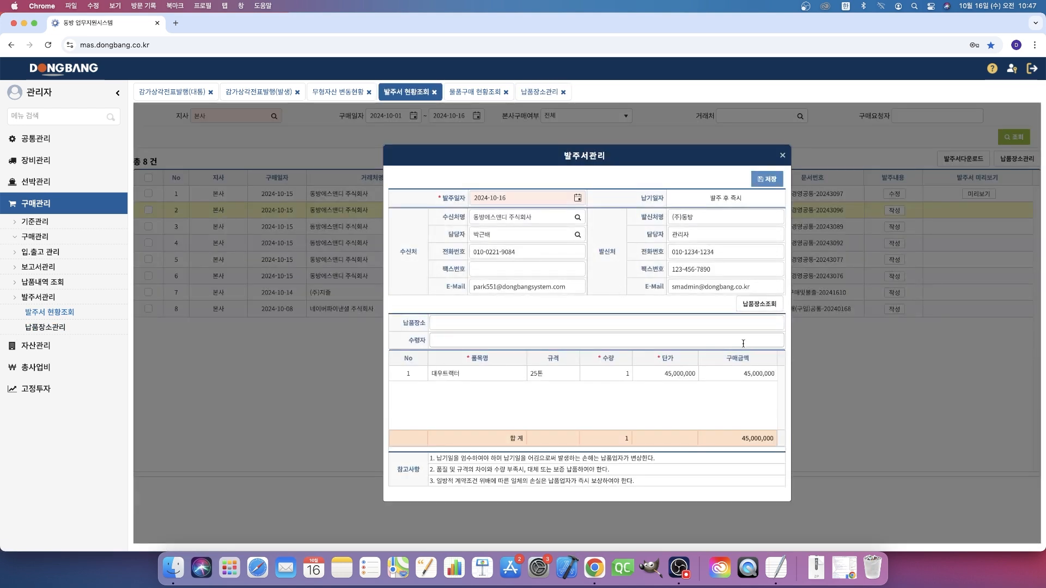
# - Look up the 본사 delivery places from the order form and choose AIA빌딩 as its 납품장소
pyautogui.click(765, 306)
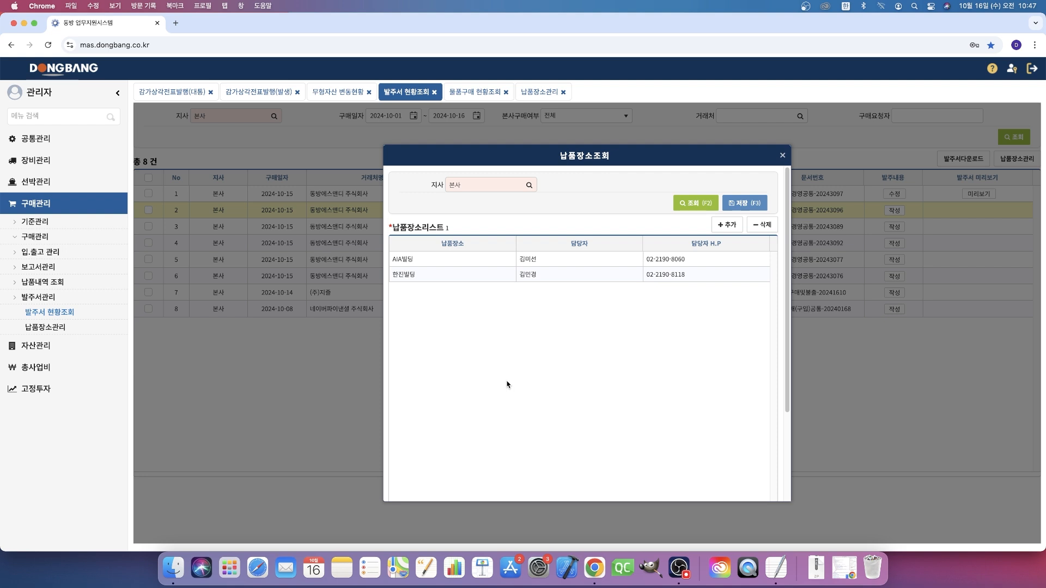
pyautogui.click(443, 257)
pyautogui.click(443, 255)
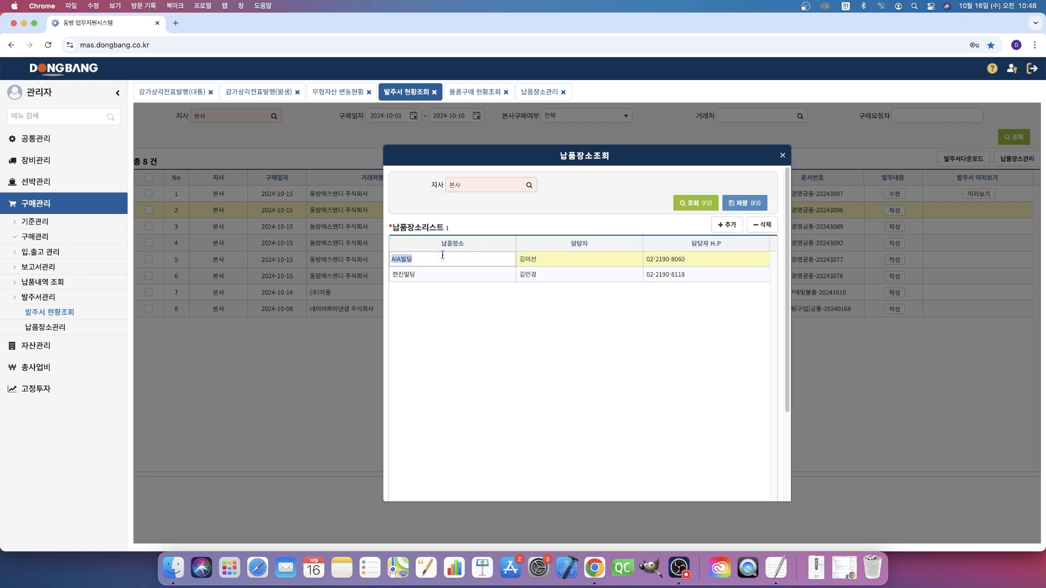
pyautogui.doubleClick(537, 260)
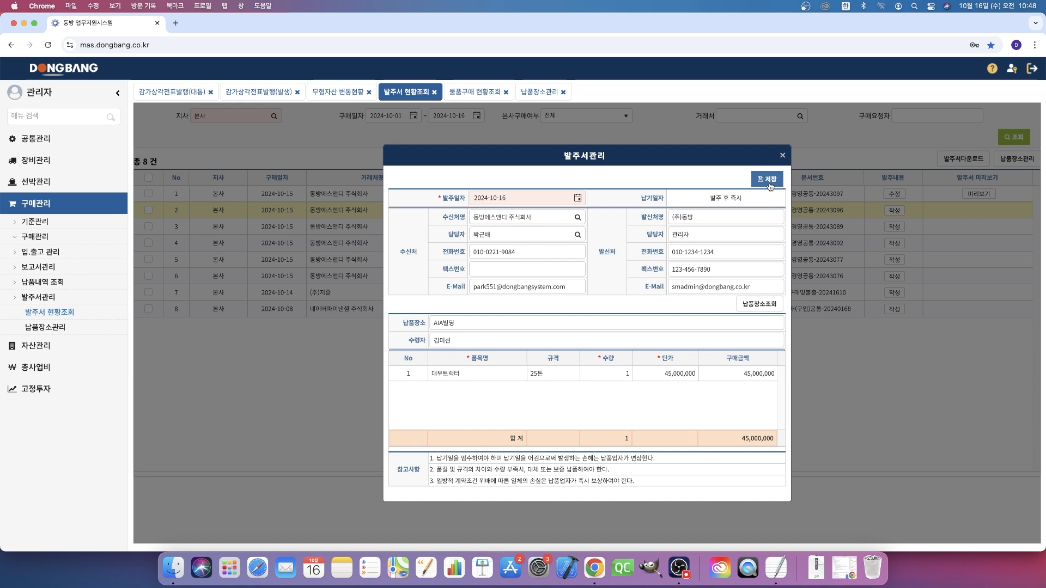
# - Set the order's 납품장소 to 한진빌딩 and save the purchase order
pyautogui.click(769, 308)
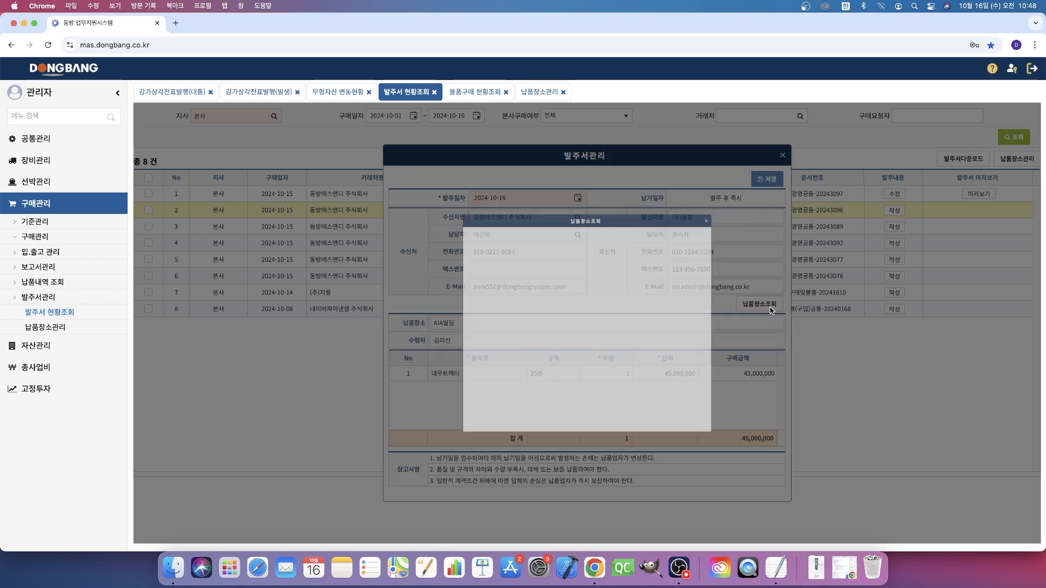
pyautogui.doubleClick(421, 275)
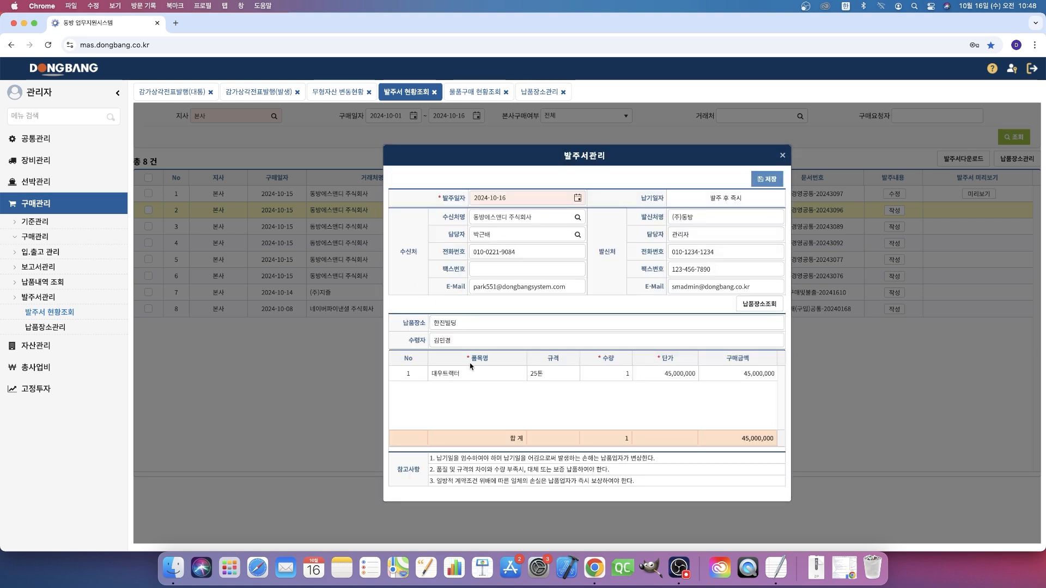
pyautogui.click(765, 179)
pyautogui.press('Return')
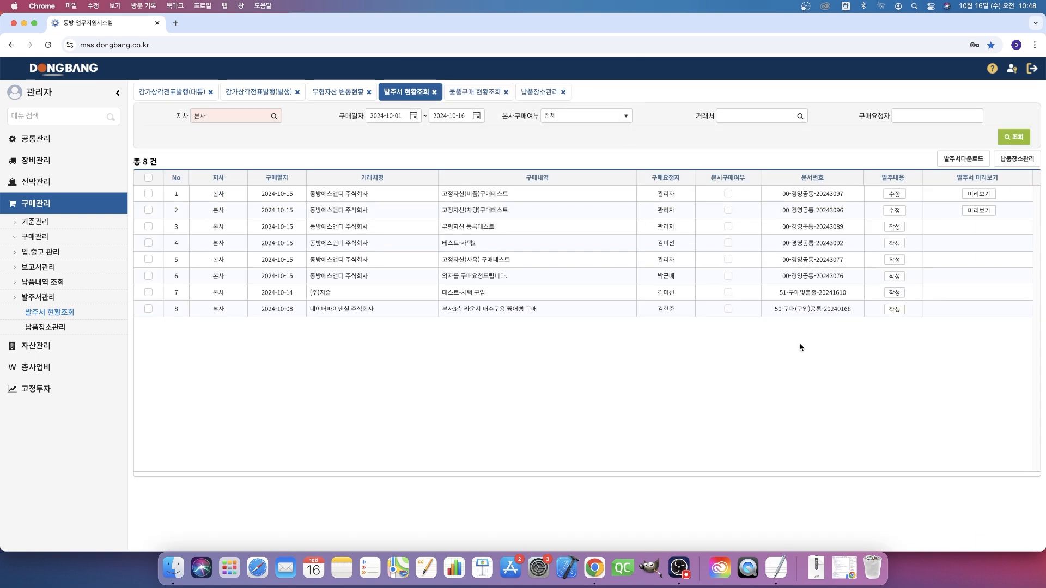
# - Review the saved 고정자산(차량)구매테스트 order and its PDF preview, check the print options without printing, and return to the order list
pyautogui.click(896, 212)
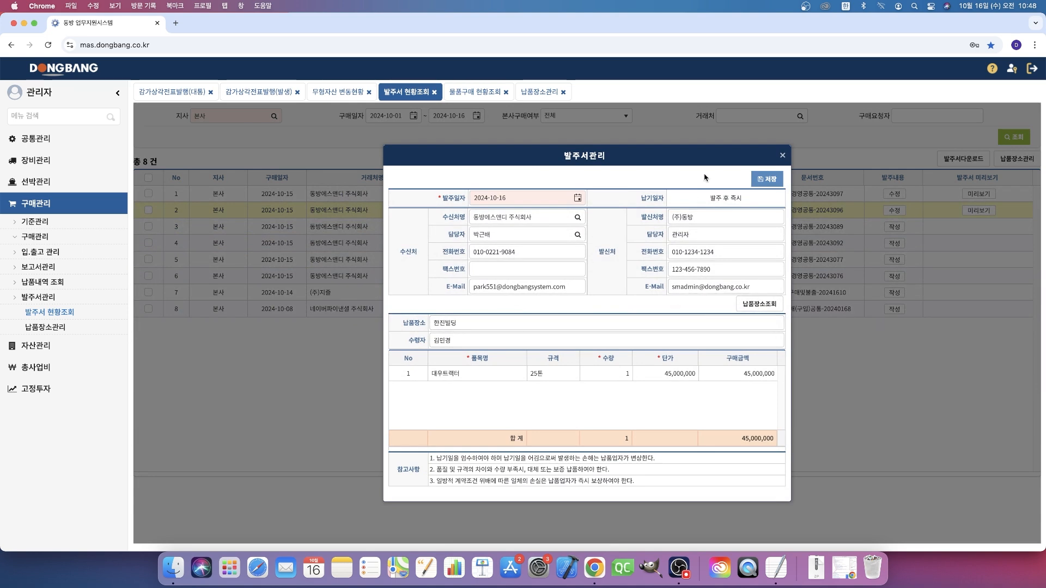
pyautogui.press('Escape')
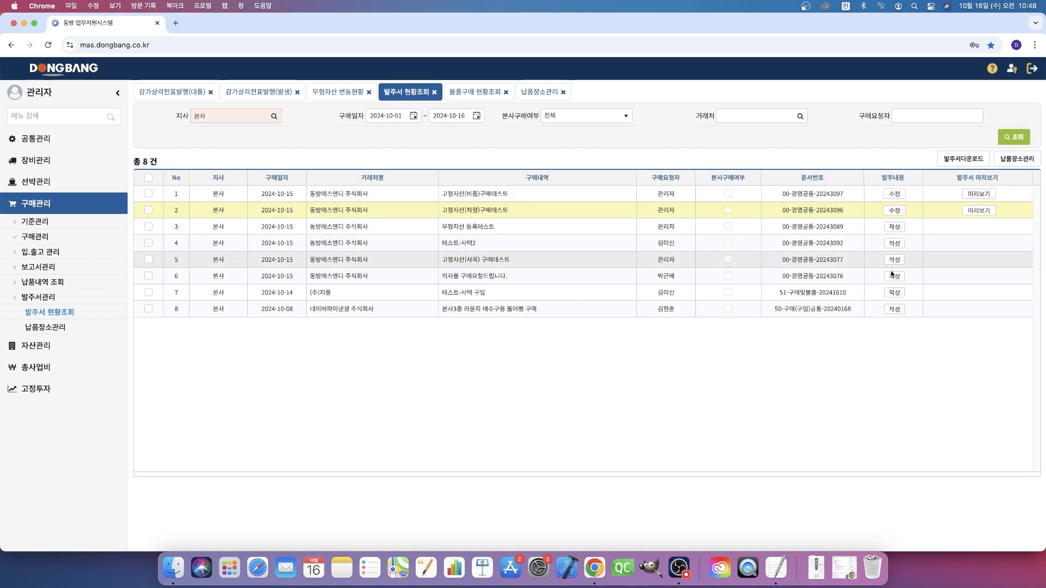
pyautogui.click(979, 211)
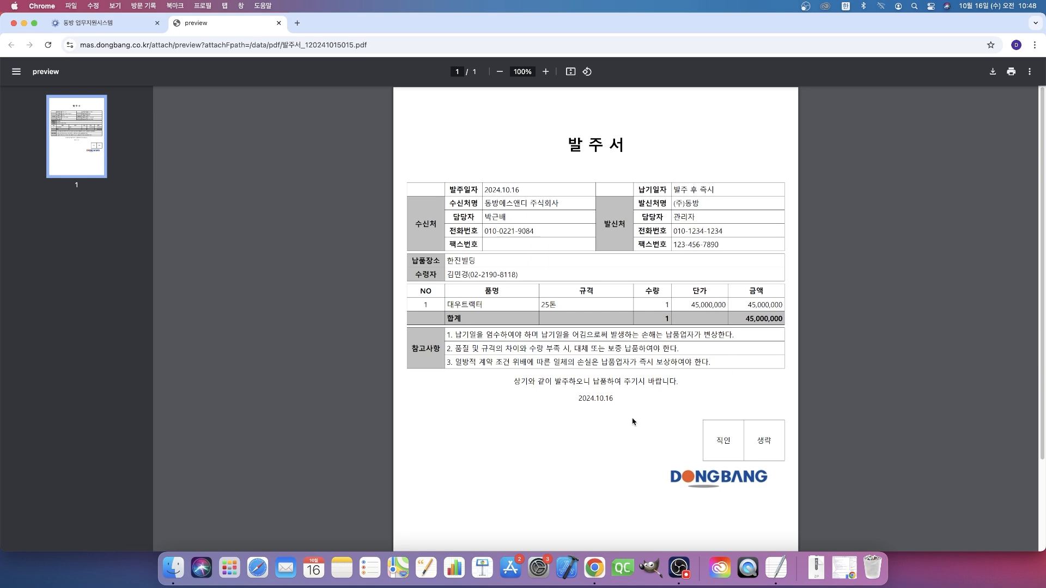
pyautogui.click(1011, 76)
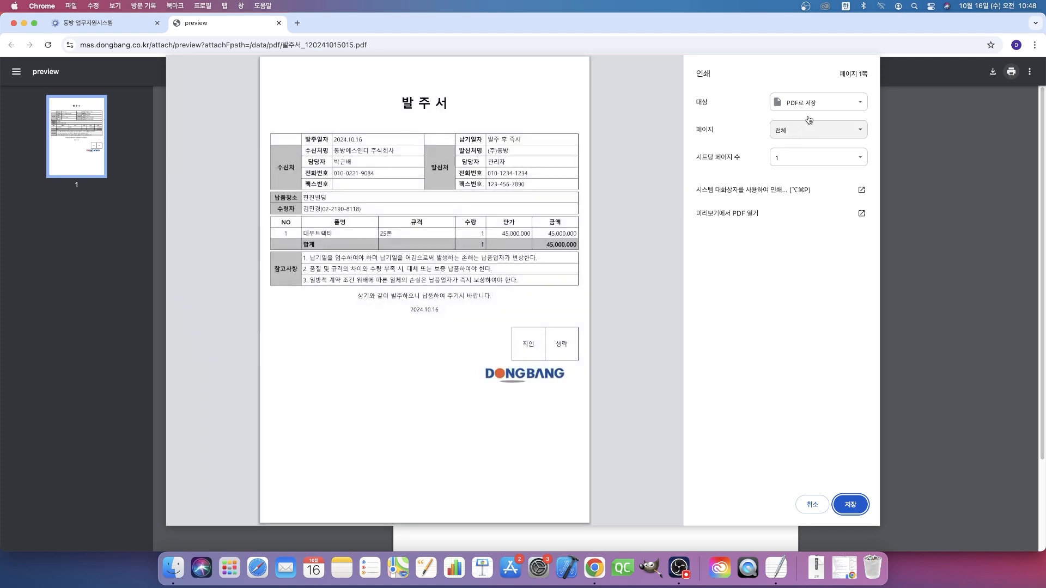
pyautogui.press('Escape')
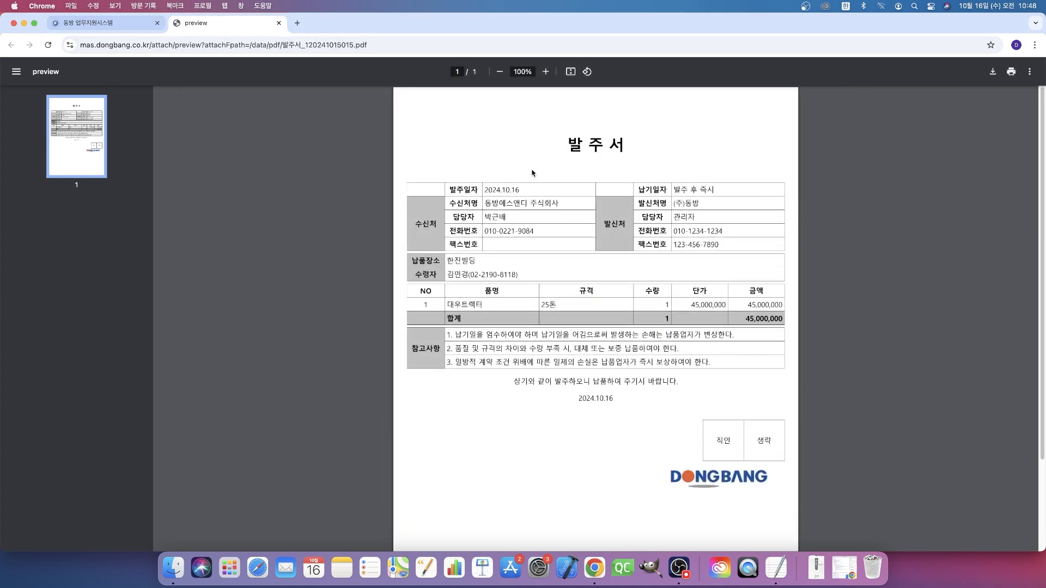
pyautogui.click(98, 23)
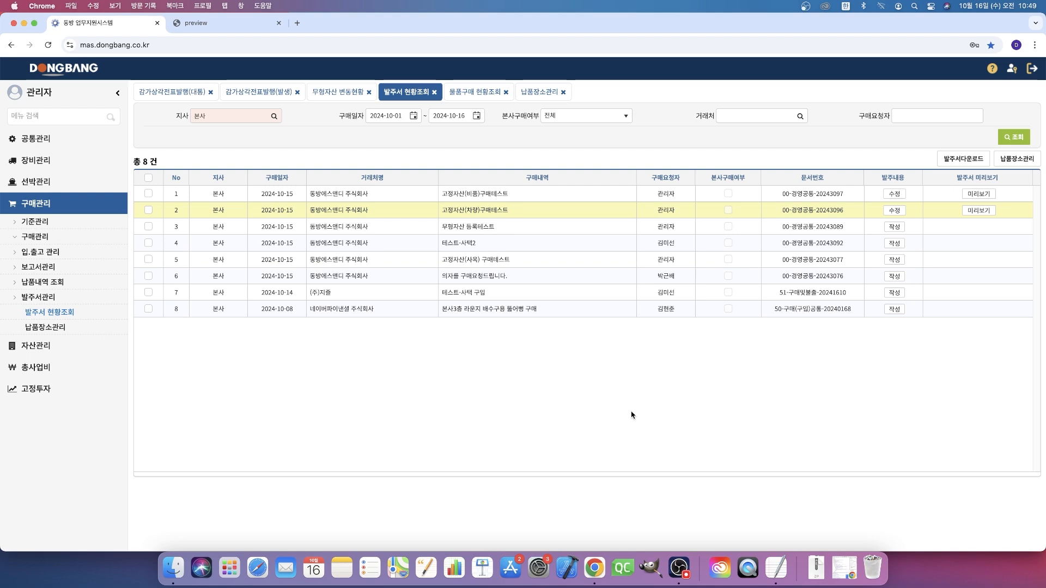
# - Expand 부외자산 under 자산관리 to view its management categories
pyautogui.click(43, 348)
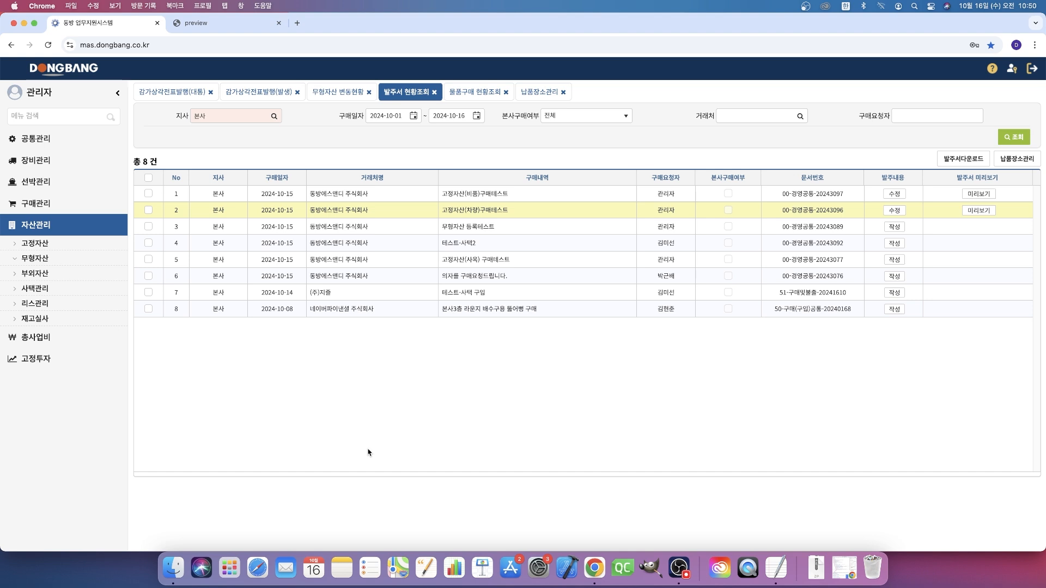
pyautogui.click(53, 274)
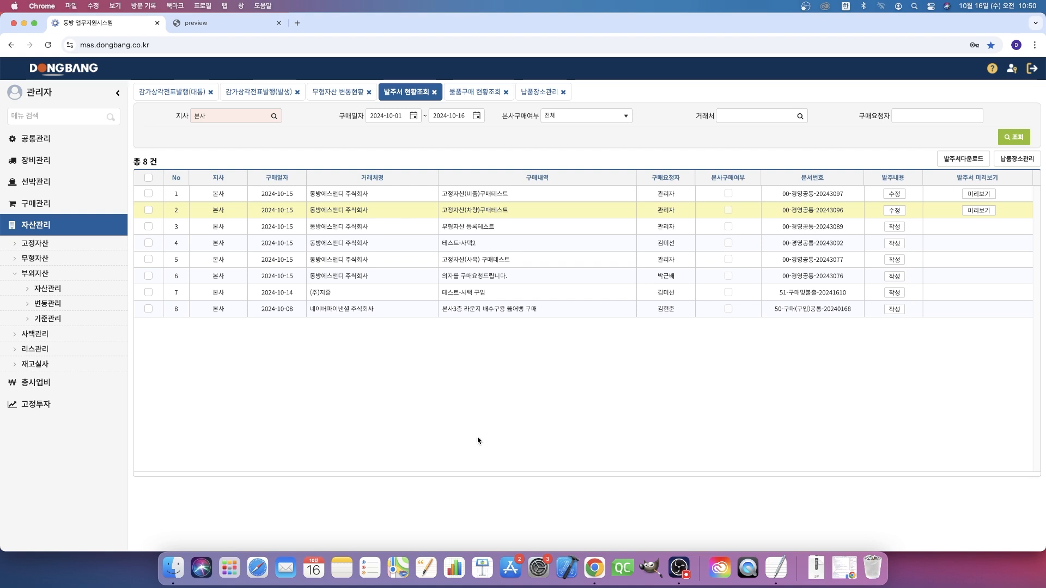
# - Switch to OBS and write a live chat reply to the question about 무형자산 감가상각 대통
pyautogui.click(680, 564)
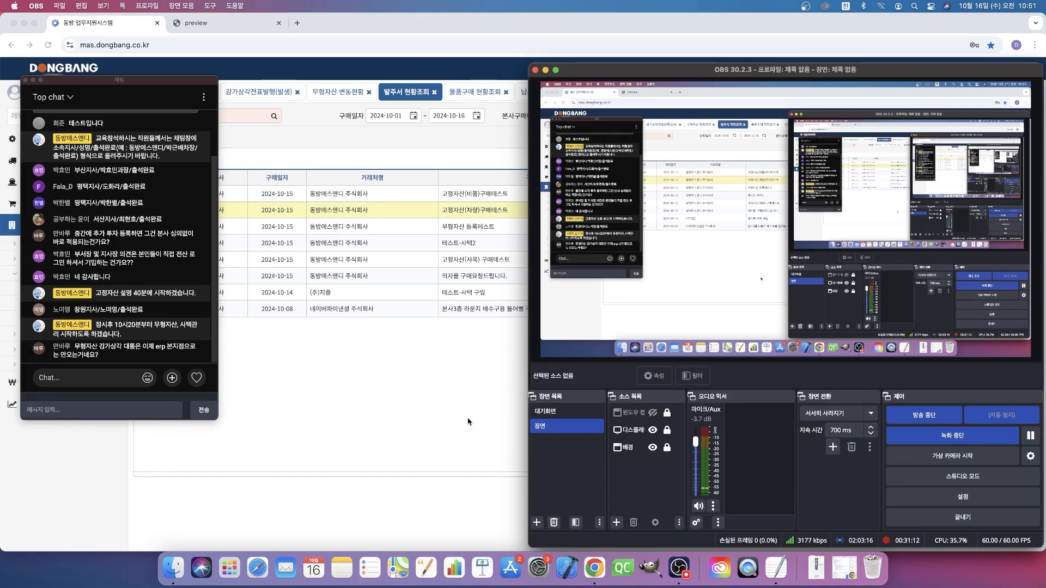
pyautogui.click(108, 409)
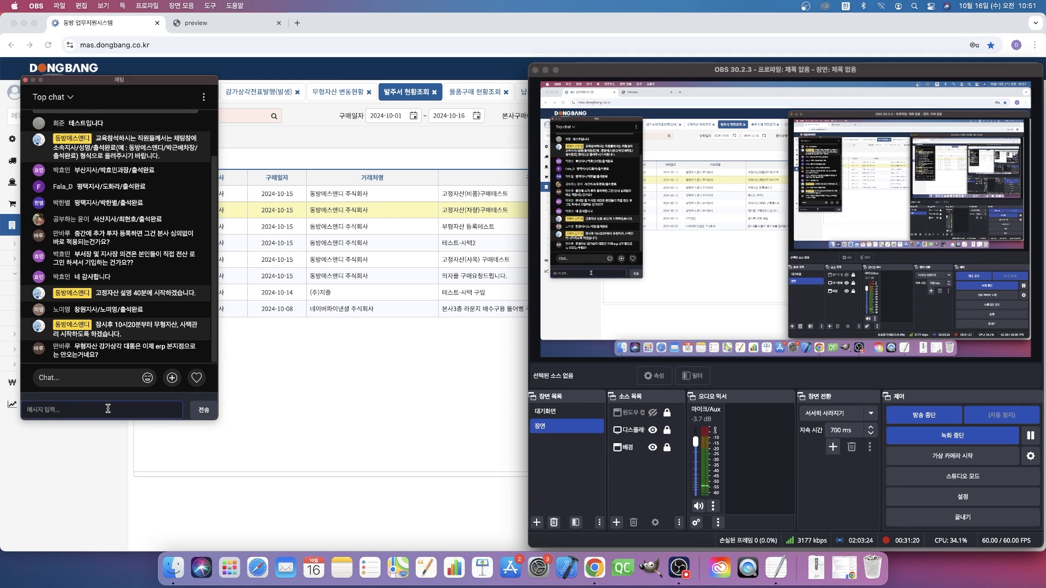
pyautogui.write('감개')
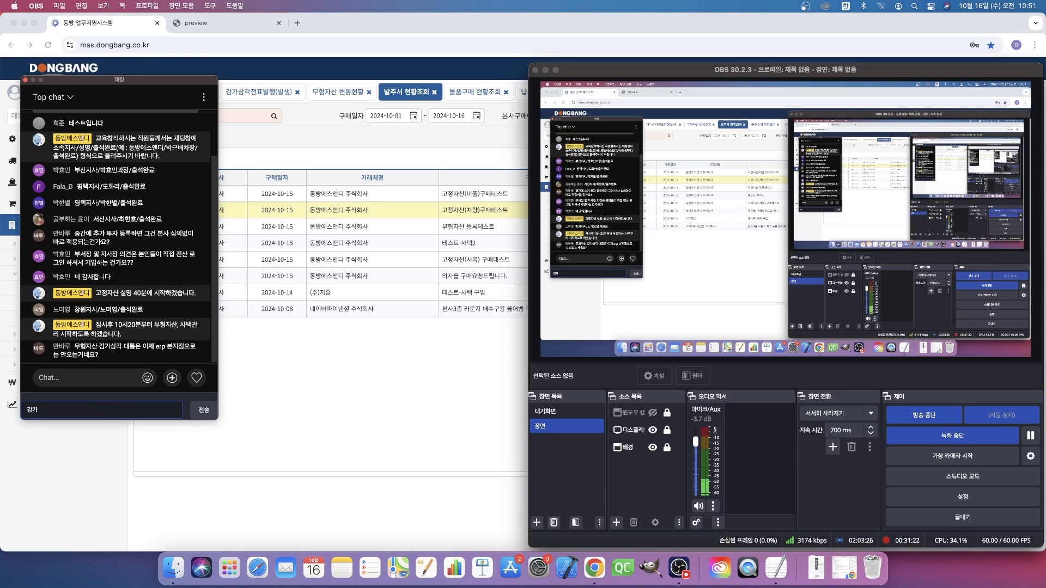
pyautogui.press('BackSpace')
pyautogui.press('BackSpace')
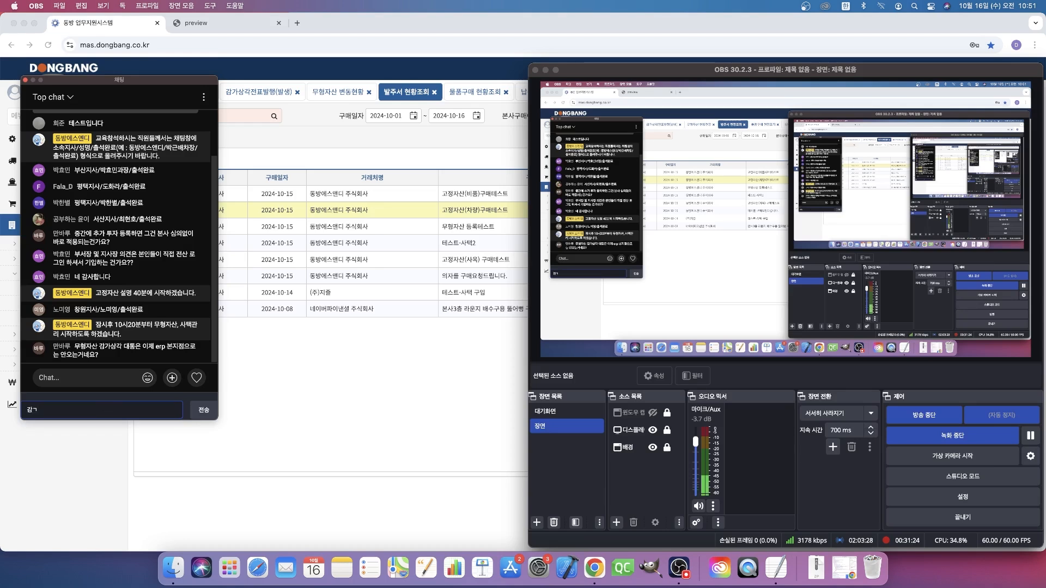